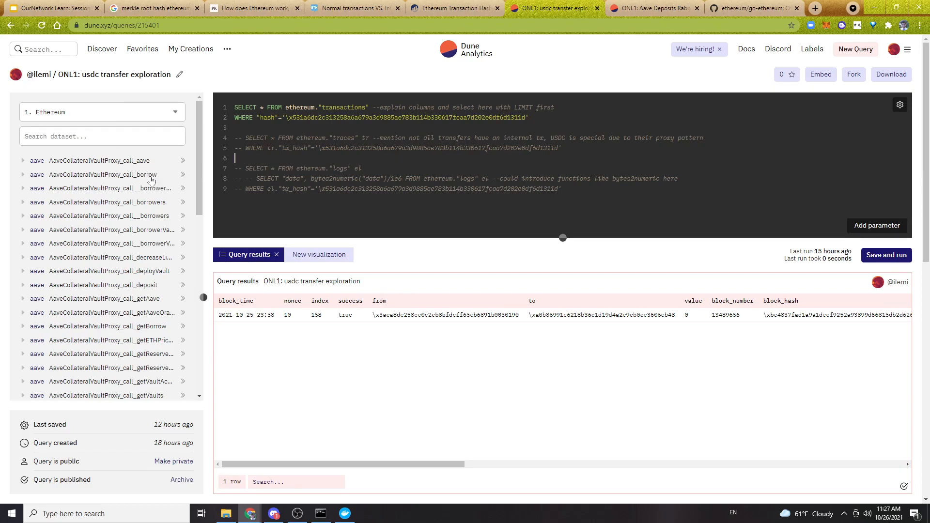
Browse the Ethereum dataset tables, inspecting the columns of AaveCollateralVaultProxy_evt_DeployVault and collapsing its entry.
{"action": "scroll", "coordinate": [141, 204], "scroll_direction": "down", "scroll_amount": 10}
{"action": "scroll", "coordinate": [132, 198], "scroll_direction": "up", "scroll_amount": 1}
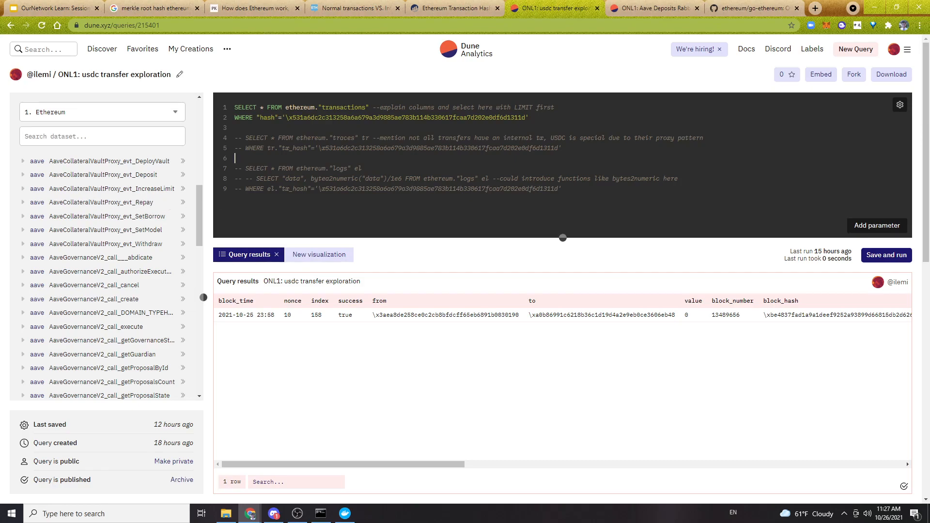
{"action": "left_click", "coordinate": [22, 162]}
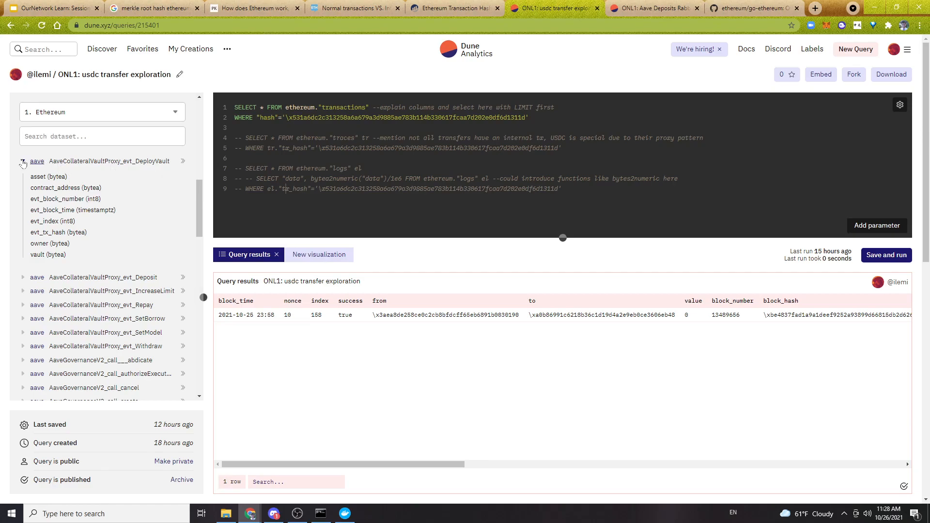
{"action": "left_click", "coordinate": [22, 162]}
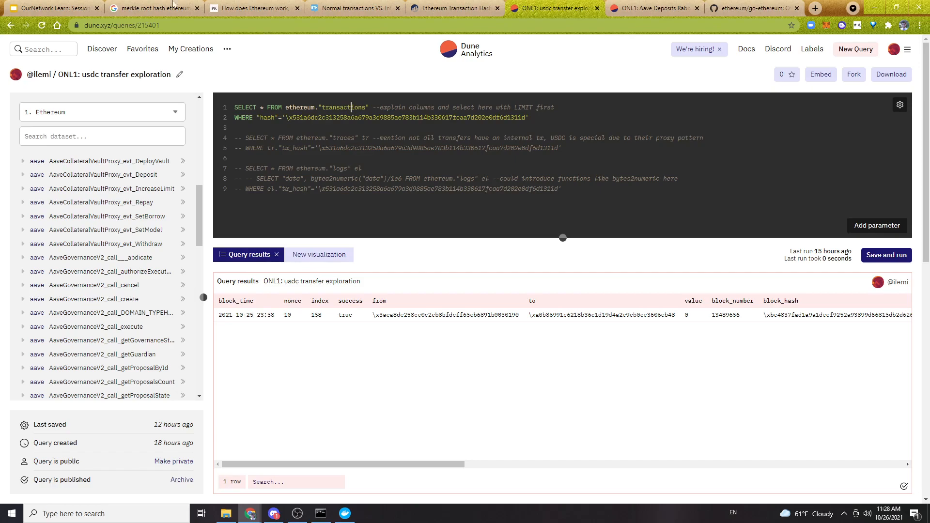
View the token transfer lifecycle and query interface slides, and move the USDC transfer exploration tab beside the merkle root search tab.
{"action": "left_click", "coordinate": [61, 7]}
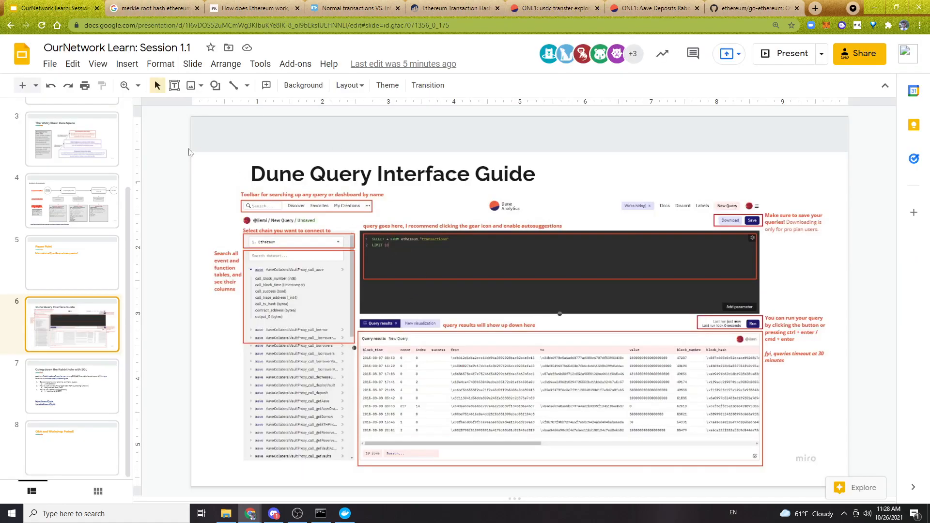
{"action": "left_click", "coordinate": [97, 198]}
{"action": "left_click", "coordinate": [107, 341]}
{"action": "left_click", "coordinate": [440, 5]}
{"action": "left_click", "coordinate": [347, 6]}
{"action": "left_click_drag", "start_coordinate": [524, 6], "coordinate": [206, 6]}
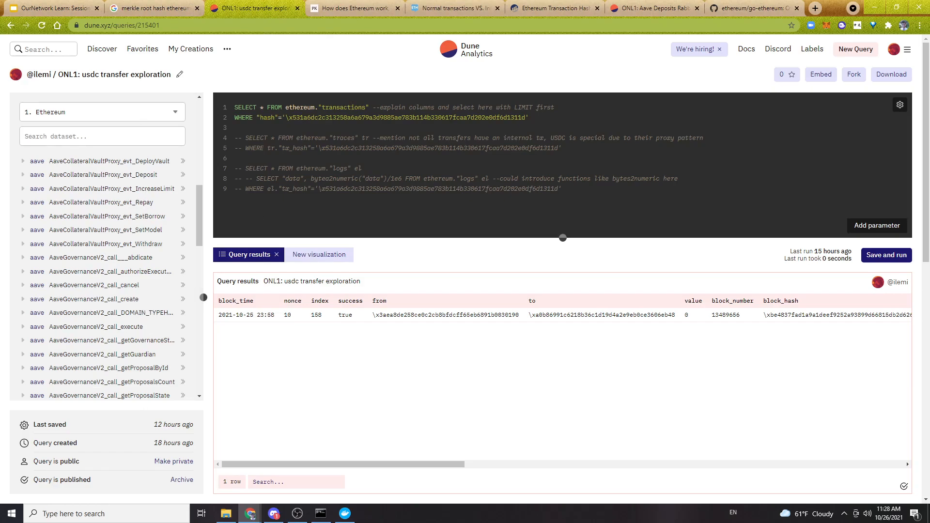
Highlight the transactions, traces and logs queries in the editor and collapse the dataset schema sidebar.
{"action": "double_click", "coordinate": [344, 138]}
{"action": "double_click", "coordinate": [342, 169]}
{"action": "double_click", "coordinate": [342, 138]}
{"action": "double_click", "coordinate": [343, 108]}
{"action": "left_click", "coordinate": [335, 128]}
{"action": "left_click_drag", "start_coordinate": [199, 297], "coordinate": [41, 297]}
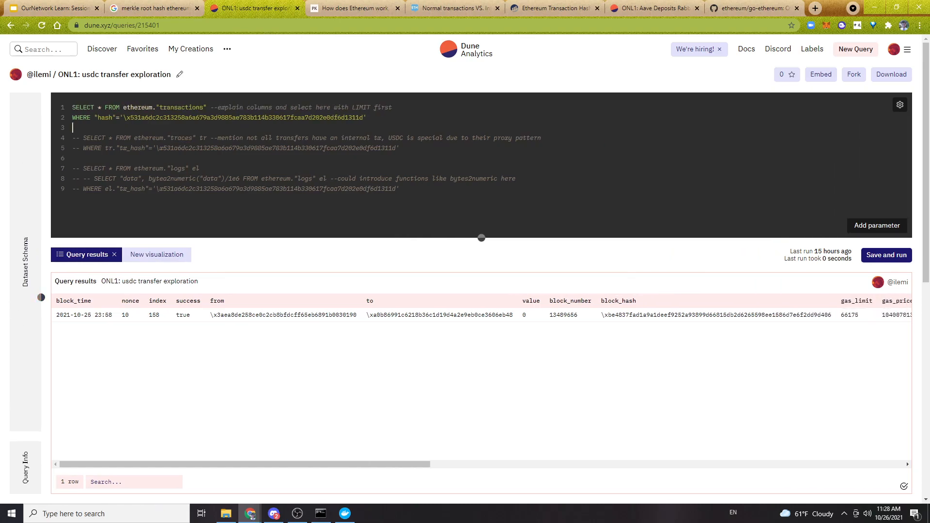
Move the Etherscan transaction tab beside the query tab and copy the transaction hash from its overview.
{"action": "left_click_drag", "start_coordinate": [533, 8], "coordinate": [342, 7]}
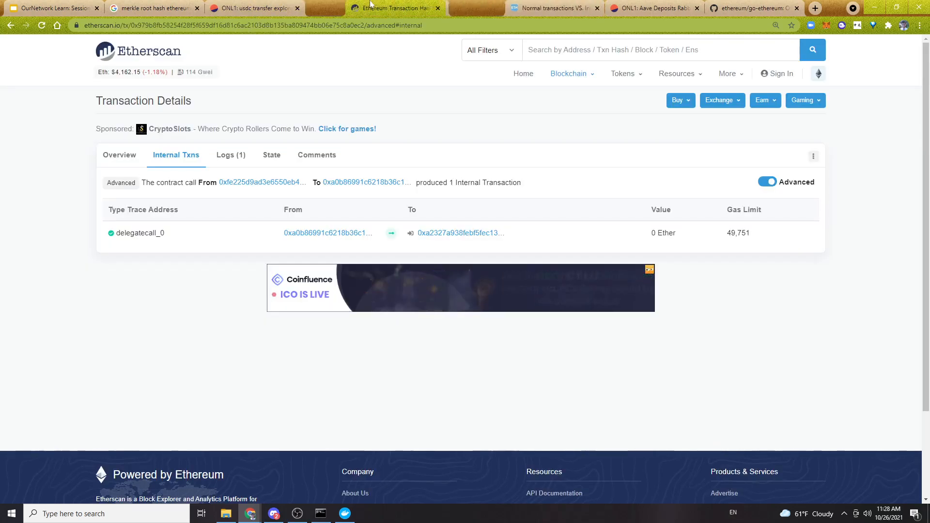
{"action": "left_click", "coordinate": [122, 159]}
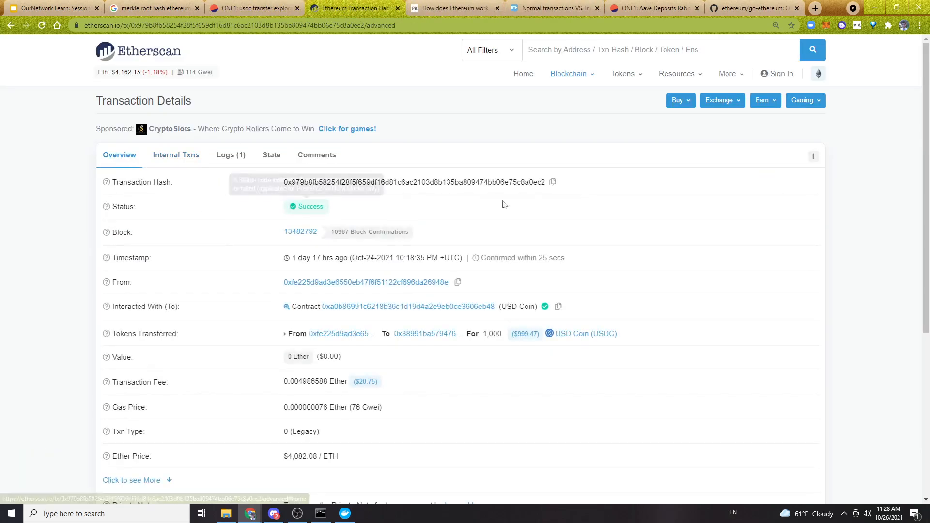
{"action": "left_click", "coordinate": [553, 182]}
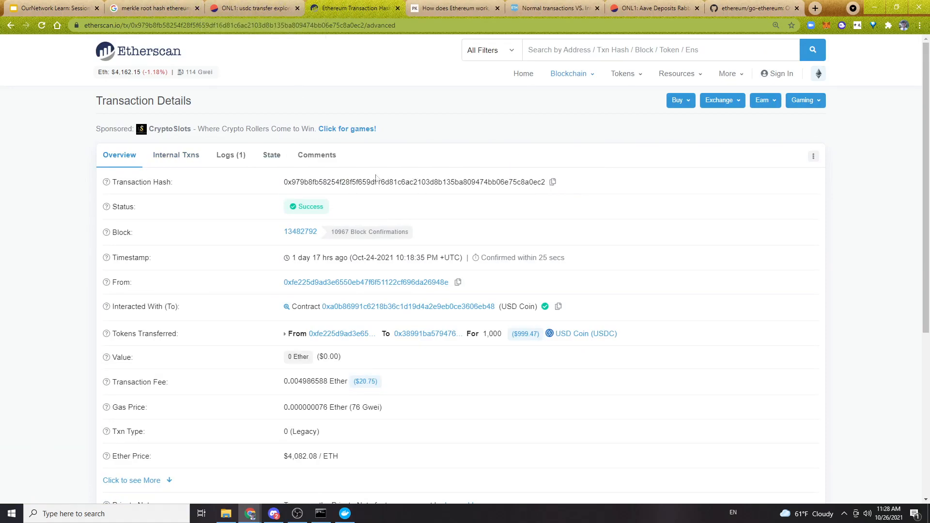
Open the slide on the data lifecycle of a token transfer in the OurNetwork Learn deck.
{"action": "left_click", "coordinate": [78, 4]}
{"action": "left_click", "coordinate": [91, 222]}
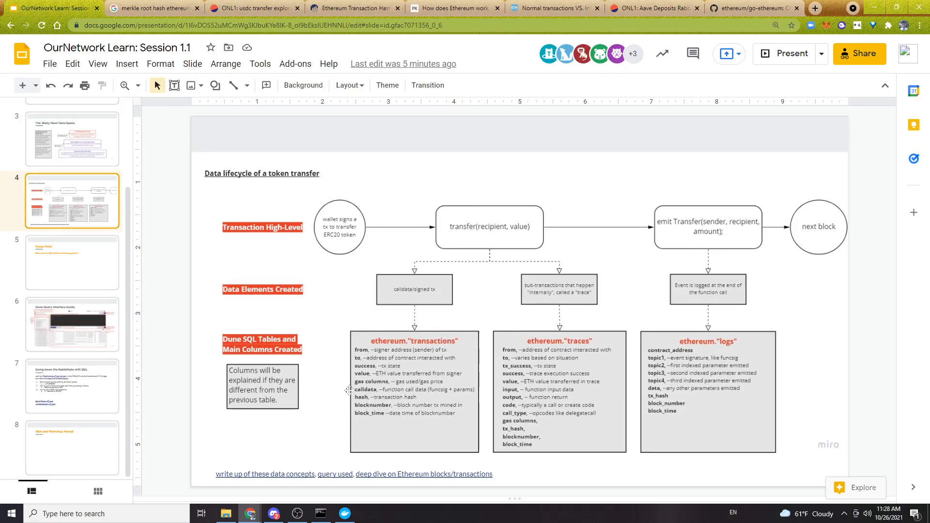
In the USDC transfer query, comment out the WHERE "hash" line with five blank lines above it, and delete the SELECT line's trailing comment.
{"action": "left_click", "coordinate": [223, 7]}
{"action": "left_click", "coordinate": [178, 117]}
{"action": "key", "text": "ctrl+slash"}
{"action": "key", "text": "Up"}
{"action": "key", "text": "End"}
{"action": "key", "text": "Return"}
{"action": "key", "text": "Return"}
{"action": "key", "text": "Return"}
{"action": "key", "text": "Return"}
{"action": "key", "text": "Return"}
{"action": "key", "text": "Up"}
{"action": "key", "text": "Up"}
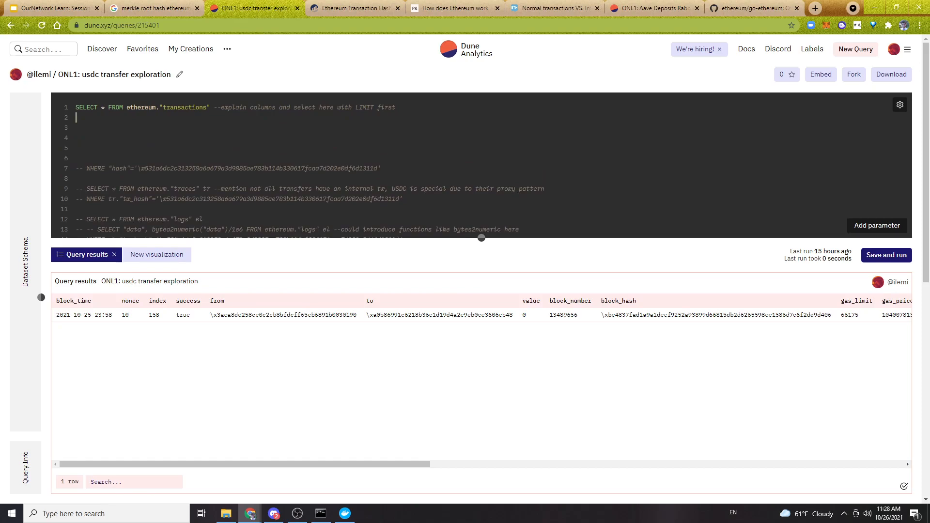
{"action": "mouse_move", "coordinate": [221, 108]}
{"action": "left_mouse_down"}
{"action": "mouse_move", "coordinate": [415, 100]}
{"action": "mouse_move", "coordinate": [215, 108]}
{"action": "left_mouse_up"}
{"action": "key", "text": "BackSpace"}
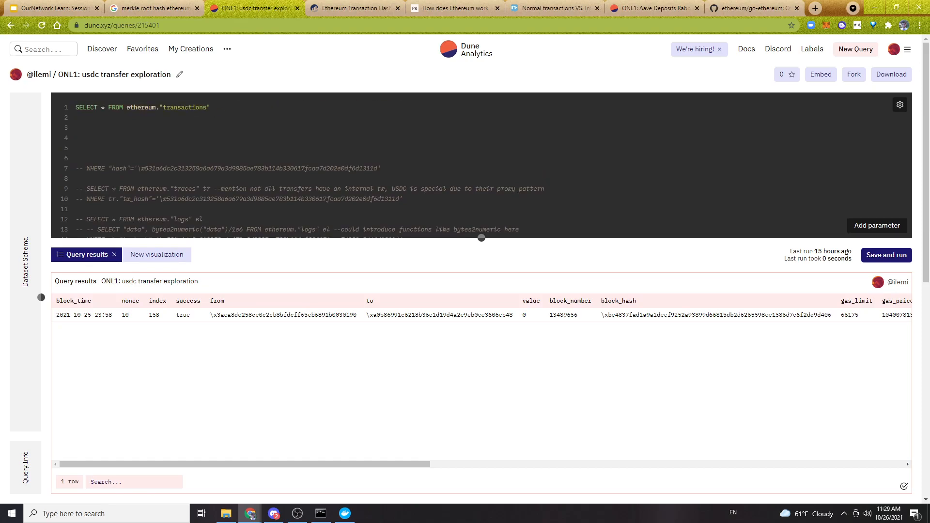
Examine the SELECT, asterisk and FROM parts of the ethereum."transactions" query by highlighting them.
{"action": "double_click", "coordinate": [87, 108]}
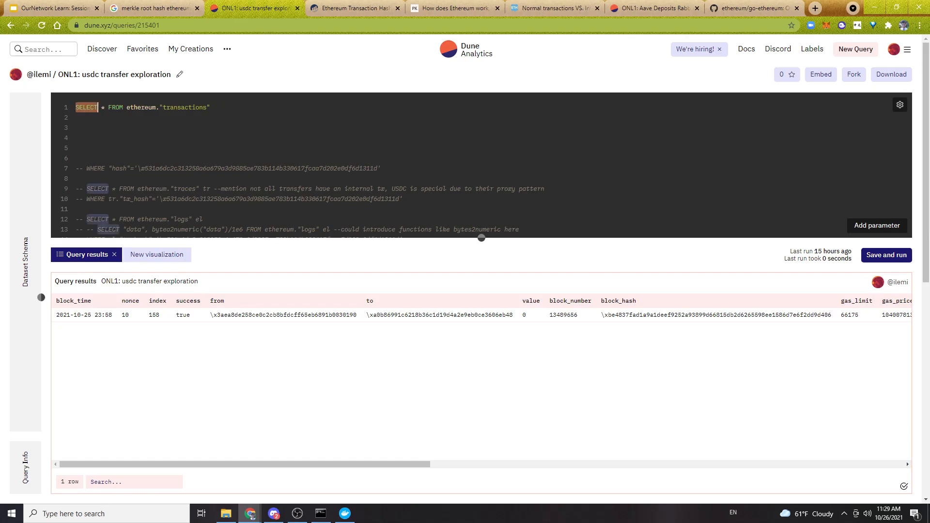
{"action": "double_click", "coordinate": [116, 108]}
{"action": "left_click", "coordinate": [78, 118]}
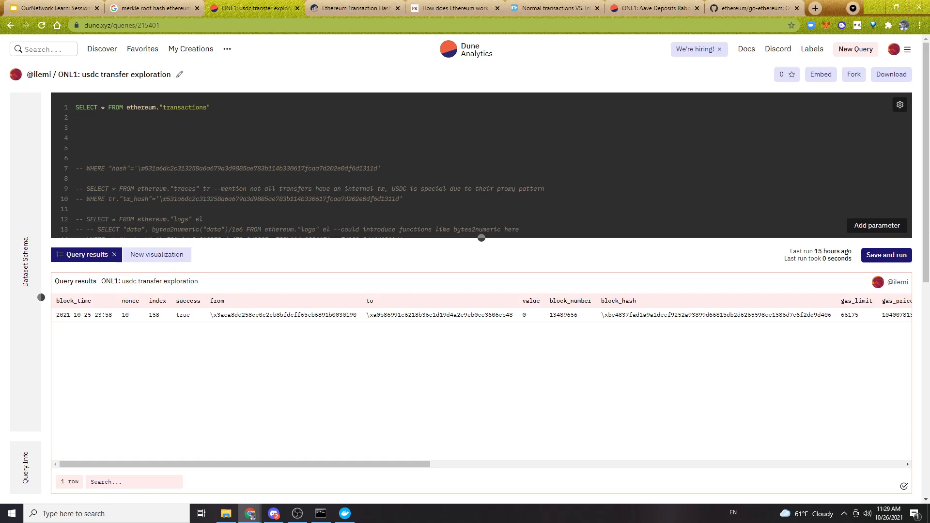
{"action": "left_click_drag", "start_coordinate": [109, 107], "coordinate": [75, 108]}
{"action": "left_click", "coordinate": [100, 118]}
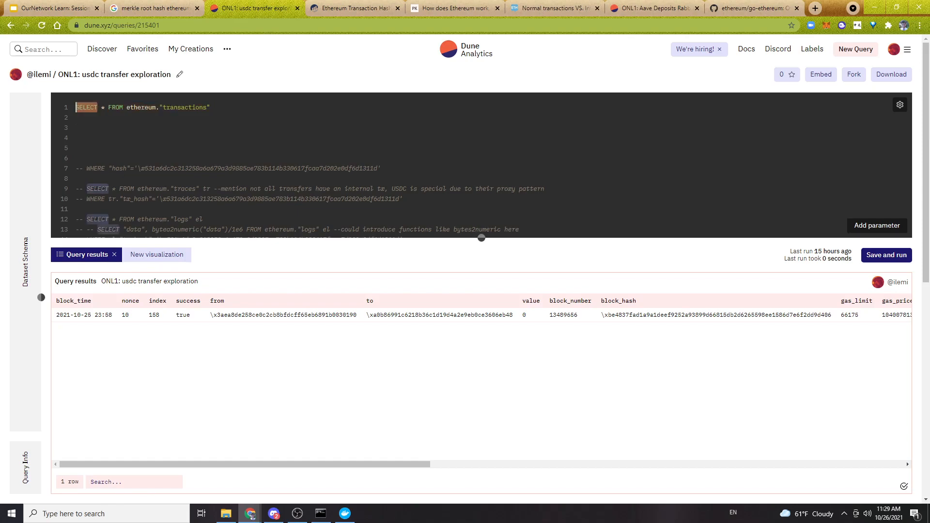
{"action": "left_click", "coordinate": [109, 107]}
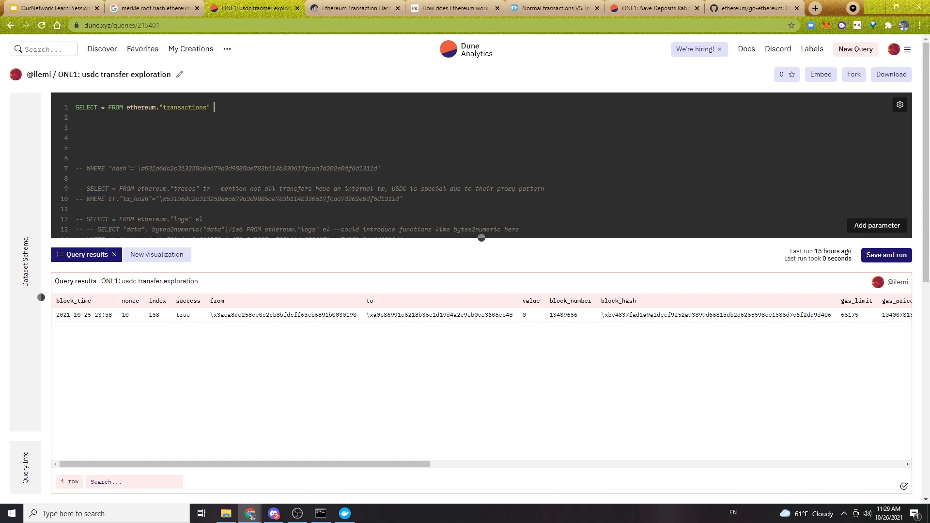
{"action": "left_click_drag", "start_coordinate": [102, 107], "coordinate": [98, 108]}
Run the ethereum."transactions" query and restrict it with LIMIT 10 on the second line.
{"action": "left_click", "coordinate": [153, 107]}
{"action": "key", "text": "ctrl+Return"}
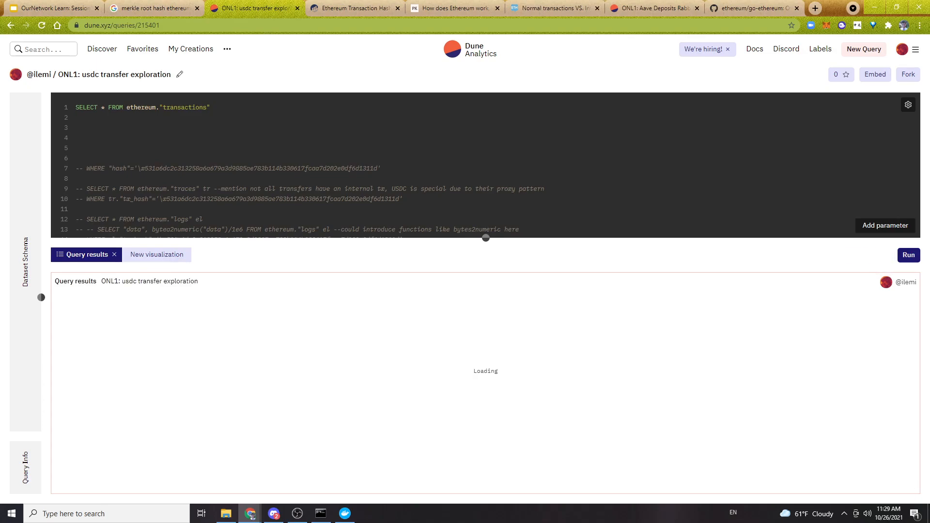
{"action": "key", "text": "Return"}
{"action": "type", "text": "LIMIT"}
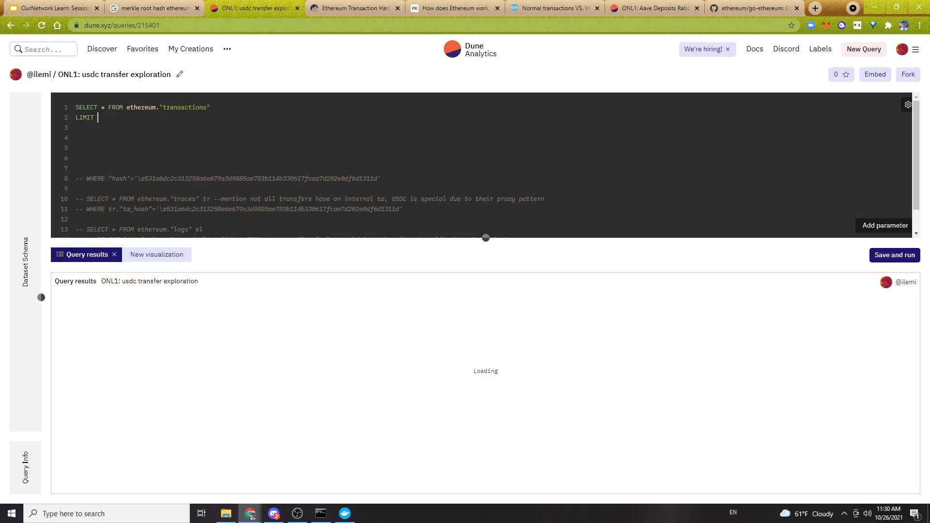
{"action": "type", "text": "10"}
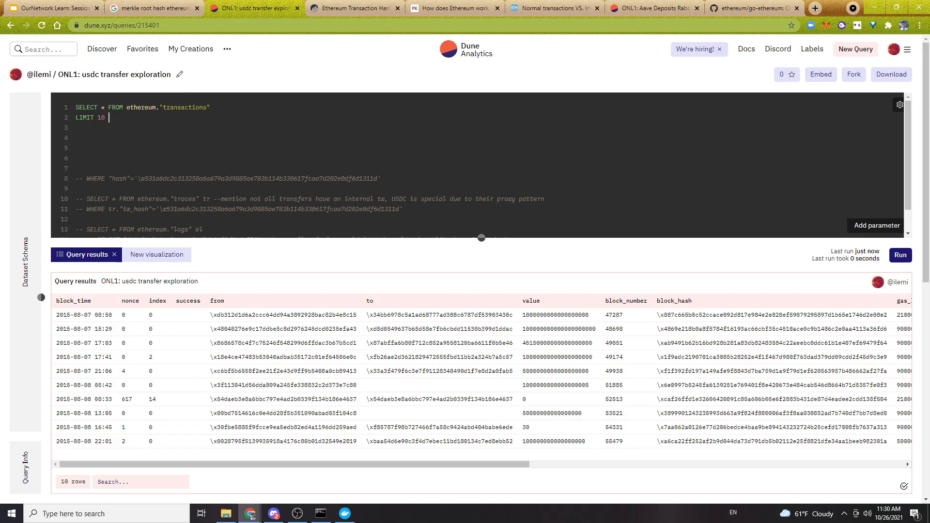
{"action": "key", "text": "ctrl+a"}
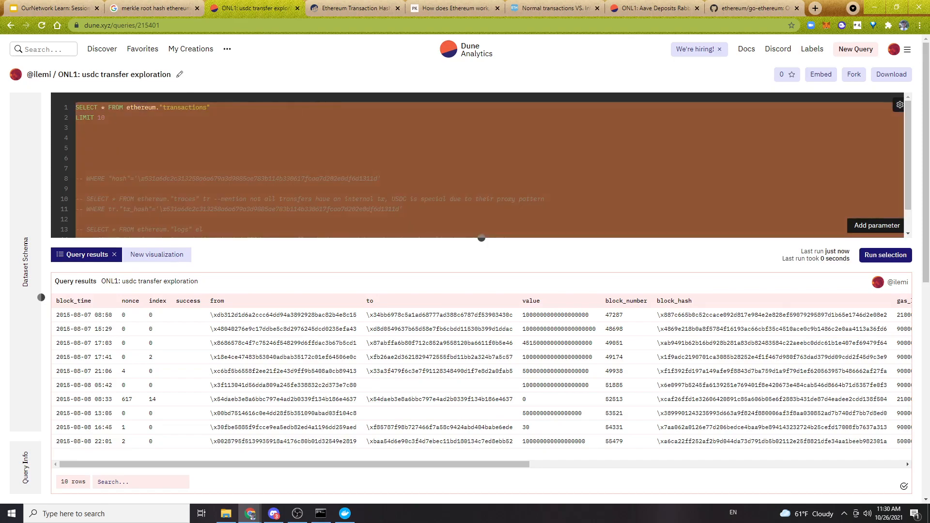
{"action": "left_click", "coordinate": [214, 107]}
Review the query results against the transactions columns on the lifecycle slide, and close the merkle root search tab.
{"action": "scroll", "coordinate": [401, 370], "scroll_direction": "down", "scroll_amount": 4}
{"action": "scroll", "coordinate": [401, 370], "scroll_direction": "up", "scroll_amount": 3}
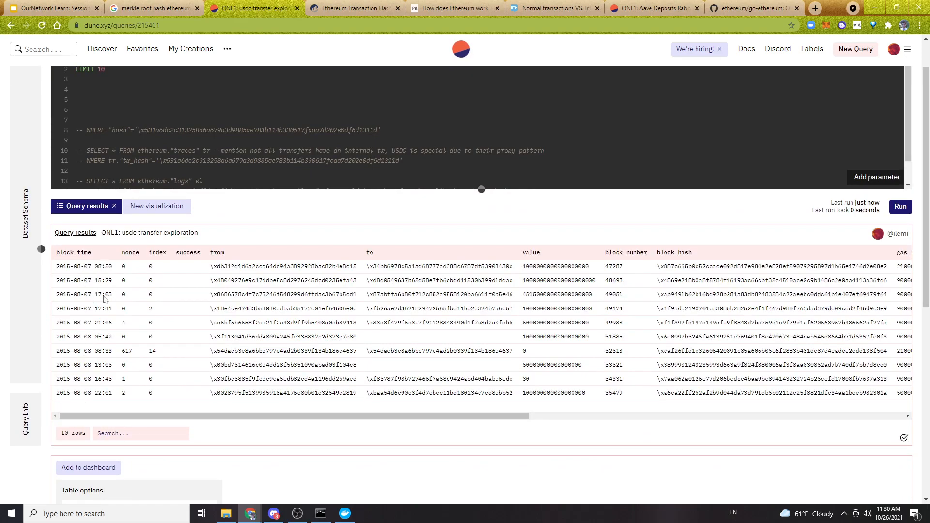
{"action": "scroll", "coordinate": [127, 410], "scroll_direction": "up", "scroll_amount": 1}
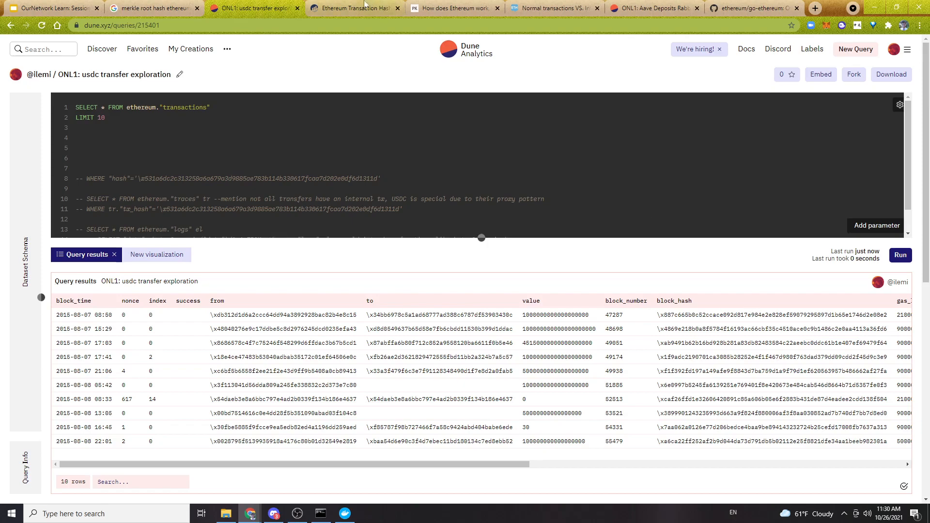
{"action": "left_click", "coordinate": [32, 6]}
{"action": "left_click", "coordinate": [197, 8]}
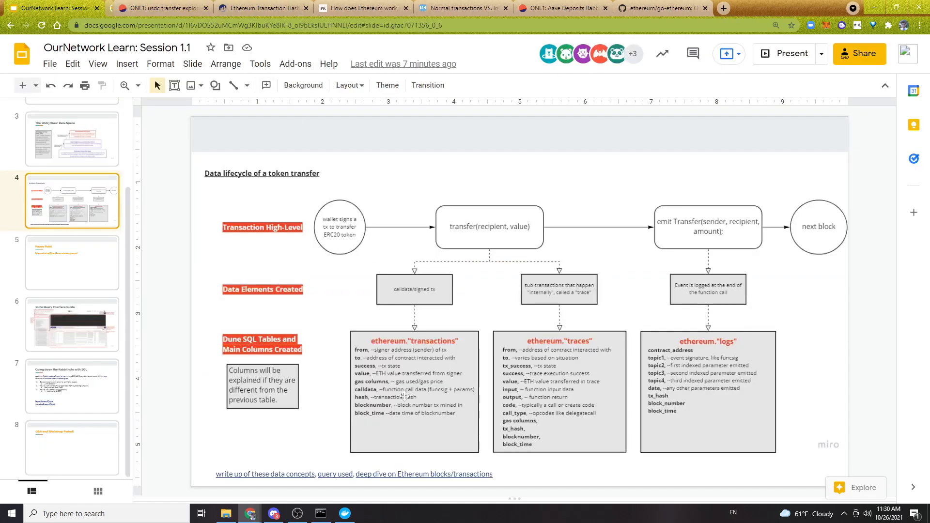
{"action": "key", "text": "ctrl+Tab"}
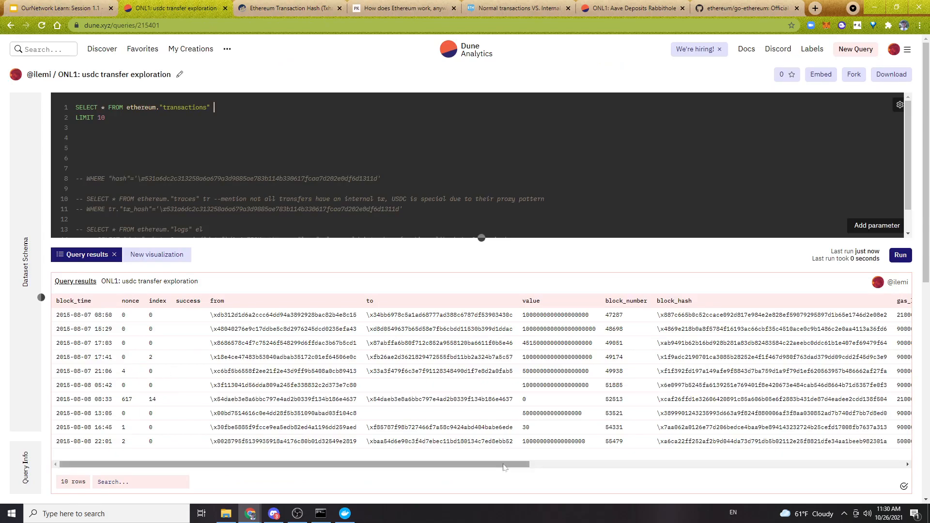
Select the transaction hash of the first row in the query results for lookup.
{"action": "scroll", "coordinate": [500, 472], "scroll_direction": "right", "scroll_amount": 10}
{"action": "double_click", "coordinate": [507, 315]}
{"action": "double_click", "coordinate": [507, 329]}
{"action": "double_click", "coordinate": [507, 315]}
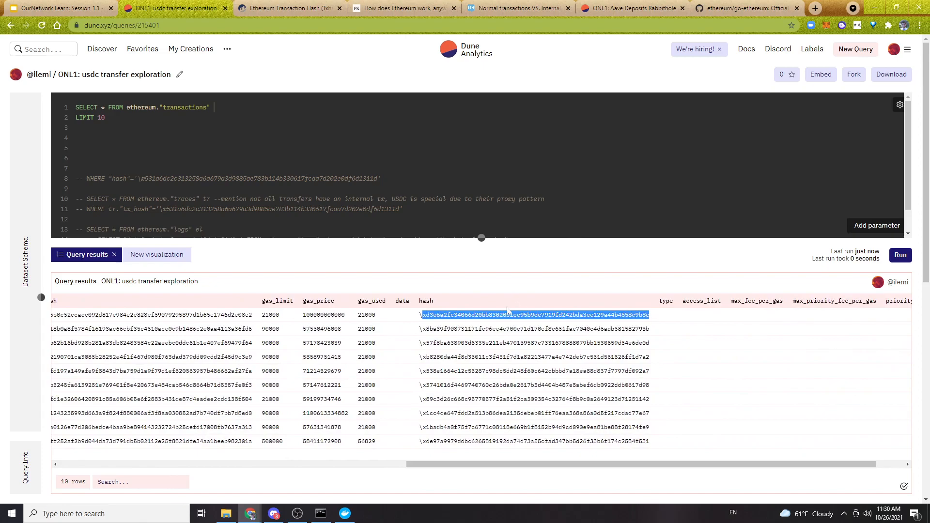
Look up transaction 0xd3e6a2fc34066d20bb83020b1ee95b9dc7919fd242bda3ee129a44b4558c9b8e on etherscan.io, reusing the "How does Ethereum work" tab.
{"action": "left_click", "coordinate": [395, 6]}
{"action": "left_click", "coordinate": [383, 25]}
{"action": "type", "text": "etherscan.io"}
{"action": "key", "text": "Return"}
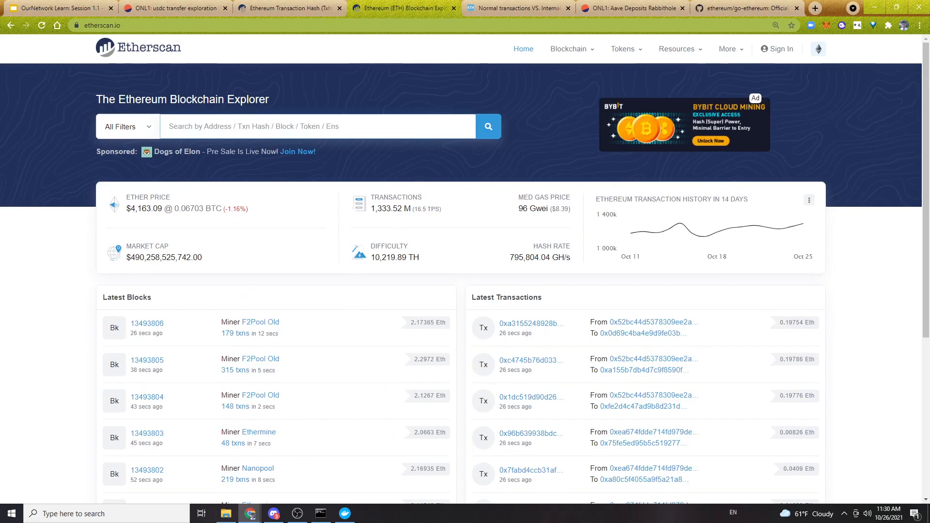
{"action": "type", "text": "0xd3e6a2fc34066d20bb83020b1ee95b9dc7919fd242bda3ee129a44b4558c9b8e"}
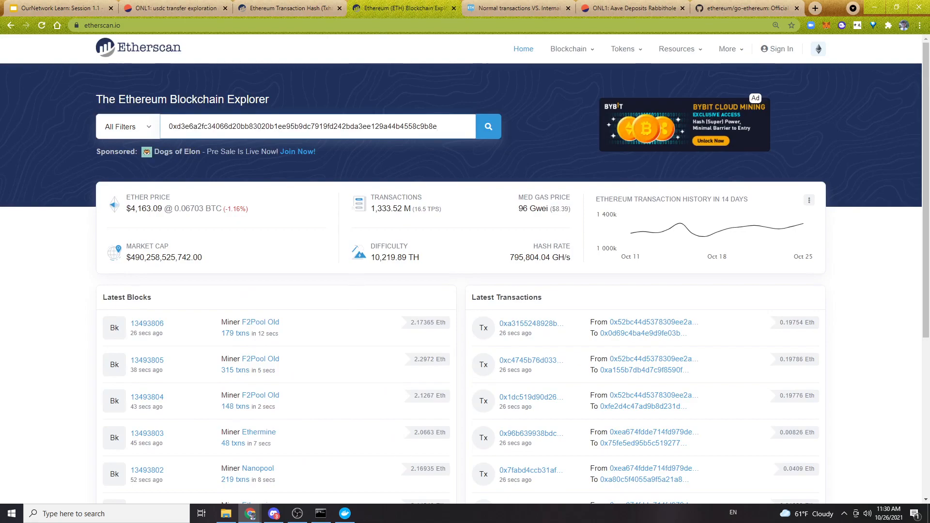
{"action": "key", "text": "Return"}
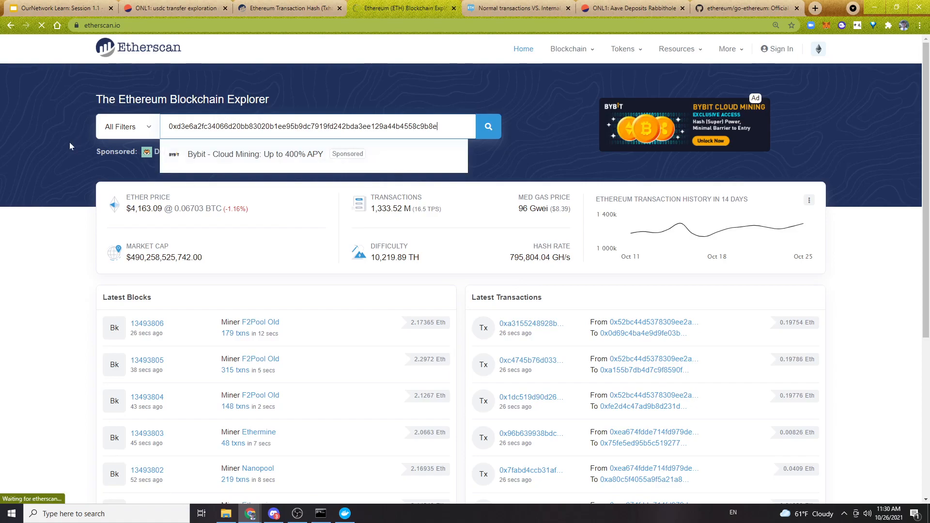
{"action": "left_click", "coordinate": [405, 87]}
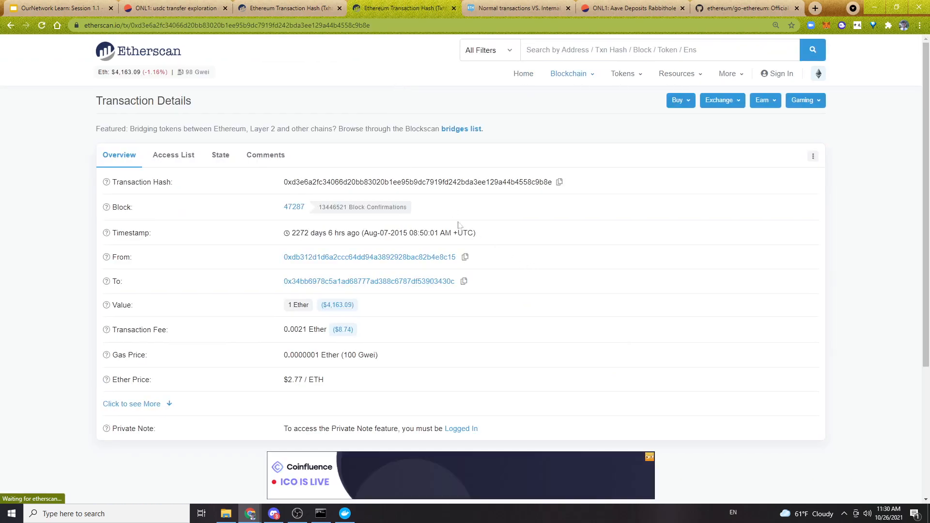
Examine the transaction's timestamp and value, and expand its details to inspect the gas, nonce and input data.
{"action": "double_click", "coordinate": [301, 233]}
{"action": "left_click", "coordinate": [274, 221]}
{"action": "scroll", "coordinate": [268, 251], "scroll_direction": "down", "scroll_amount": 2}
{"action": "double_click", "coordinate": [290, 208]}
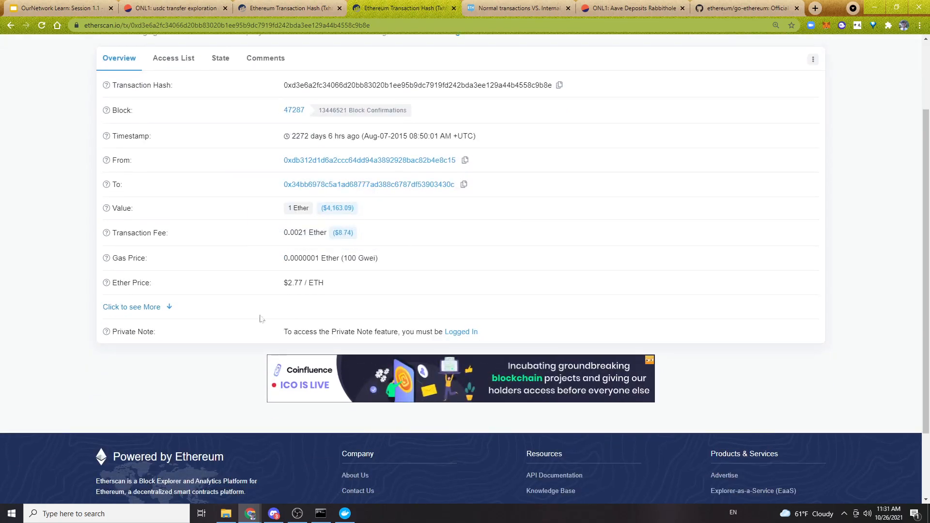
{"action": "left_click", "coordinate": [160, 307]}
{"action": "scroll", "coordinate": [293, 361], "scroll_direction": "down", "scroll_amount": 5}
{"action": "scroll", "coordinate": [279, 314], "scroll_direction": "up", "scroll_amount": 4}
{"action": "scroll", "coordinate": [279, 314], "scroll_direction": "up", "scroll_amount": 3}
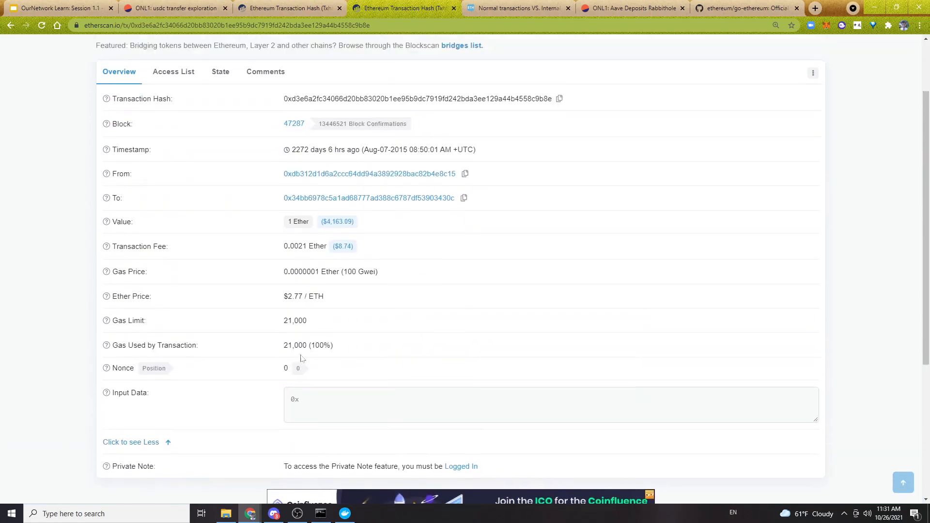
Compare the Etherscan transaction pages with the query results, close the looked-up transaction's tab and return to the query.
{"action": "left_click", "coordinate": [158, 4]}
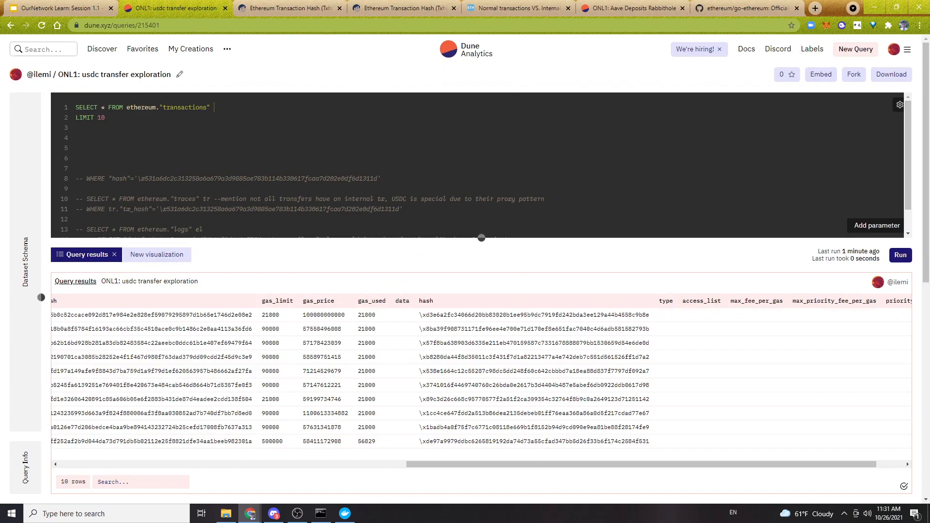
{"action": "left_click", "coordinate": [370, 5]}
{"action": "left_click", "coordinate": [324, 6]}
{"action": "left_click", "coordinate": [387, 6]}
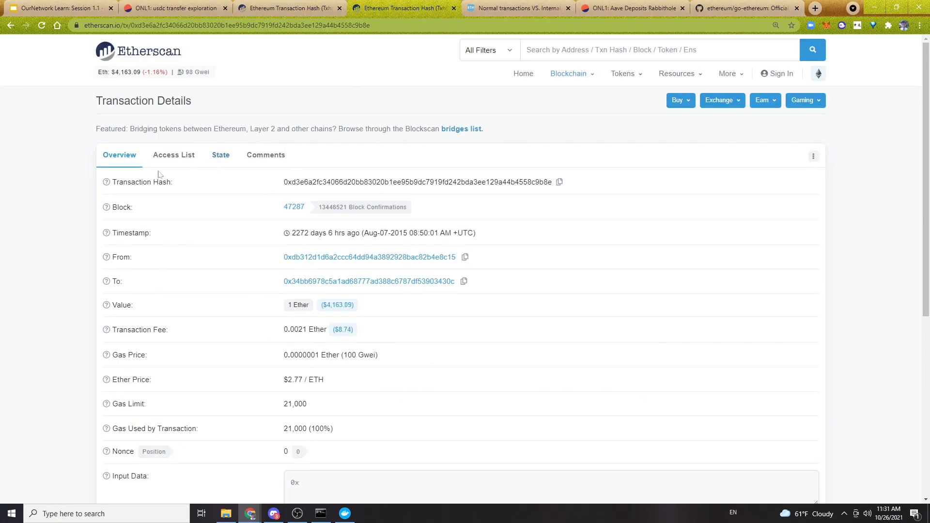
{"action": "left_click", "coordinate": [454, 8]}
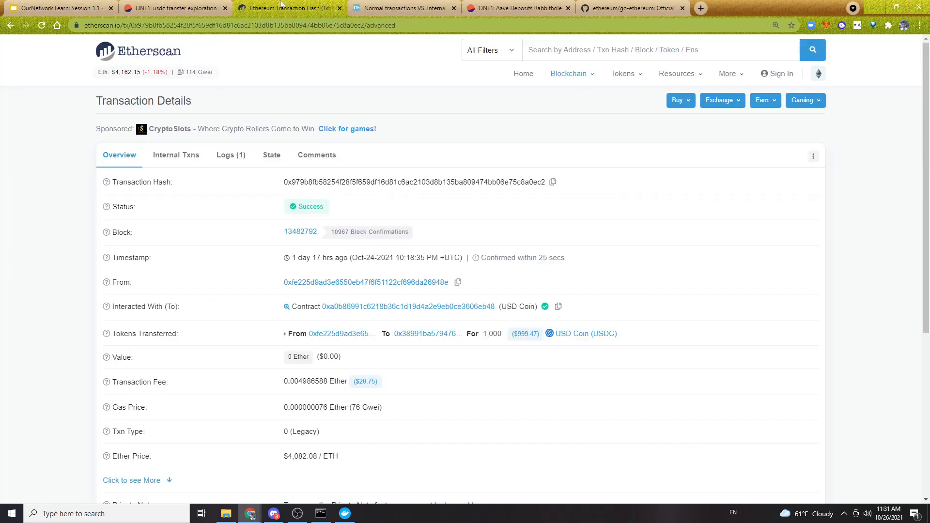
{"action": "left_click", "coordinate": [167, 5]}
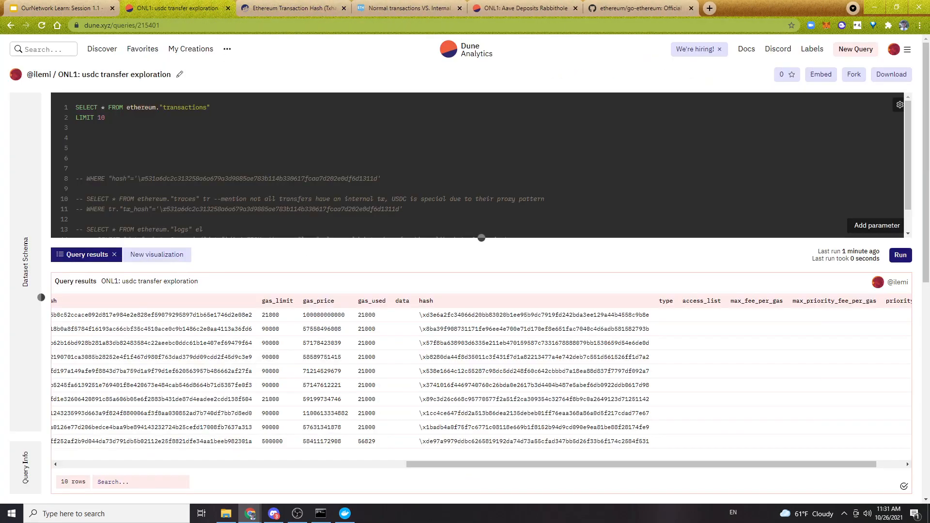
Change the query to select only the "hash" column from ethereum."transactions" and run it.
{"action": "left_click_drag", "start_coordinate": [109, 117], "coordinate": [76, 107]}
{"action": "left_click", "coordinate": [109, 117]}
{"action": "key", "text": "BackSpace"}
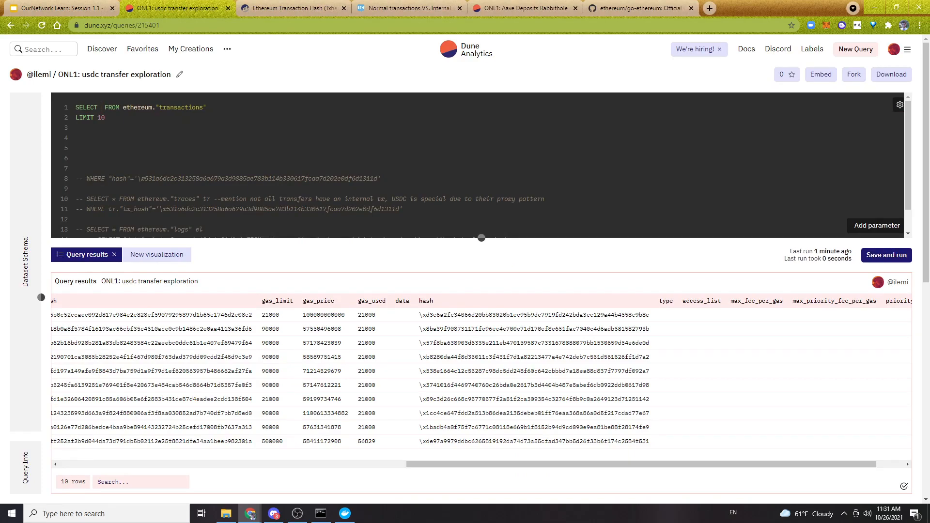
{"action": "type", "text": "\"hash"}
{"action": "key", "text": "Right"}
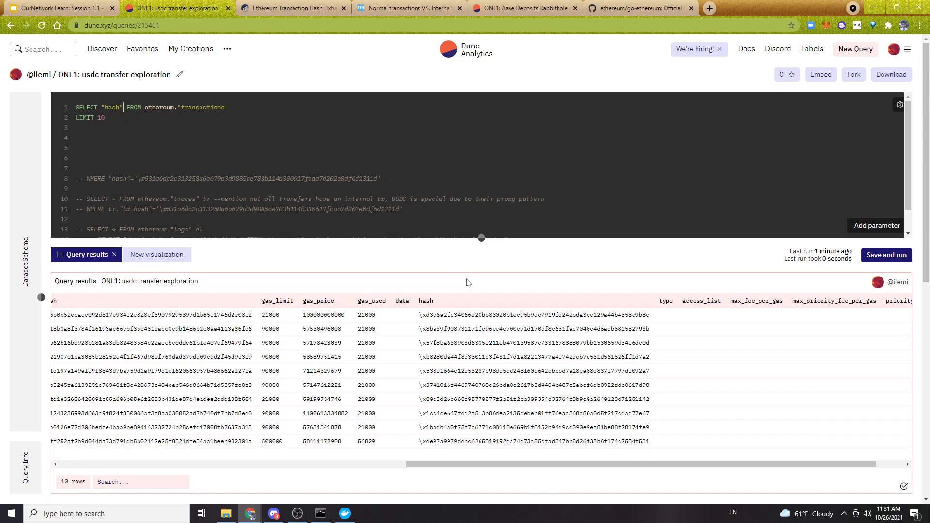
{"action": "key", "text": "ctrl+Return"}
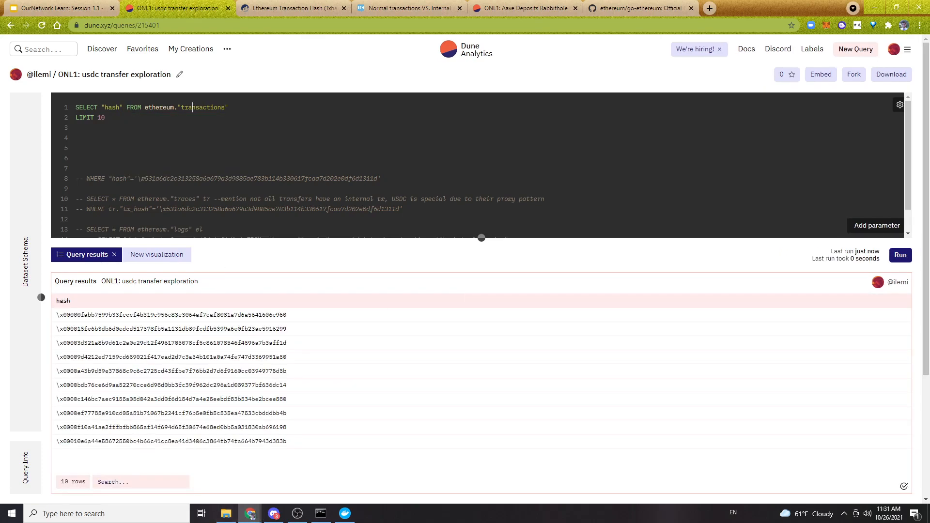
Examine the "hash" column name and the ethereum."transactions" table name in the query.
{"action": "left_click", "coordinate": [233, 107]}
{"action": "left_click_drag", "start_coordinate": [123, 108], "coordinate": [101, 108]}
{"action": "left_click", "coordinate": [110, 117]}
{"action": "double_click", "coordinate": [112, 107]}
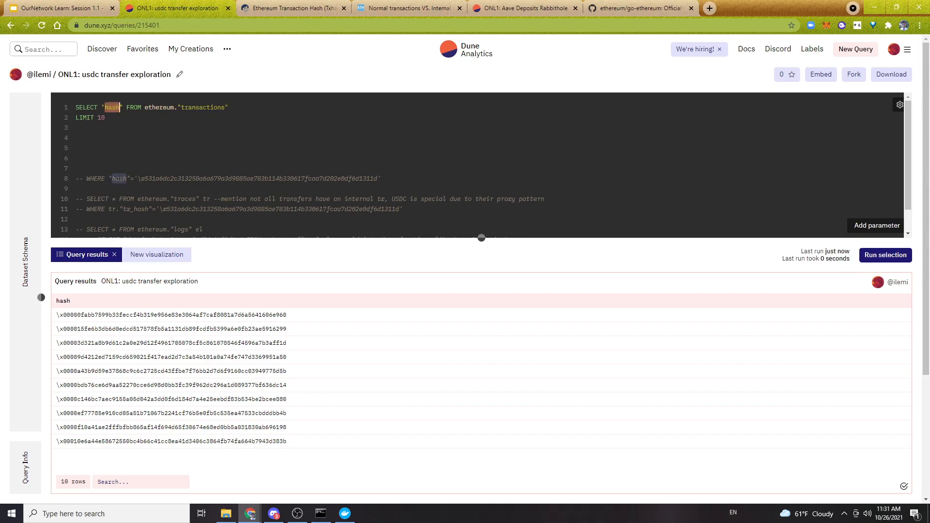
{"action": "left_click", "coordinate": [109, 118]}
{"action": "double_click", "coordinate": [203, 108]}
{"action": "left_click", "coordinate": [233, 107]}
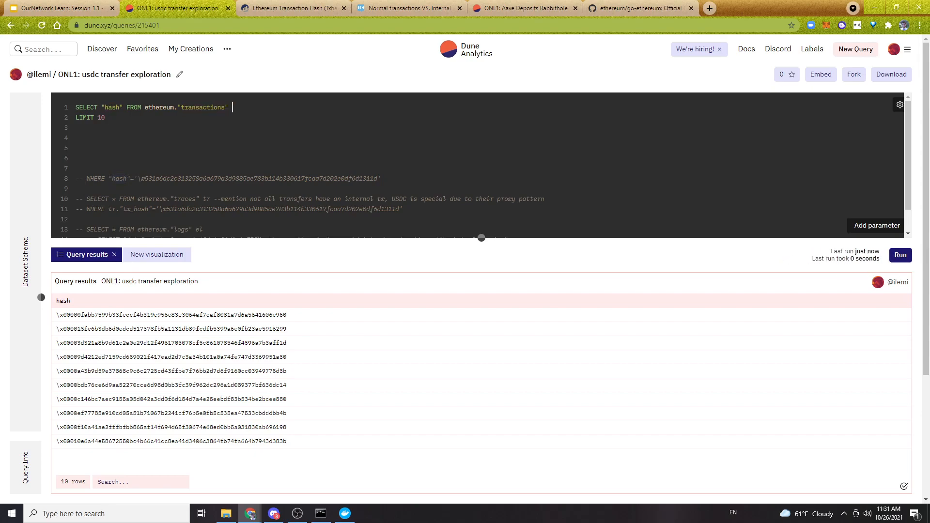
{"action": "double_click", "coordinate": [204, 108]}
{"action": "left_click", "coordinate": [233, 107]}
{"action": "left_click", "coordinate": [110, 118]}
{"action": "double_click", "coordinate": [112, 107]}
{"action": "left_click", "coordinate": [110, 118]}
Replace the "hash" column in the SELECT clause with the string literal 'hello world' and run the query.
{"action": "double_click", "coordinate": [118, 108]}
{"action": "key", "text": "BackSpace"}
{"action": "key", "text": "BackSpace"}
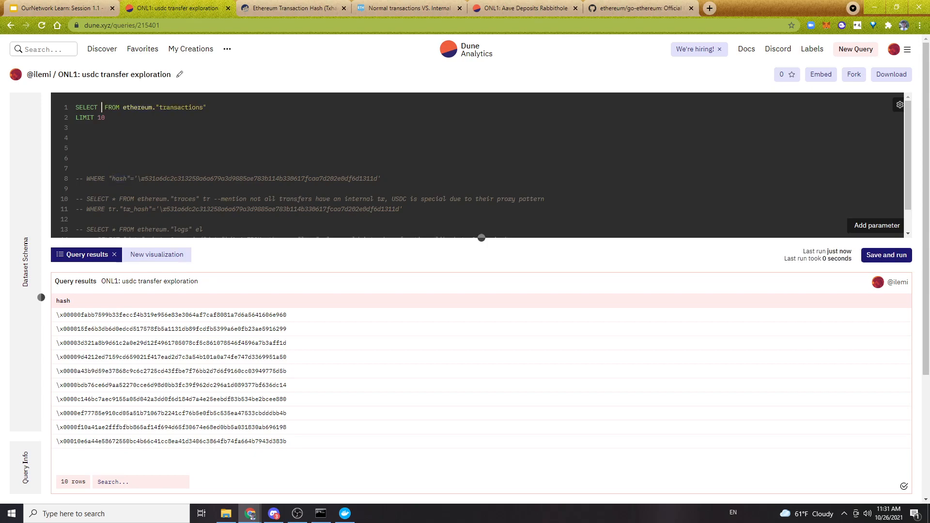
{"action": "type", "text": "'hello world"}
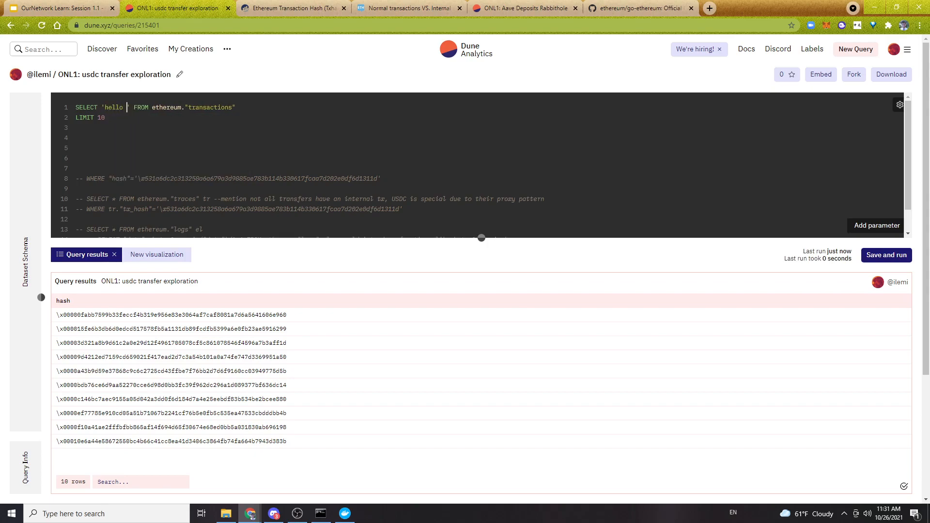
{"action": "type", "text": "'"}
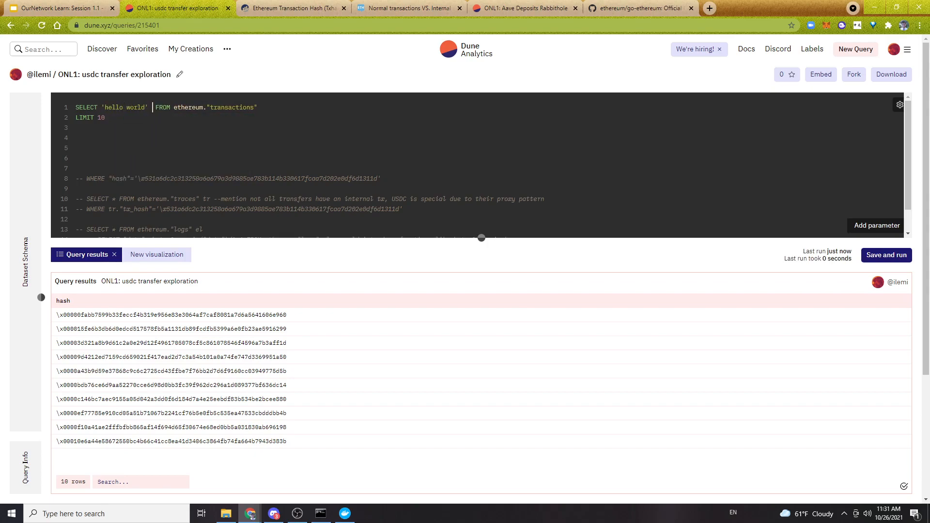
{"action": "key", "text": "BackSpace"}
{"action": "key", "text": "ctrl+Return"}
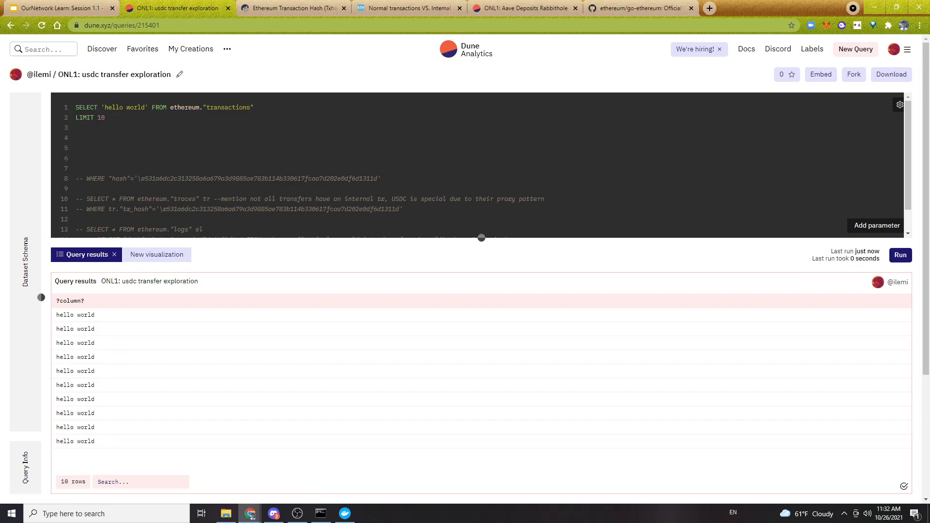
Compare the 'hello world' literal in the query with the rows returned in the results.
{"action": "left_click_drag", "start_coordinate": [148, 107], "coordinate": [101, 108]}
{"action": "left_click", "coordinate": [104, 109]}
{"action": "left_click_drag", "start_coordinate": [85, 302], "coordinate": [89, 487]}
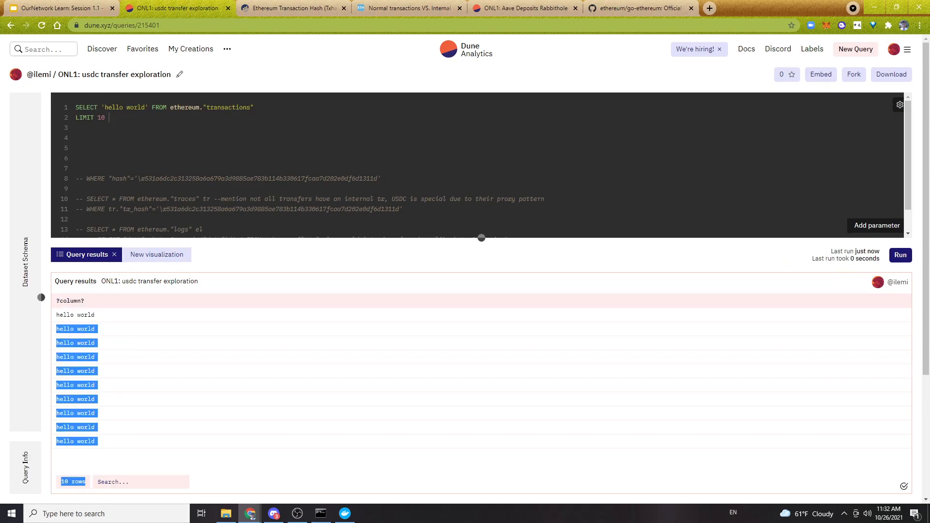
{"action": "left_click", "coordinate": [109, 118]}
{"action": "left_click_drag", "start_coordinate": [110, 117], "coordinate": [76, 107]}
{"action": "left_click", "coordinate": [87, 119]}
{"action": "left_click", "coordinate": [109, 118]}
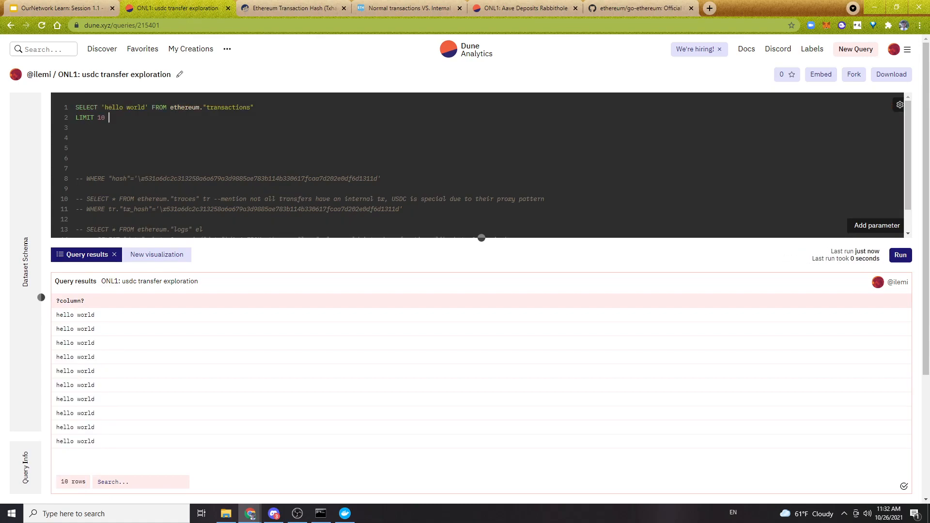
Replace the 'hello world' literal in the SELECT clause with the * wildcard.
{"action": "left_click_drag", "start_coordinate": [151, 107], "coordinate": [101, 107]}
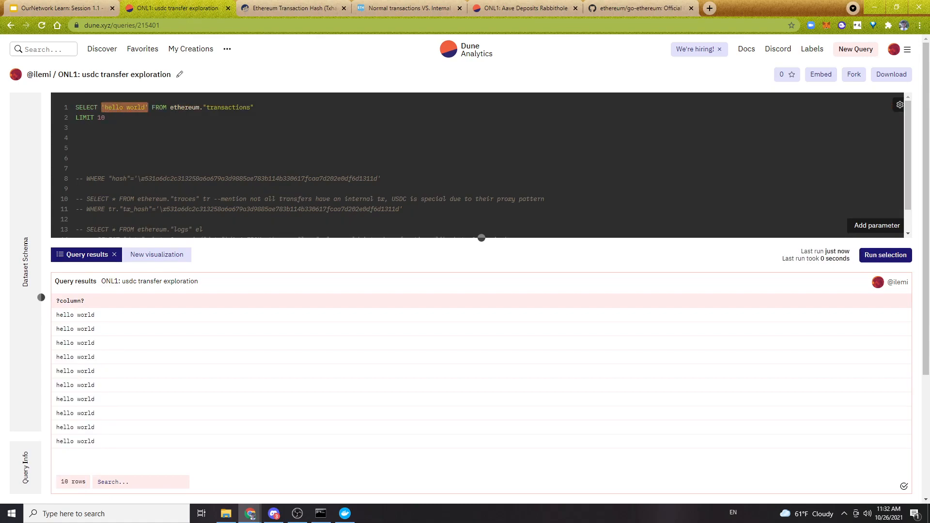
{"action": "key", "text": "BackSpace"}
{"action": "type", "text": "*"}
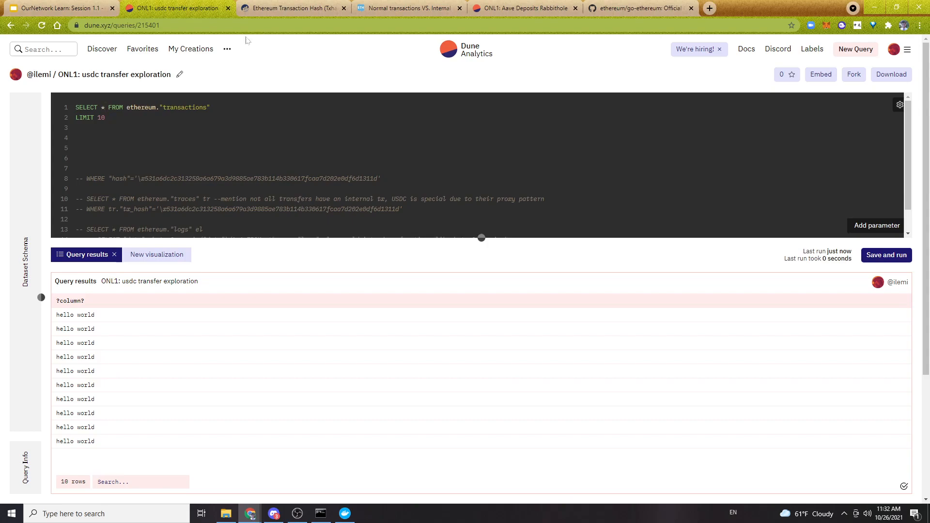
Check the USDC amount transferred in the transaction open on Etherscan and copy its transaction hash.
{"action": "left_click", "coordinate": [298, 5]}
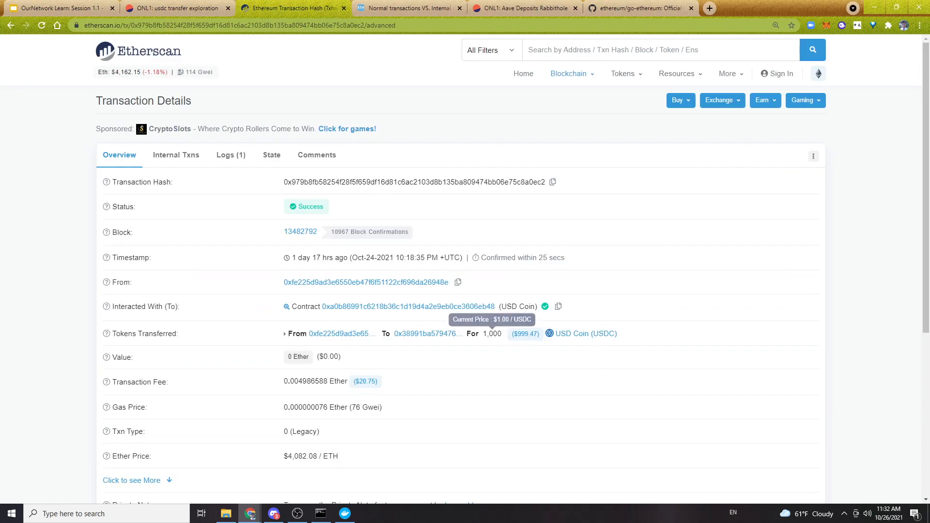
{"action": "triple_click", "coordinate": [492, 333]}
{"action": "double_click", "coordinate": [492, 334]}
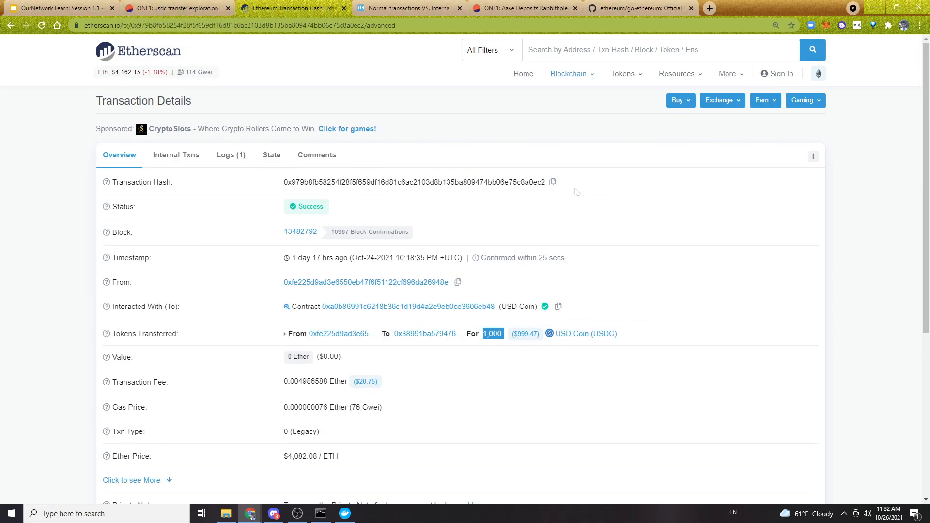
{"action": "left_click", "coordinate": [553, 182]}
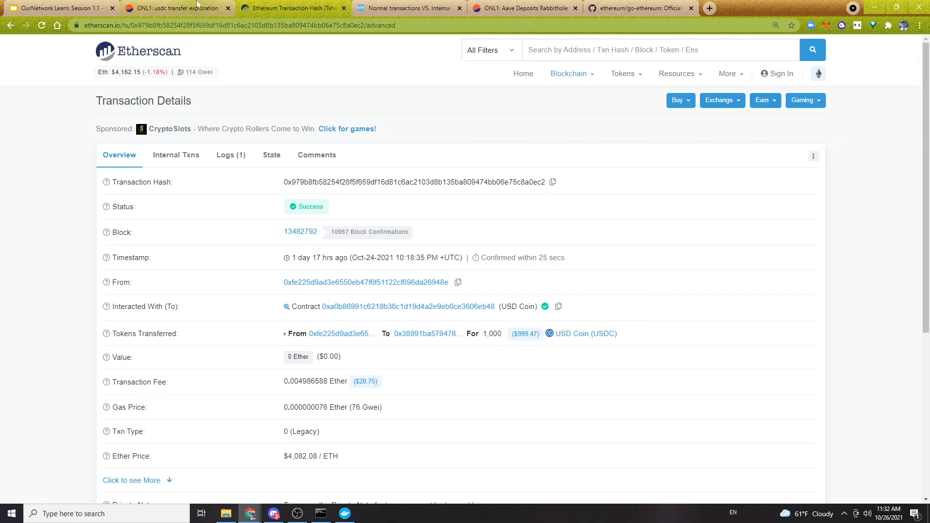
Back in the Dune query, replace the LIMIT line with WHERE "hash" ='0x979b8fb58254f28f5f659df16d81c6ac2103d8b135ba809474bb06e75c8a0ec2' and run it.
{"action": "left_click", "coordinate": [177, 7]}
{"action": "triple_click", "coordinate": [242, 118]}
{"action": "key", "text": "BackSpace"}
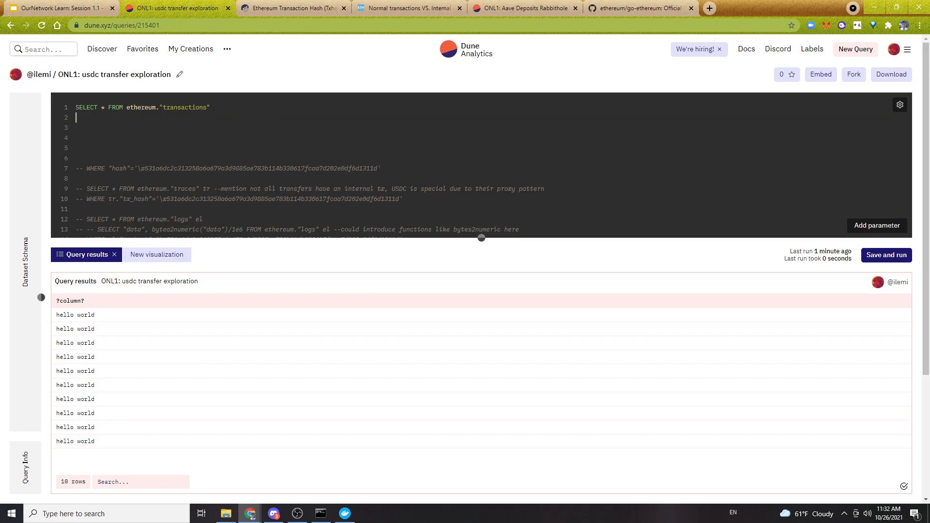
{"action": "type", "text": "WHERE \"hash\" ='"}
{"action": "key", "text": "ctrl+v"}
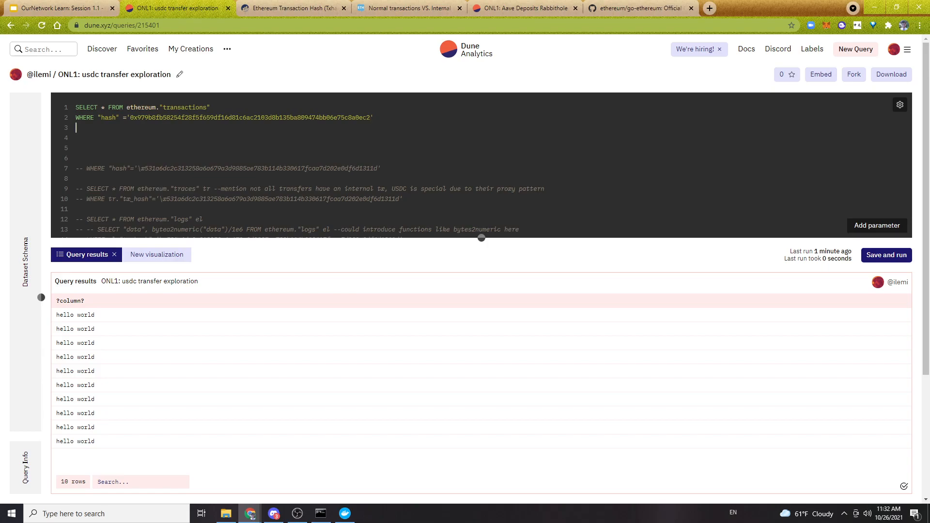
{"action": "key", "text": "ctrl+Return"}
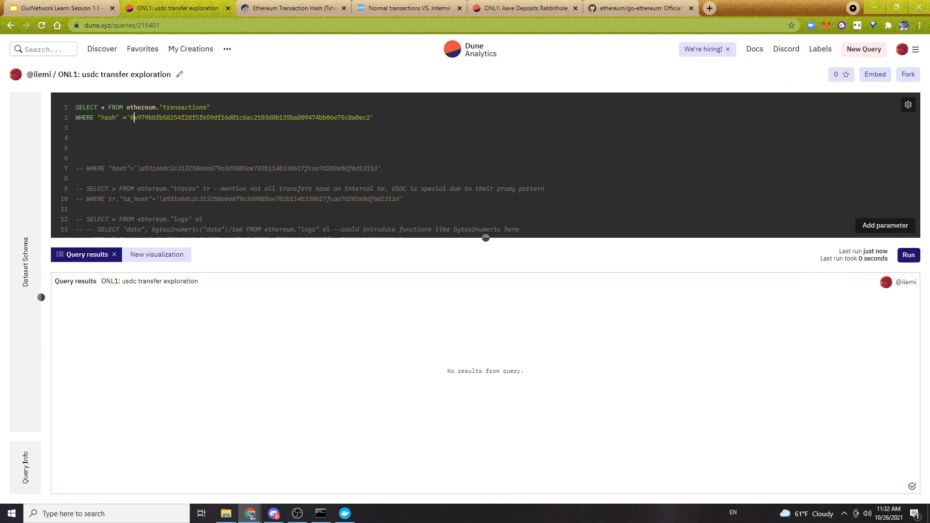
Replace the leading 0 of the hash in the WHERE clause with a backslash so it starts with \x.
{"action": "double_click", "coordinate": [134, 118]}
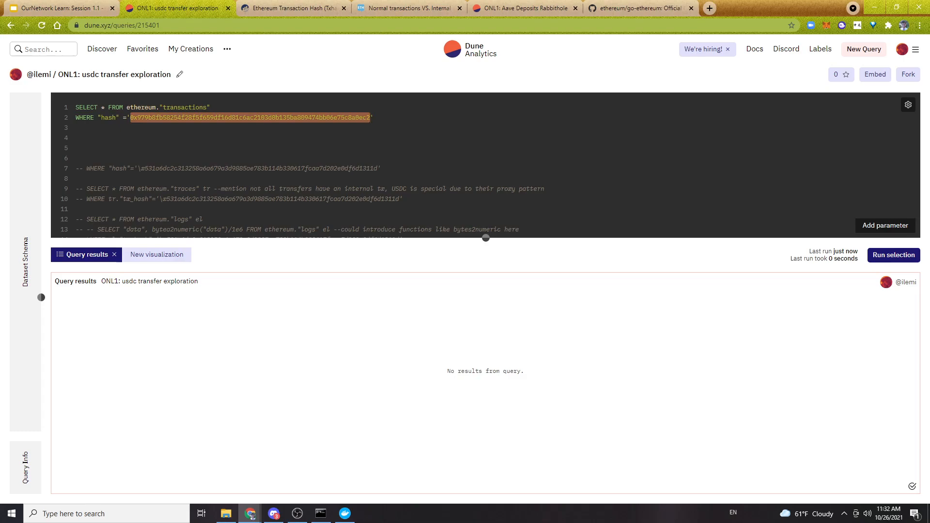
{"action": "left_click", "coordinate": [143, 127]}
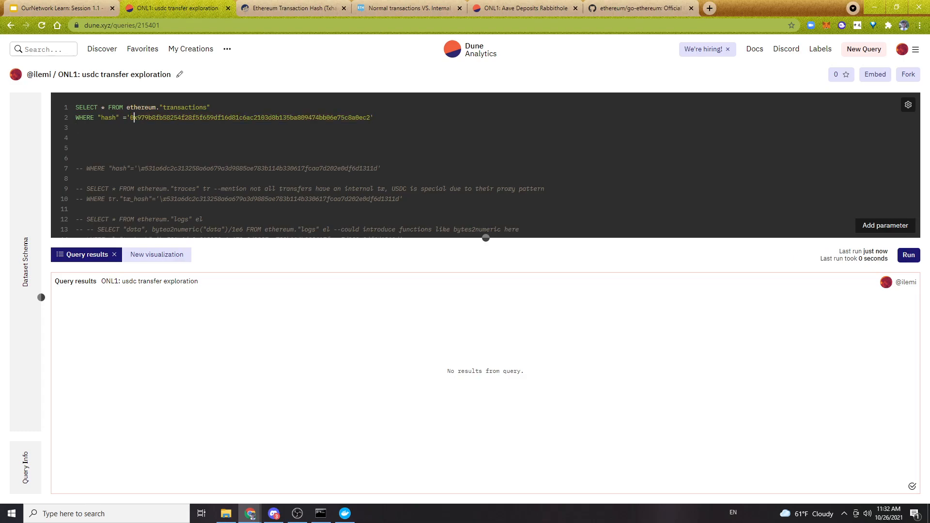
{"action": "key", "text": "BackSpace"}
{"action": "type", "text": "\\"}
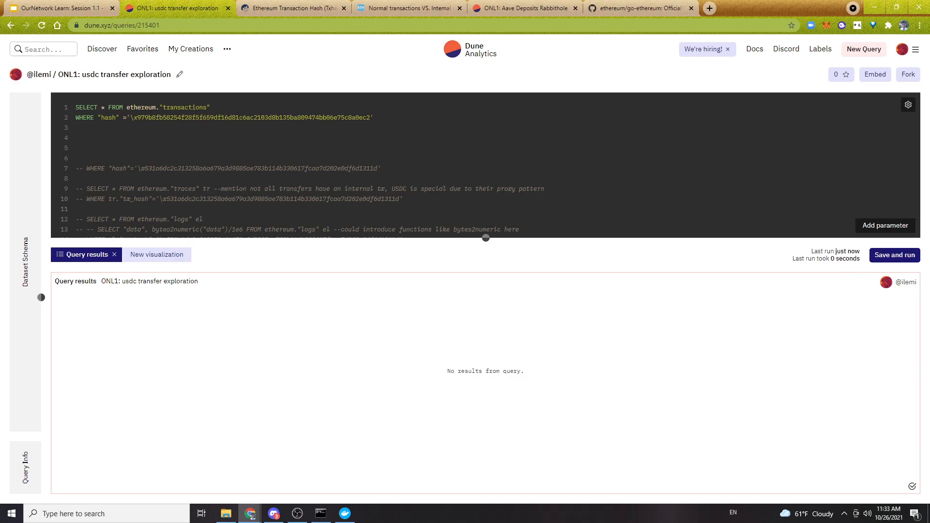
{"action": "key", "text": "ctrl+z"}
{"action": "key", "text": "ctrl+z"}
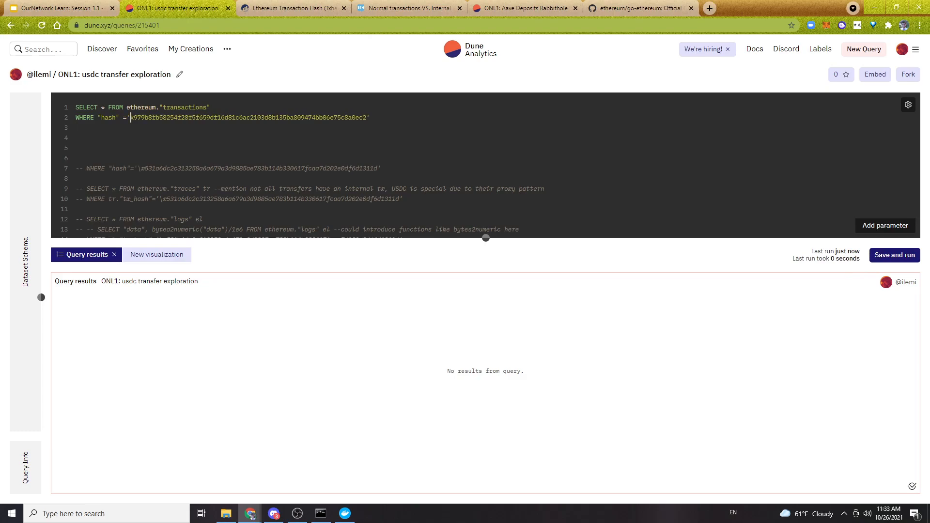
{"action": "type", "text": "\\"}
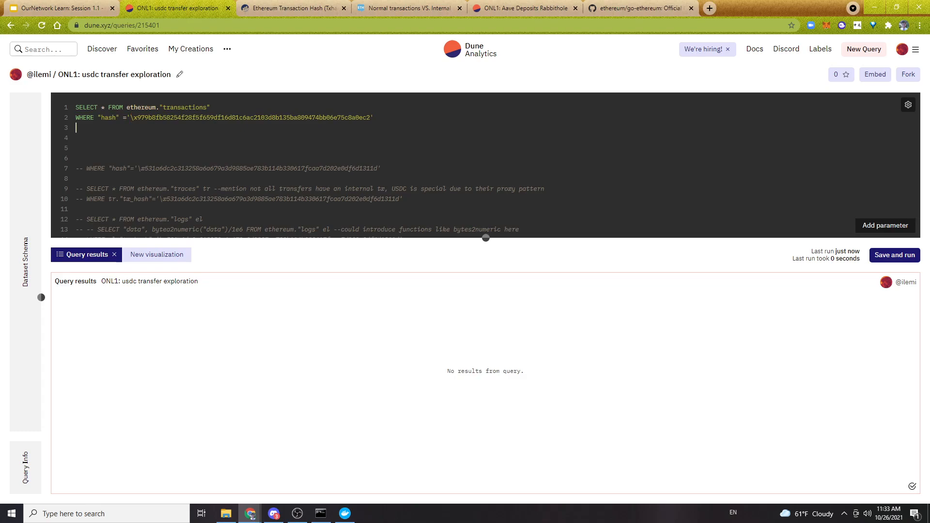
Replace the commented-out WHERE "hash" line below the filter with blank lines and run the query.
{"action": "key", "text": "Delete"}
{"action": "key", "text": "Delete"}
{"action": "key", "text": "Delete"}
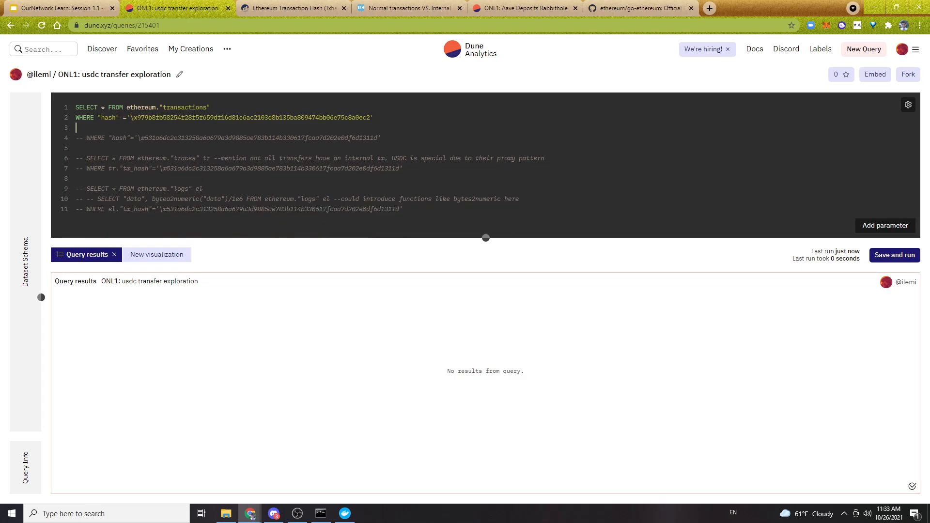
{"action": "key", "text": "shift+Down"}
{"action": "key", "text": "shift+Down"}
{"action": "key", "text": "Delete"}
{"action": "key", "text": "Return"}
{"action": "key", "text": "Return"}
{"action": "key", "text": "Return"}
{"action": "key", "text": "Return"}
{"action": "key", "text": "Return"}
{"action": "key", "text": "Return"}
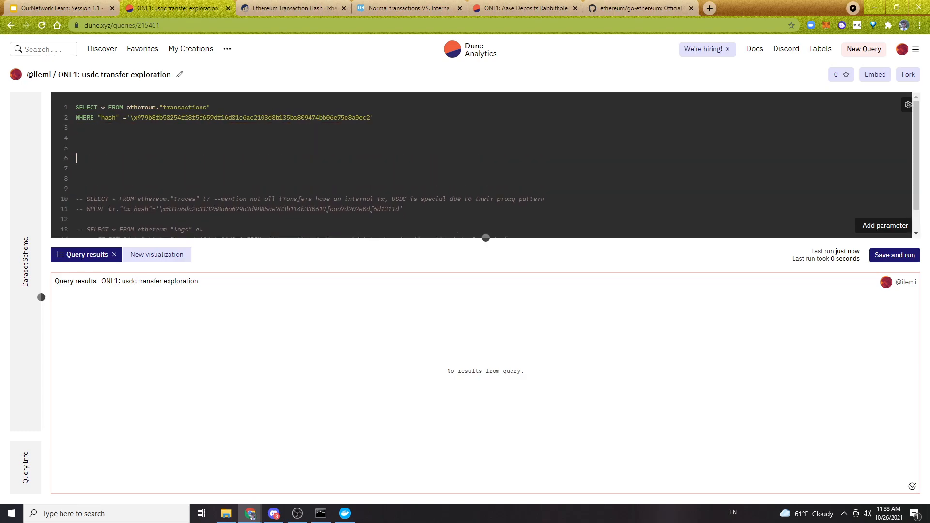
{"action": "left_click", "coordinate": [901, 256]}
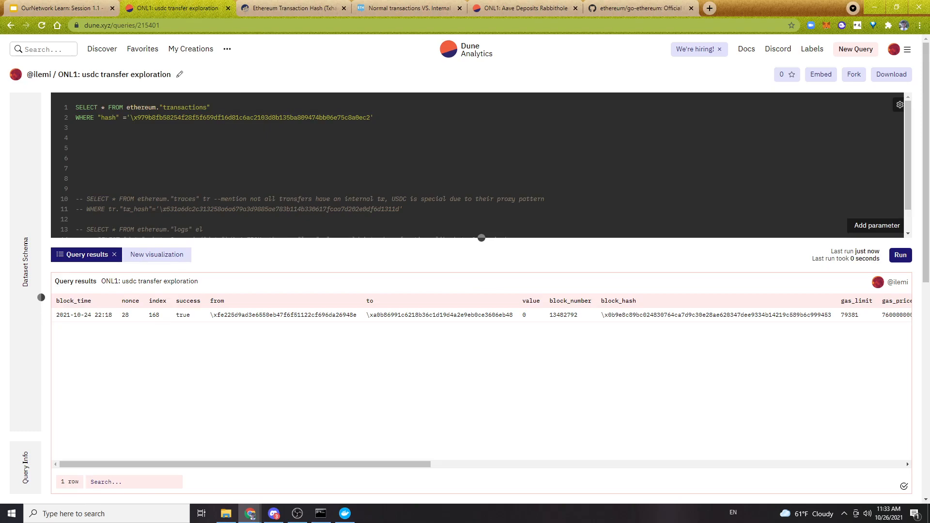
Append a ::bytea cast to the hash literal in the WHERE clause.
{"action": "type", "text": "::bye"}
{"action": "key", "text": "BackSpace"}
{"action": "type", "text": "eta"}
{"action": "key", "text": "BackSpace"}
{"action": "key", "text": "BackSpace"}
{"action": "type", "text": "ta"}
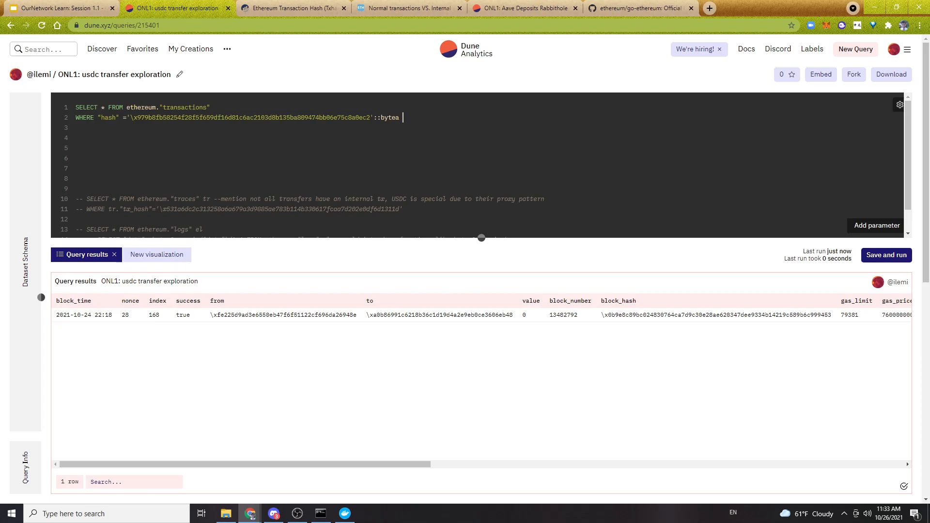
Remove the ::bytea cast from the hash literal in the WHERE clause.
{"action": "key", "text": "shift+Left"}
{"action": "key", "text": "shift+Left"}
{"action": "key", "text": "shift+Left"}
{"action": "key", "text": "shift+Left"}
{"action": "key", "text": "shift+Left"}
{"action": "key", "text": "shift+Left"}
{"action": "key", "text": "shift+Left"}
{"action": "key", "text": "BackSpace"}
Examine the returned transaction's block time, nonce, index, success, from and type values across the result columns.
{"action": "double_click", "coordinate": [294, 117]}
{"action": "left_click", "coordinate": [374, 118]}
{"action": "left_click_drag", "start_coordinate": [310, 468], "coordinate": [256, 465]}
{"action": "triple_click", "coordinate": [96, 315]}
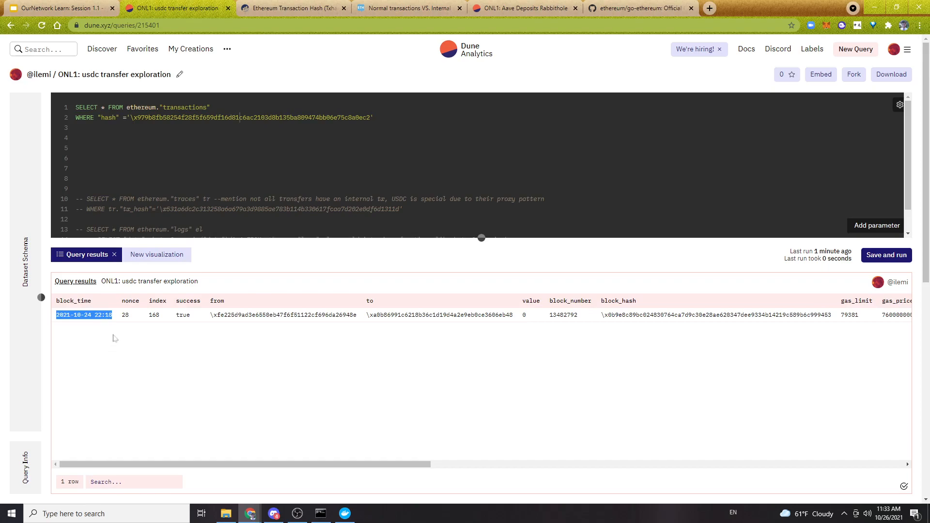
{"action": "double_click", "coordinate": [125, 315]}
{"action": "double_click", "coordinate": [154, 315]}
{"action": "double_click", "coordinate": [283, 315]}
{"action": "left_click", "coordinate": [252, 345]}
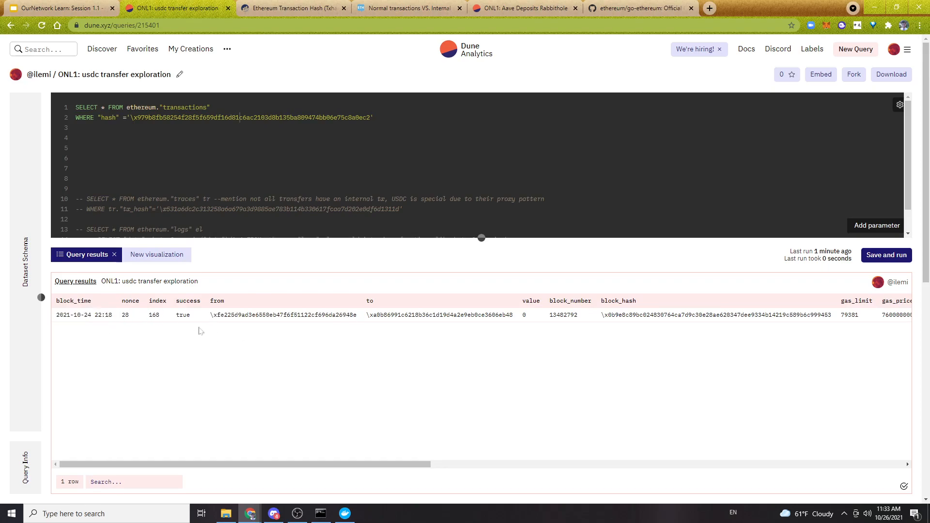
{"action": "double_click", "coordinate": [183, 315]}
{"action": "left_click_drag", "start_coordinate": [407, 467], "coordinate": [908, 467]}
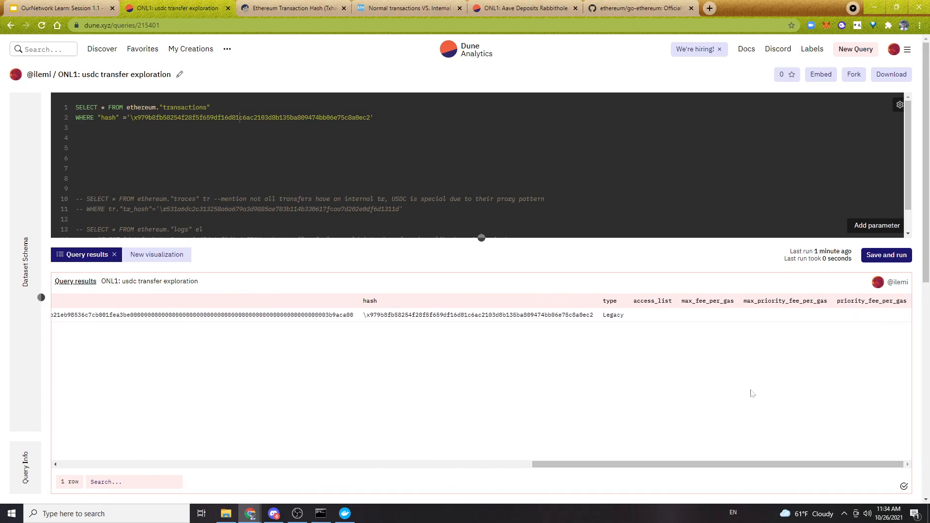
{"action": "double_click", "coordinate": [614, 315]}
{"action": "left_click", "coordinate": [641, 341]}
{"action": "left_click_drag", "start_coordinate": [680, 467], "coordinate": [224, 472]}
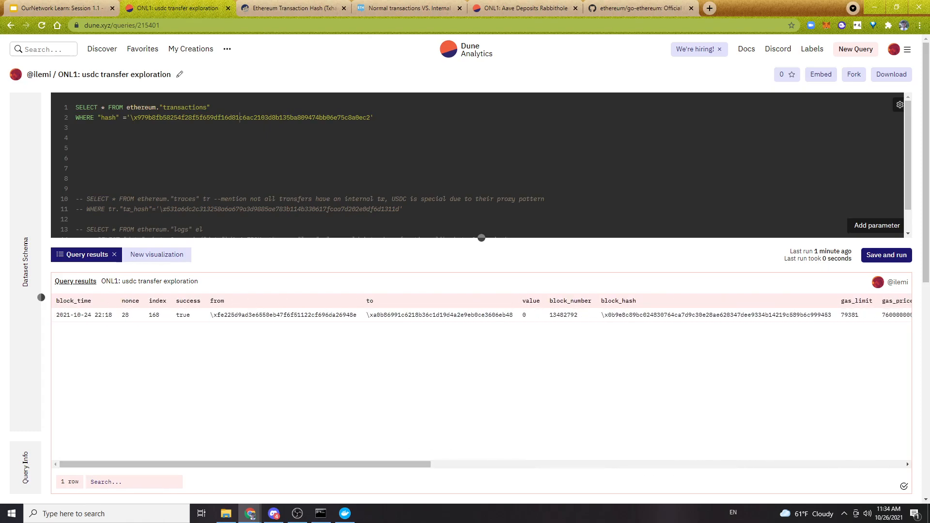
Replace the quoted hash in the WHERE clause with the integer 100 and run the query.
{"action": "left_click_drag", "start_coordinate": [370, 117], "coordinate": [131, 117]}
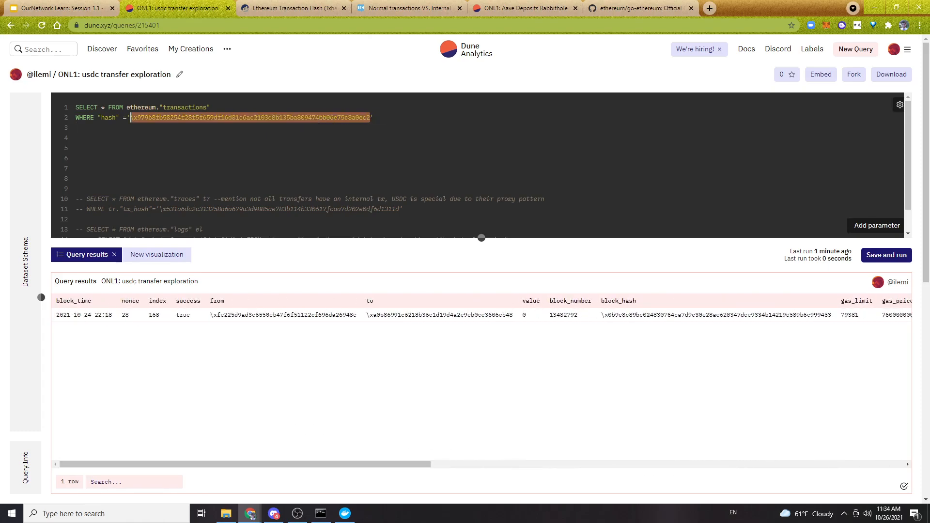
{"action": "key", "text": "BackSpace"}
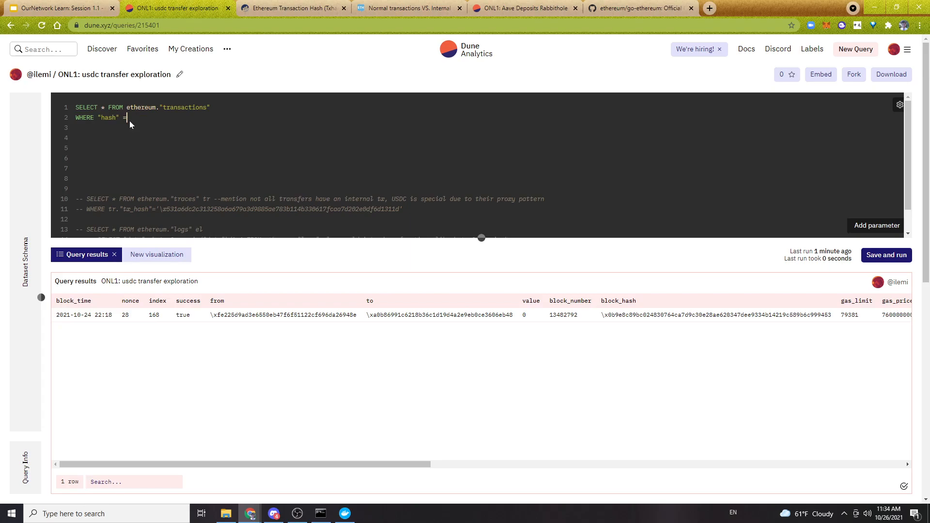
{"action": "type", "text": "100"}
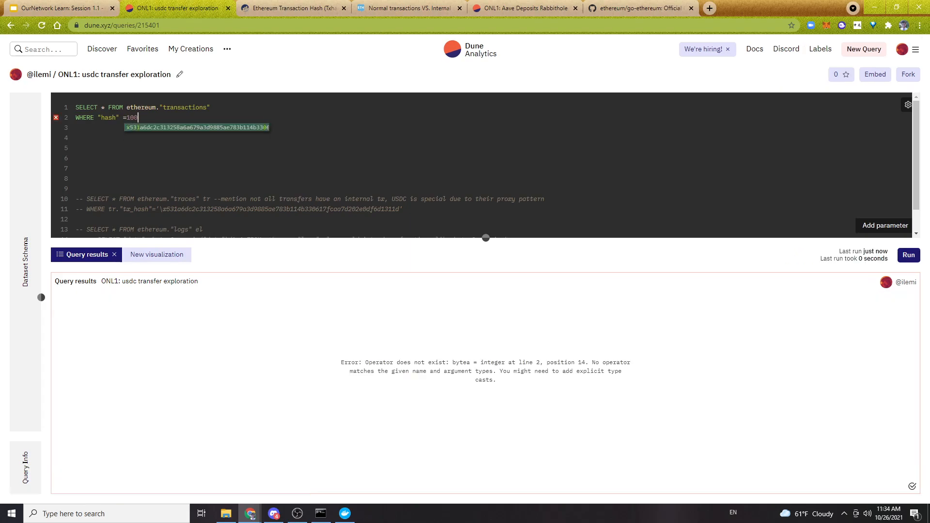
Examine the bytea = integer operator error against the "hash" column and the integer literal in the WHERE clause.
{"action": "left_click", "coordinate": [252, 178]}
{"action": "left_click_drag", "start_coordinate": [366, 362], "coordinate": [505, 363]}
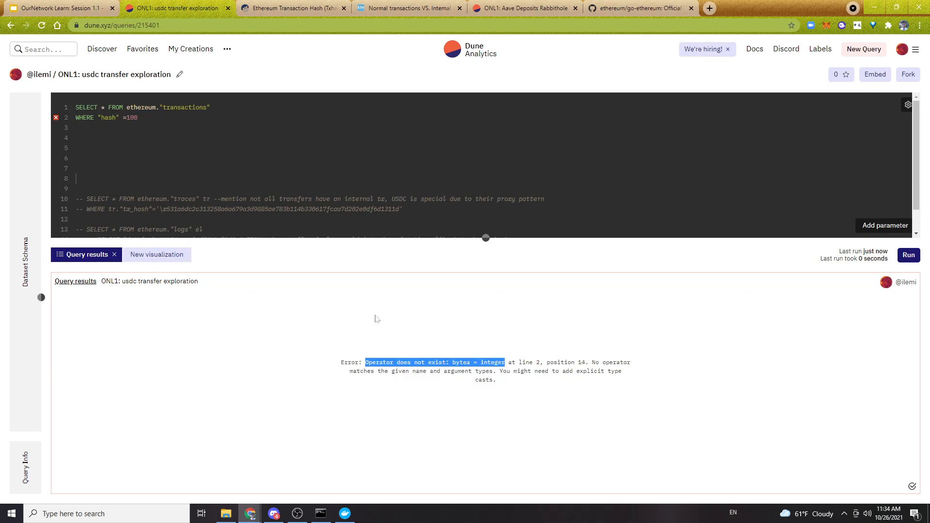
{"action": "left_click", "coordinate": [127, 117]}
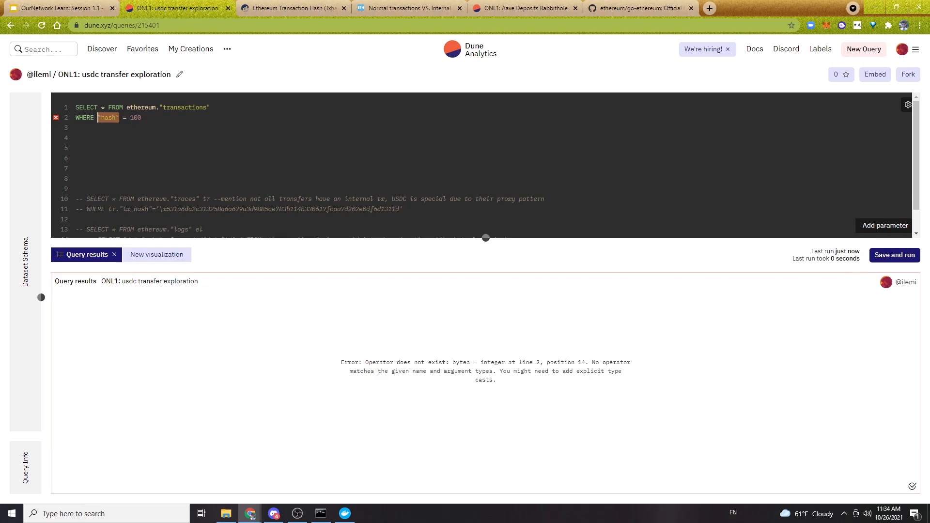
{"action": "double_click", "coordinate": [131, 117]}
{"action": "left_click_drag", "start_coordinate": [119, 117], "coordinate": [102, 117]}
{"action": "key", "text": "Left"}
{"action": "key", "text": "shift+Left"}
{"action": "key", "text": "shift+Left"}
{"action": "key", "text": "shift+Left"}
{"action": "key", "text": "Right"}
Replace 100 in the WHERE clause with '\x979b8fb58254f28f5f659df16d81c6ac2103d8b135ba809474bb06e75c8a0ec2' and run the query.
{"action": "key", "text": "BackSpace"}
{"action": "key", "text": "BackSpace"}
{"action": "key", "text": "BackSpace"}
{"action": "key", "text": "BackSpace"}
{"action": "type", "text": "0x979b8fb58254f28f5f659df16d81c6ac2103d8b135ba809474bb06e75c8a0ec2"}
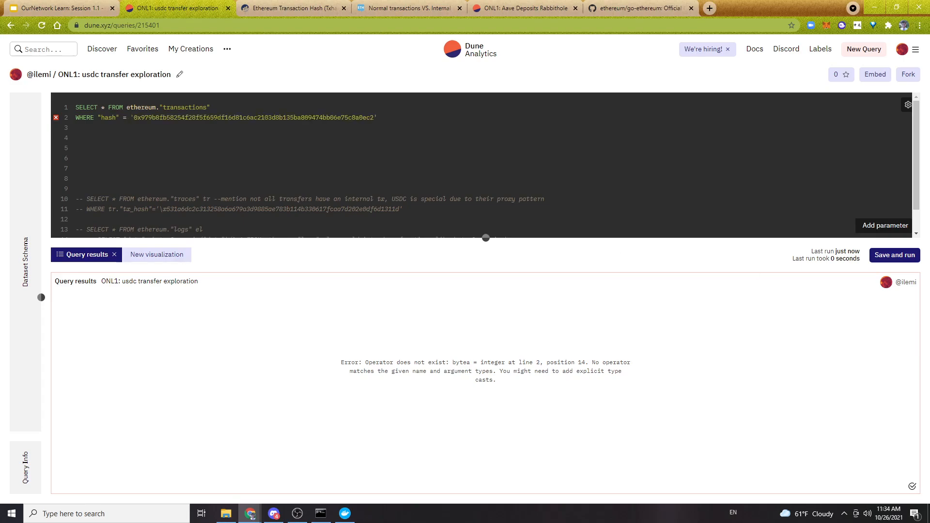
{"action": "key", "text": "BackSpace"}
{"action": "type", "text": "\\"}
{"action": "key", "text": "ctrl+Return"}
Delete two blank lines between the WHERE clause and the commented traces query.
{"action": "left_click_drag", "start_coordinate": [374, 118], "coordinate": [134, 117]}
{"action": "left_click", "coordinate": [217, 124]}
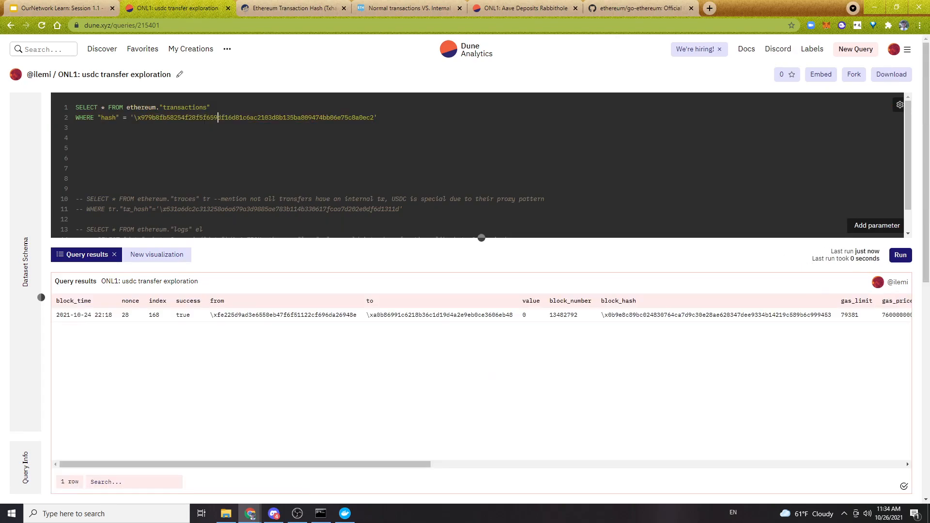
{"action": "key", "text": "Delete"}
{"action": "key", "text": "Delete"}
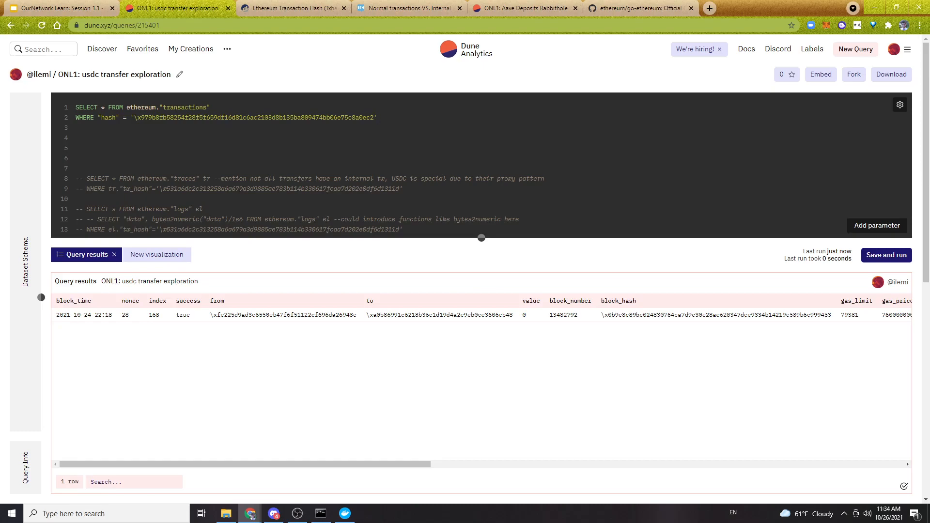
Append a ::bytea cast to the hash literal in the WHERE clause and run the query.
{"action": "type", "text": "::bytea"}
{"action": "key", "text": "ctrl+Return"}
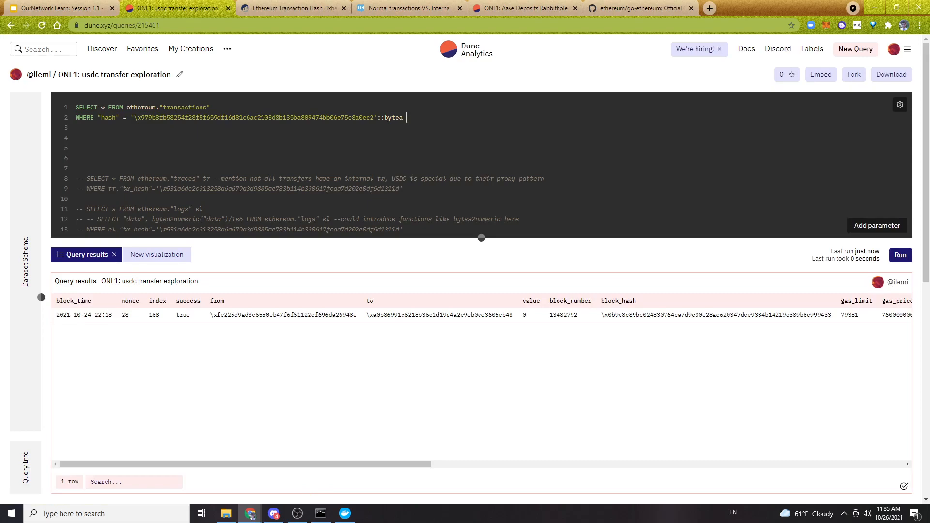
Remove the ::bytea cast after the hash literal and rerun the query.
{"action": "key", "text": "ctrl+shift+Left"}
{"action": "key", "text": "ctrl+shift+Left"}
{"action": "key", "text": "Right"}
{"action": "key", "text": "Left"}
{"action": "key", "text": "shift+Left"}
{"action": "key", "text": "shift+Left"}
{"action": "key", "text": "shift+Left"}
{"action": "key", "text": "shift+Left"}
{"action": "key", "text": "shift+Left"}
{"action": "key", "text": "shift+Left"}
{"action": "key", "text": "shift+Left"}
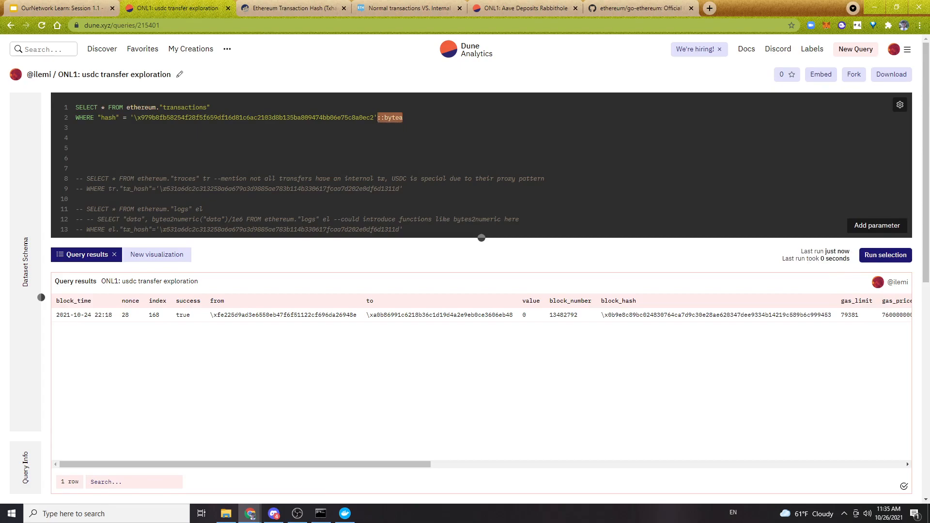
{"action": "key", "text": "BackSpace"}
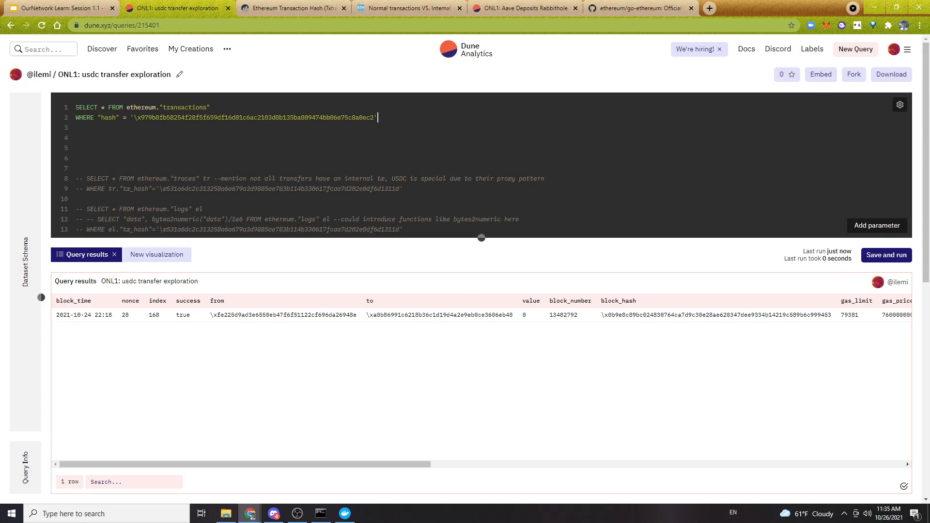
{"action": "key", "text": "ctrl+Return"}
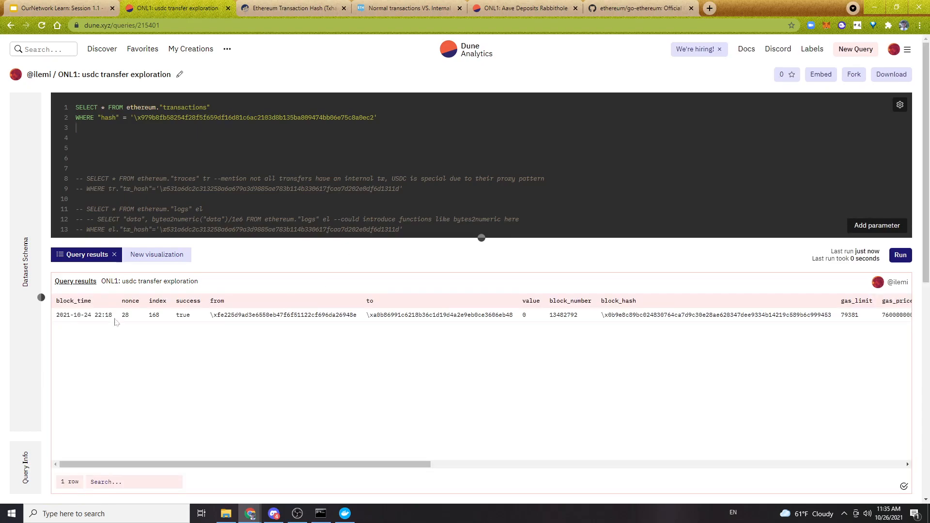
Split the Etherscan transaction page into its own window and arrange it side by side with the Dune query.
{"action": "left_click", "coordinate": [312, 6]}
{"action": "left_click_drag", "start_coordinate": [313, 6], "coordinate": [0, 161]}
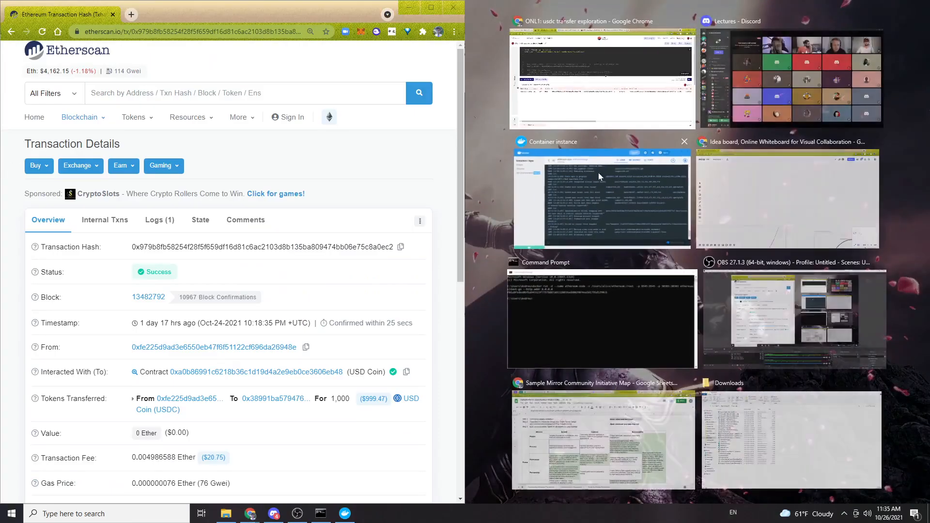
{"action": "left_click", "coordinate": [654, 342]}
{"action": "scroll", "coordinate": [246, 265], "scroll_direction": "down", "scroll_amount": 2}
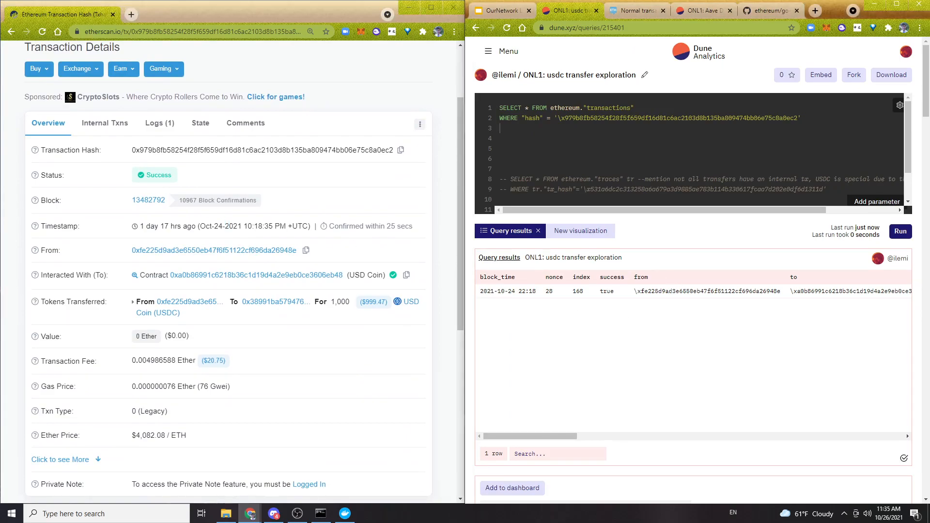
Compare the from and to addresses in the query results with the addresses on the Etherscan transaction page.
{"action": "double_click", "coordinate": [672, 290]}
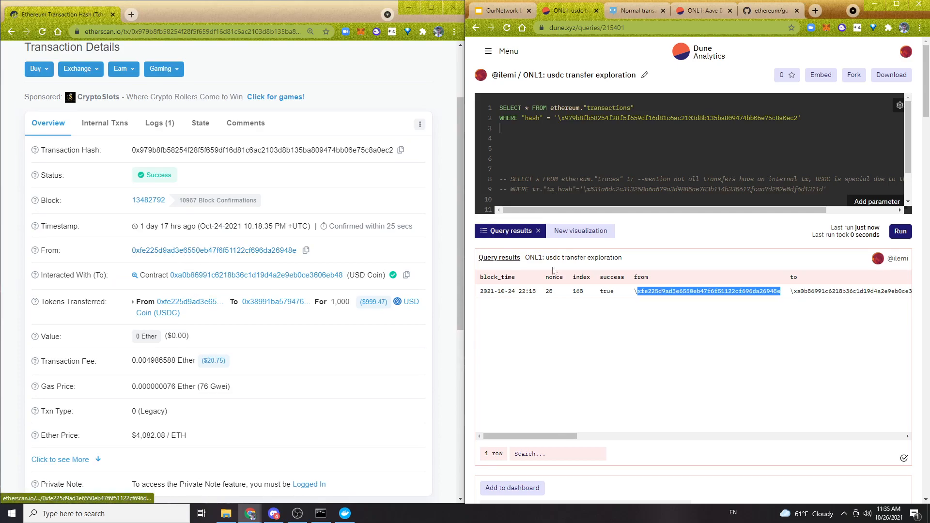
{"action": "left_click", "coordinate": [747, 318]}
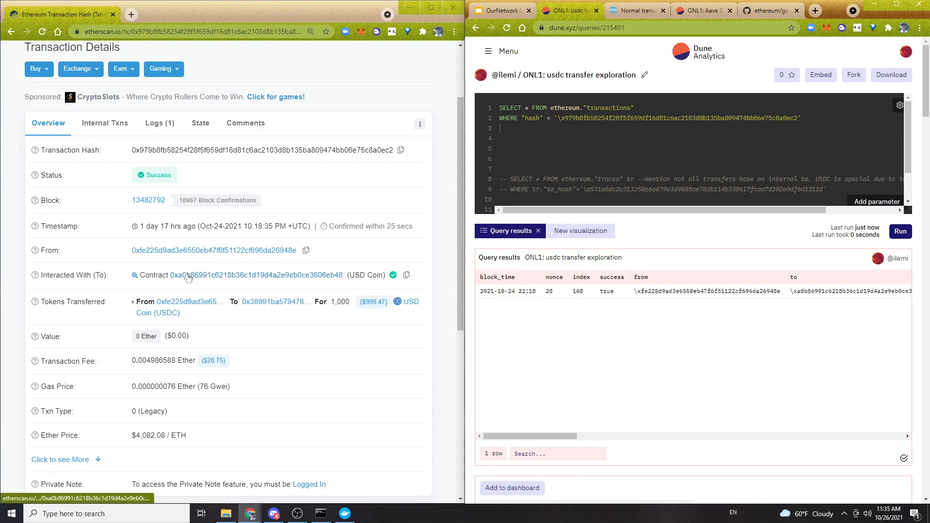
{"action": "left_click_drag", "start_coordinate": [840, 291], "coordinate": [819, 298]}
{"action": "double_click", "coordinate": [823, 293]}
{"action": "left_click", "coordinate": [642, 396]}
{"action": "left_click_drag", "start_coordinate": [565, 435], "coordinate": [541, 447]}
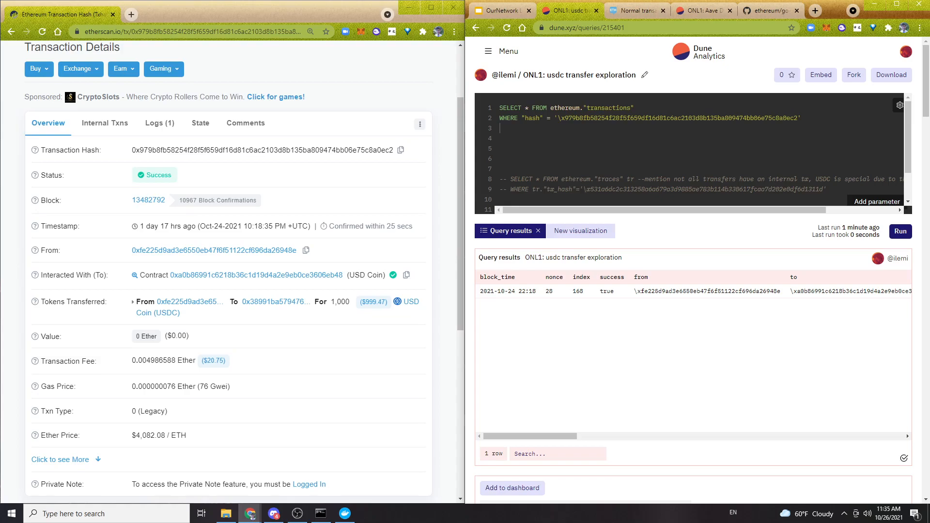
{"action": "key", "text": "alt+Tab"}
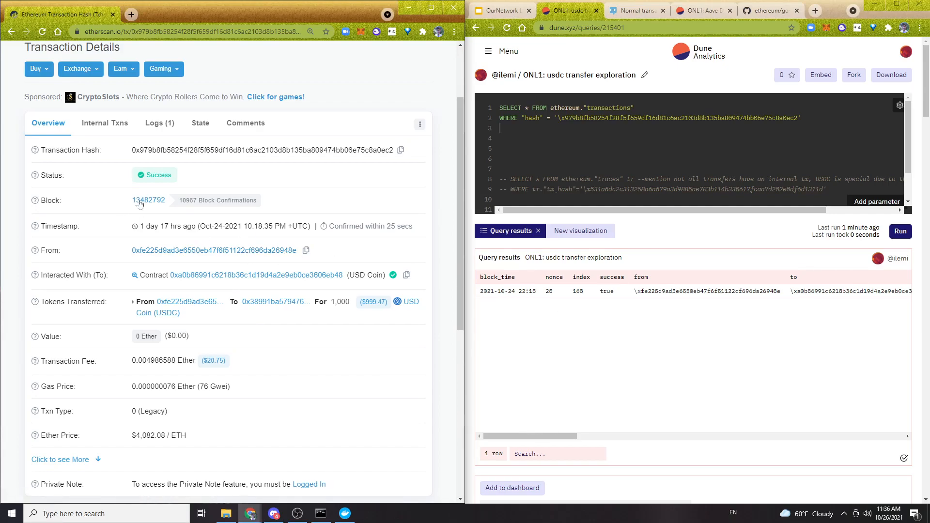
Match the Etherscan timestamp, sender and contract address to the block_time, from and to result columns.
{"action": "left_click_drag", "start_coordinate": [234, 226], "coordinate": [310, 227]}
{"action": "left_click_drag", "start_coordinate": [542, 294], "coordinate": [478, 302]}
{"action": "left_click", "coordinate": [558, 322]}
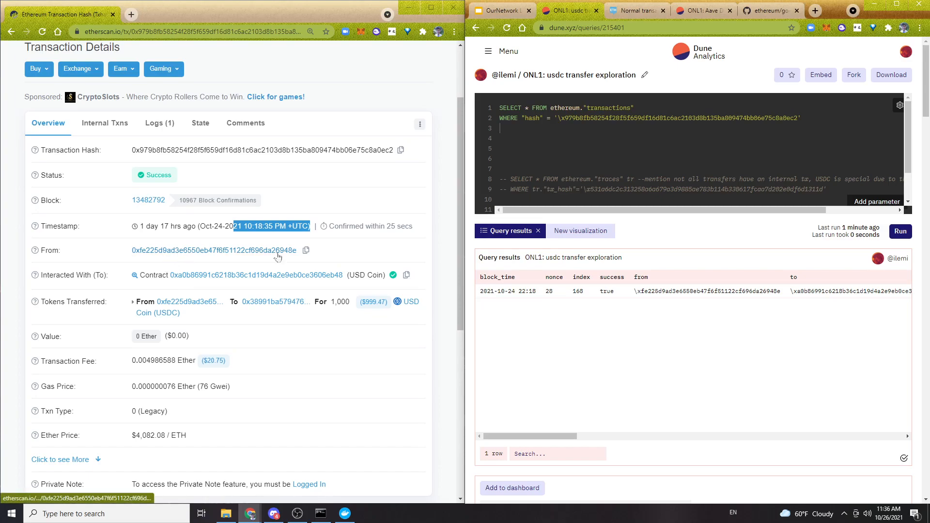
{"action": "double_click", "coordinate": [694, 291]}
{"action": "left_click", "coordinate": [698, 316]}
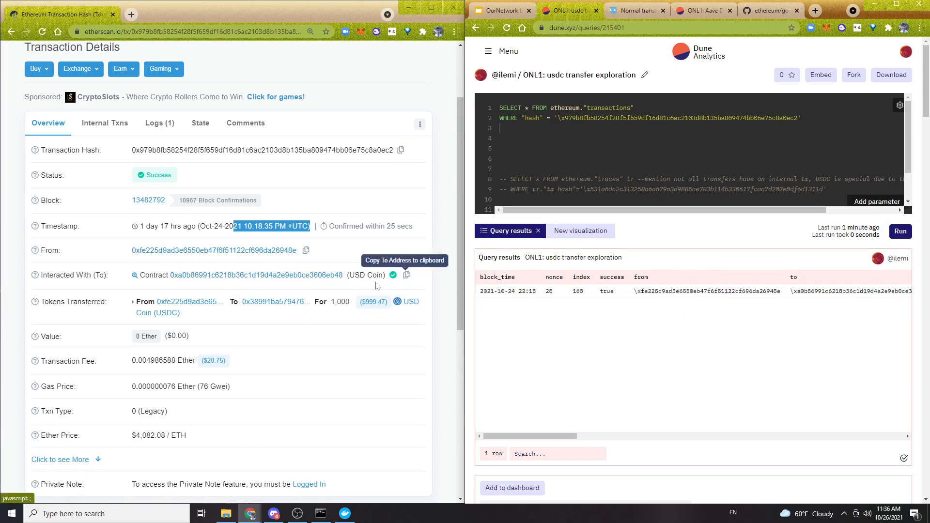
{"action": "double_click", "coordinate": [868, 292]}
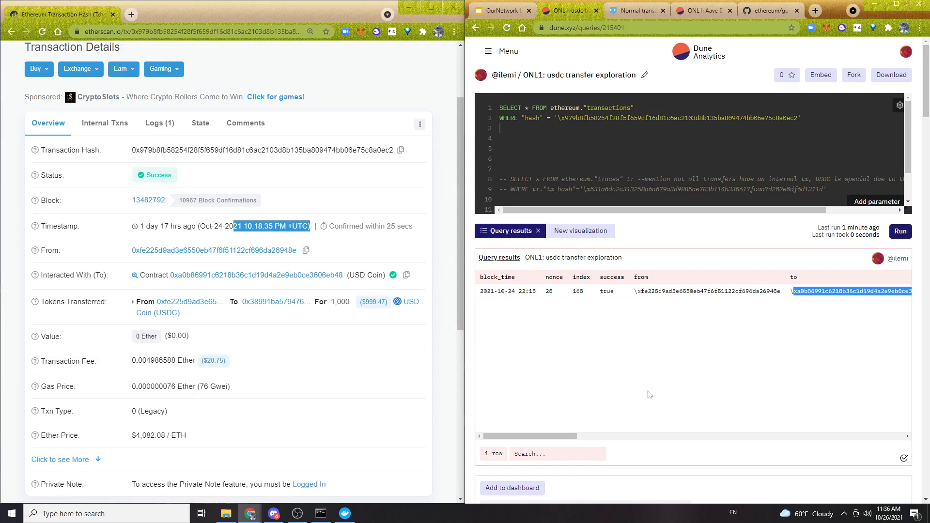
Compare the value, gas_used and data result columns with Etherscan's Value and Tokens Transferred fields.
{"action": "left_click", "coordinate": [547, 422]}
{"action": "left_click_drag", "start_coordinate": [546, 436], "coordinate": [612, 426]}
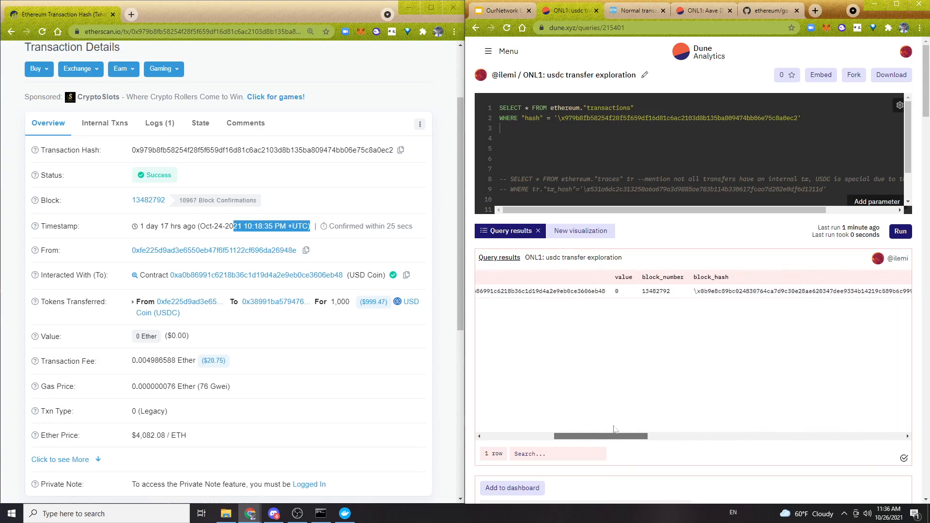
{"action": "double_click", "coordinate": [616, 291]}
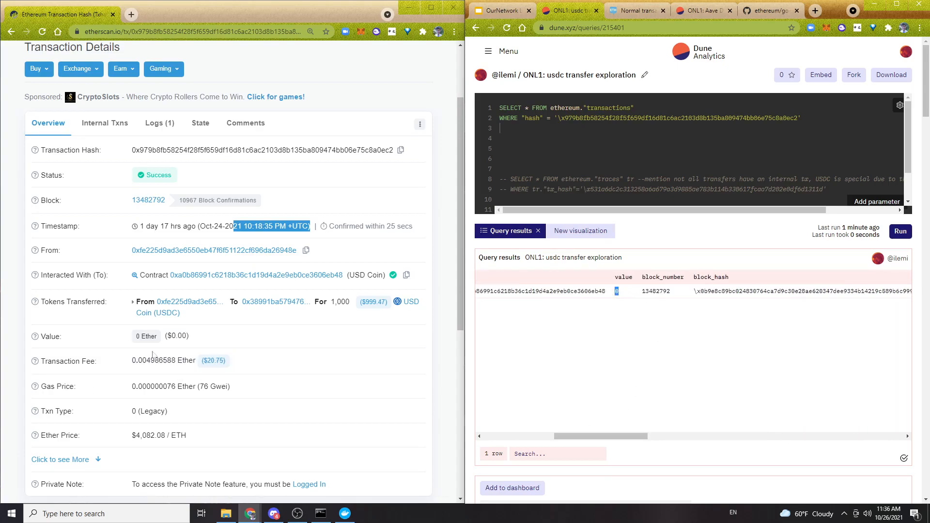
{"action": "double_click", "coordinate": [148, 336]}
{"action": "left_click_drag", "start_coordinate": [627, 437], "coordinate": [742, 436]}
{"action": "left_click", "coordinate": [357, 323]}
{"action": "triple_click", "coordinate": [67, 299]}
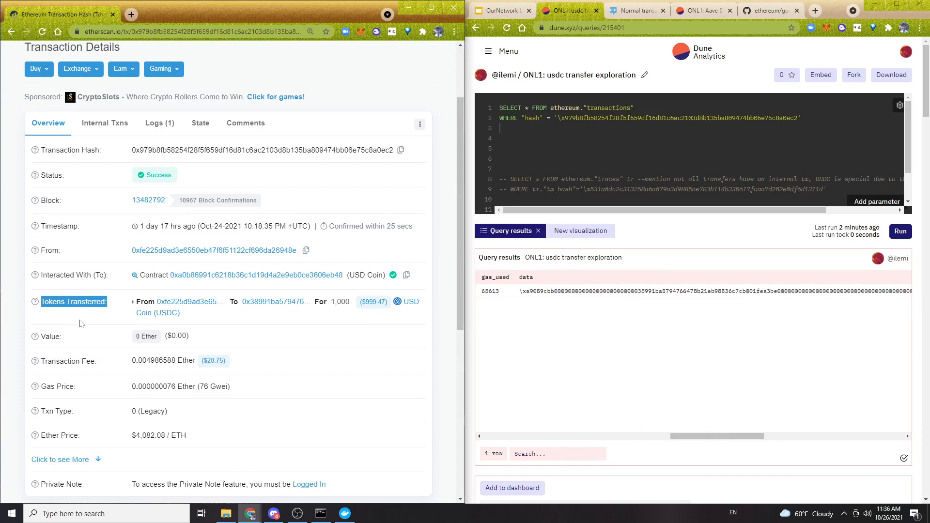
{"action": "mouse_move", "coordinate": [717, 436]}
{"action": "left_mouse_down"}
{"action": "mouse_move", "coordinate": [871, 452]}
{"action": "mouse_move", "coordinate": [706, 447]}
{"action": "left_mouse_up"}
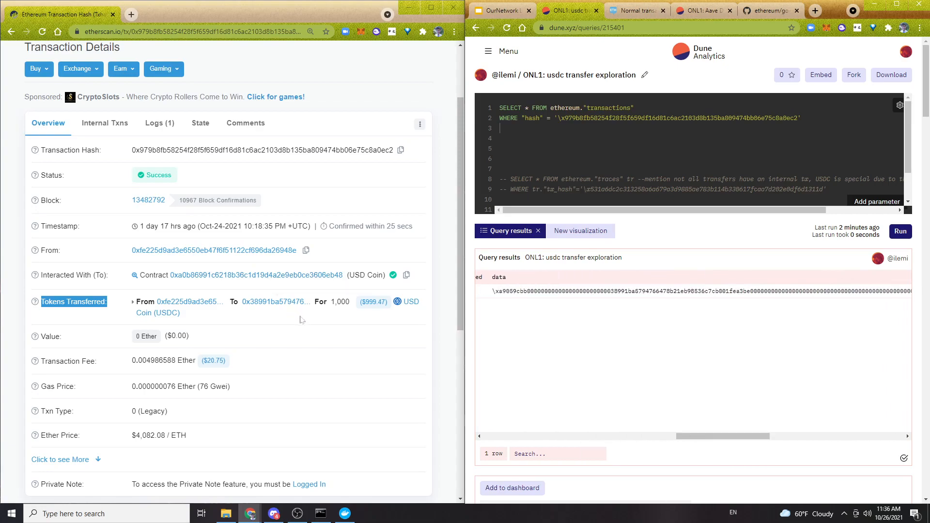
Expand the Etherscan transaction details and examine the nonce and the transfer function's input data.
{"action": "scroll", "coordinate": [67, 145], "scroll_direction": "down", "scroll_amount": 7}
{"action": "left_click", "coordinate": [66, 134]}
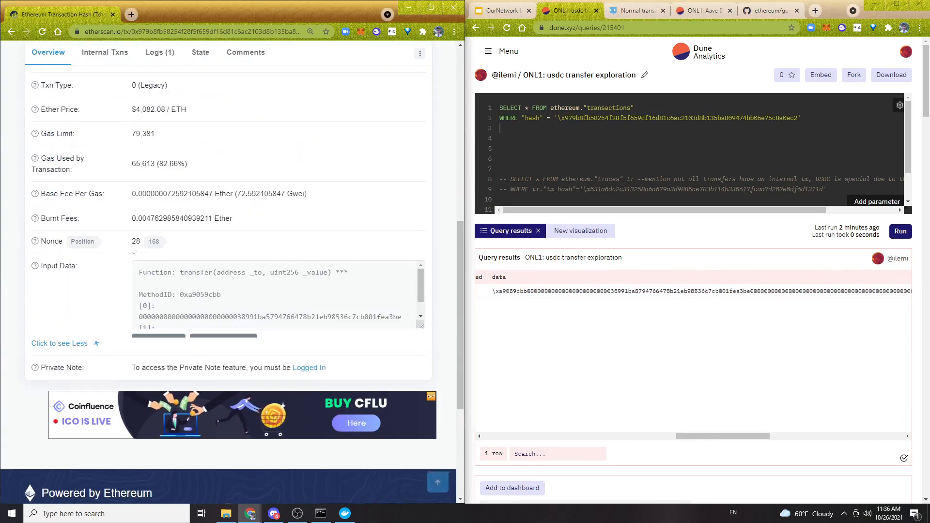
{"action": "left_click", "coordinate": [158, 340]}
{"action": "left_click", "coordinate": [155, 401]}
{"action": "left_click", "coordinate": [158, 340]}
{"action": "left_click", "coordinate": [163, 368]}
{"action": "scroll", "coordinate": [278, 294], "scroll_direction": "down", "scroll_amount": 1}
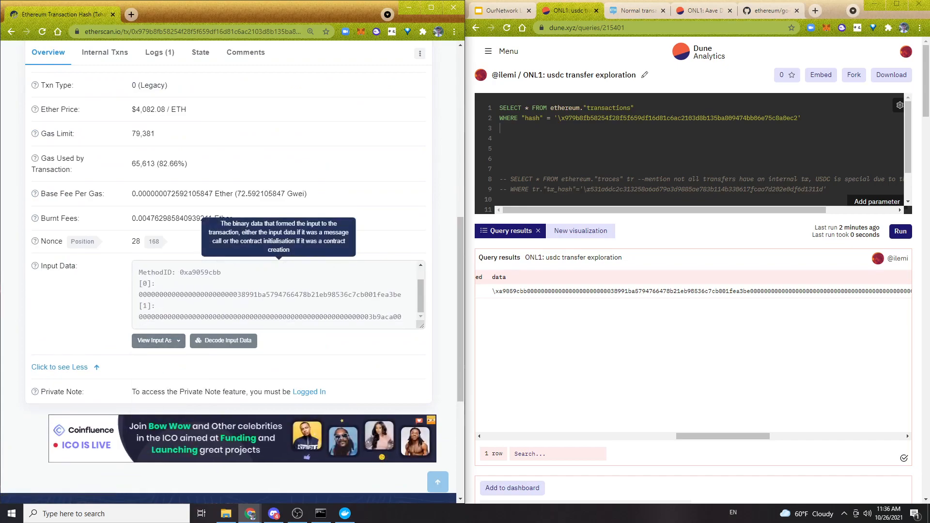
{"action": "double_click", "coordinate": [335, 317]}
{"action": "left_click", "coordinate": [349, 355]}
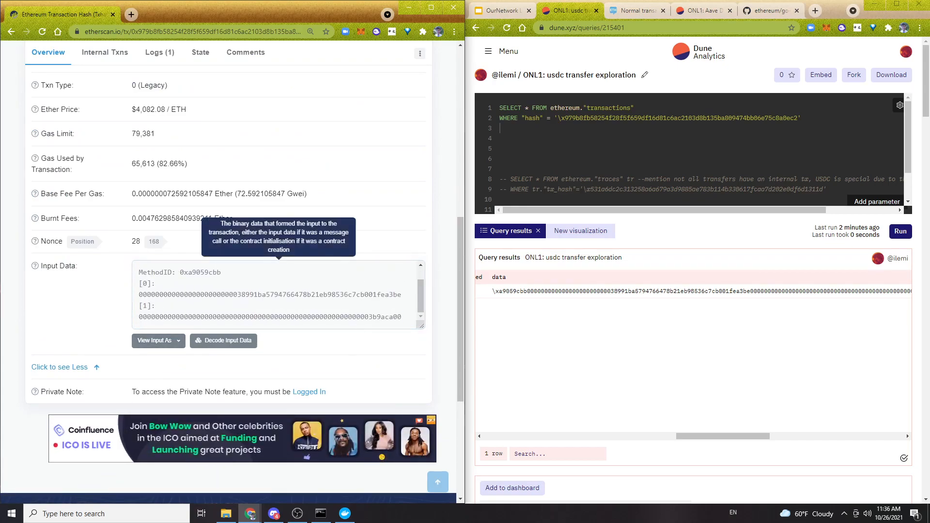
Delete three more blank lines between the transactions query and the commented traces query.
{"action": "left_click", "coordinate": [557, 159]}
{"action": "key", "text": "Up"}
{"action": "key", "text": "Up"}
{"action": "key", "text": "Up"}
{"action": "key", "text": "Delete"}
{"action": "key", "text": "Delete"}
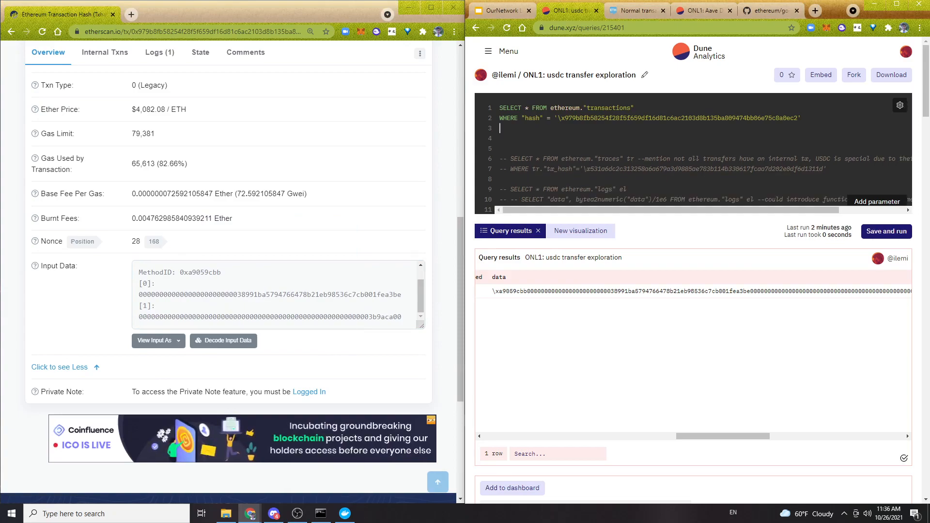
{"action": "key", "text": "Delete"}
Return the Etherscan tab to the main browser window and maximize the Dune query.
{"action": "left_click_drag", "start_coordinate": [68, 18], "coordinate": [606, 11]}
{"action": "left_click", "coordinate": [557, 10]}
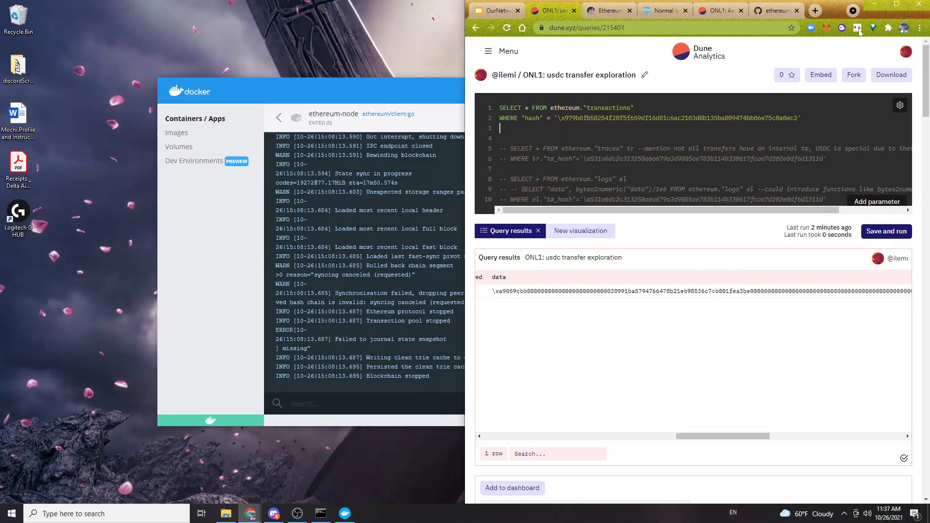
{"action": "left_click", "coordinate": [895, 6]}
{"action": "left_click_drag", "start_coordinate": [614, 470], "coordinate": [226, 471]}
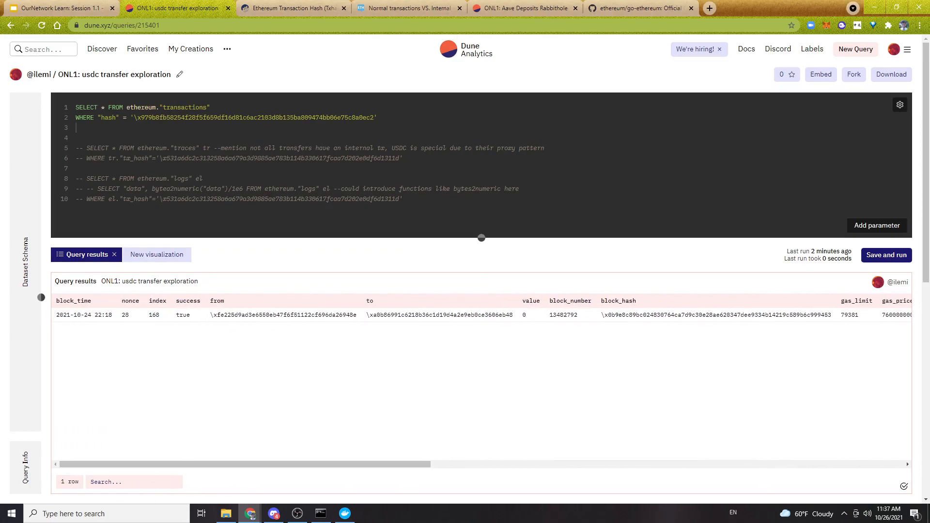
Comment out the two lines of the ethereum."transactions" query.
{"action": "triple_click", "coordinate": [213, 108]}
{"action": "left_click", "coordinate": [213, 108]}
{"action": "double_click", "coordinate": [115, 118]}
{"action": "double_click", "coordinate": [181, 118]}
{"action": "left_click", "coordinate": [76, 127]}
{"action": "left_click_drag", "start_coordinate": [378, 118], "coordinate": [2, 60]}
{"action": "key", "text": "ctrl+/"}
{"action": "key", "text": "Down"}
{"action": "key", "text": "Down"}
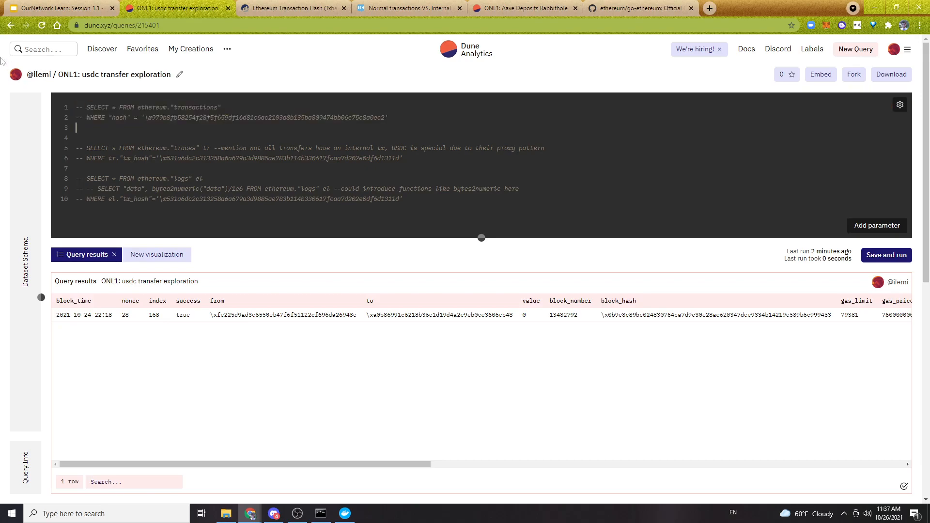
Remove one blank line above the ethereum."traces" query and uncomment its SELECT and WHERE lines.
{"action": "key", "text": "Delete"}
{"action": "key", "text": "Down"}
{"action": "key", "text": "shift+Down"}
{"action": "key", "text": "shift+Down"}
{"action": "key", "text": "ctrl+/"}
{"action": "key", "text": "Up"}
{"action": "key", "text": "Up"}
{"action": "key", "text": "Up"}
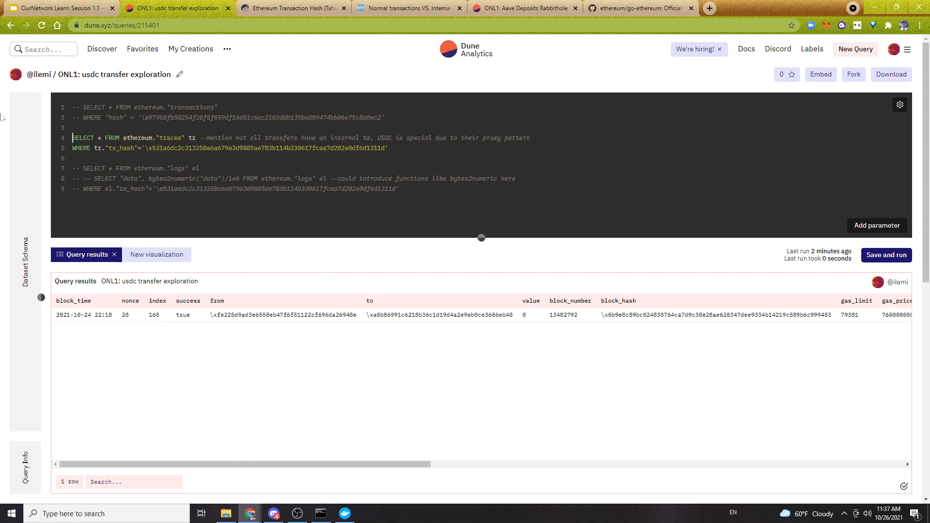
Insert the keyword as between ethereum."traces" and its alias tr.
{"action": "left_click", "coordinate": [182, 138]}
{"action": "left_click_drag", "start_coordinate": [185, 139], "coordinate": [59, 141]}
{"action": "left_click", "coordinate": [196, 139]}
{"action": "left_click_drag", "start_coordinate": [188, 139], "coordinate": [196, 138]}
{"action": "left_click", "coordinate": [186, 138]}
{"action": "type", "text": "a"}
{"action": "key", "text": "BackSpace"}
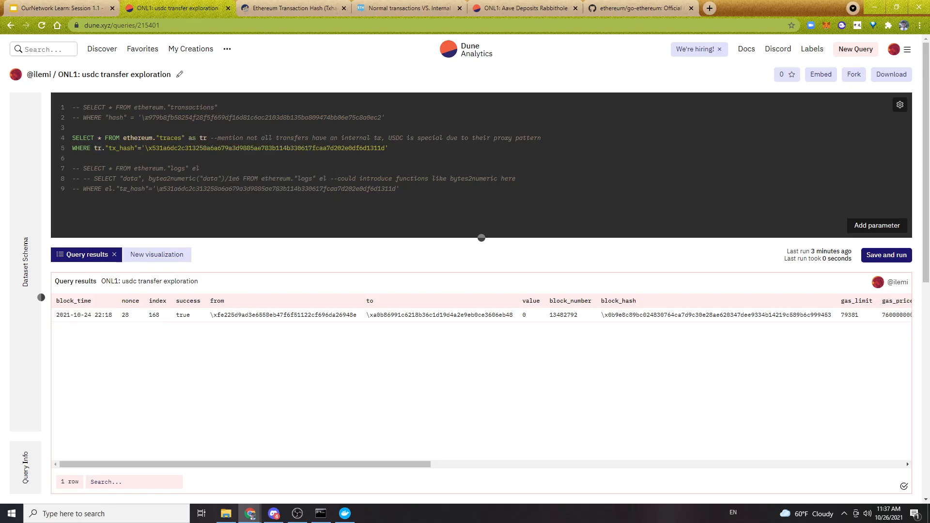
Run the aliased ethereum."traces" query and examine the returned trace rows and their block hashes.
{"action": "left_click_drag", "start_coordinate": [105, 148], "coordinate": [139, 148]}
{"action": "left_click", "coordinate": [72, 159]}
{"action": "left_click_drag", "start_coordinate": [207, 138], "coordinate": [94, 148]}
{"action": "left_click", "coordinate": [73, 159]}
{"action": "type", "text": "ethereum.\"traces\""}
{"action": "key", "text": "ctrl+z"}
{"action": "key", "text": "ctrl+Return"}
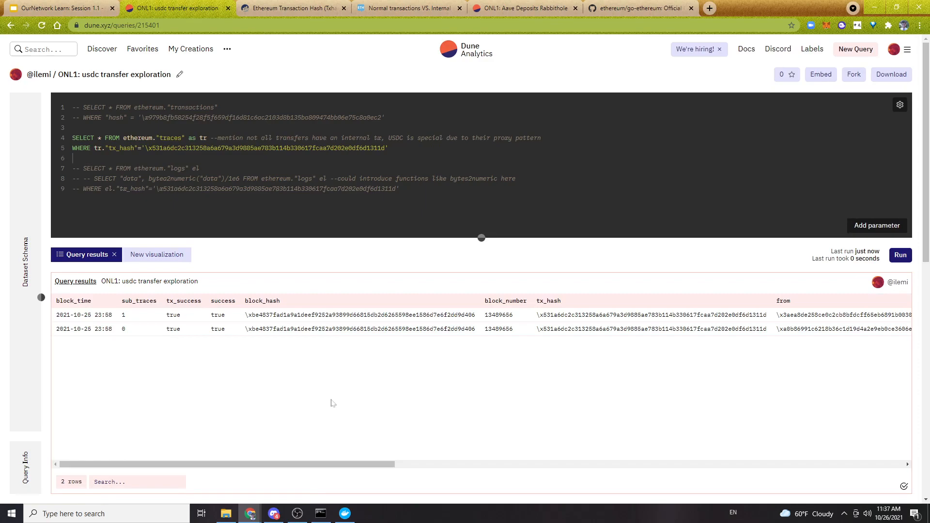
{"action": "left_click", "coordinate": [318, 322]}
{"action": "double_click", "coordinate": [361, 315]}
{"action": "left_click", "coordinate": [334, 390]}
{"action": "left_click_drag", "start_coordinate": [301, 465], "coordinate": [73, 345]}
Comment out the ethereum."traces" query and uncomment the ethereum."logs" query, leaving its bytea2numeric SELECT line commented.
{"action": "left_click_drag", "start_coordinate": [73, 159], "coordinate": [72, 138]}
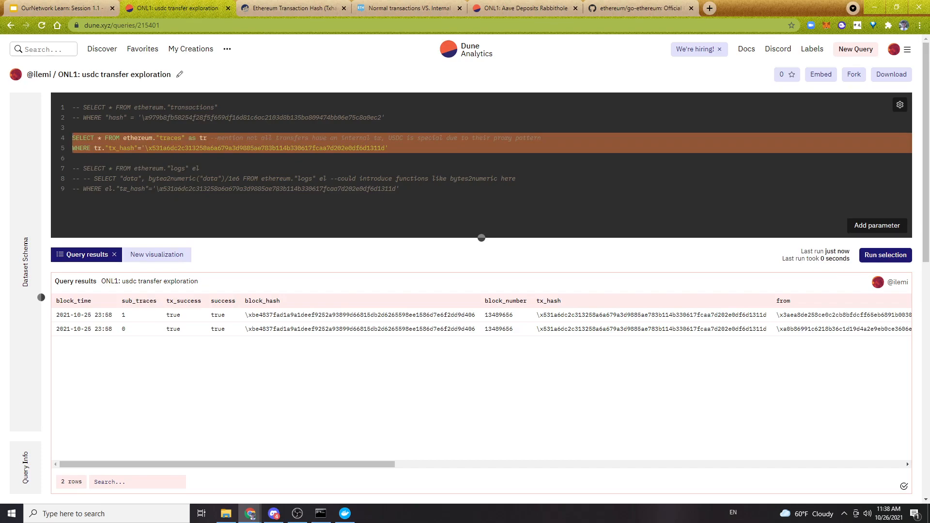
{"action": "key", "text": "ctrl+slash"}
{"action": "left_click", "coordinate": [73, 167]}
{"action": "left_click_drag", "start_coordinate": [72, 168], "coordinate": [399, 189]}
{"action": "key", "text": "ctrl+slash"}
Run the ethereum."logs" el query for the transaction hash.
{"action": "left_click", "coordinate": [242, 167]}
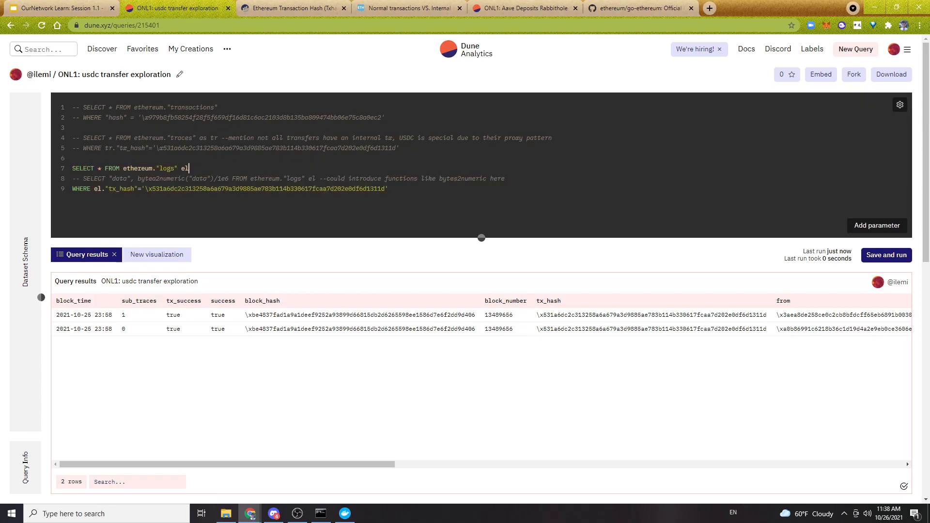
{"action": "double_click", "coordinate": [139, 169]}
{"action": "left_click_drag", "start_coordinate": [178, 169], "coordinate": [123, 170]}
{"action": "left_click", "coordinate": [187, 169]}
{"action": "key", "text": "ctrl+Return"}
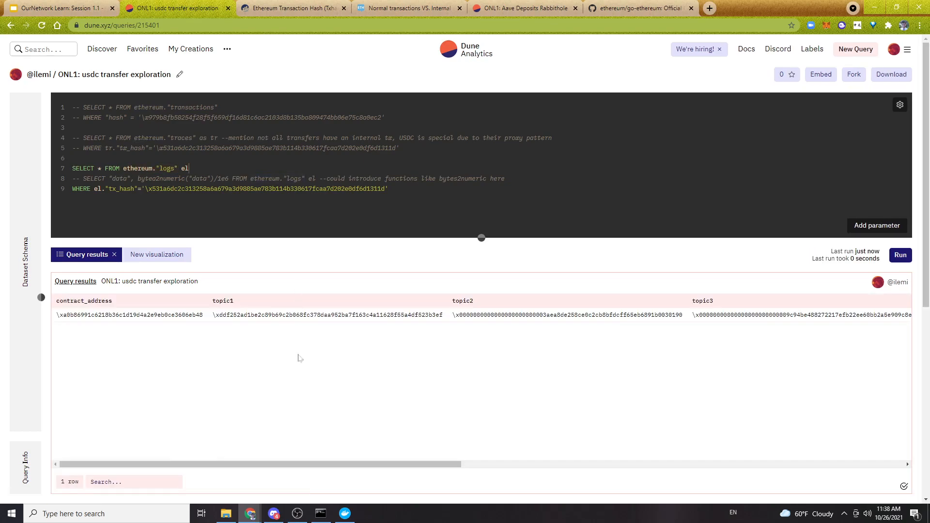
Examine the contract_address, topic and data values in the ethereum."logs" query results.
{"action": "double_click", "coordinate": [199, 315]}
{"action": "double_click", "coordinate": [328, 315]}
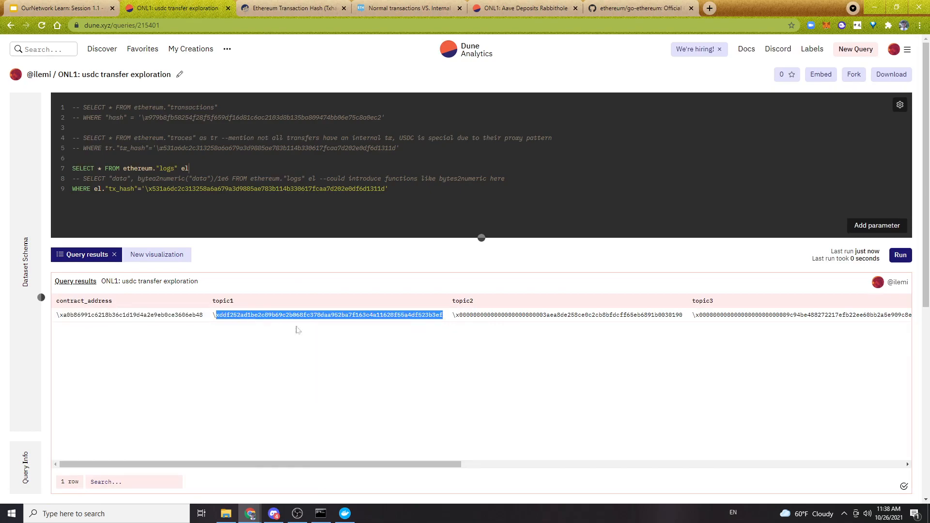
{"action": "left_click_drag", "start_coordinate": [438, 464], "coordinate": [549, 460]}
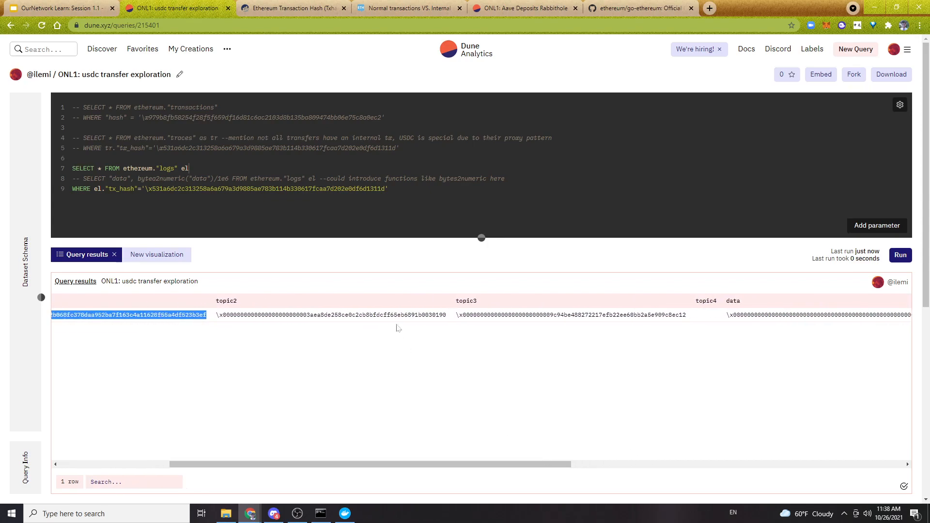
{"action": "left_click", "coordinate": [417, 313]}
{"action": "double_click", "coordinate": [819, 315]}
{"action": "left_click", "coordinate": [764, 365]}
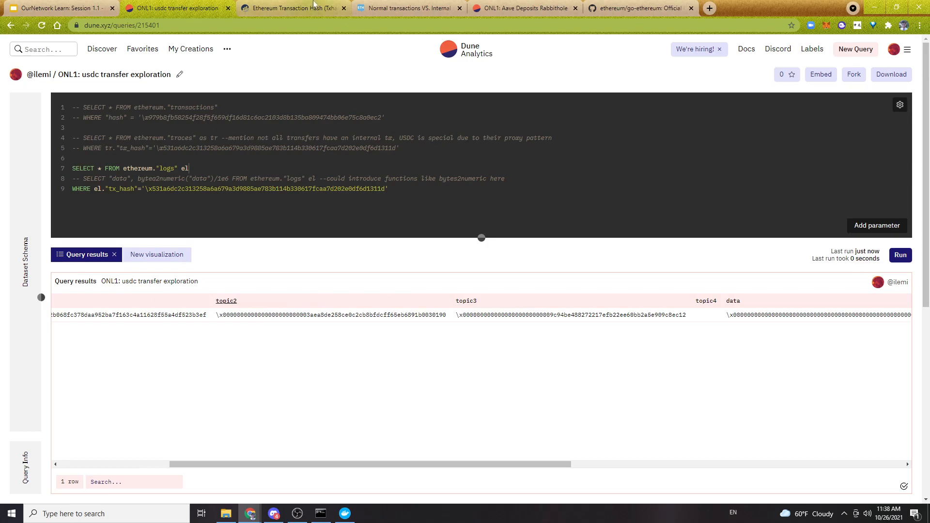
Switch to the Etherscan transaction page and examine the Transfer event's parameters in its event logs.
{"action": "left_click", "coordinate": [295, 8]}
{"action": "scroll", "coordinate": [260, 176], "scroll_direction": "up", "scroll_amount": 10}
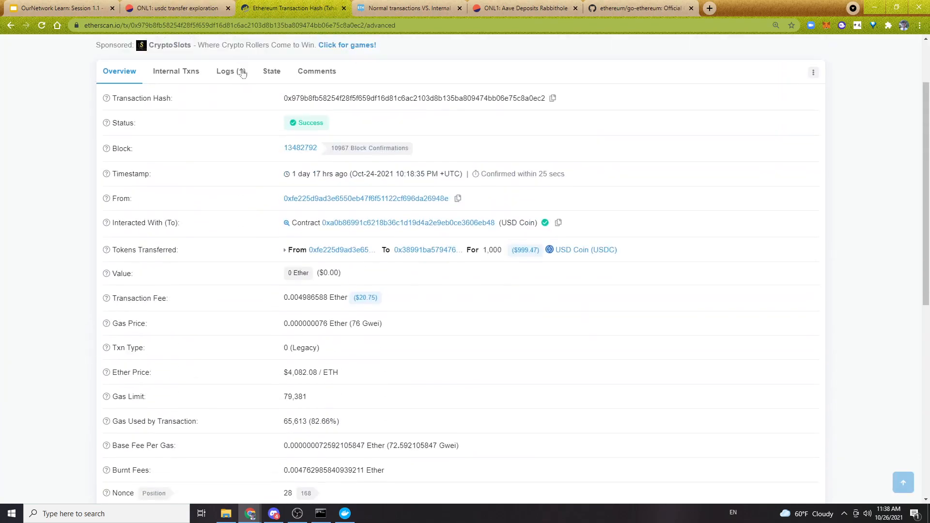
{"action": "left_click", "coordinate": [232, 71]}
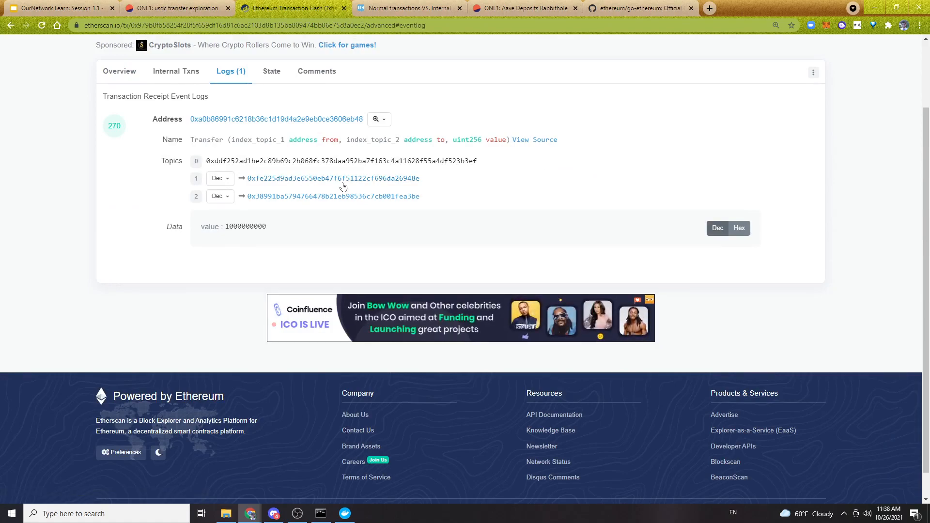
{"action": "double_click", "coordinate": [418, 140]}
{"action": "left_click", "coordinate": [427, 200]}
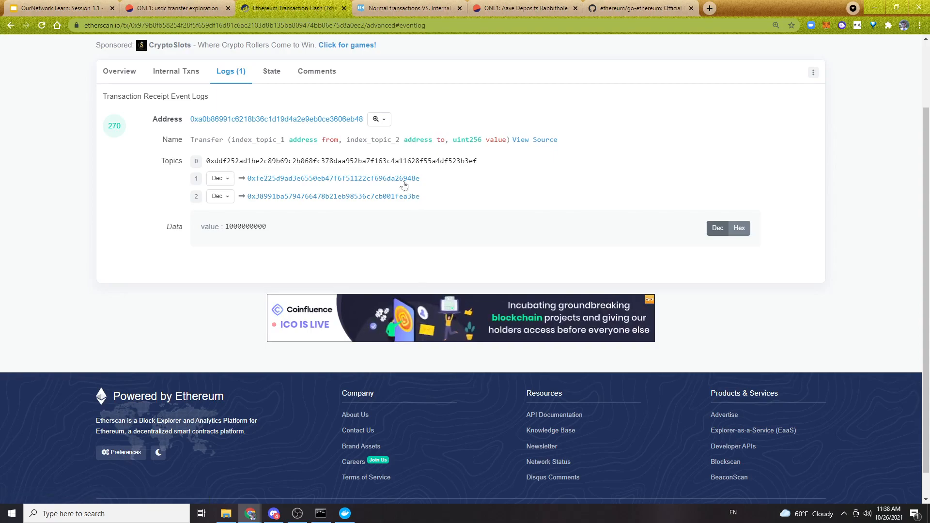
Compare the topic columns in the Dune results with the indexed topics in the Etherscan event log.
{"action": "left_click", "coordinate": [213, 6]}
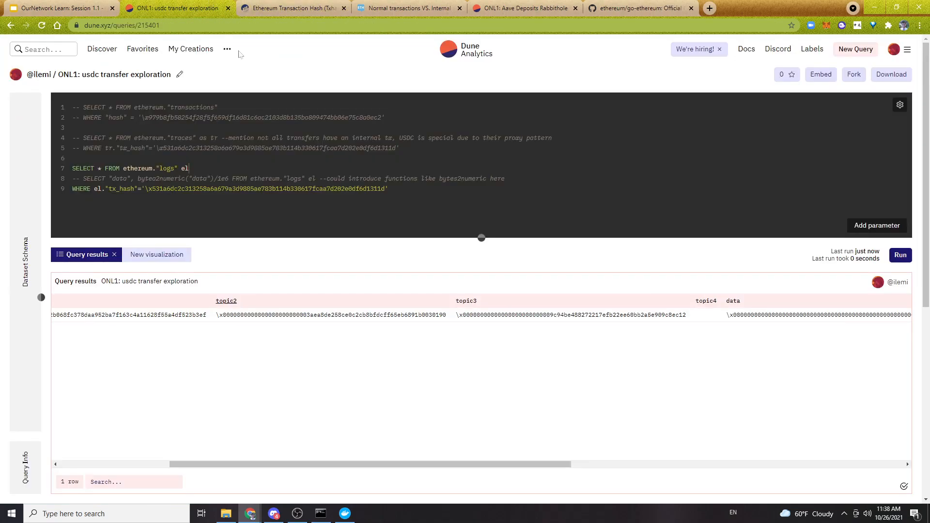
{"action": "left_click_drag", "start_coordinate": [263, 465], "coordinate": [269, 439]}
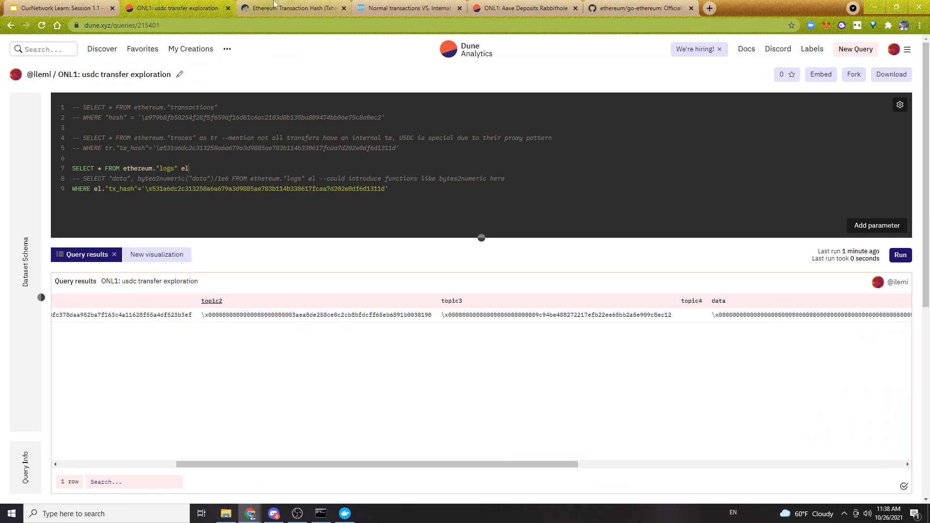
{"action": "left_click", "coordinate": [310, 5]}
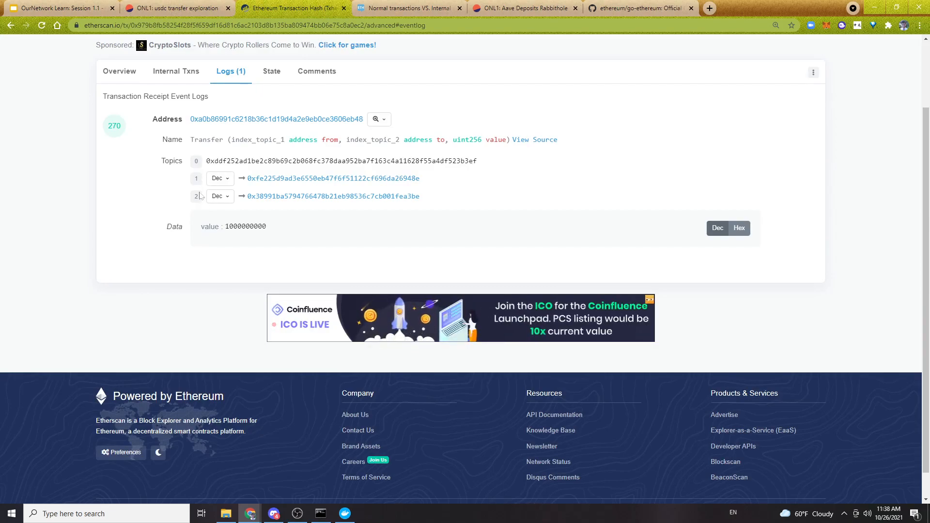
{"action": "left_click", "coordinate": [196, 6]}
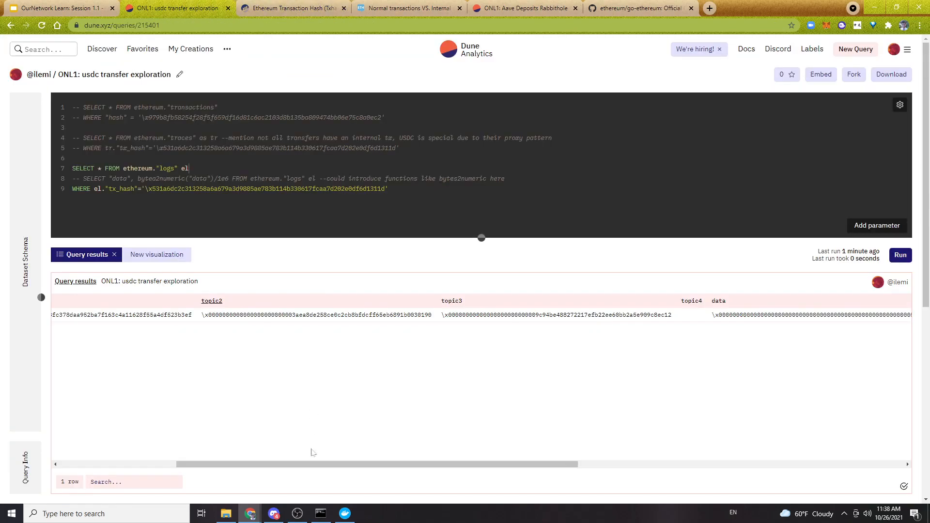
{"action": "left_click_drag", "start_coordinate": [318, 465], "coordinate": [302, 465]}
{"action": "left_click", "coordinate": [268, 5]}
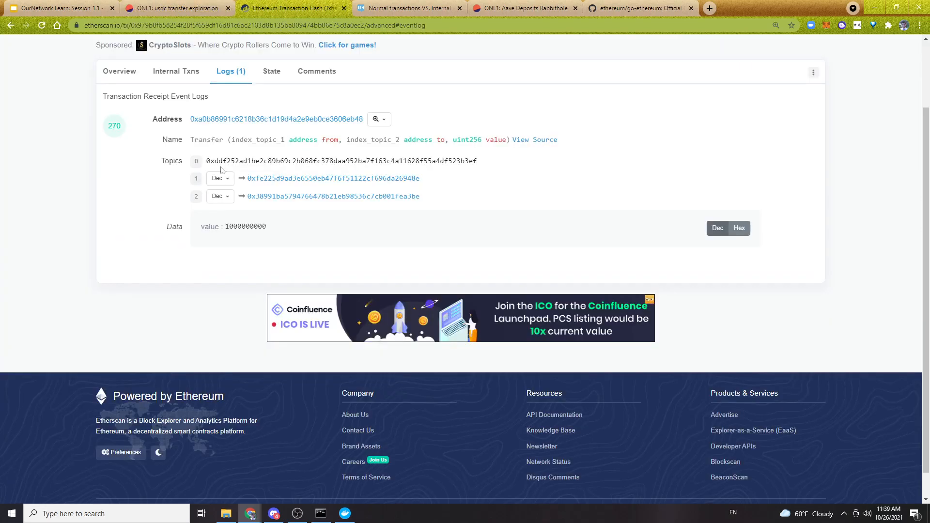
{"action": "left_click", "coordinate": [175, 7]}
{"action": "double_click", "coordinate": [355, 318]}
{"action": "left_click", "coordinate": [407, 356]}
Compare the Dune data column with the Etherscan event data, displaying the Etherscan value in Hex.
{"action": "left_click_drag", "start_coordinate": [477, 466], "coordinate": [610, 469]}
{"action": "double_click", "coordinate": [574, 315]}
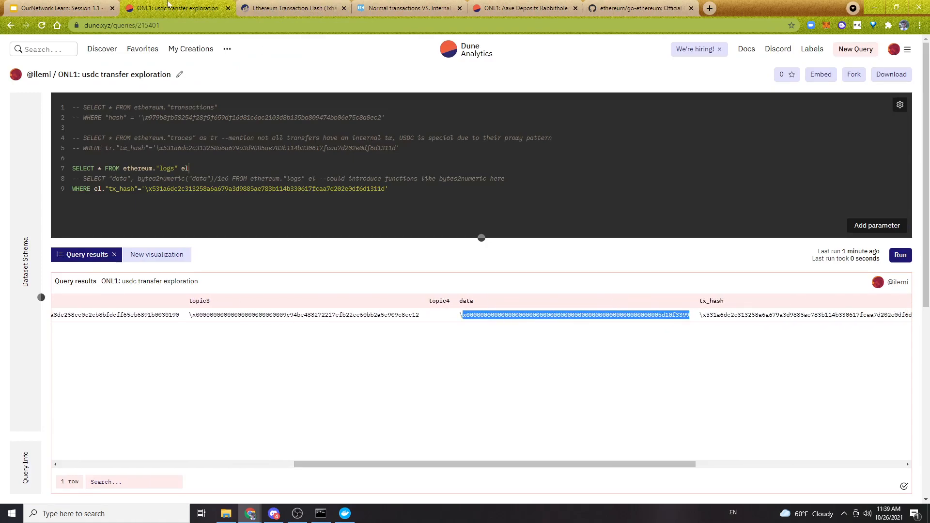
{"action": "left_click", "coordinate": [291, 7]}
{"action": "double_click", "coordinate": [246, 226]}
{"action": "left_click", "coordinate": [303, 228]}
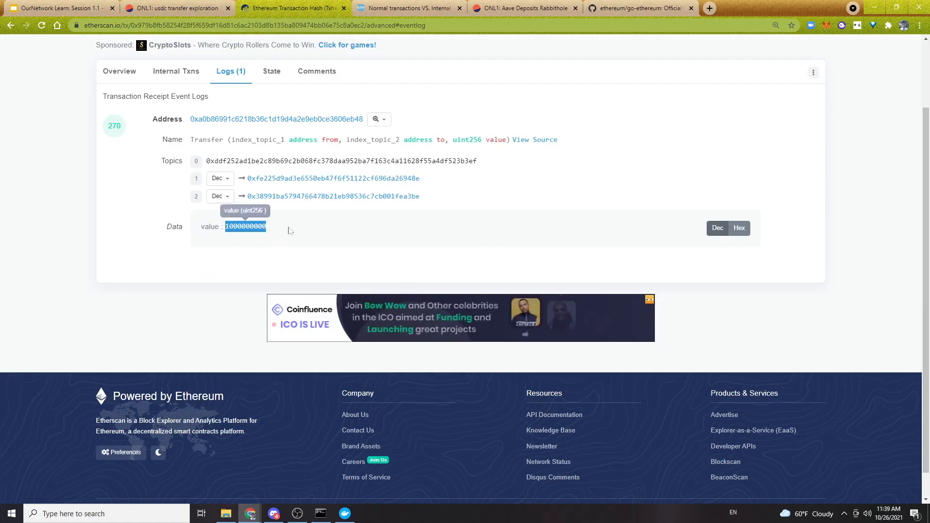
{"action": "left_click", "coordinate": [739, 228]}
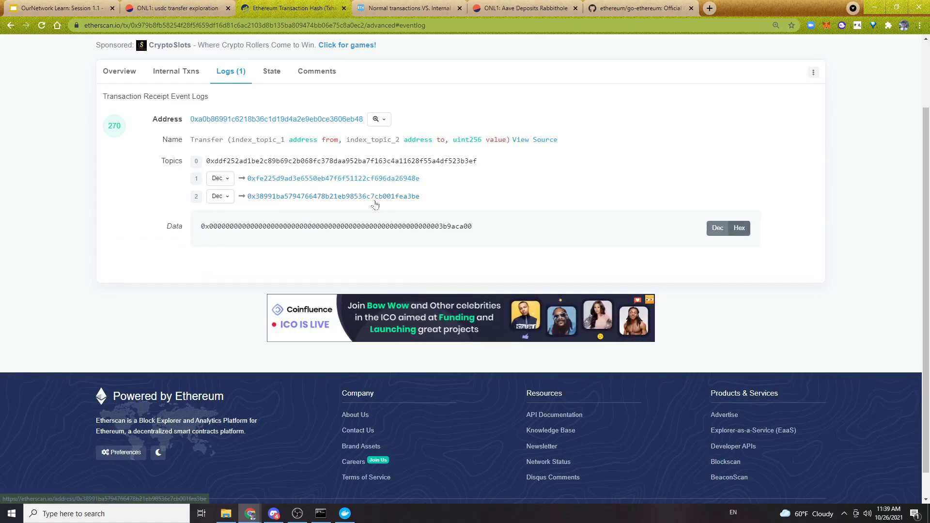
{"action": "double_click", "coordinate": [388, 226]}
Return to the Dune results and recheck the topic and data columns against the Etherscan log.
{"action": "left_click", "coordinate": [172, 8]}
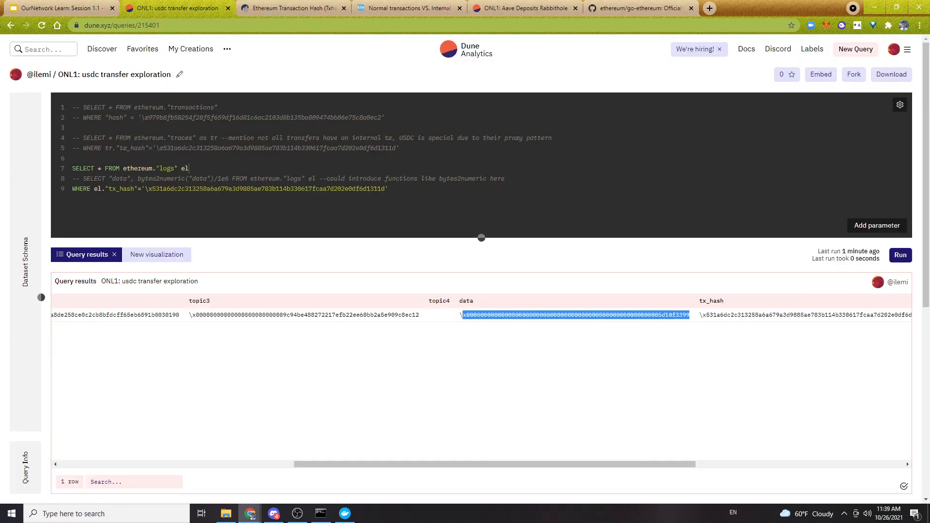
{"action": "left_click", "coordinate": [262, 8]}
{"action": "left_click", "coordinate": [196, 5]}
{"action": "left_click_drag", "start_coordinate": [682, 464], "coordinate": [630, 461]}
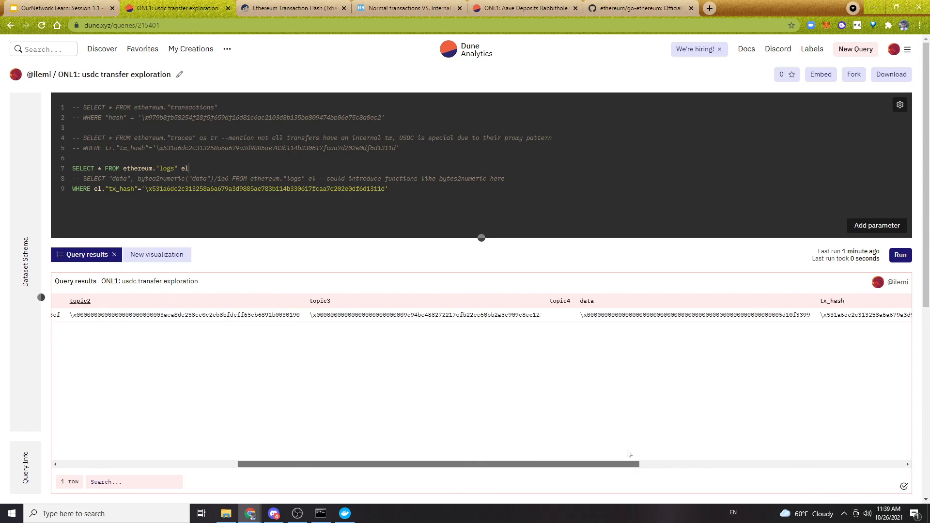
{"action": "left_click", "coordinate": [41, 297]}
{"action": "left_click", "coordinate": [41, 298]}
Copy the transaction hash from the Etherscan overview and use it as the tx_hash in the ethereum."logs" query, keeping the \x prefix.
{"action": "left_click", "coordinate": [236, 6]}
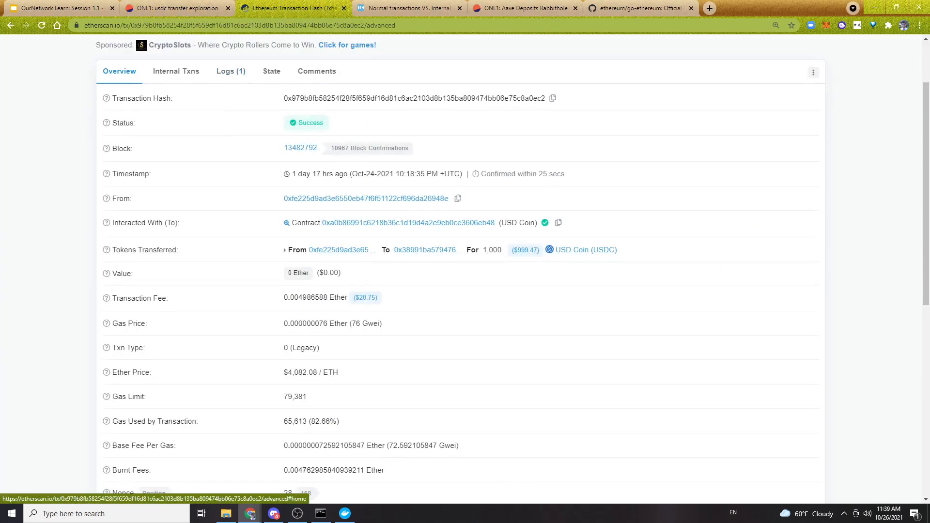
{"action": "left_click", "coordinate": [552, 99]}
{"action": "left_click", "coordinate": [206, 9]}
{"action": "double_click", "coordinate": [254, 189]}
{"action": "key", "text": "ctrl+v"}
{"action": "key", "text": "BackSpace"}
Replace the tx_hash in the commented-out ethereum."traces" query with the same copied hash in \x form.
{"action": "double_click", "coordinate": [335, 148]}
{"action": "key", "text": "ctrl+v"}
{"action": "left_click", "coordinate": [167, 148]}
{"action": "key", "text": "BackSpace"}
{"action": "key", "text": "ctrl+shift+i"}
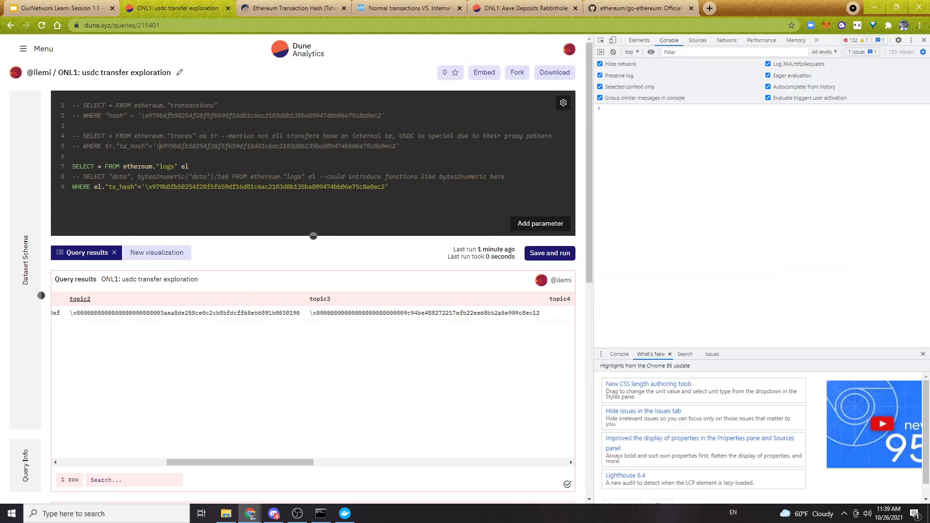
{"action": "key", "text": "ctrl+shift+i"}
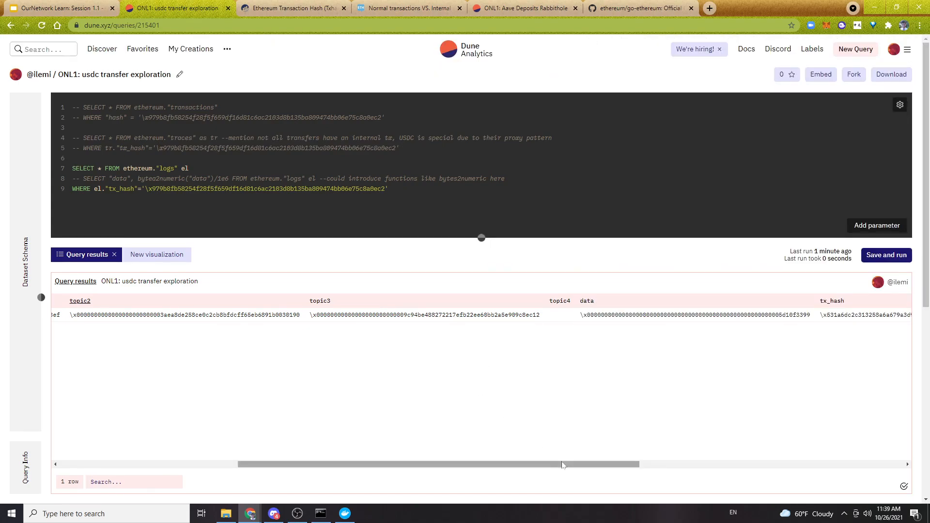
Compare the ending of the existing Dune data value with the hex event data in the Etherscan logs.
{"action": "scroll", "coordinate": [557, 349], "scroll_direction": "right", "scroll_amount": 3}
{"action": "left_click_drag", "start_coordinate": [709, 318], "coordinate": [486, 316]}
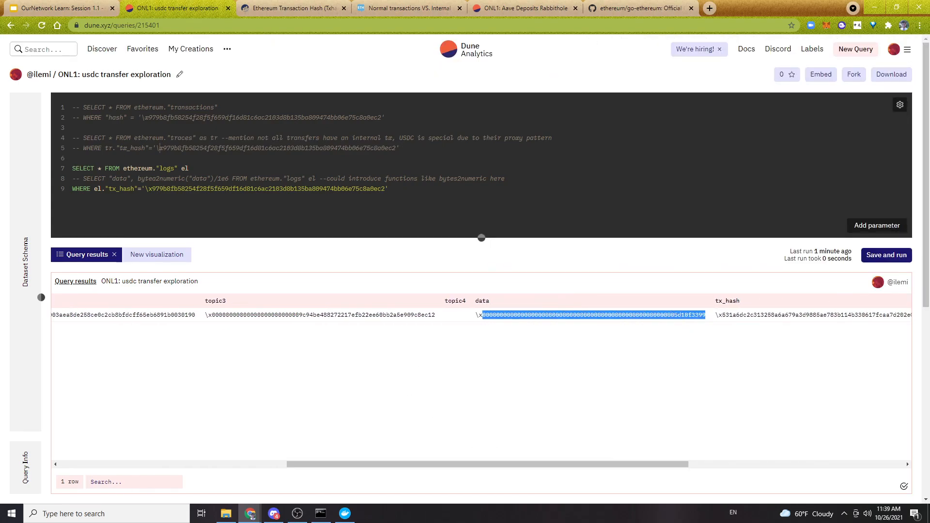
{"action": "left_click", "coordinate": [269, 7]}
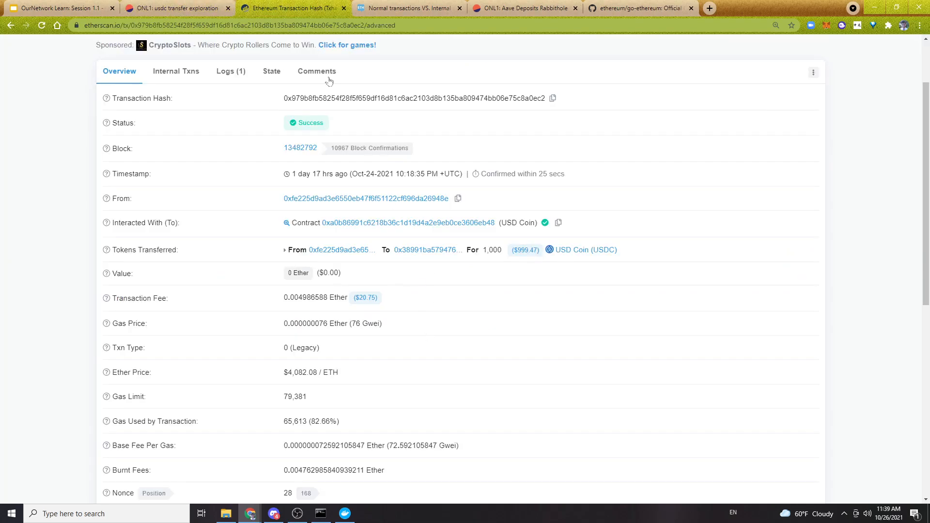
{"action": "left_click", "coordinate": [230, 73]}
{"action": "left_click_drag", "start_coordinate": [473, 226], "coordinate": [439, 226]}
{"action": "left_click", "coordinate": [191, 6]}
{"action": "left_click", "coordinate": [652, 340]}
{"action": "left_click_drag", "start_coordinate": [675, 315], "coordinate": [706, 315]}
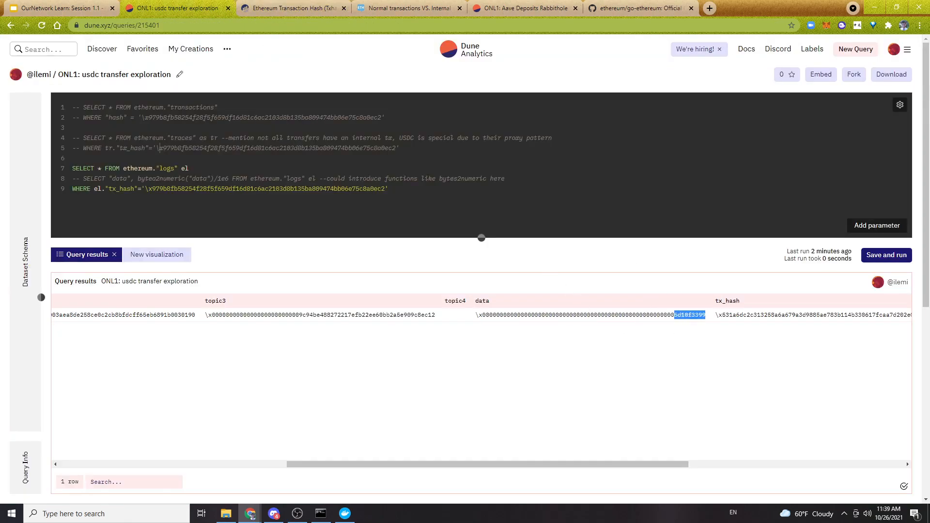
Run the ethereum."logs" query with the replaced transaction hash and examine the returned data value.
{"action": "left_click", "coordinate": [389, 188]}
{"action": "left_click", "coordinate": [73, 159]}
{"action": "left_click", "coordinate": [145, 189]}
{"action": "key", "text": "ctrl+Return"}
{"action": "left_click_drag", "start_coordinate": [439, 465], "coordinate": [620, 466]}
{"action": "left_click_drag", "start_coordinate": [762, 315], "coordinate": [563, 322]}
{"action": "left_click", "coordinate": [788, 339]}
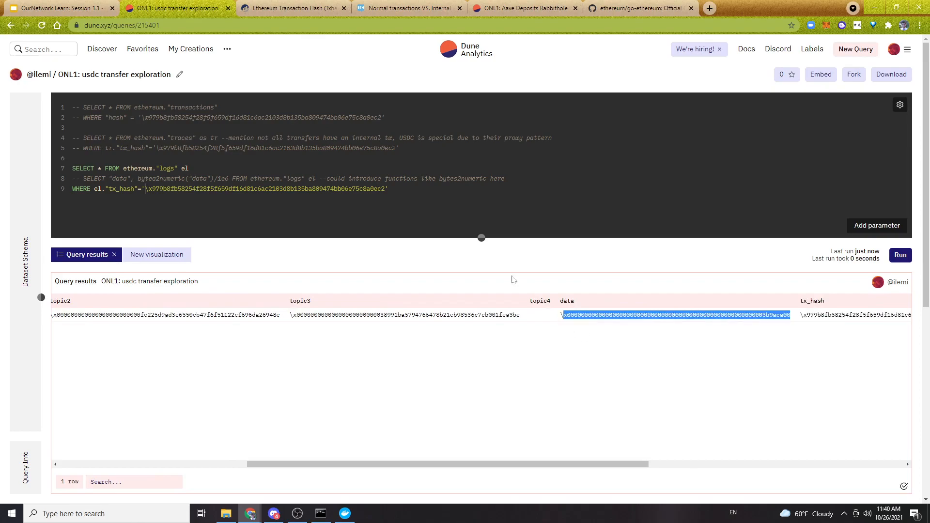
Replace the * in the ethereum."logs" SELECT with "data", bytea2numeric("data").
{"action": "left_click", "coordinate": [189, 168]}
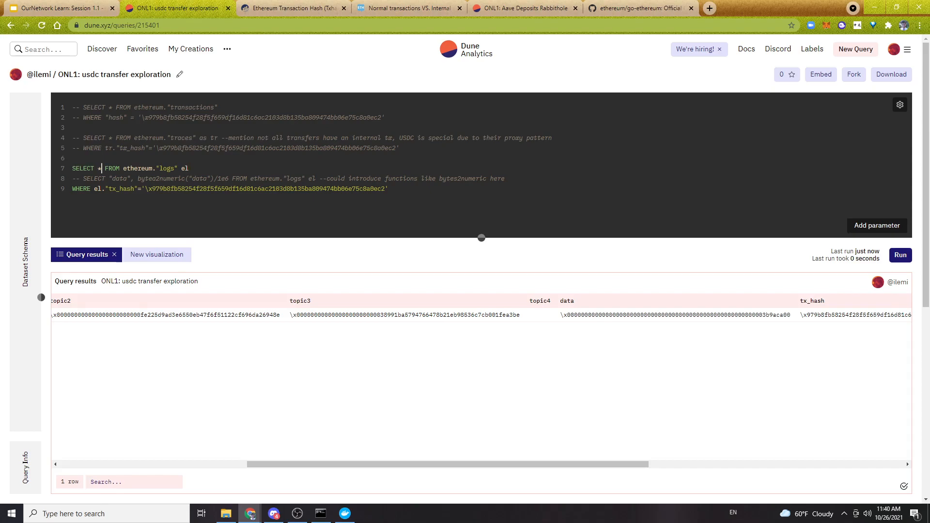
{"action": "key", "text": "BackSpace"}
{"action": "type", "text": "\"data\", "}
{"action": "type", "text": "b"}
{"action": "key", "text": "BackSpace"}
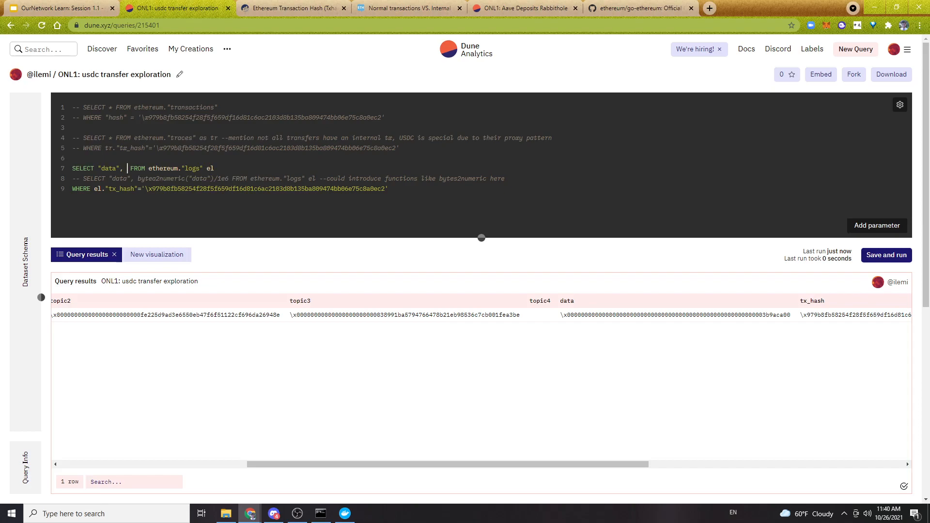
{"action": "type", "text": "bytea"}
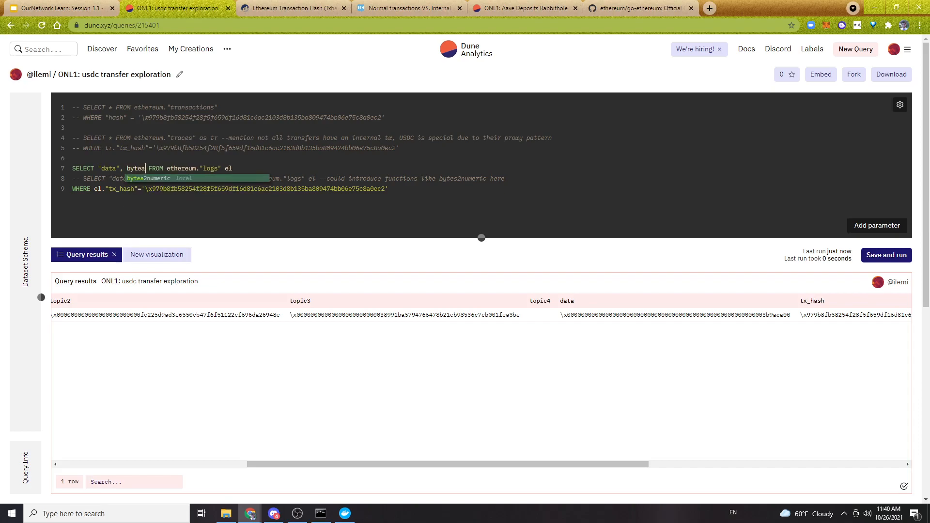
{"action": "key", "text": "Tab"}
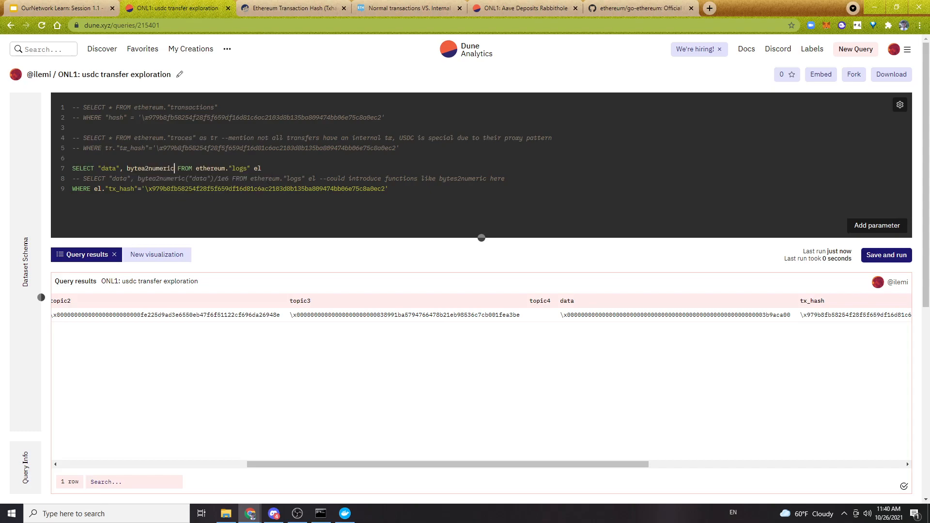
{"action": "type", "text": "(\"data\")"}
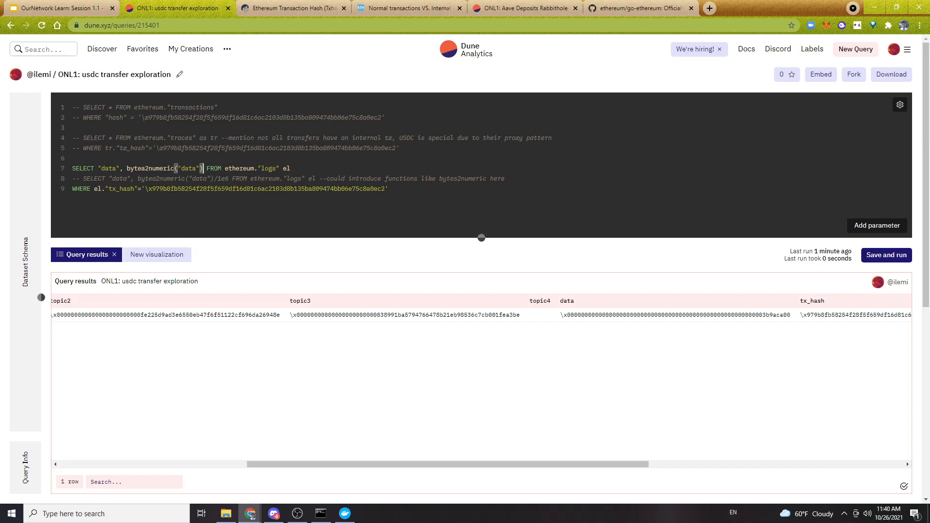
Run the edited logs query and compare the hex data value with its bytea2numeric conversion.
{"action": "key", "text": "ctrl+Return"}
{"action": "double_click", "coordinate": [782, 315]}
{"action": "left_click", "coordinate": [789, 325]}
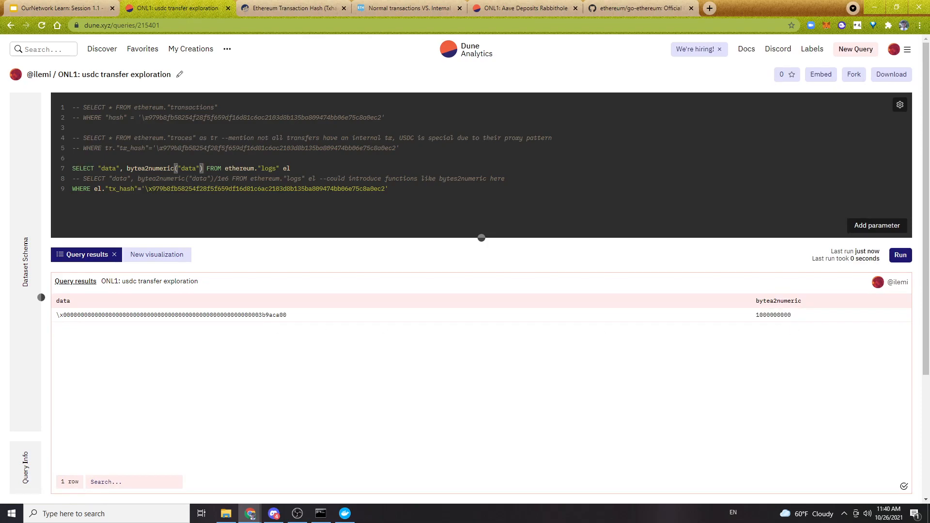
{"action": "double_click", "coordinate": [204, 314]}
{"action": "left_click", "coordinate": [246, 359]}
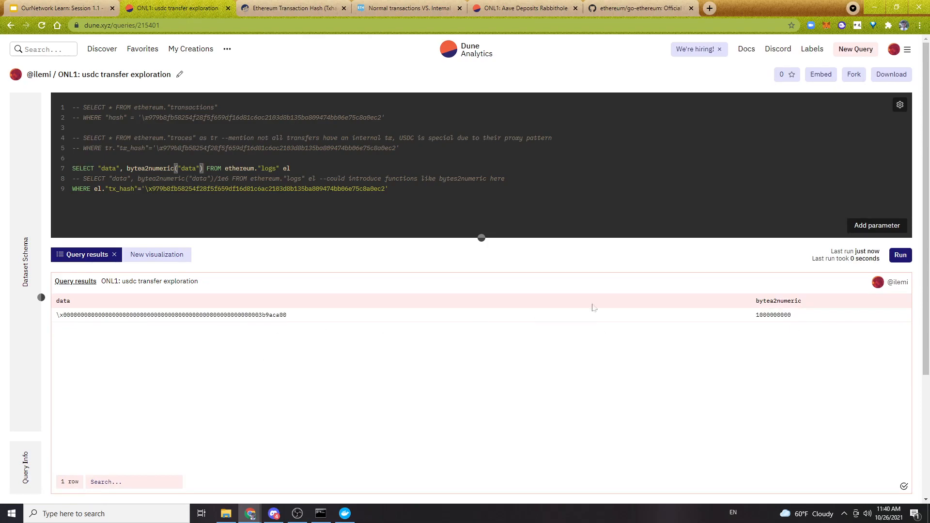
{"action": "double_click", "coordinate": [776, 316]}
{"action": "left_click", "coordinate": [777, 324]}
{"action": "double_click", "coordinate": [778, 315]}
{"action": "left_click", "coordinate": [759, 336]}
Review the bytea2numeric("data") expression and the last six digits of its result.
{"action": "left_click_drag", "start_coordinate": [203, 169], "coordinate": [127, 170]}
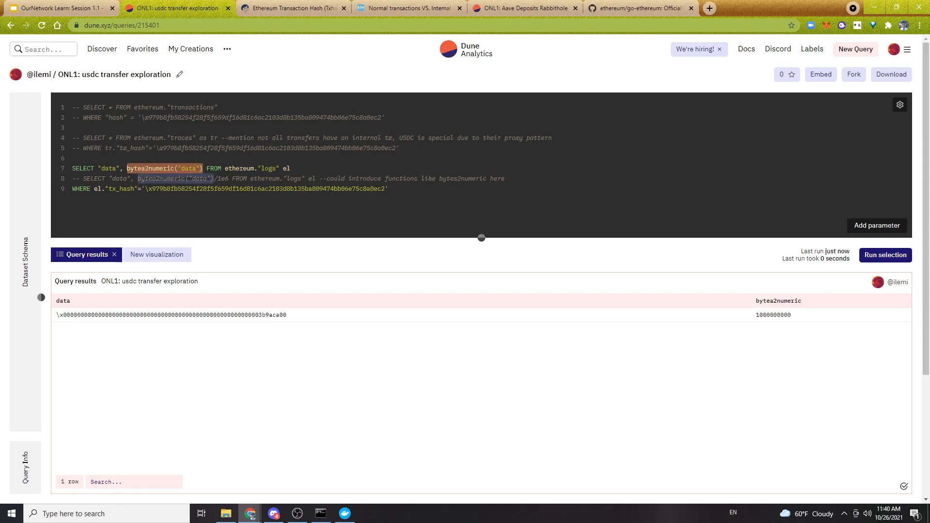
{"action": "left_click", "coordinate": [203, 169]}
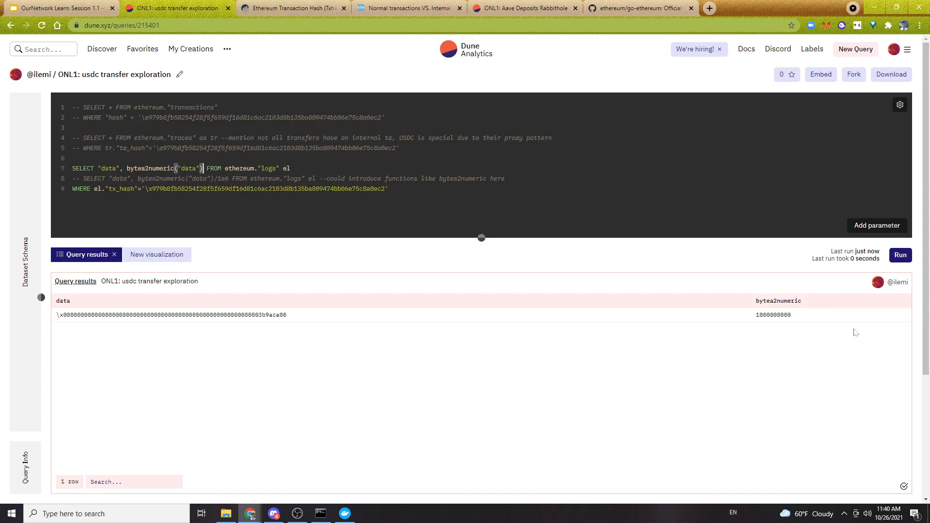
{"action": "double_click", "coordinate": [774, 315]}
{"action": "left_click", "coordinate": [779, 335]}
{"action": "left_click_drag", "start_coordinate": [770, 315], "coordinate": [814, 317]}
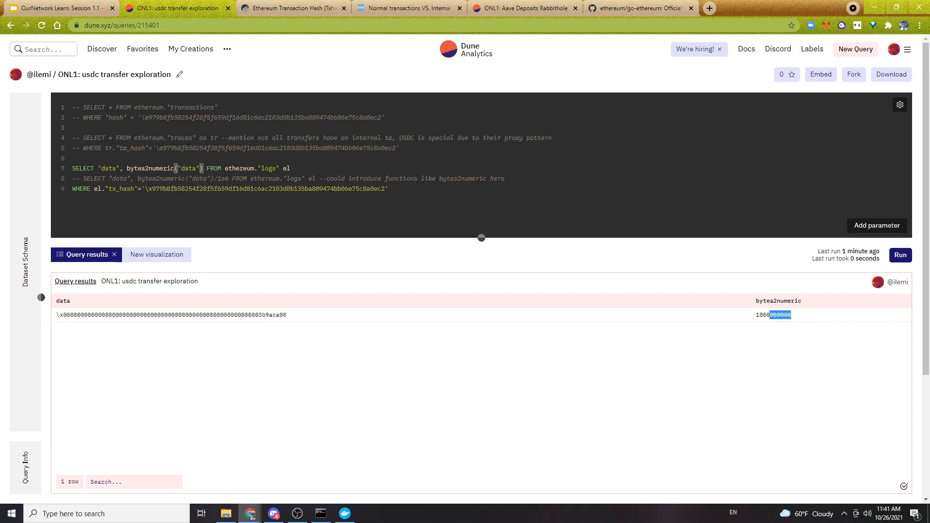
Divide bytea2numeric("data") by 10^6 in the ethereum."logs" SELECT.
{"action": "left_click", "coordinate": [204, 168]}
{"action": "left_click", "coordinate": [291, 168]}
{"action": "left_click", "coordinate": [204, 168]}
{"action": "type", "text": "/"}
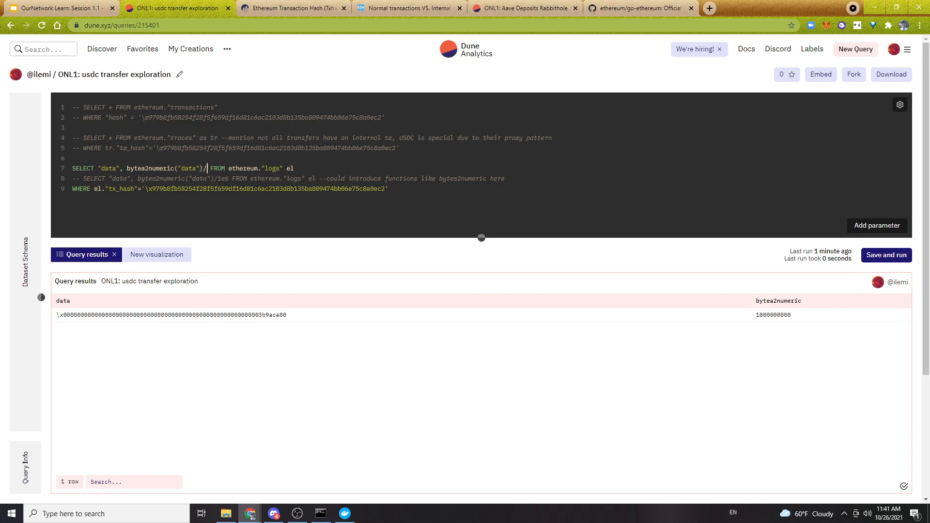
{"action": "type", "text": "10^6"}
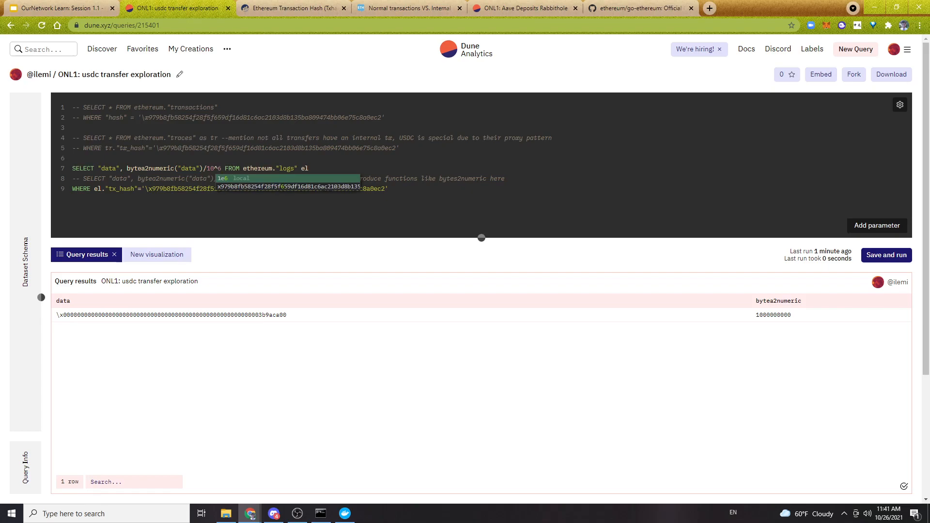
Run the ethereum."logs" query and check the value returned after dividing by 10^6.
{"action": "key", "text": "ctrl+Return"}
{"action": "left_click", "coordinate": [272, 149]}
{"action": "double_click", "coordinate": [806, 315]}
{"action": "left_click", "coordinate": [838, 336]}
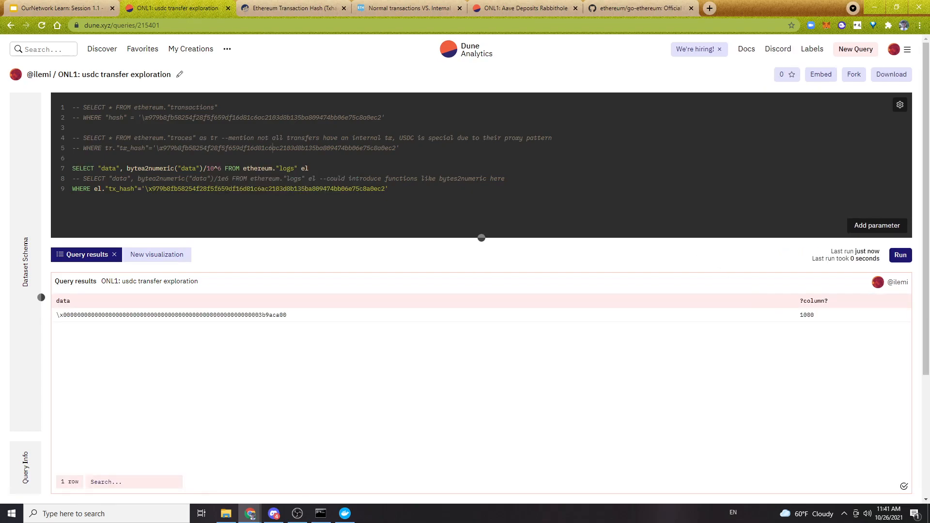
Replace the divisor 10^6 with 1e6 in the bytea2numeric("data") expression.
{"action": "key", "text": "BackSpace"}
{"action": "key", "text": "BackSpace"}
{"action": "type", "text": "e"}
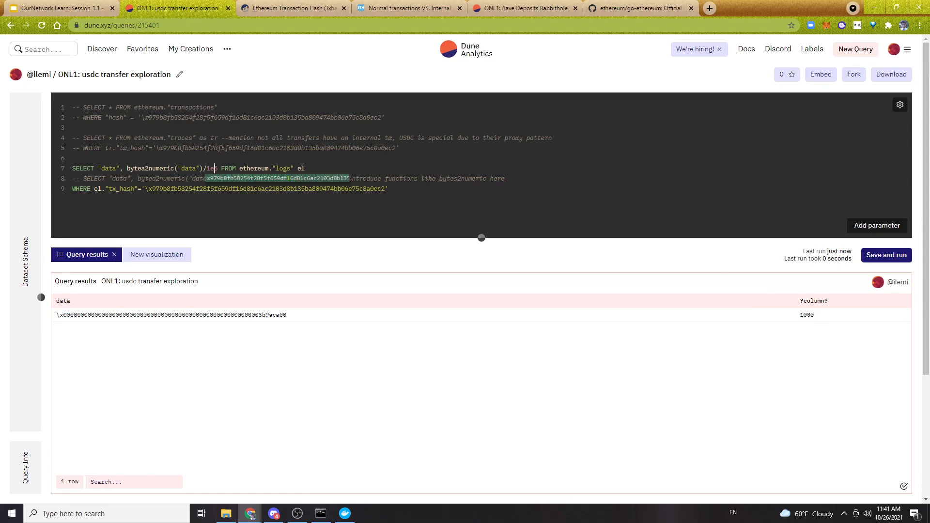
{"action": "left_click", "coordinate": [378, 179]}
{"action": "left_click", "coordinate": [306, 169]}
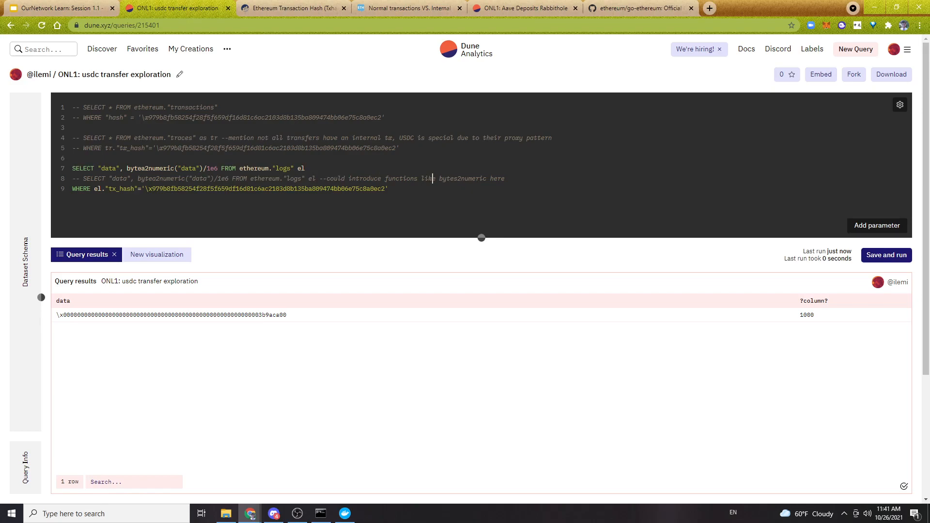
Alias the bytea2numeric("data")/1e6 column as "data_translated" and rerun the query.
{"action": "left_click_drag", "start_coordinate": [827, 302], "coordinate": [785, 303]}
{"action": "left_click", "coordinate": [820, 334]}
{"action": "left_click_drag", "start_coordinate": [127, 168], "coordinate": [207, 169]}
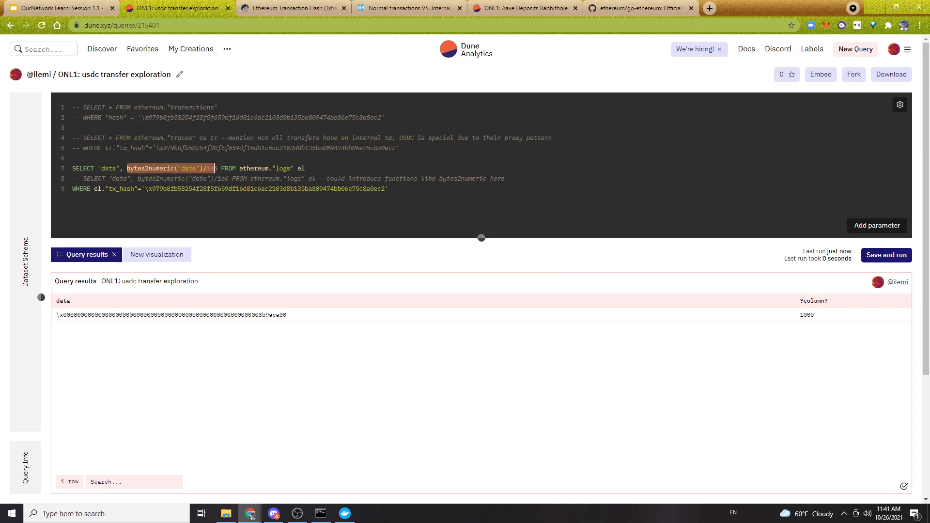
{"action": "left_click", "coordinate": [218, 168]}
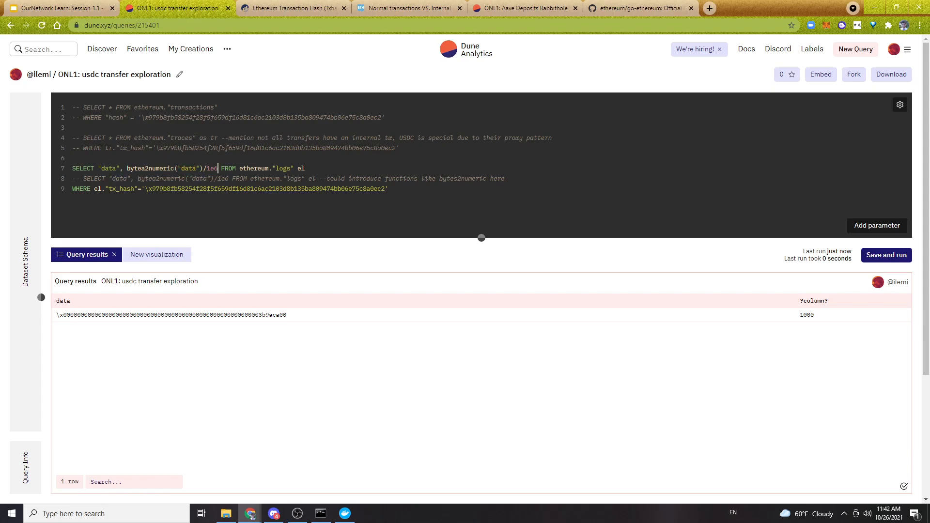
{"action": "type", "text": "as \"data_\"translated"}
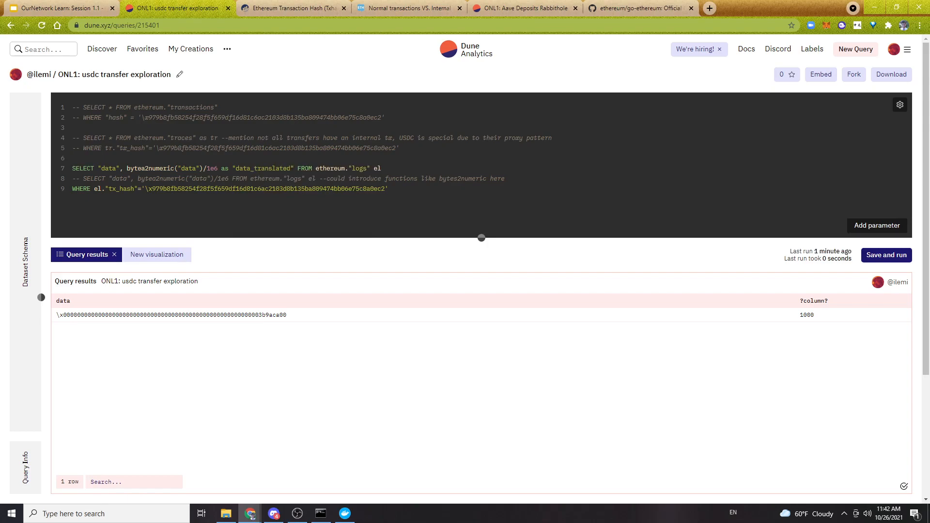
{"action": "key", "text": "ctrl+Return"}
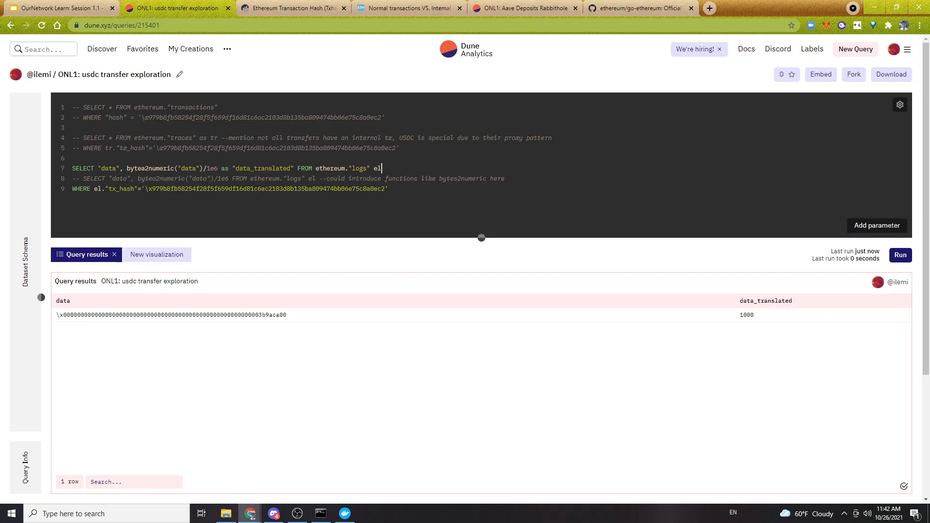
Delete the commented-out SELECT line above the WHERE clause of the ethereum."logs" query.
{"action": "triple_click", "coordinate": [414, 182]}
{"action": "key", "text": "BackSpace"}
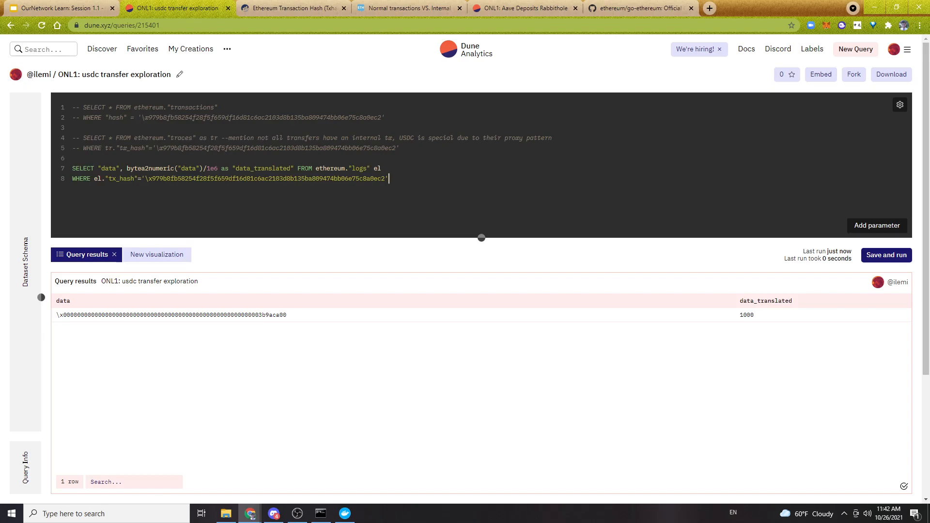
{"action": "key", "text": "Up"}
{"action": "key", "text": "Up"}
{"action": "key", "text": "Down"}
{"action": "key", "text": "shift+Home"}
{"action": "key", "text": "shift+Up"}
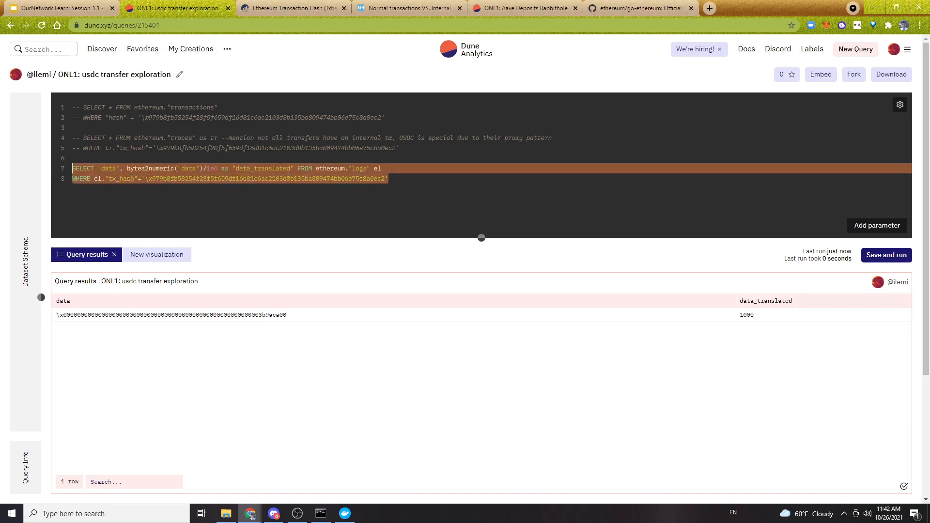
{"action": "key", "text": "Up"}
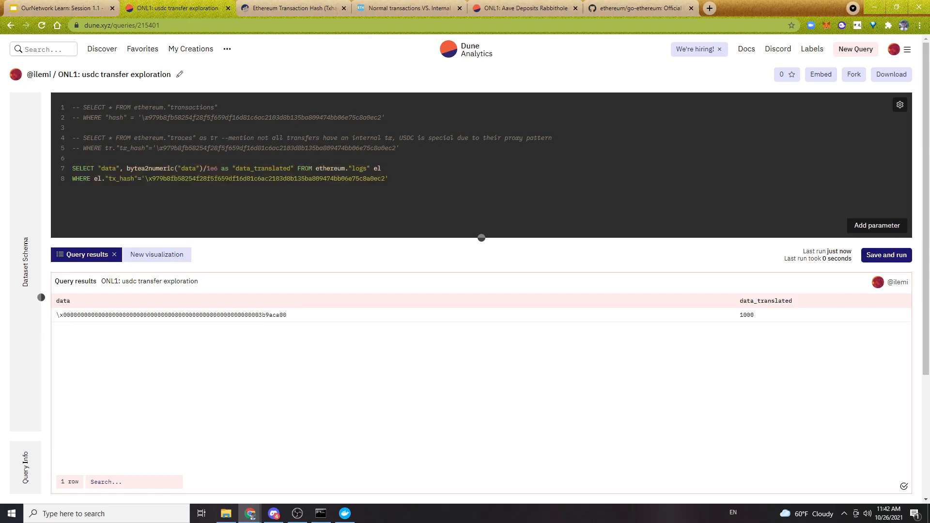
{"action": "left_click", "coordinate": [383, 169]}
Expand the dataset schema list and review the two-line ethereum."logs" query.
{"action": "left_click", "coordinate": [42, 298]}
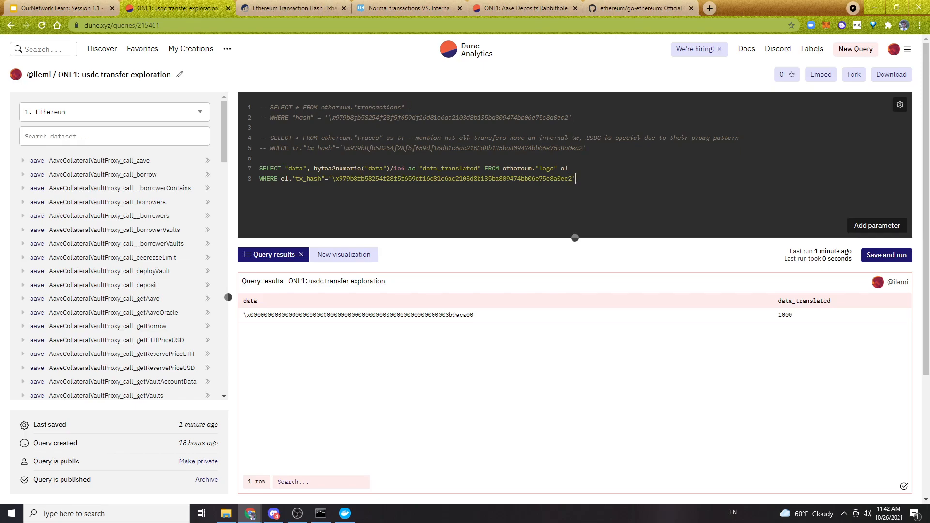
{"action": "left_click_drag", "start_coordinate": [576, 178], "coordinate": [260, 168]}
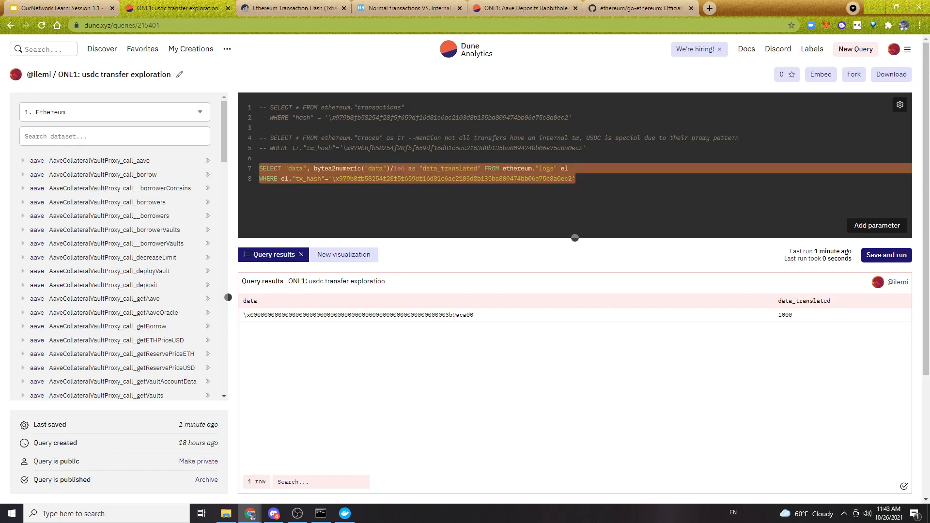
{"action": "left_click", "coordinate": [576, 179]}
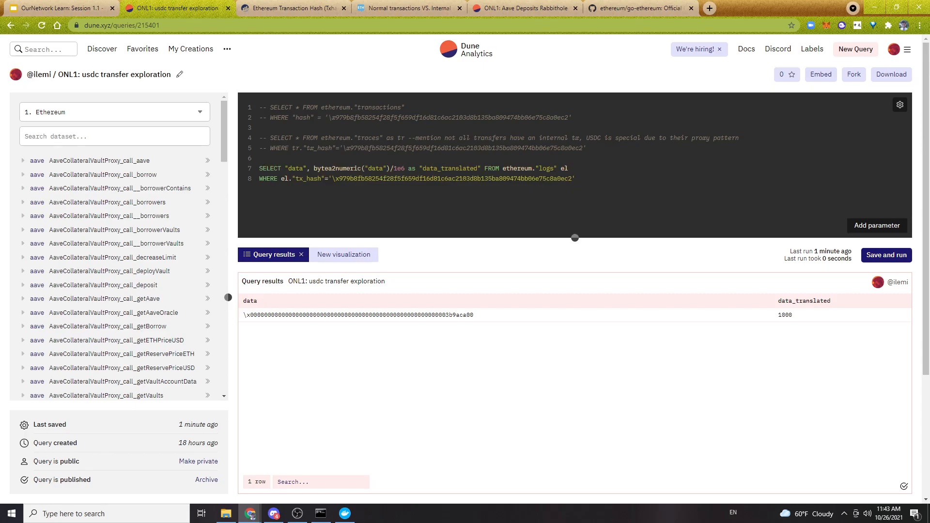
{"action": "left_click_drag", "start_coordinate": [576, 179], "coordinate": [260, 168]}
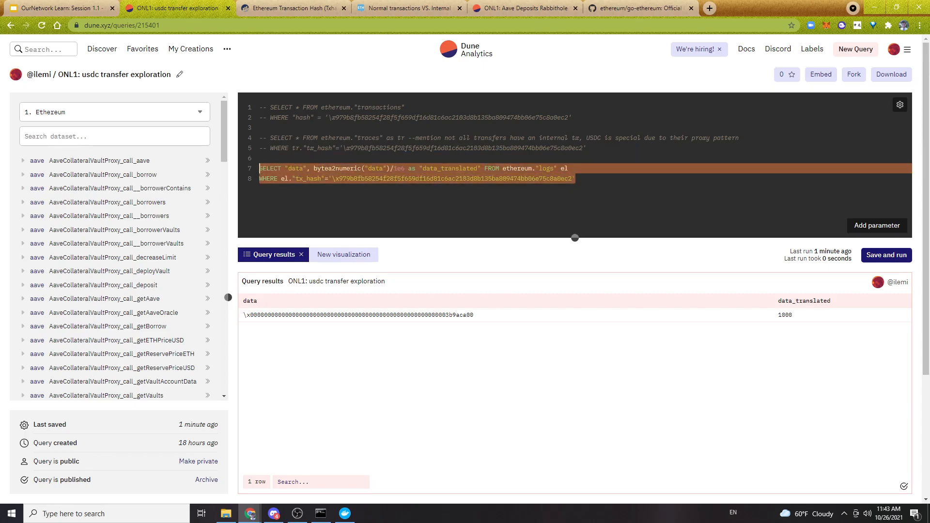
{"action": "left_click", "coordinate": [286, 148]}
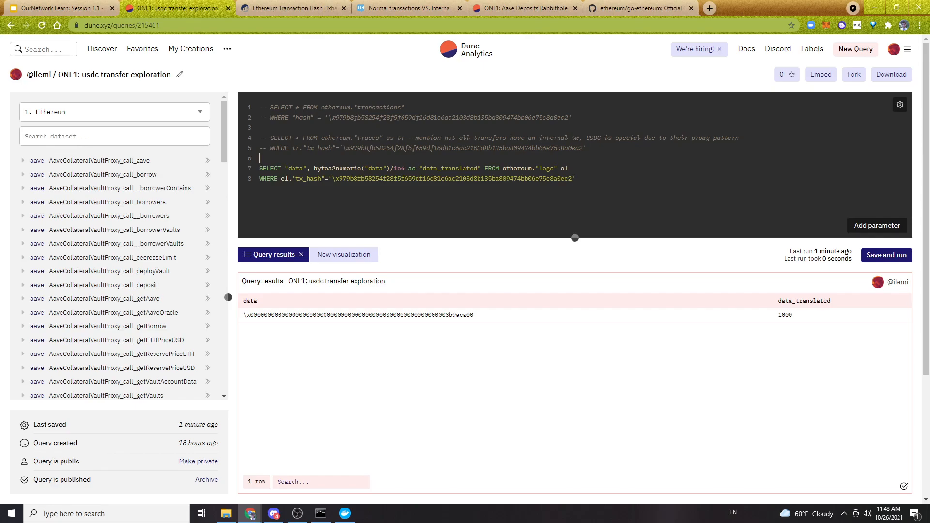
Review the logs, traces and transactions queries in turn, along with the bytea2numeric function in the logs SELECT.
{"action": "triple_click", "coordinate": [565, 169]}
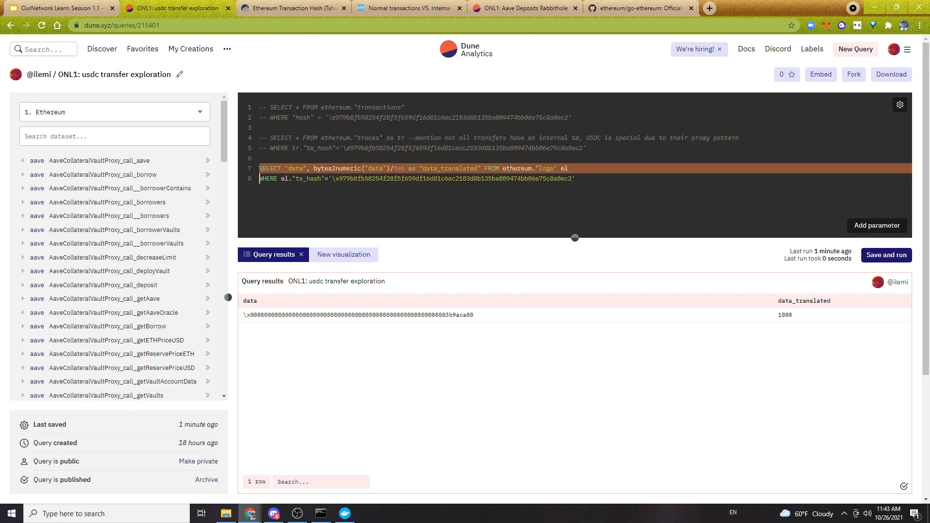
{"action": "triple_click", "coordinate": [569, 139]}
{"action": "left_click", "coordinate": [409, 108]}
{"action": "triple_click", "coordinate": [409, 108]}
{"action": "left_click", "coordinate": [260, 128]}
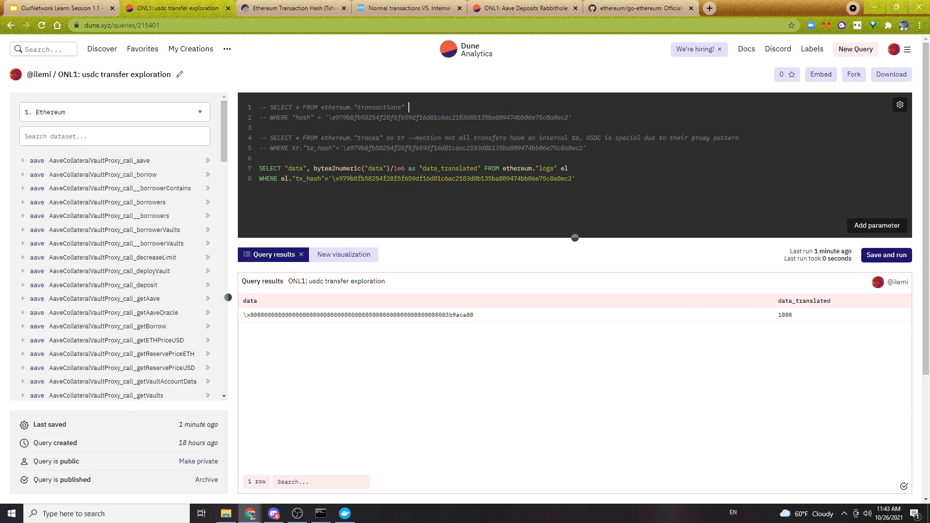
{"action": "left_click", "coordinate": [430, 178]}
{"action": "double_click", "coordinate": [369, 169]}
{"action": "double_click", "coordinate": [361, 168]}
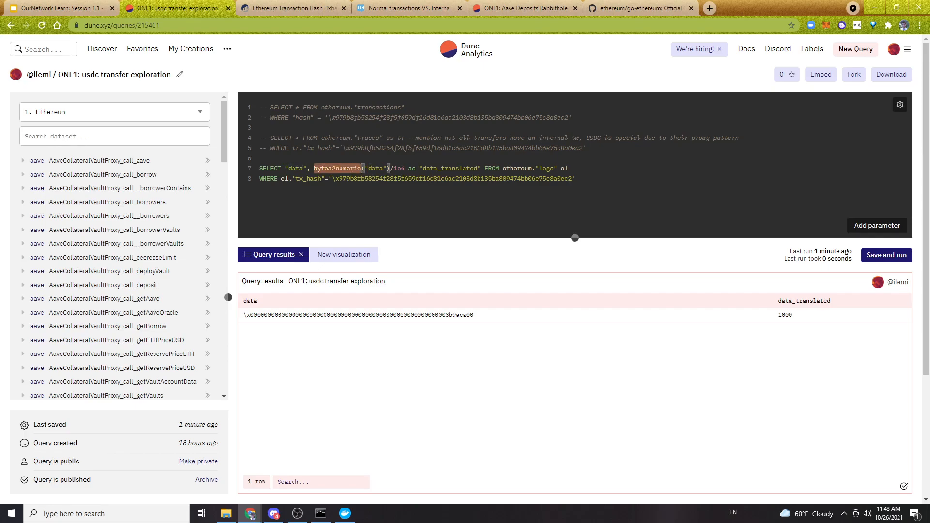
{"action": "left_click", "coordinate": [260, 158]}
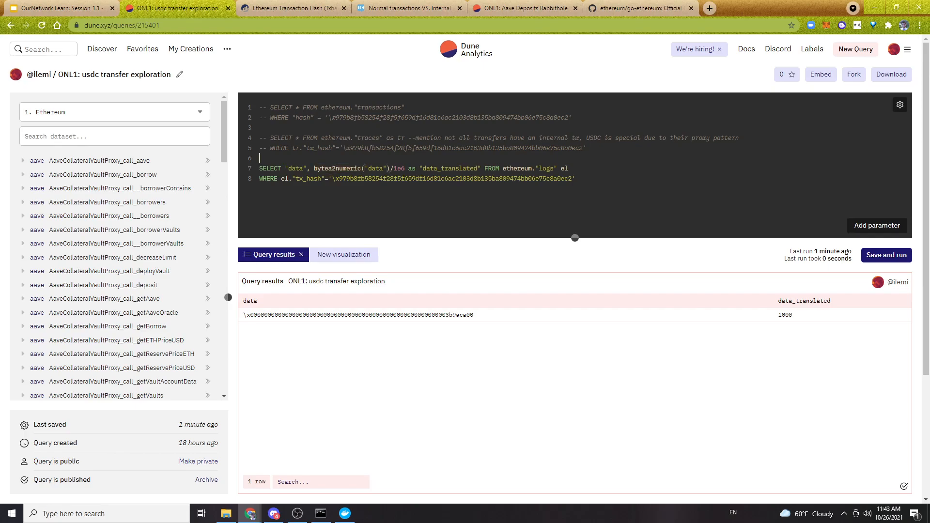
{"action": "left_click_drag", "start_coordinate": [260, 159], "coordinate": [575, 179]}
{"action": "left_click", "coordinate": [576, 179]}
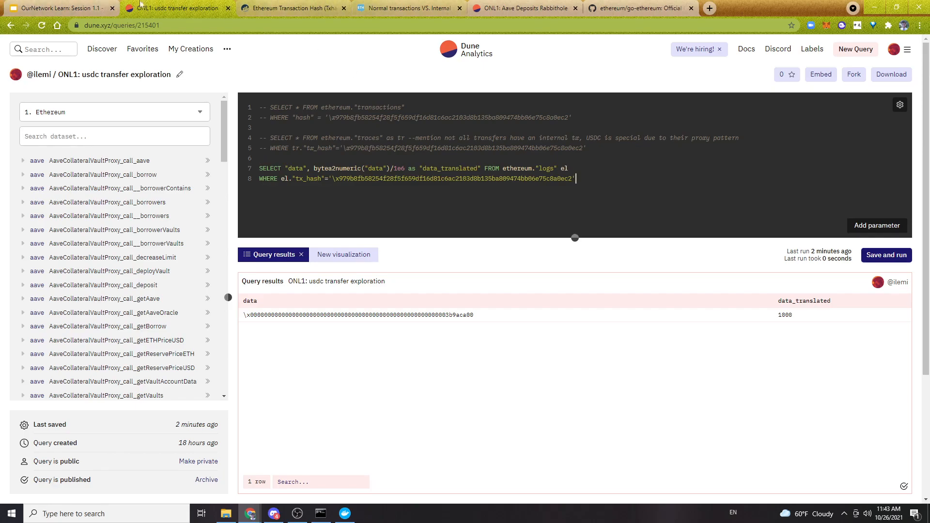
Switch to Google Slides, show slide 7, "Going down the Rabbithole with SQL", and open its Rabbithole Aave Quest (polygon) link.
{"action": "left_click", "coordinate": [61, 7]}
{"action": "left_click", "coordinate": [80, 388]}
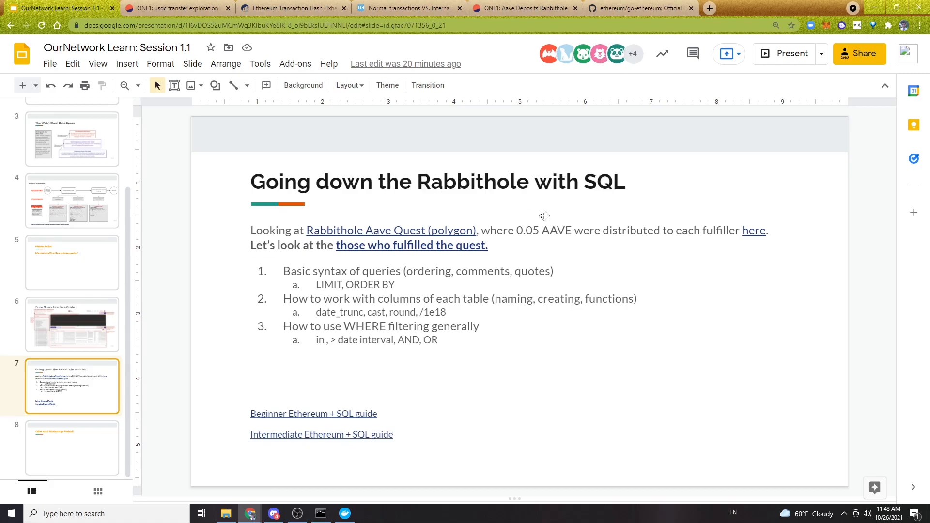
{"action": "left_click", "coordinate": [490, 246]}
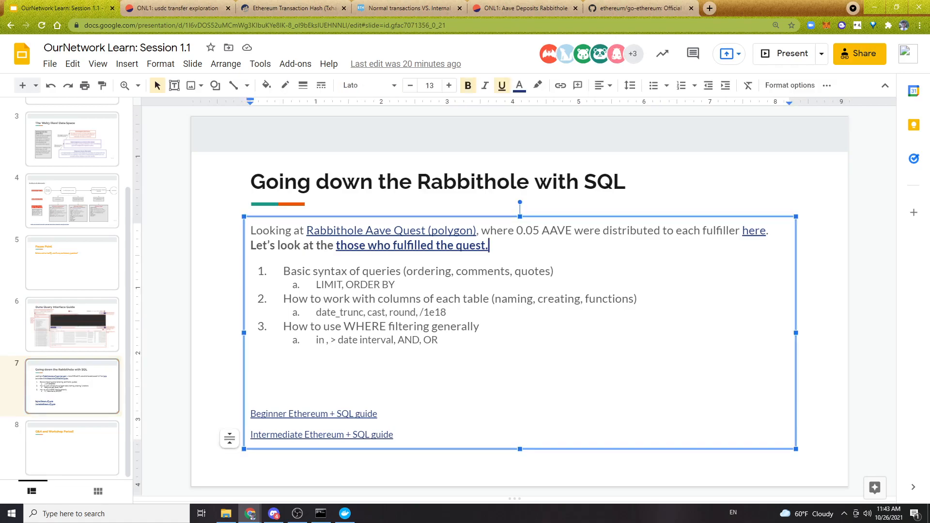
{"action": "left_click", "coordinate": [223, 229]}
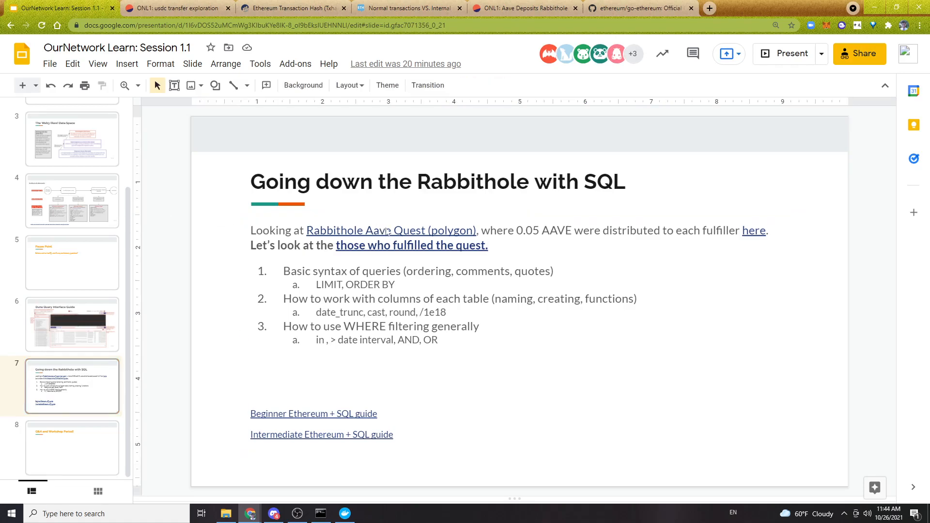
{"action": "left_click", "coordinate": [395, 232]}
{"action": "left_click", "coordinate": [384, 250]}
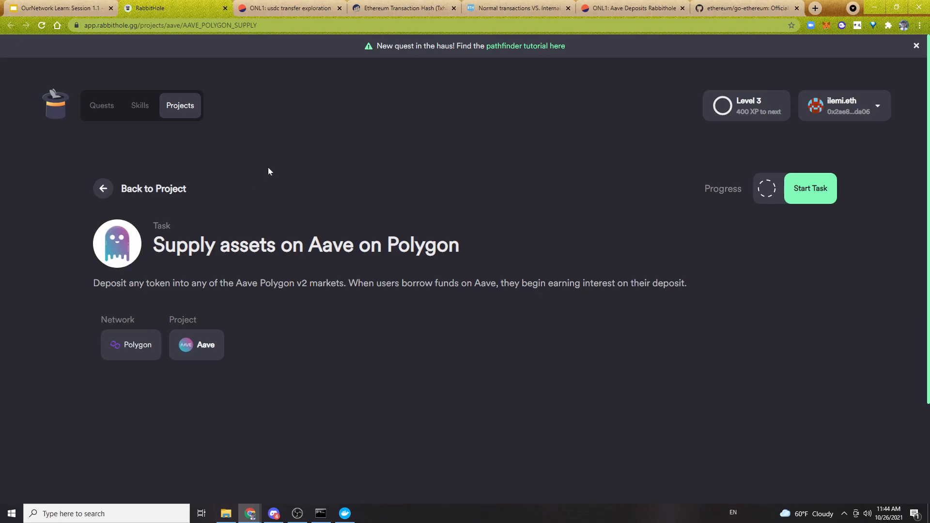
Return to the Google Slides presentation and open the polygonscan "here" link for the 0.05 AAVE distribution.
{"action": "left_click", "coordinate": [89, 5]}
{"action": "left_click", "coordinate": [490, 246]}
{"action": "left_click", "coordinate": [469, 231]}
{"action": "double_click", "coordinate": [492, 249]}
{"action": "left_click", "coordinate": [754, 231]}
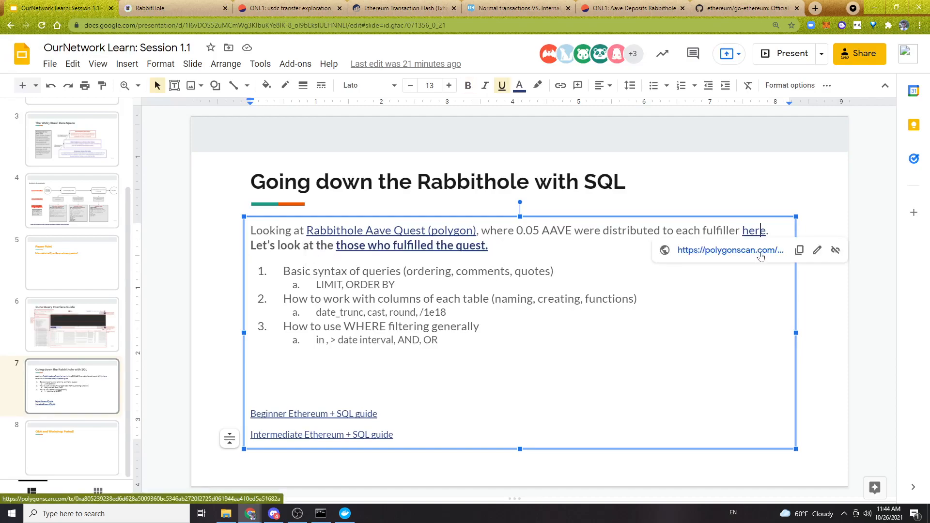
{"action": "left_click", "coordinate": [761, 252]}
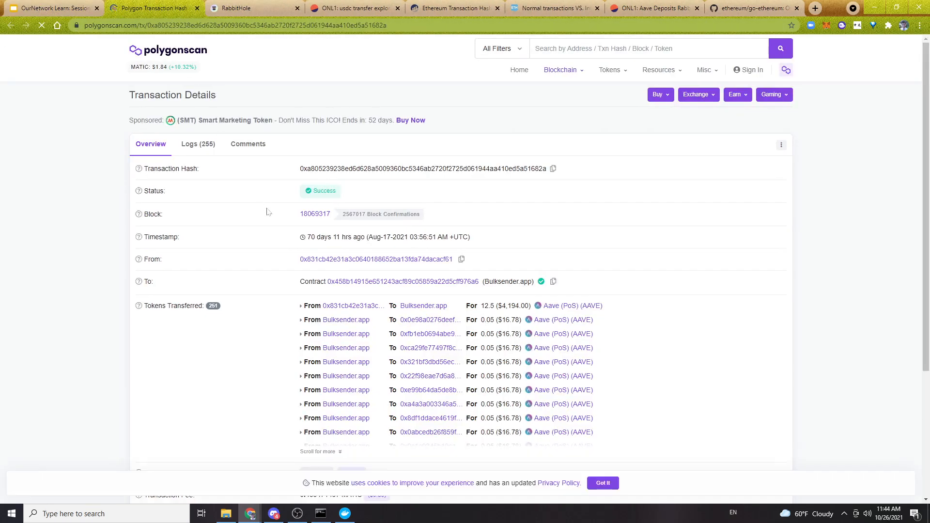
Examine the Tokens Transferred list of the polygonscan transaction and the AAVE amount sent to each recipient.
{"action": "scroll", "coordinate": [267, 211], "scroll_direction": "down", "scroll_amount": 1}
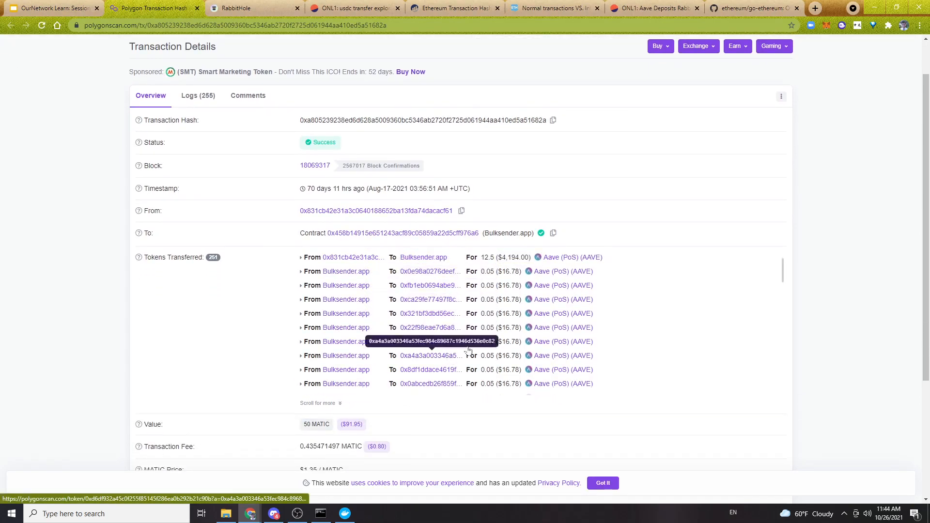
{"action": "left_click_drag", "start_coordinate": [485, 272], "coordinate": [510, 272]}
{"action": "left_click", "coordinate": [503, 285]}
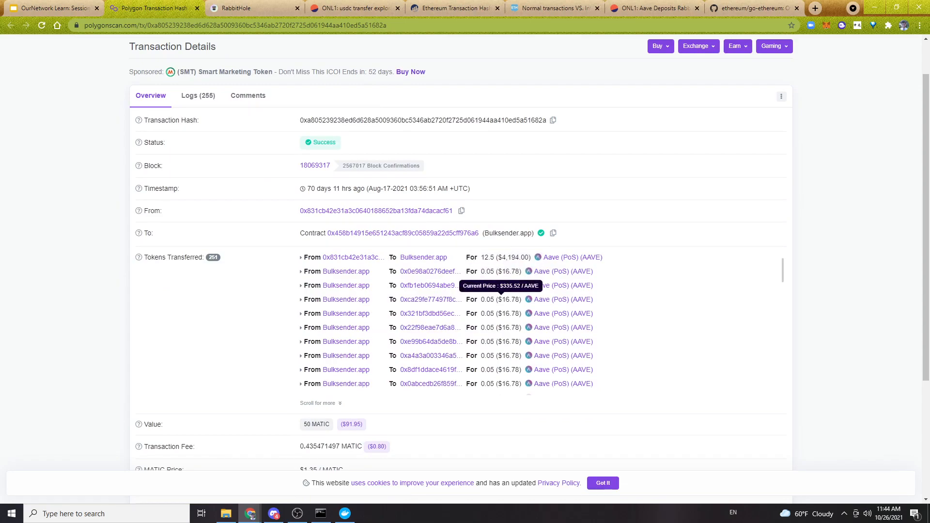
{"action": "scroll", "coordinate": [68, 146], "scroll_direction": "up", "scroll_amount": 1}
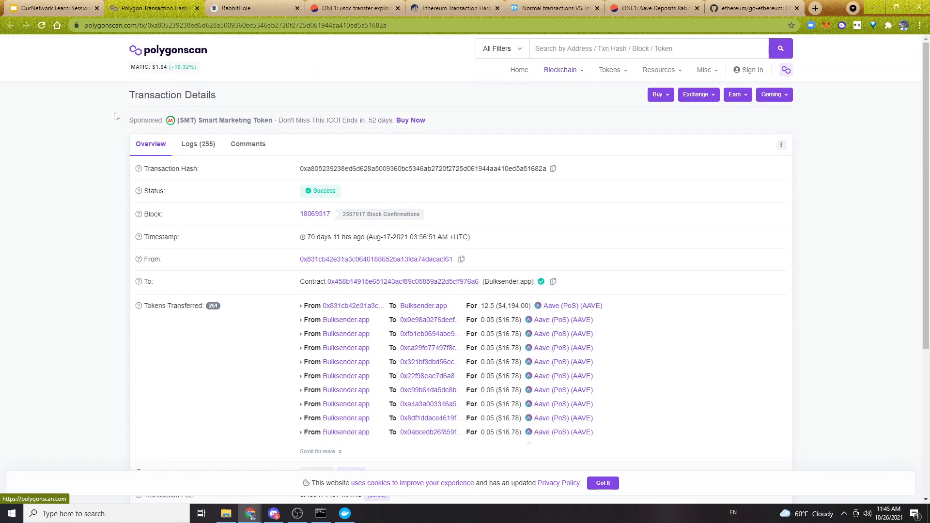
{"action": "scroll", "coordinate": [72, 177], "scroll_direction": "down", "scroll_amount": 1}
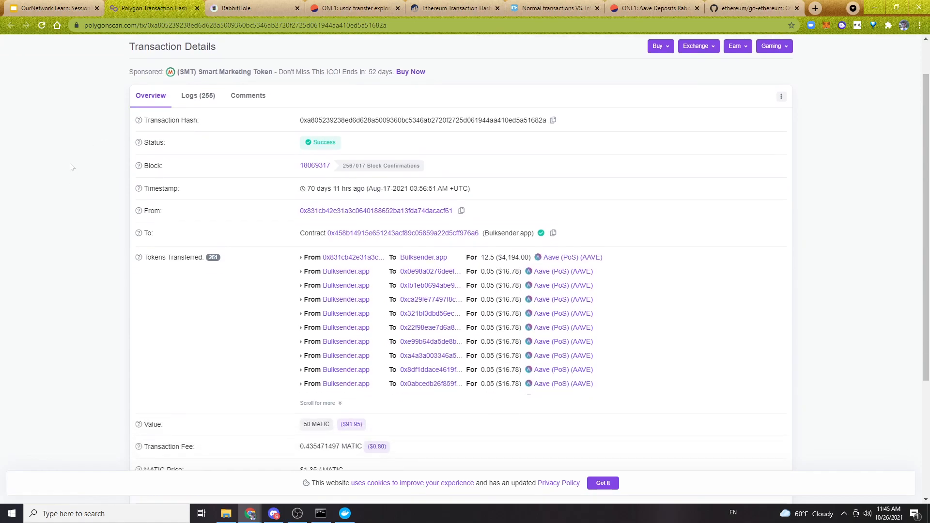
Move the "ONL1: Aave Deposits Rabbithole" browser tab directly after the slides tab and return to the slide on SQL topics.
{"action": "left_click", "coordinate": [59, 6]}
{"action": "key", "text": "Down"}
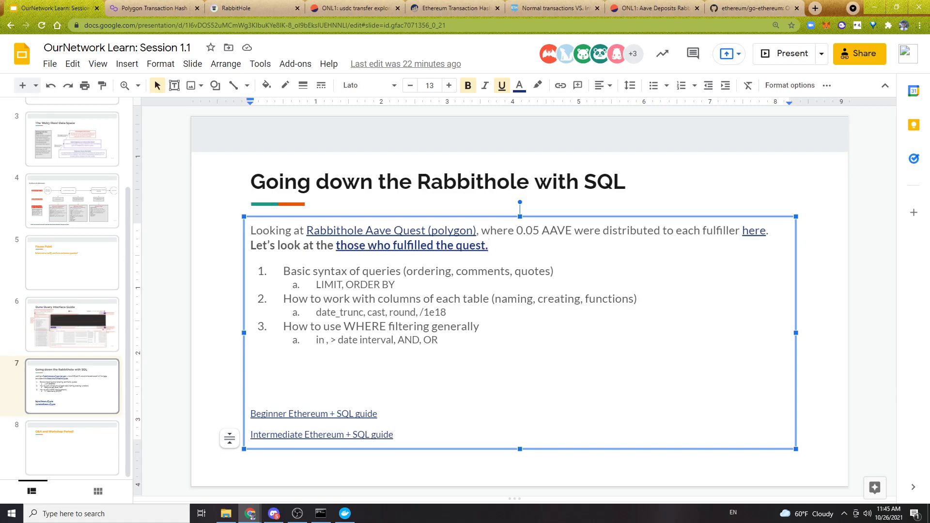
{"action": "left_click", "coordinate": [344, 6]}
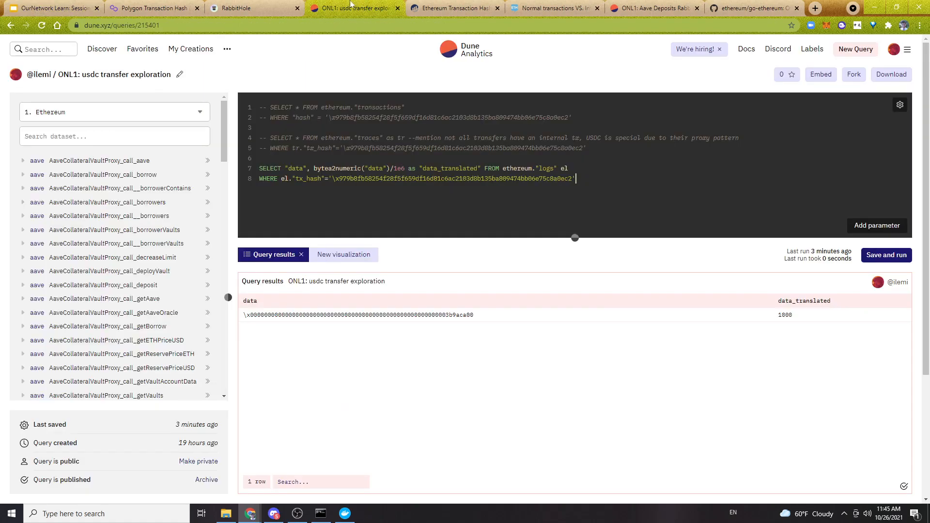
{"action": "left_click_drag", "start_coordinate": [624, 4], "coordinate": [156, 4]}
{"action": "left_click", "coordinate": [91, 4]}
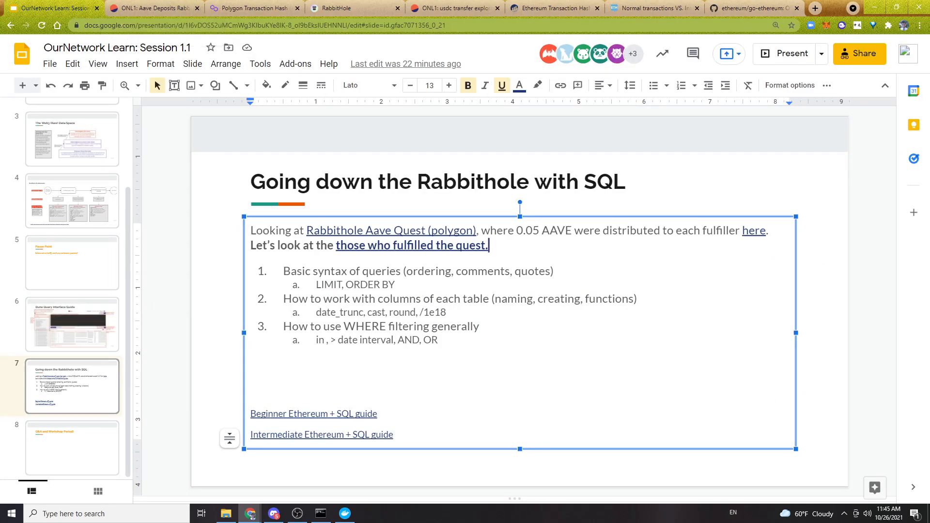
Switch to the "ONL1: Aave Deposits Rabbithole" query in Dune and clear its existing SELECT query for a fresh start.
{"action": "left_click", "coordinate": [179, 5]}
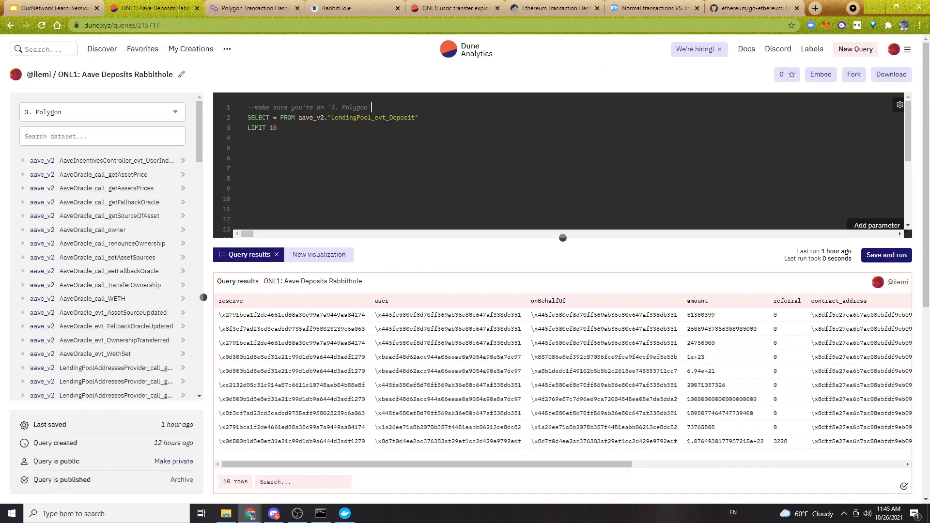
{"action": "key", "text": "ctrl+a"}
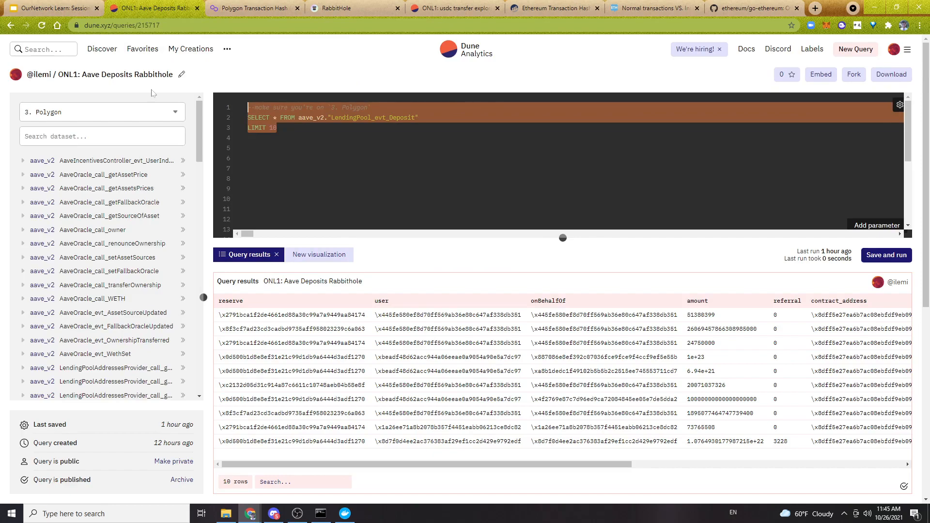
{"action": "key", "text": "BackSpace"}
{"action": "key", "text": "Down"}
{"action": "key", "text": "Down"}
With 3. Polygon as the data source, search the tables for "aave evt deposit" and insert aave_v2."LendingPool_evt_Deposit" into the query.
{"action": "left_click", "coordinate": [96, 136]}
{"action": "left_click", "coordinate": [100, 117]}
{"action": "left_click", "coordinate": [105, 117]}
{"action": "left_click", "coordinate": [107, 116]}
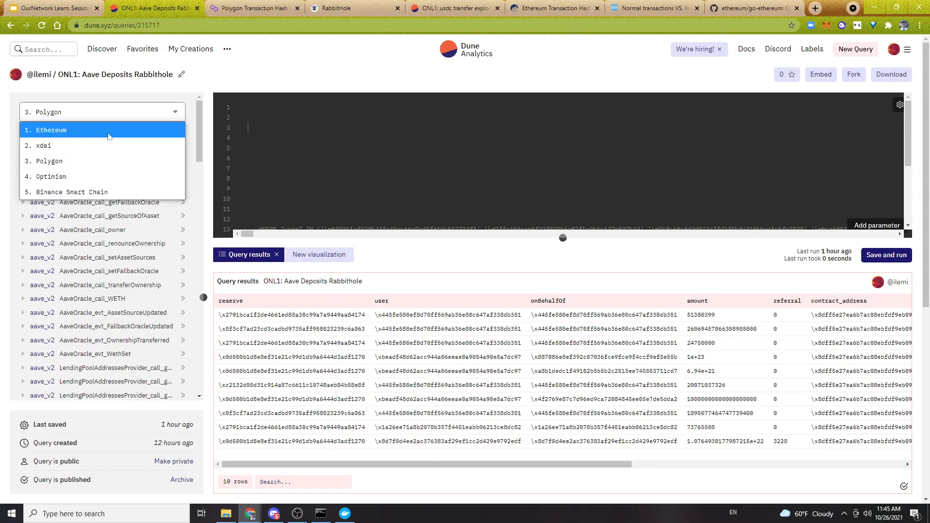
{"action": "left_click", "coordinate": [107, 134]}
{"action": "left_click", "coordinate": [119, 115]}
{"action": "left_click", "coordinate": [93, 164]}
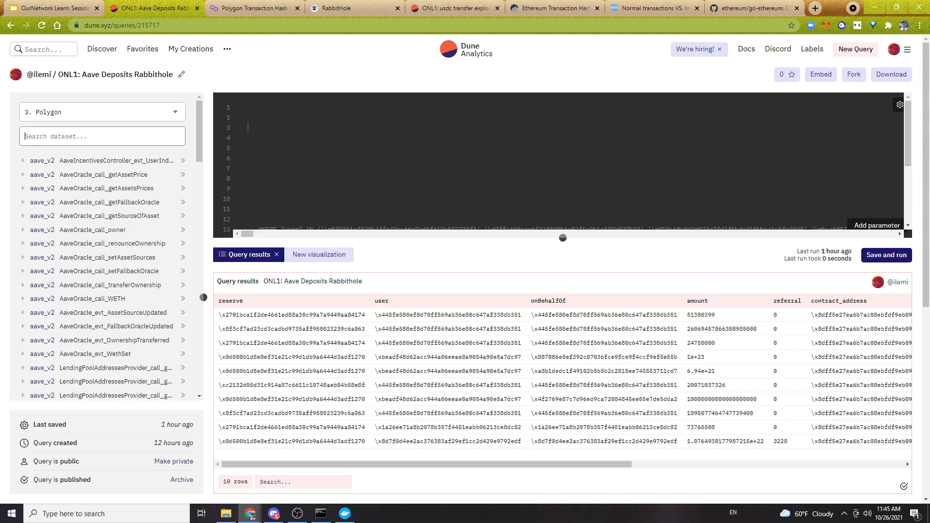
{"action": "type", "text": "aave evt deposit"}
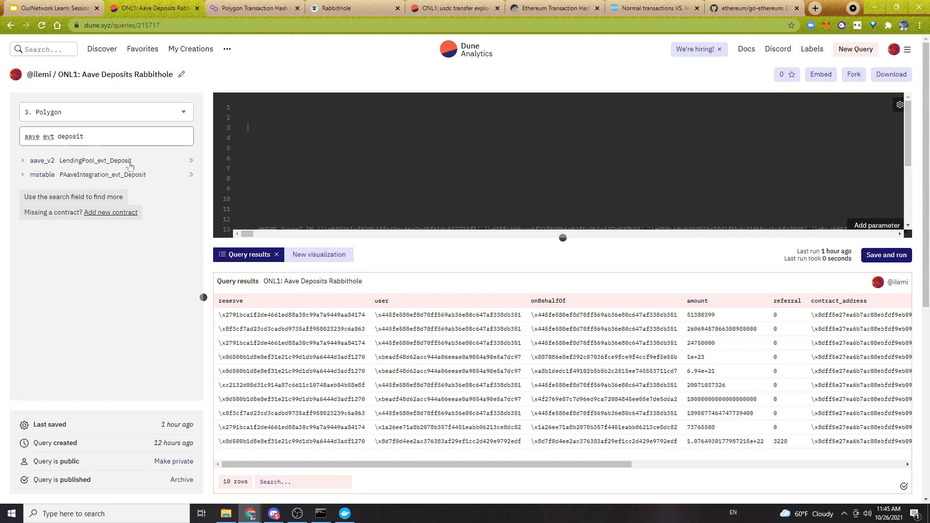
{"action": "left_click", "coordinate": [191, 162]}
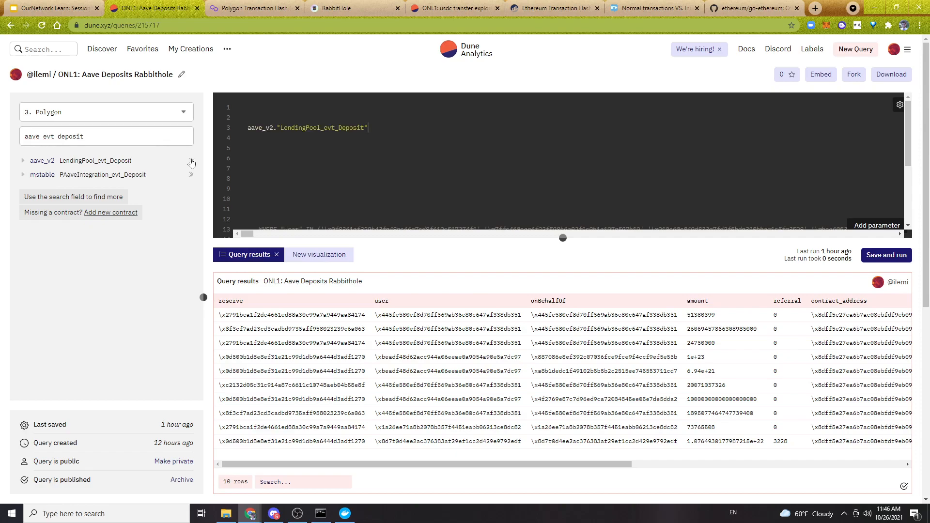
Complete the query as SELECT * FROM aave_v2."LendingPool_evt_Deposit" with LIMIT 10, starting on the first line, and run it.
{"action": "key", "text": "BackSpace"}
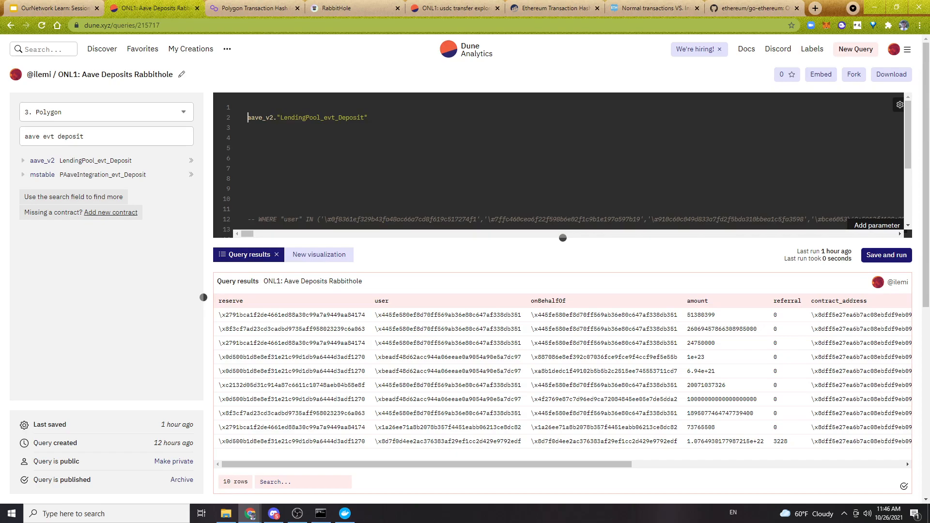
{"action": "key", "text": "BackSpace"}
{"action": "type", "text": "SELECT * FROM"}
{"action": "key", "text": "Return"}
{"action": "type", "text": "LIMIT 10"}
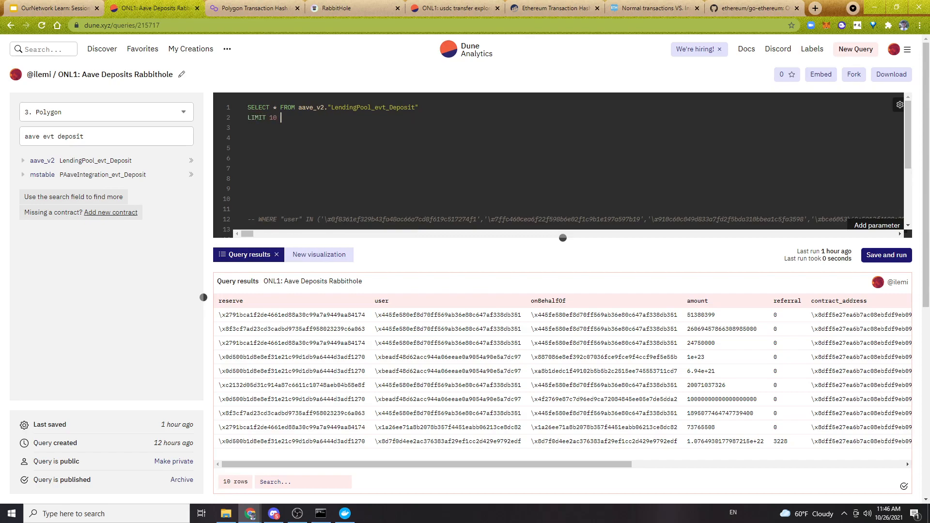
{"action": "key", "text": "ctrl+Return"}
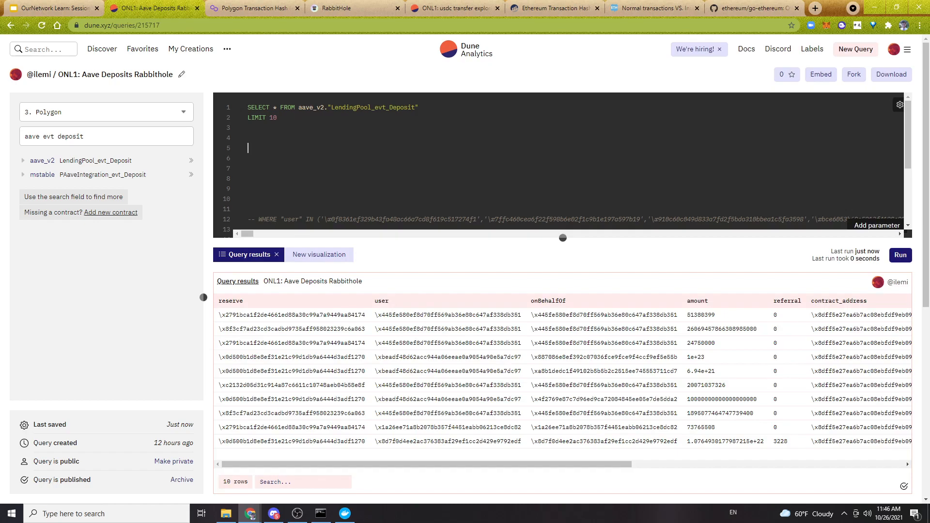
Examine the reserve, user, onBehalfOf and amount columns of the deposit results.
{"action": "left_click_drag", "start_coordinate": [716, 315], "coordinate": [687, 315]}
{"action": "left_click", "coordinate": [716, 325]}
{"action": "left_click_drag", "start_coordinate": [591, 464], "coordinate": [515, 457]}
{"action": "double_click", "coordinate": [304, 318]}
{"action": "double_click", "coordinate": [448, 315]}
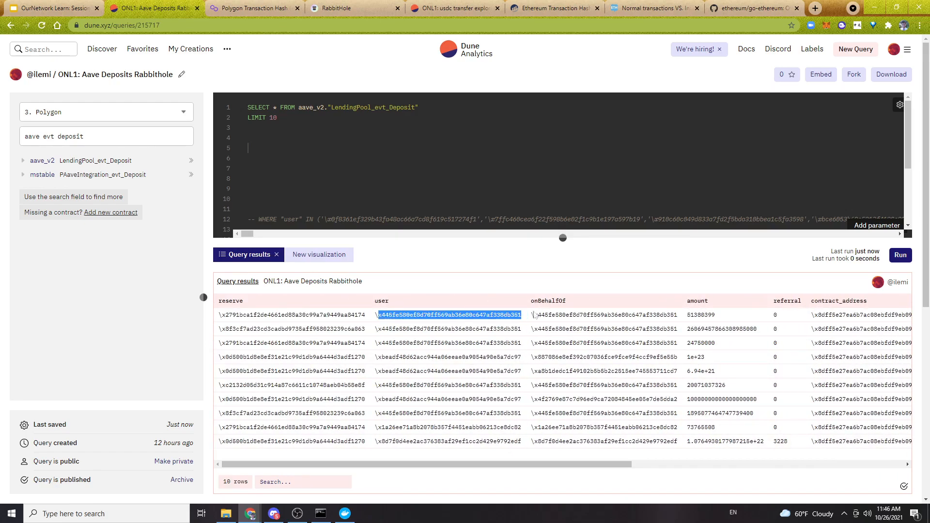
{"action": "double_click", "coordinate": [605, 315]}
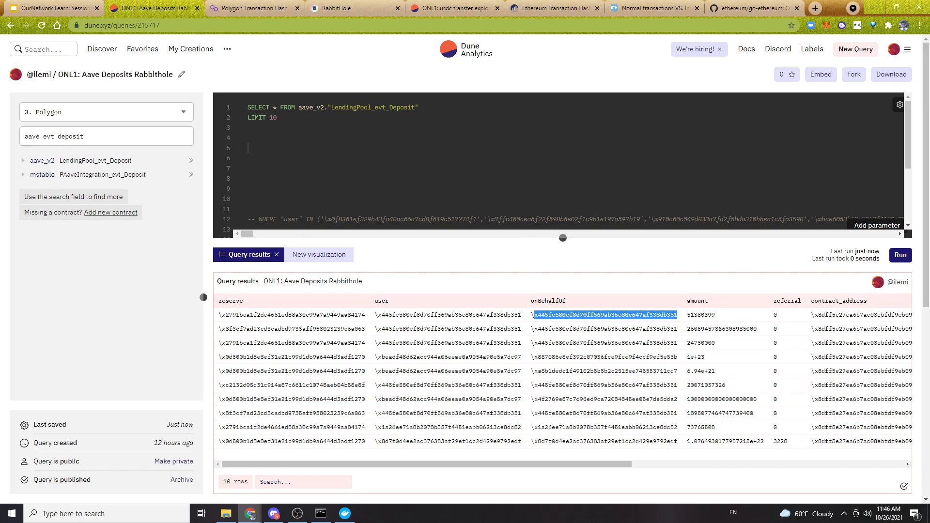
{"action": "left_click", "coordinate": [248, 169]}
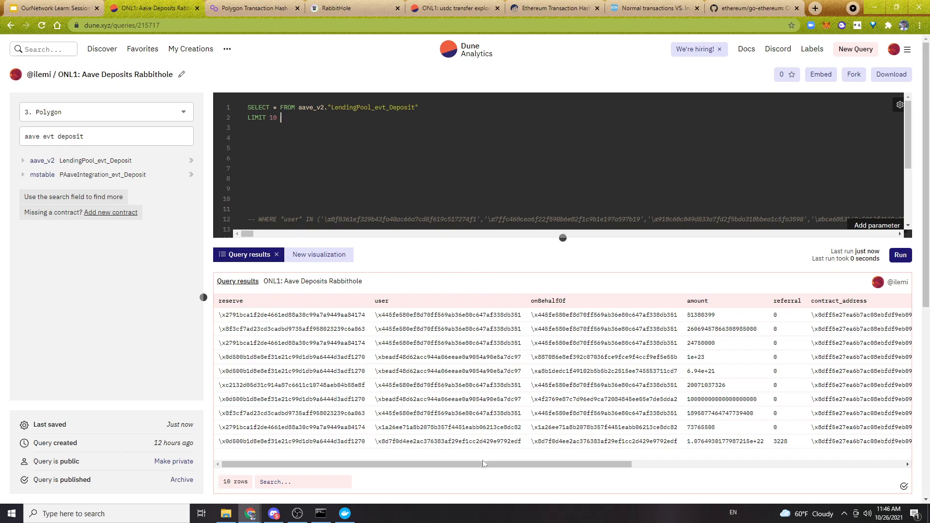
{"action": "left_click_drag", "start_coordinate": [484, 464], "coordinate": [460, 464]}
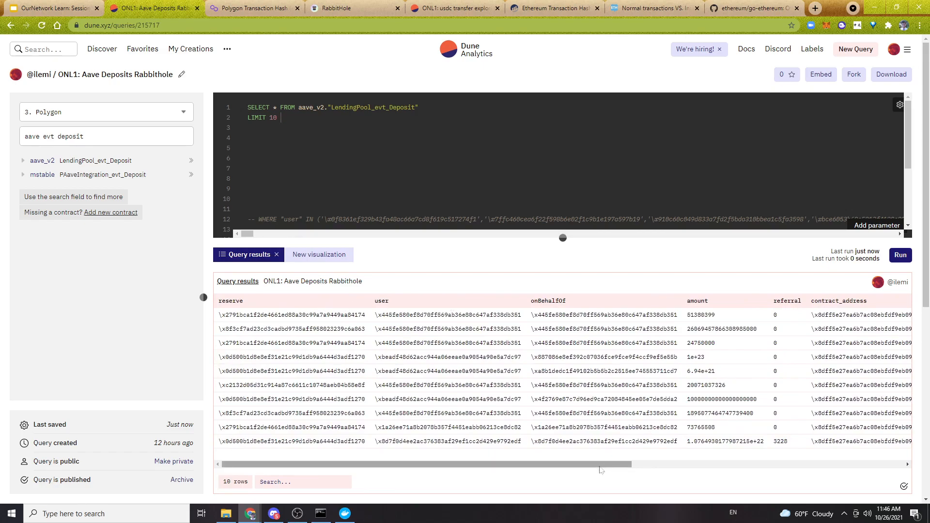
Examine the contract_address, evt_tx_hash, evt_block_time and evt_block_number columns of the first deposit row.
{"action": "left_click_drag", "start_coordinate": [600, 467], "coordinate": [872, 466]}
{"action": "double_click", "coordinate": [710, 316]}
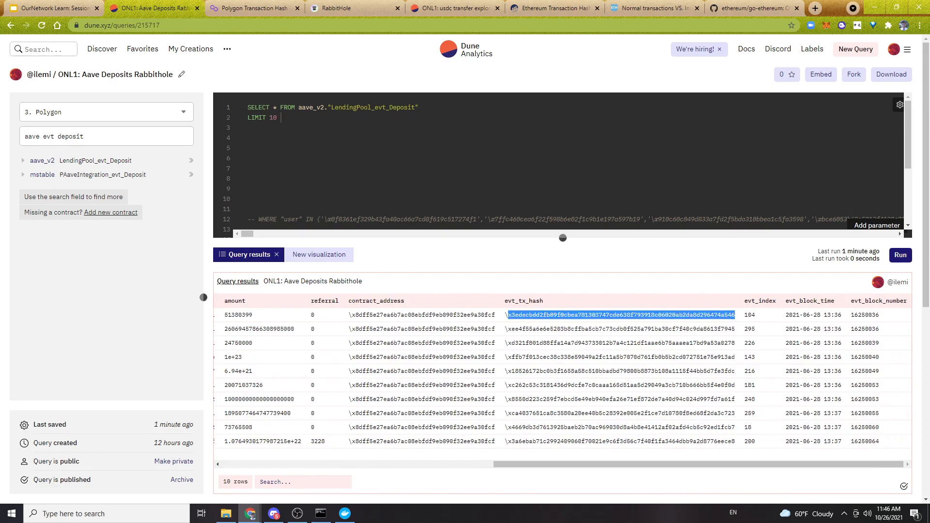
{"action": "double_click", "coordinate": [483, 318]}
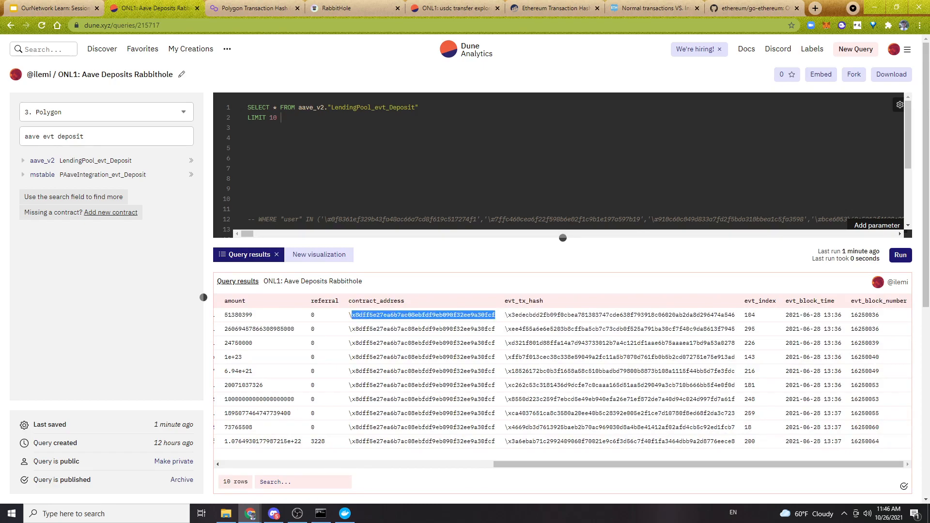
{"action": "double_click", "coordinate": [579, 315]}
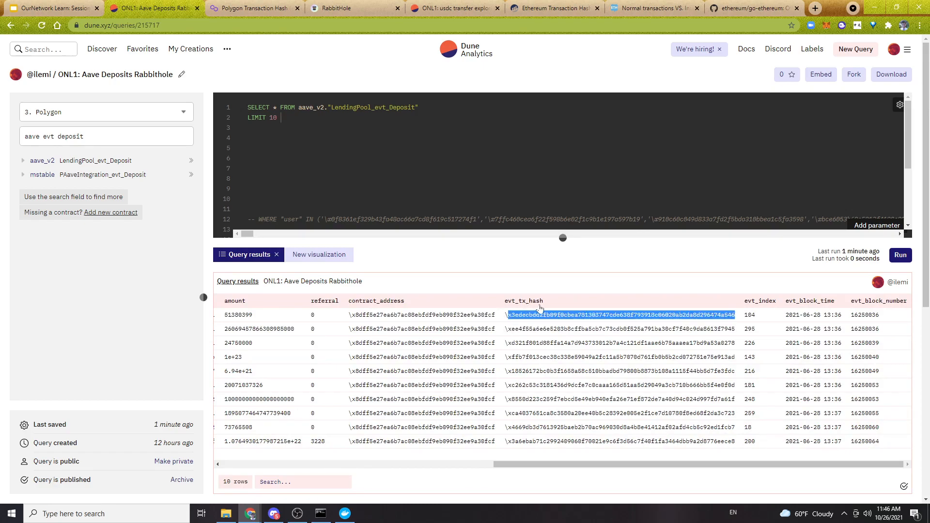
{"action": "double_click", "coordinate": [865, 315]}
{"action": "double_click", "coordinate": [838, 315]}
{"action": "left_click", "coordinate": [660, 323]}
{"action": "double_click", "coordinate": [659, 316]}
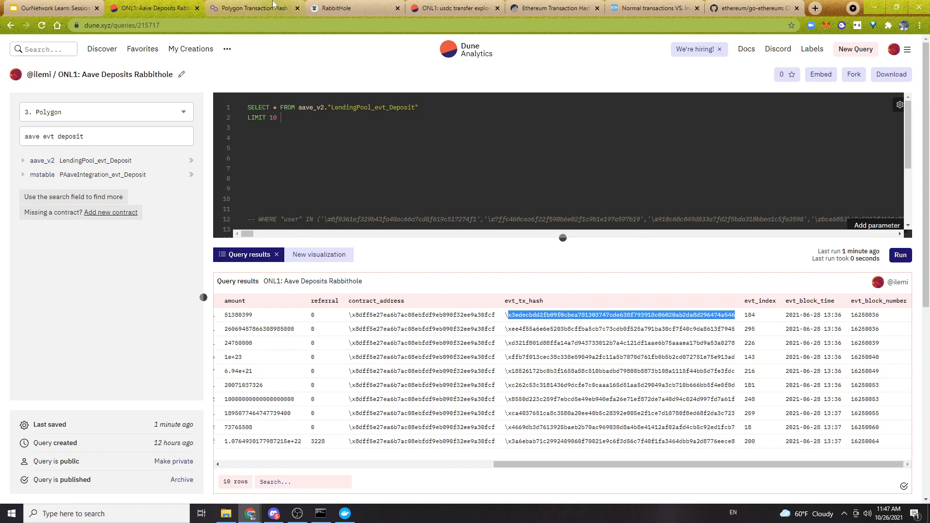
Check the first deposit's amount, copy its evt_tx_hash and look it up on polygonscan with a leading 0.
{"action": "left_click_drag", "start_coordinate": [559, 464], "coordinate": [444, 466]}
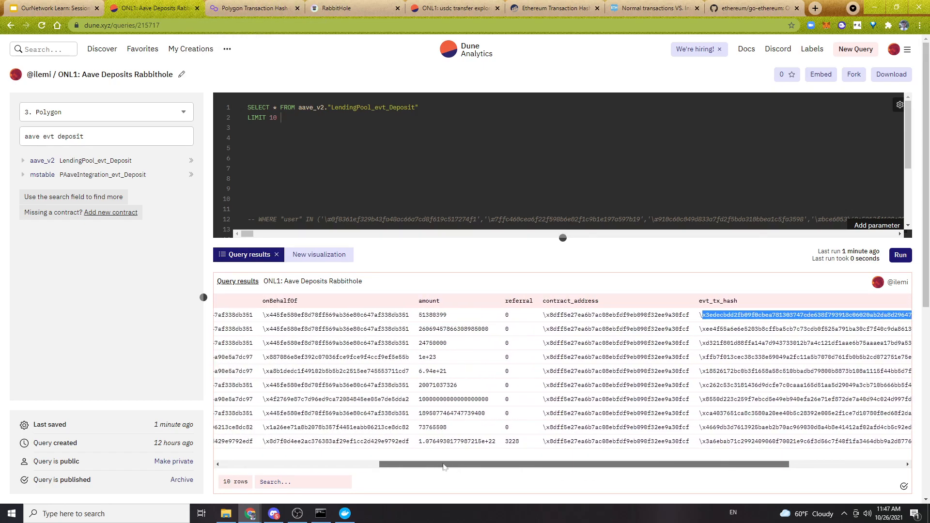
{"action": "double_click", "coordinate": [435, 315]}
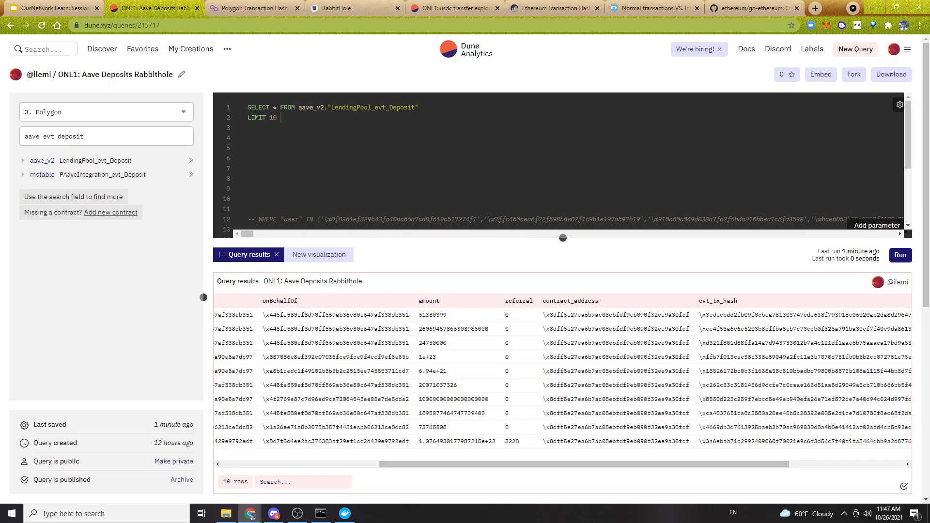
{"action": "double_click", "coordinate": [804, 315]}
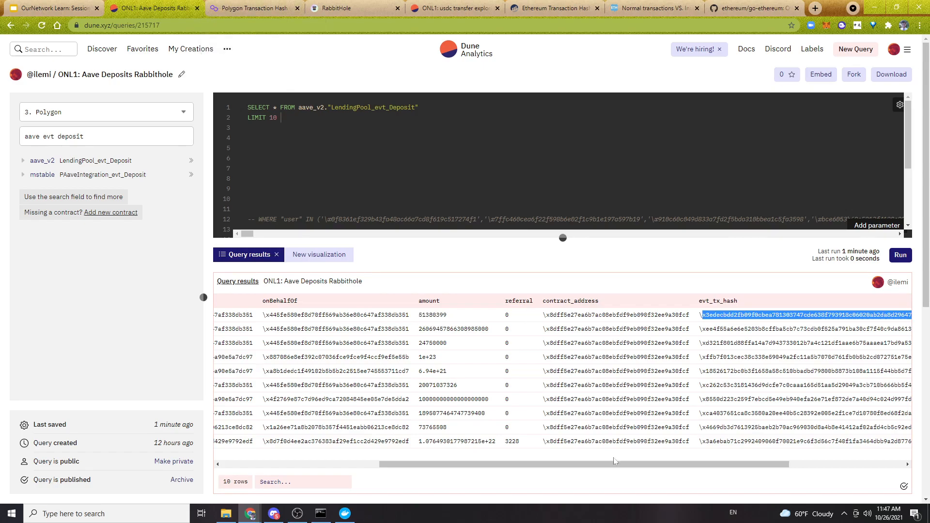
{"action": "left_click", "coordinate": [253, 8]}
{"action": "scroll", "coordinate": [226, 126], "scroll_direction": "up", "scroll_amount": 1}
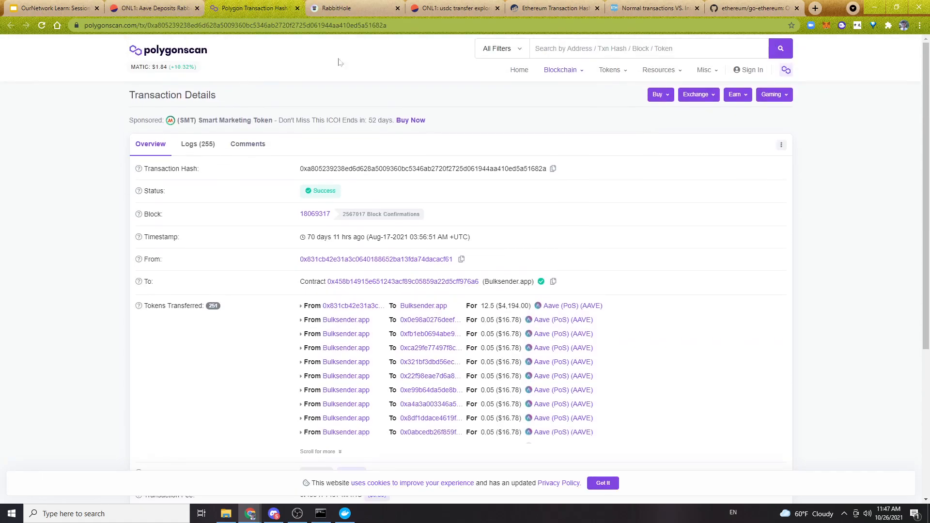
{"action": "left_click", "coordinate": [630, 48]}
{"action": "type", "text": "0"}
{"action": "key", "text": "ctrl+v"}
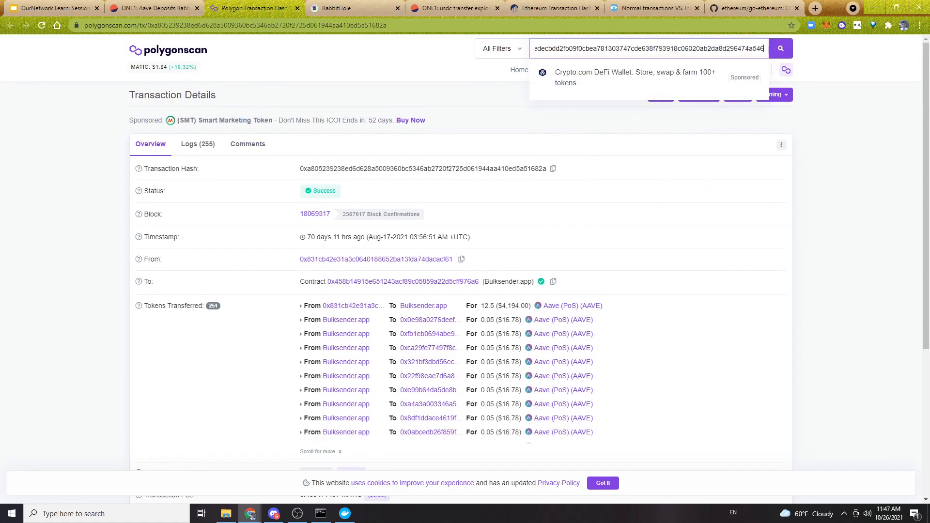
{"action": "key", "text": "Return"}
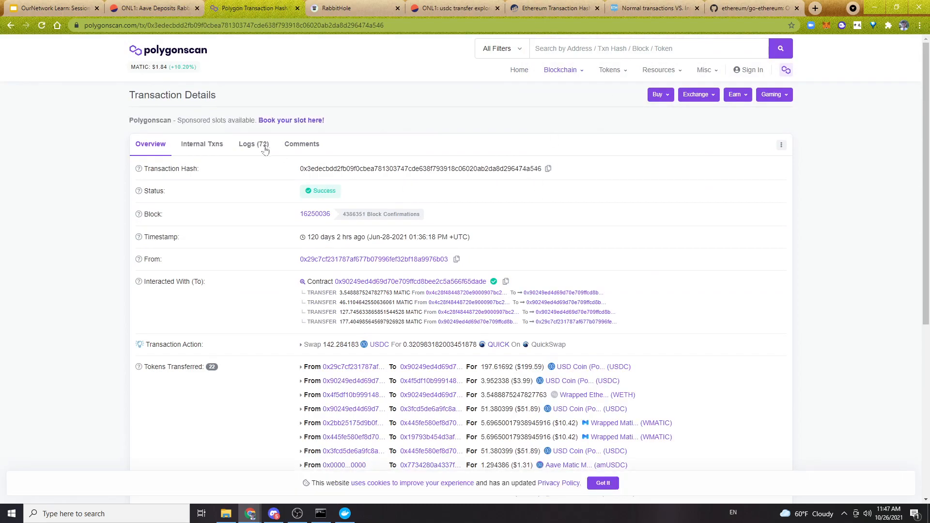
Copy the third deposit row's evt_tx_hash from Dune, look it up on polygonscan and examine the tokens transferred.
{"action": "key", "text": "ctrl+shift+Tab"}
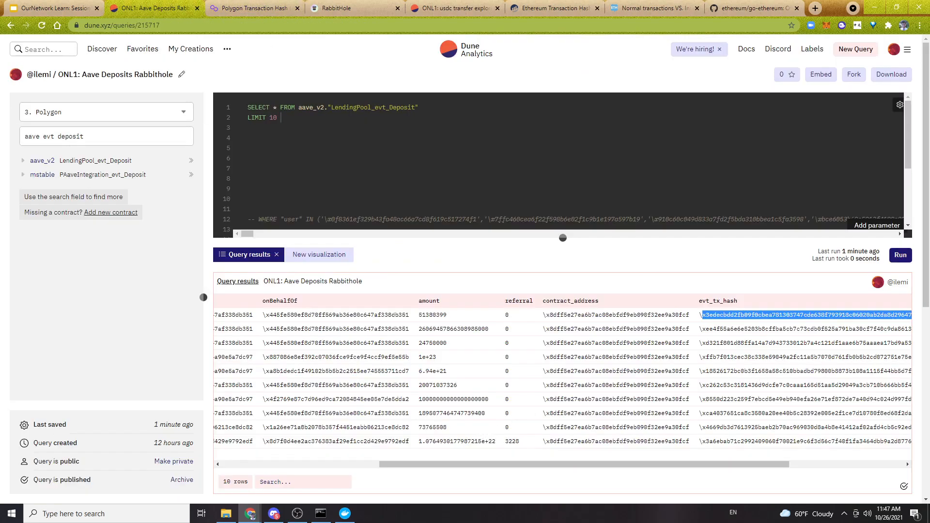
{"action": "double_click", "coordinate": [804, 343]}
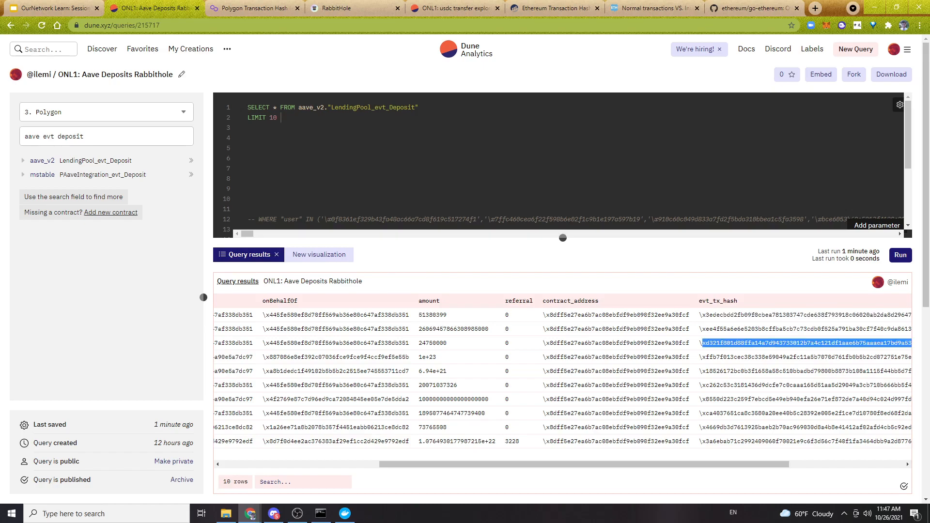
{"action": "left_click", "coordinate": [252, 7]}
{"action": "left_click", "coordinate": [649, 49]}
{"action": "type", "text": "0"}
{"action": "type", "text": "xd321f801d88ffa14a7d943733012b7a4c121df1aae6b75aaaea17bd9a53a0278"}
{"action": "key", "text": "Return"}
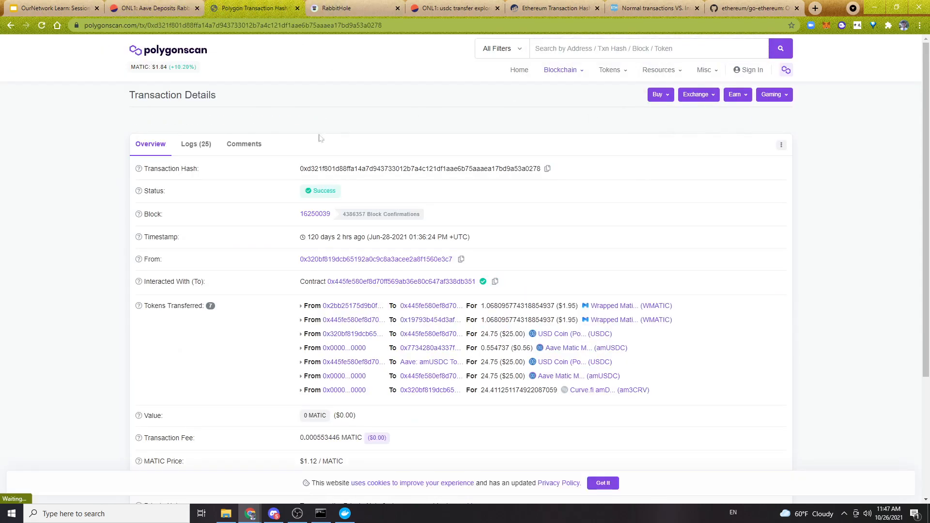
{"action": "scroll", "coordinate": [104, 242], "scroll_direction": "down", "scroll_amount": 1}
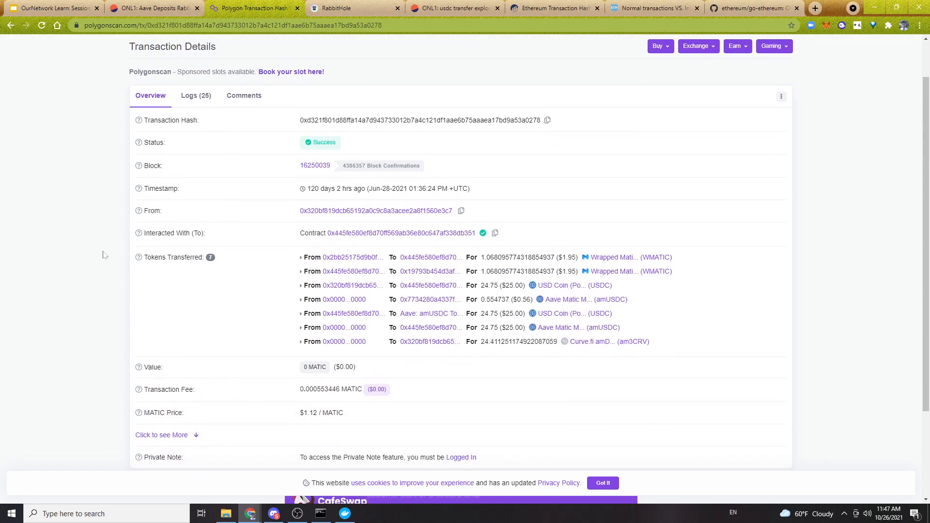
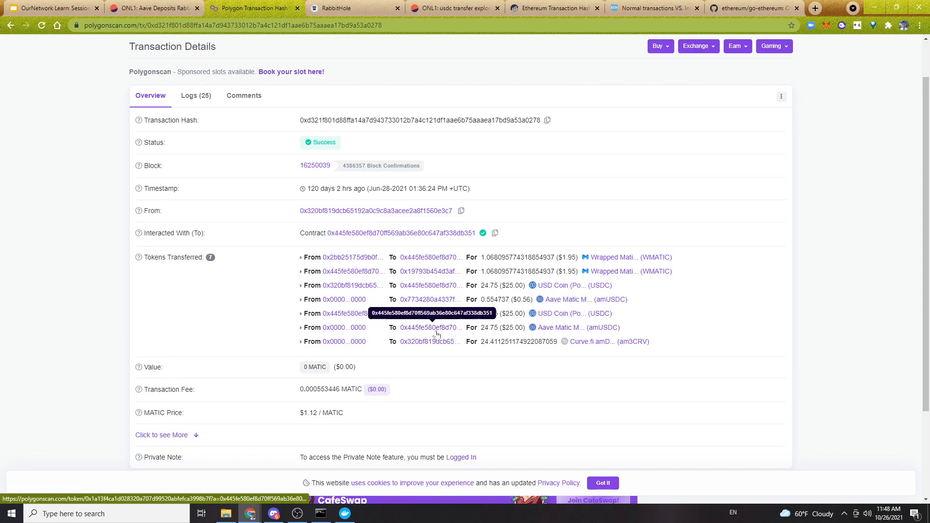
Copy the evt_tx_hash of the last deposit row in Dune and look up that transaction on polygonscan.
{"action": "key", "text": "ctrl+shift+Tab"}
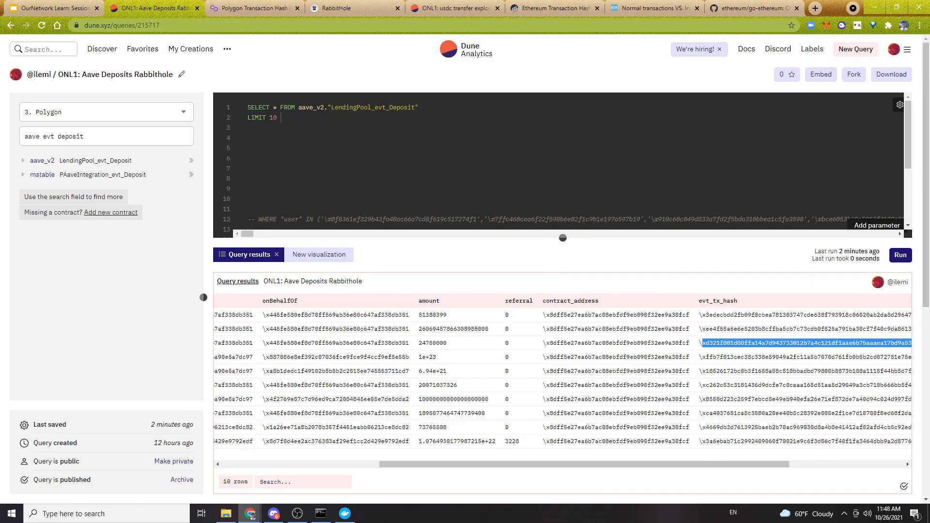
{"action": "double_click", "coordinate": [804, 427]}
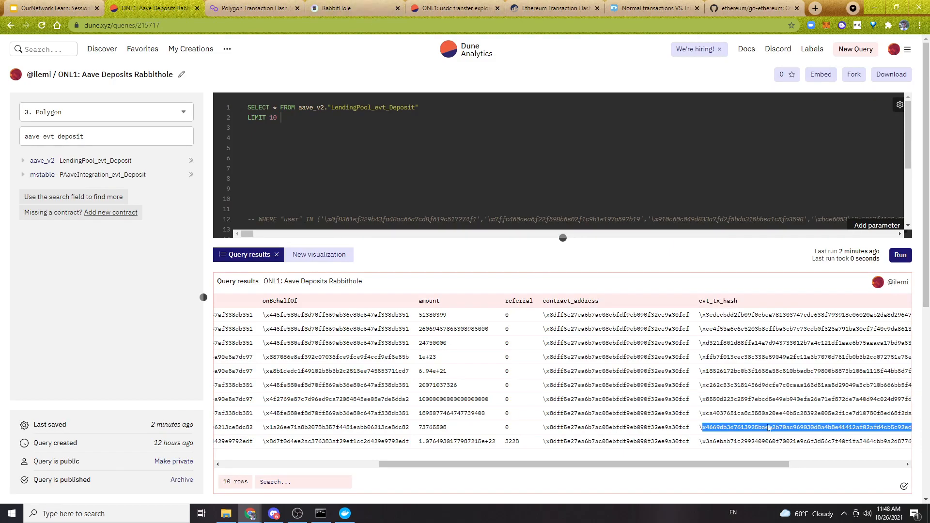
{"action": "left_click", "coordinate": [779, 452]}
{"action": "double_click", "coordinate": [804, 442]}
{"action": "left_click", "coordinate": [255, 7]}
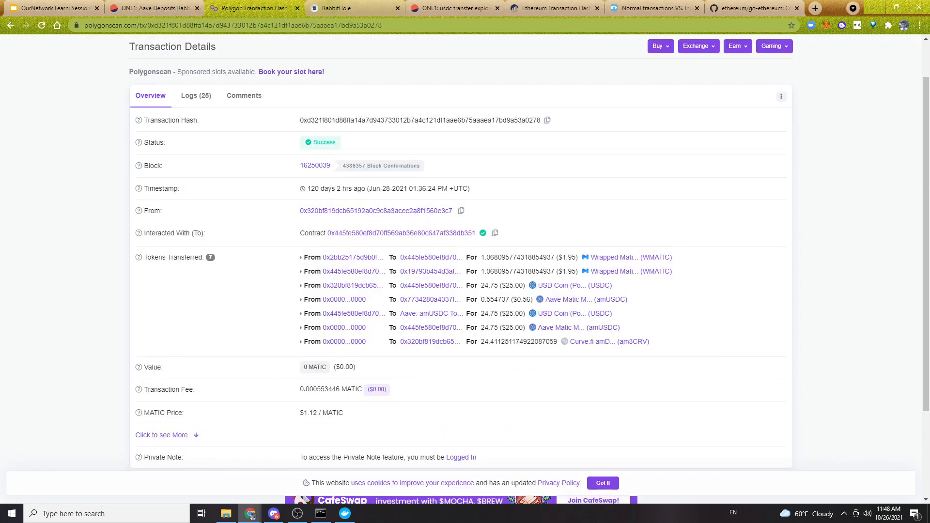
{"action": "left_click", "coordinate": [630, 49]}
{"action": "key", "text": "ctrl+v"}
{"action": "key", "text": "Return"}
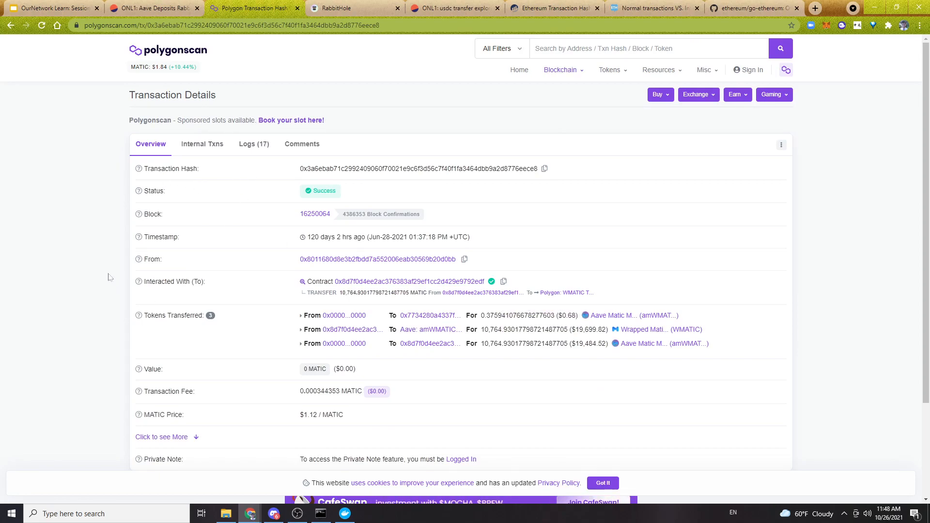
Examine the transaction's transferred tokens, then expand its further details and look over the gas figures and input data.
{"action": "scroll", "coordinate": [109, 276], "scroll_direction": "down", "scroll_amount": 1}
{"action": "scroll", "coordinate": [109, 275], "scroll_direction": "up", "scroll_amount": 1}
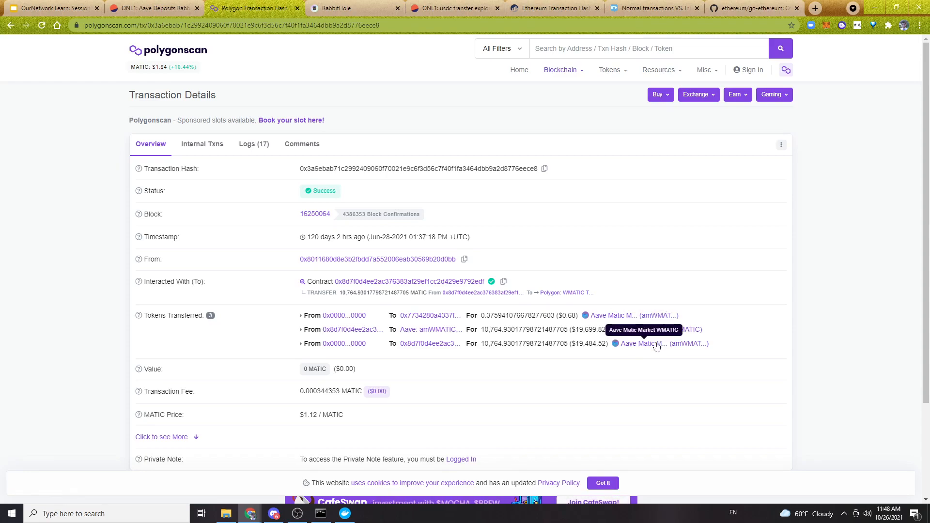
{"action": "scroll", "coordinate": [565, 373], "scroll_direction": "down", "scroll_amount": 3}
{"action": "left_click", "coordinate": [155, 317]}
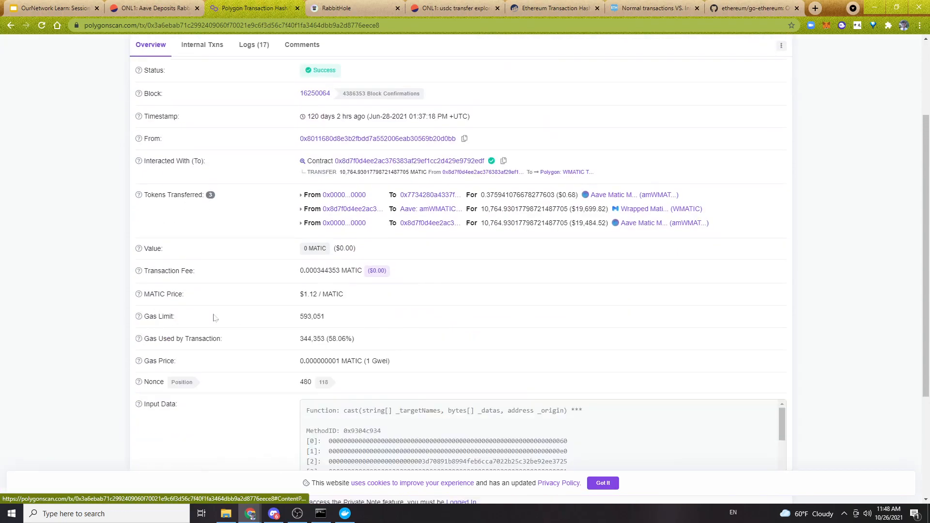
{"action": "scroll", "coordinate": [156, 317], "scroll_direction": "down", "scroll_amount": 2}
{"action": "scroll", "coordinate": [543, 350], "scroll_direction": "up", "scroll_amount": 2}
{"action": "scroll", "coordinate": [543, 349], "scroll_direction": "down", "scroll_amount": 3}
{"action": "scroll", "coordinate": [543, 349], "scroll_direction": "up", "scroll_amount": 3}
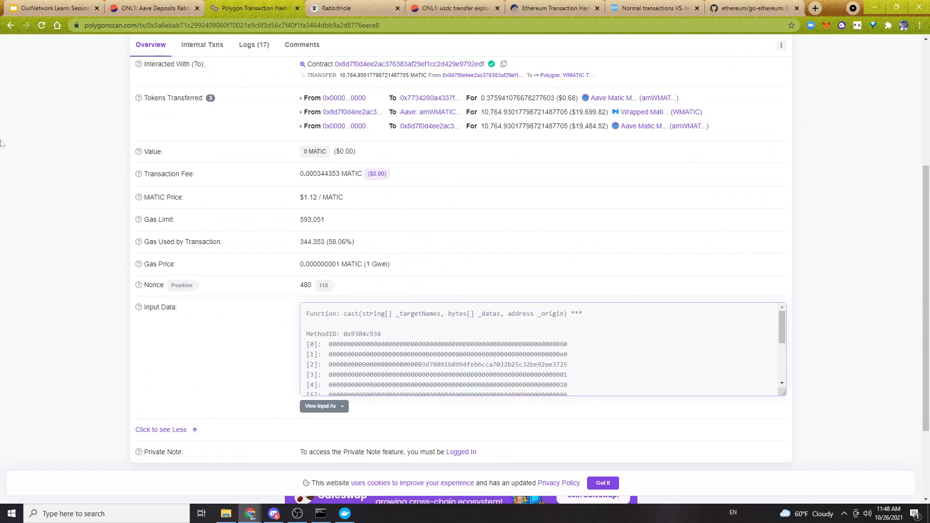
Return to the Aave deposits query in Dune and read through the commented-out SQL below it.
{"action": "scroll", "coordinate": [2, 143], "scroll_direction": "up", "scroll_amount": 3}
{"action": "left_click", "coordinate": [146, 8]}
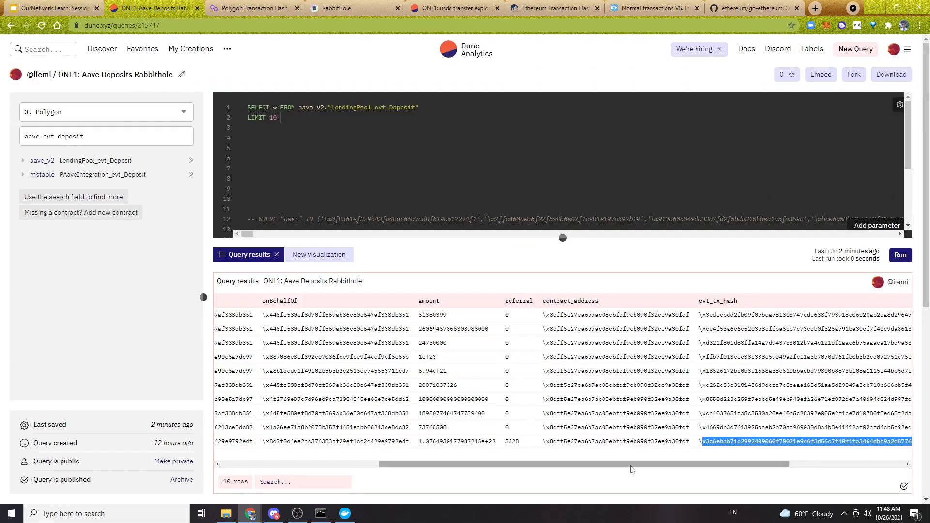
{"action": "double_click", "coordinate": [738, 427]}
{"action": "left_click", "coordinate": [248, 148]}
{"action": "scroll", "coordinate": [248, 148], "scroll_direction": "down", "scroll_amount": 2}
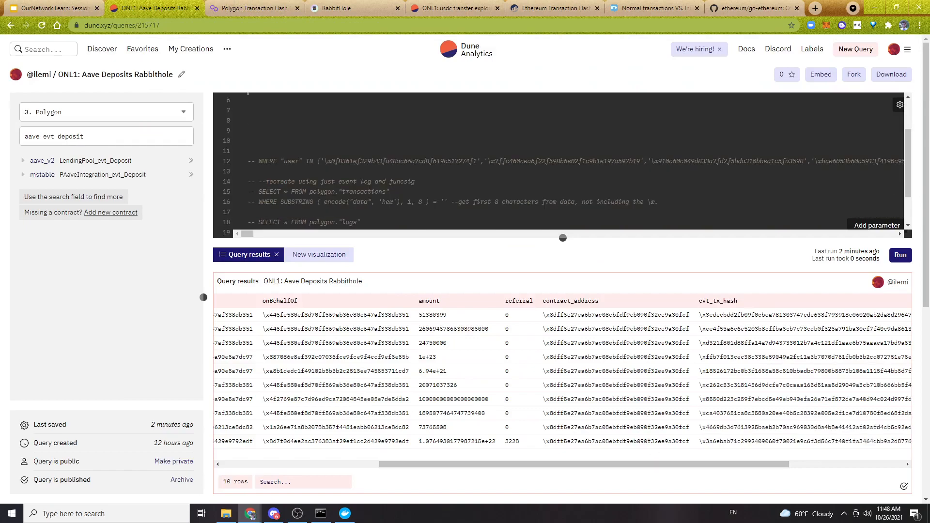
{"action": "scroll", "coordinate": [249, 148], "scroll_direction": "down", "scroll_amount": 2}
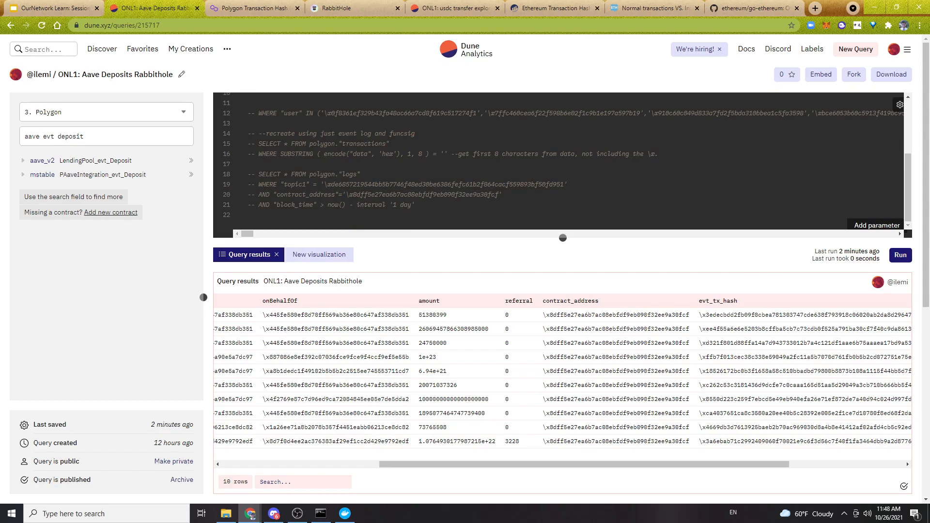
{"action": "scroll", "coordinate": [248, 149], "scroll_direction": "down", "scroll_amount": 1}
{"action": "scroll", "coordinate": [248, 148], "scroll_direction": "up", "scroll_amount": 5}
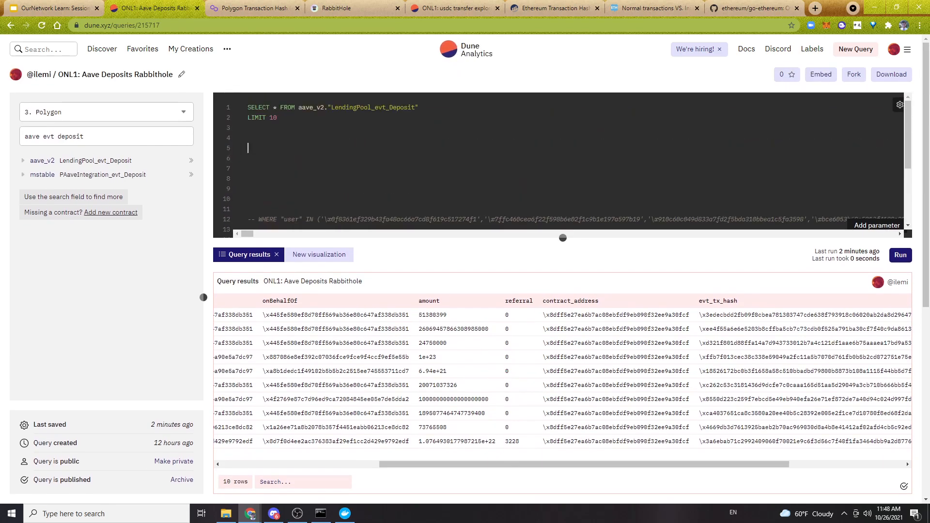
{"action": "key", "text": "ctrl+z"}
{"action": "key", "text": "ctrl+z"}
{"action": "key", "text": "ctrl+z"}
{"action": "key", "text": "ctrl+z"}
{"action": "key", "text": "ctrl+z"}
{"action": "key", "text": "ctrl+z"}
{"action": "key", "text": "ctrl+z"}
{"action": "key", "text": "ctrl+z"}
{"action": "key", "text": "ctrl+z"}
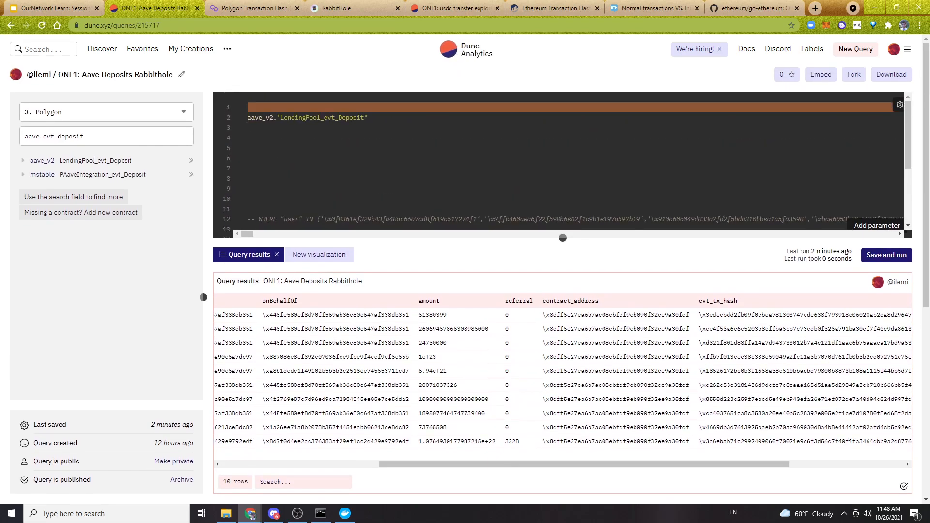
{"action": "key", "text": "ctrl+z"}
{"action": "key", "text": "ctrl+z"}
{"action": "key", "text": "ctrl+z"}
{"action": "key", "text": "ctrl+z"}
{"action": "key", "text": "ctrl+z"}
{"action": "key", "text": "ctrl+z"}
{"action": "key", "text": "ctrl+z"}
{"action": "key", "text": "ctrl+z"}
{"action": "key", "text": "ctrl+z"}
{"action": "key", "text": "ctrl+z"}
{"action": "key", "text": "ctrl+z"}
{"action": "key", "text": "ctrl+z"}
{"action": "key", "text": "ctrl+z"}
{"action": "key", "text": "ctrl+z"}
{"action": "key", "text": "ctrl+z"}
{"action": "key", "text": "ctrl+z"}
{"action": "key", "text": "ctrl+z"}
{"action": "key", "text": "ctrl+z"}
{"action": "key", "text": "ctrl+z"}
{"action": "key", "text": "ctrl+z"}
{"action": "key", "text": "ctrl+z"}
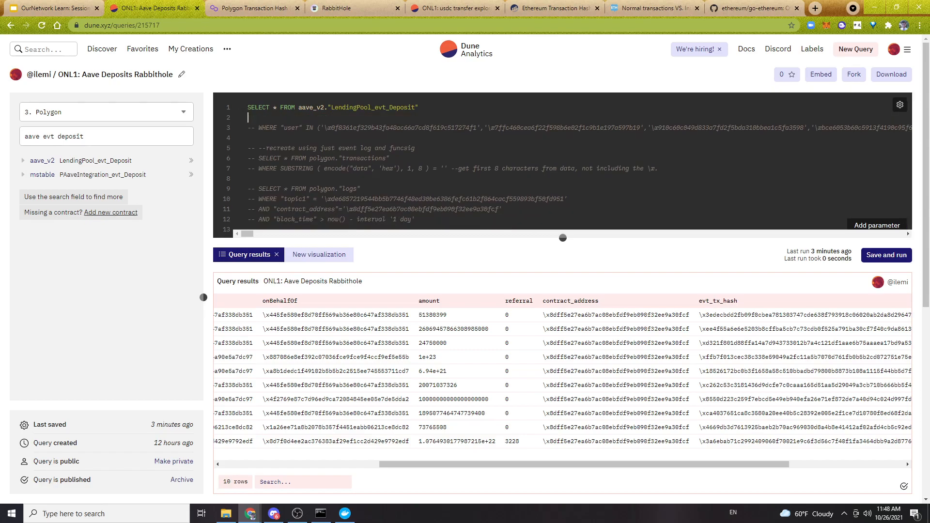
{"action": "key", "text": "ctrl+z"}
{"action": "key", "text": "ctrl+z"}
{"action": "key", "text": "ctrl+z"}
{"action": "key", "text": "ctrl+z"}
{"action": "key", "text": "ctrl+z"}
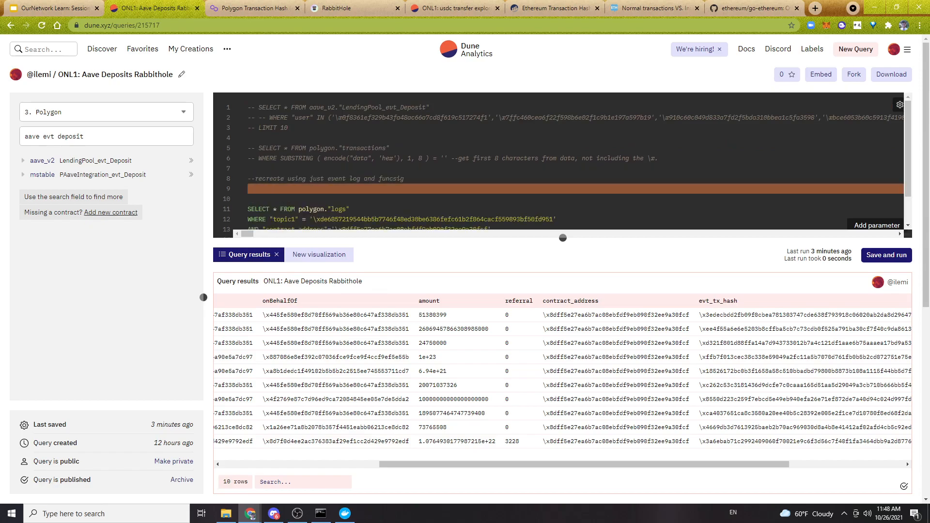
{"action": "key", "text": "ctrl+z"}
{"action": "key", "text": "ctrl+z"}
{"action": "key", "text": "ctrl+z"}
{"action": "key", "text": "ctrl+z"}
{"action": "key", "text": "ctrl+z"}
{"action": "key", "text": "ctrl+z"}
{"action": "key", "text": "ctrl+z"}
{"action": "key", "text": "ctrl+z"}
{"action": "key", "text": "ctrl+z"}
{"action": "key", "text": "ctrl+z"}
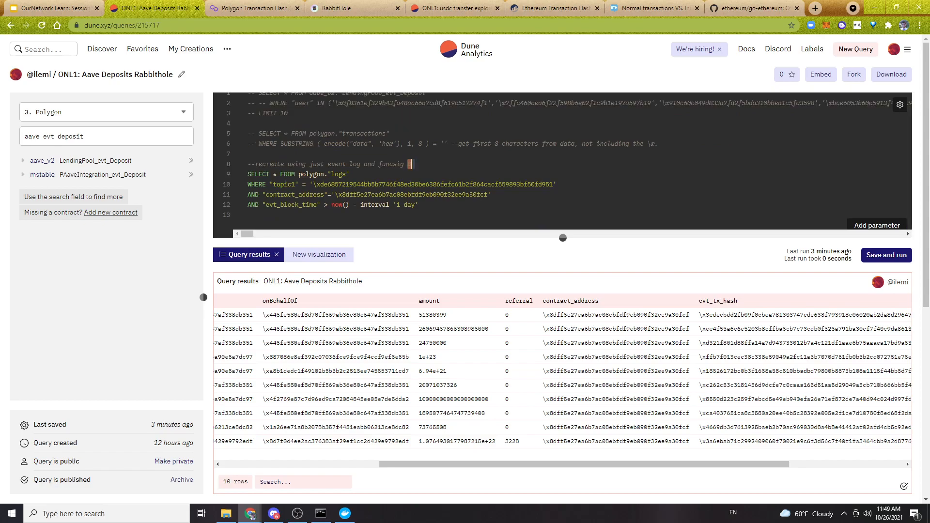
{"action": "key", "text": "ctrl+z"}
{"action": "key", "text": "ctrl+z"}
{"action": "key", "text": "ctrl+z"}
{"action": "key", "text": "ctrl+z"}
{"action": "key", "text": "ctrl+z"}
{"action": "key", "text": "ctrl+z"}
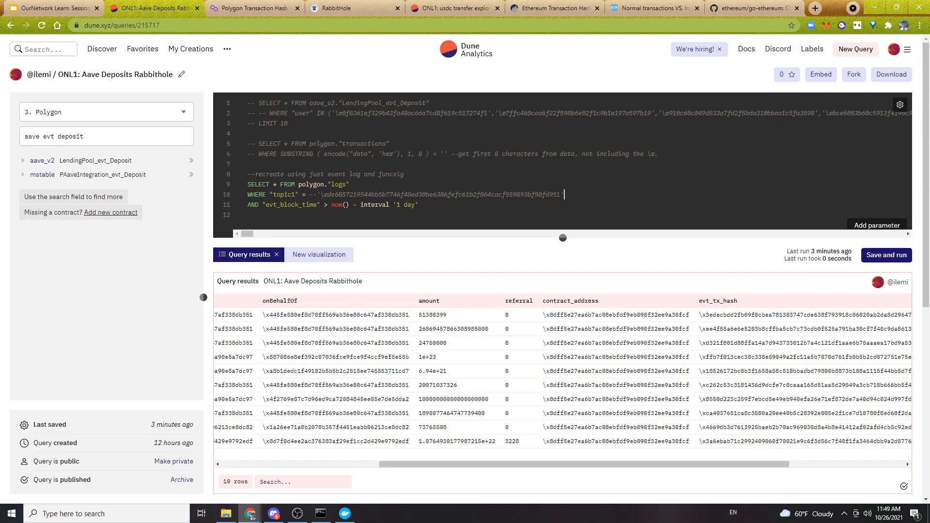
{"action": "key", "text": "ctrl+z"}
{"action": "key", "text": "ctrl+z"}
{"action": "key", "text": "ctrl+z"}
{"action": "key", "text": "ctrl+z"}
{"action": "key", "text": "ctrl+z"}
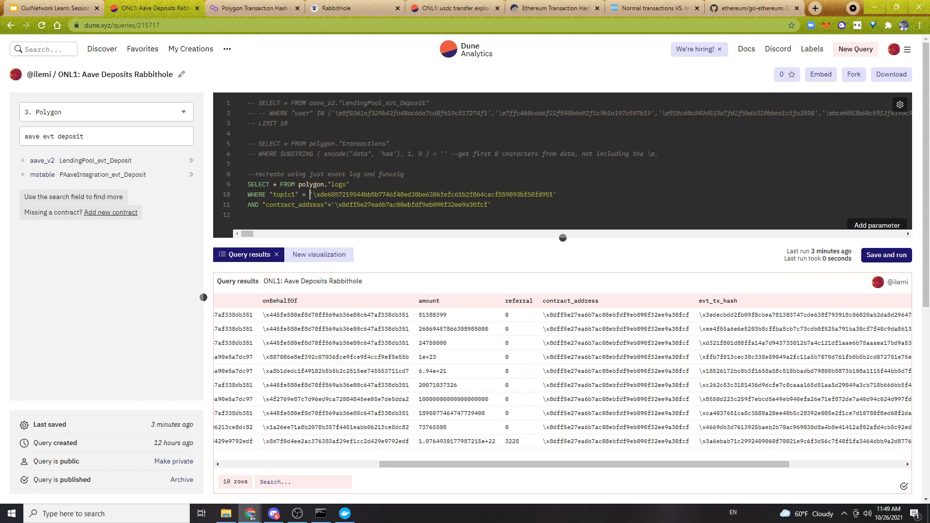
{"action": "key", "text": "ctrl+z"}
{"action": "key", "text": "ctrl+z"}
{"action": "key", "text": "ctrl+z"}
{"action": "key", "text": "ctrl+z"}
{"action": "key", "text": "ctrl+z"}
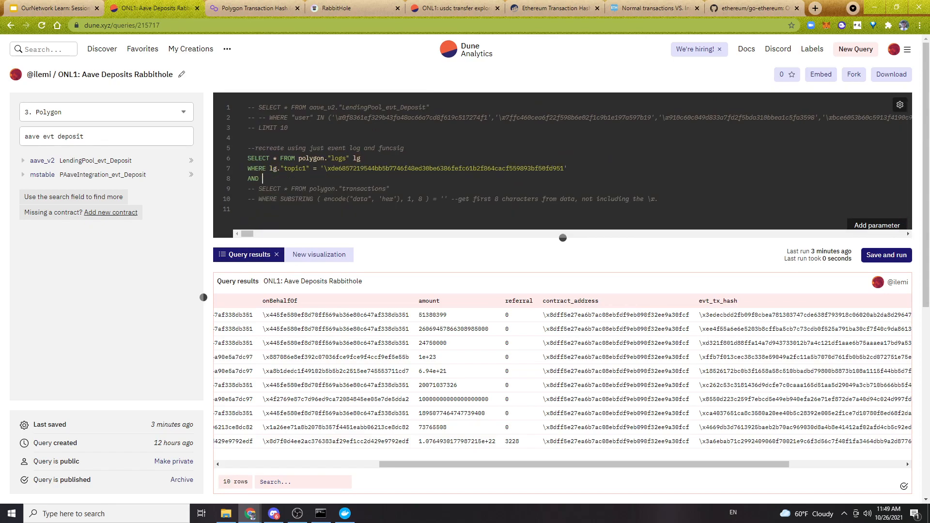
{"action": "key", "text": "ctrl+shift+z"}
{"action": "key", "text": "ctrl+shift+z"}
{"action": "key", "text": "ctrl+shift+z"}
{"action": "key", "text": "ctrl+shift+z"}
{"action": "key", "text": "ctrl+shift+z"}
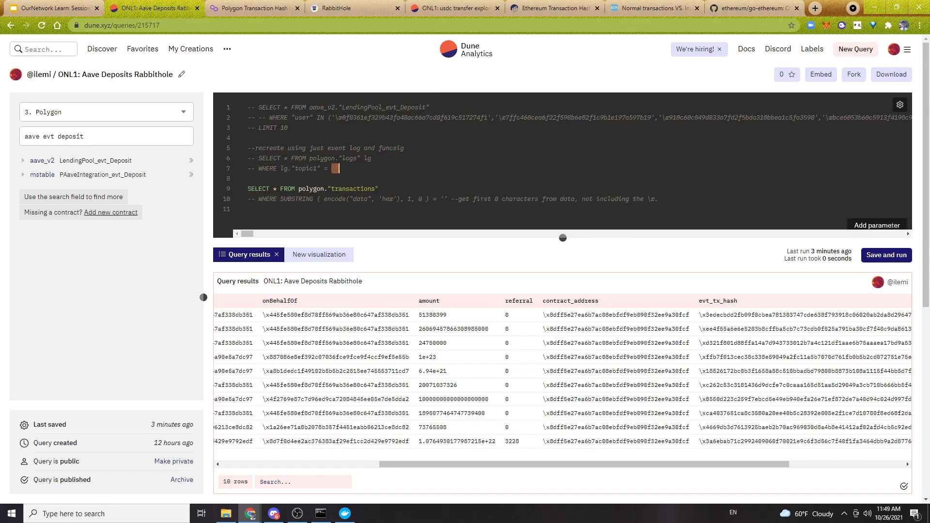
{"action": "key", "text": "ctrl+shift+z"}
{"action": "key", "text": "ctrl+shift+z"}
{"action": "key", "text": "ctrl+shift+z"}
{"action": "key", "text": "ctrl+shift+z"}
{"action": "key", "text": "ctrl+shift+z"}
{"action": "key", "text": "ctrl+shift+z"}
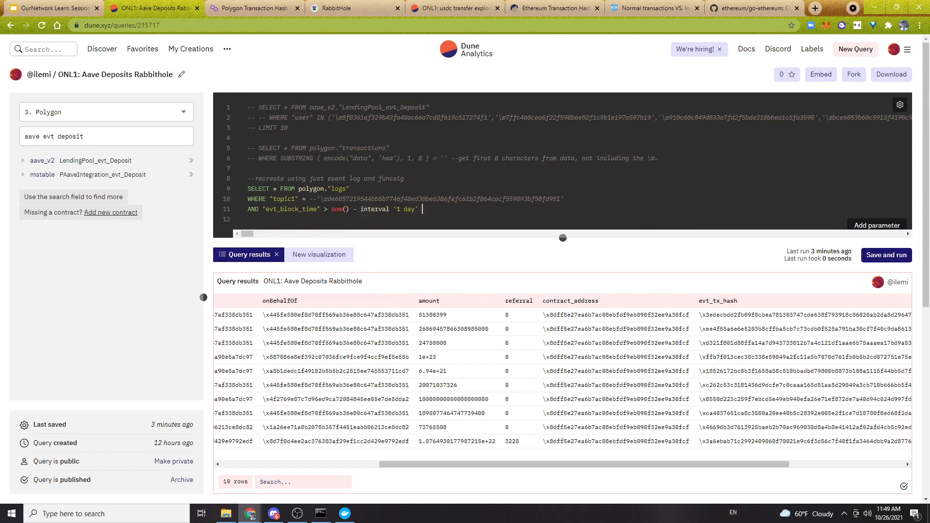
{"action": "key", "text": "ctrl+shift+z"}
{"action": "key", "text": "ctrl+shift+z"}
{"action": "key", "text": "ctrl+shift+z"}
{"action": "key", "text": "ctrl+shift+z"}
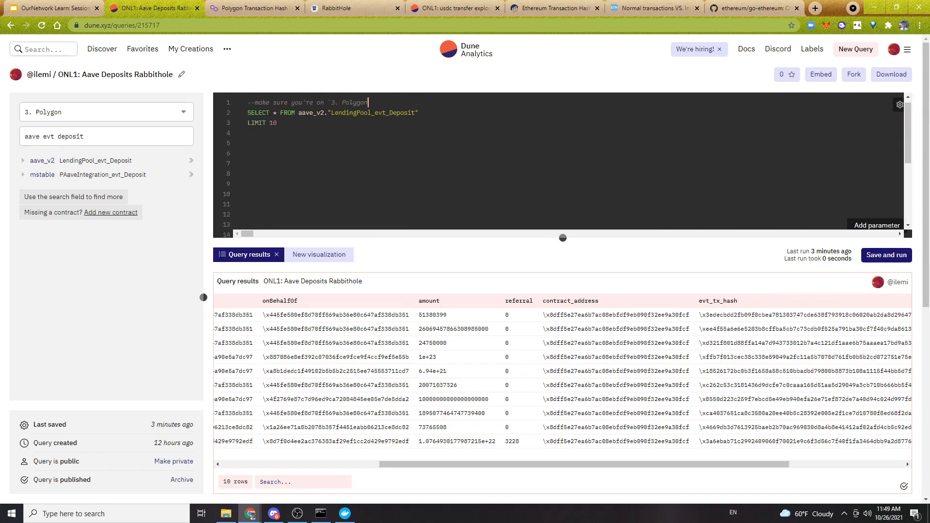
Open the event logs of the transaction on polygonscan and look through its log entries.
{"action": "left_click", "coordinate": [227, 4]}
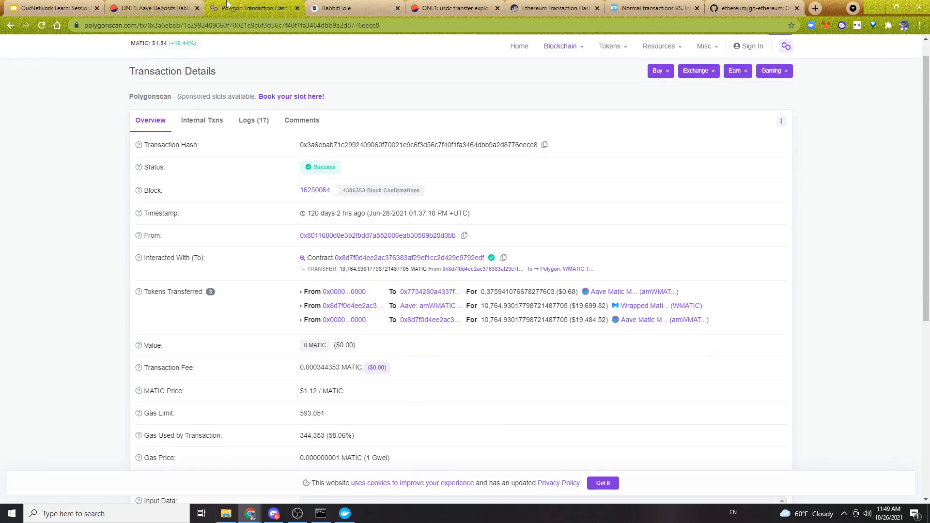
{"action": "left_click", "coordinate": [252, 121]}
{"action": "scroll", "coordinate": [130, 275], "scroll_direction": "down", "scroll_amount": 15}
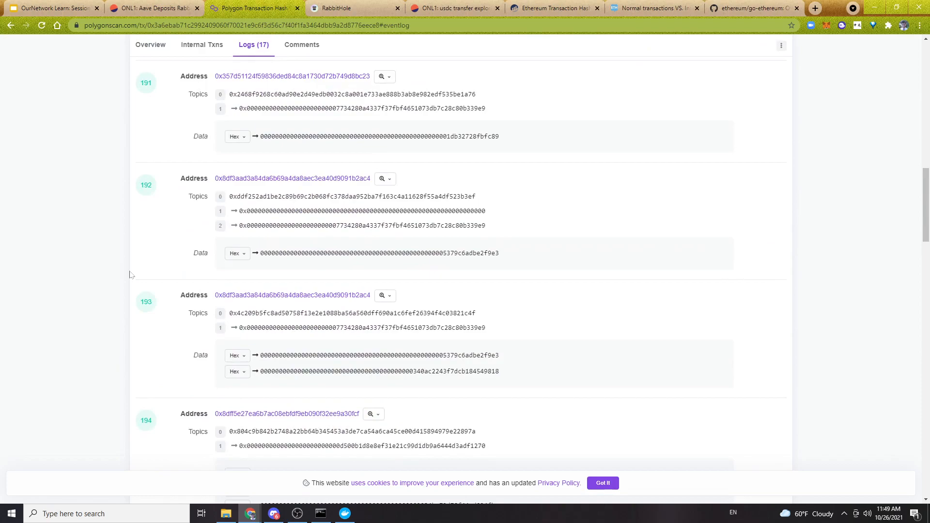
{"action": "scroll", "coordinate": [129, 276], "scroll_direction": "up", "scroll_amount": 20}
Switch back to the Dune query, remove two blank lines below LIMIT 10 and glance at the session slide.
{"action": "key", "text": "ctrl+shift+Tab"}
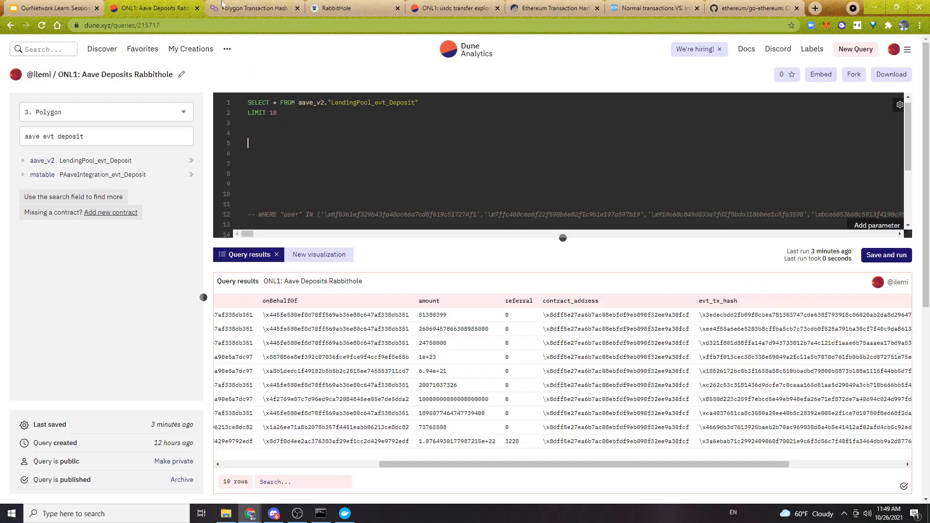
{"action": "key", "text": "Delete"}
{"action": "key", "text": "Delete"}
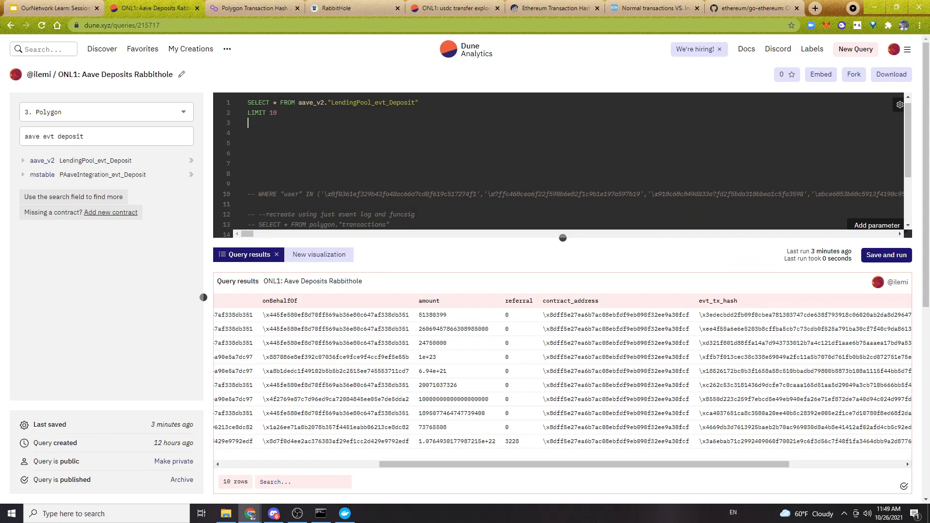
{"action": "left_click", "coordinate": [103, 6]}
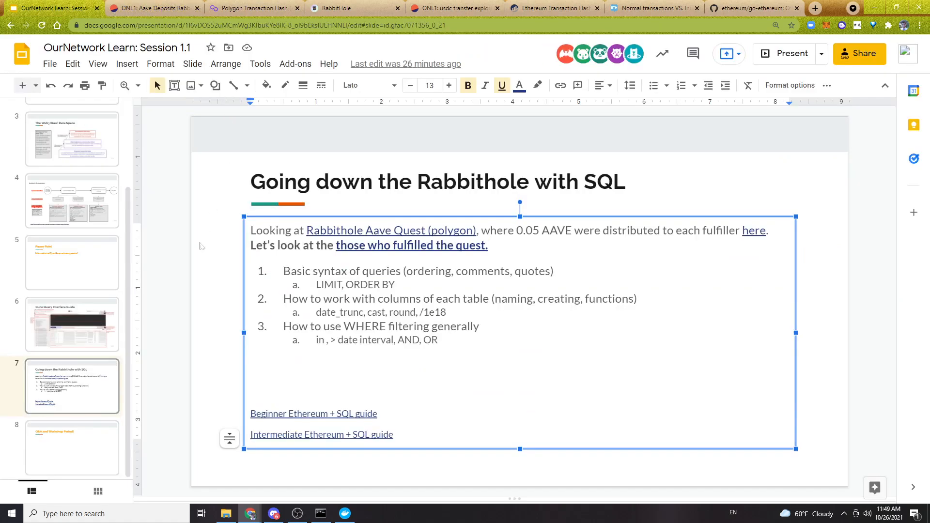
{"action": "left_click", "coordinate": [154, 5]}
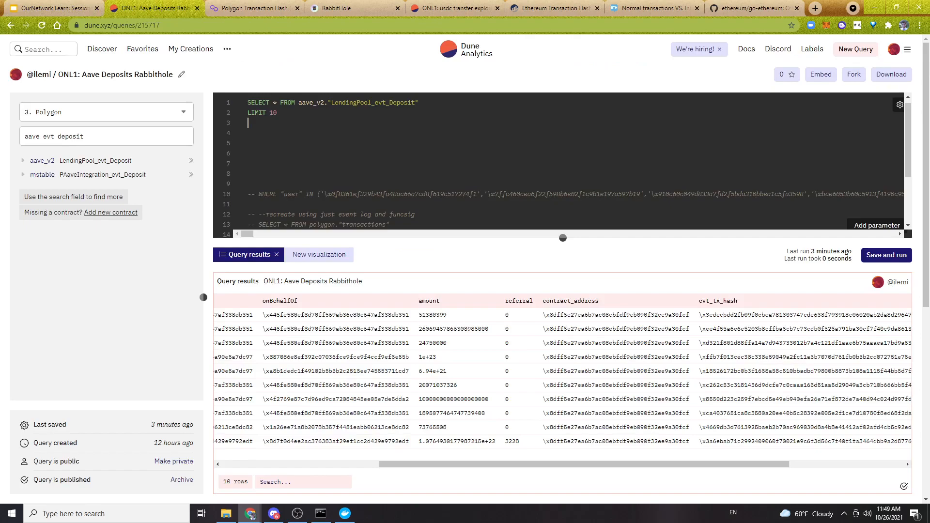
Uncomment the four-line polygon."logs" query at the end of the SQL.
{"action": "scroll", "coordinate": [567, 164], "scroll_direction": "down", "scroll_amount": 3}
{"action": "scroll", "coordinate": [567, 164], "scroll_direction": "down", "scroll_amount": 1}
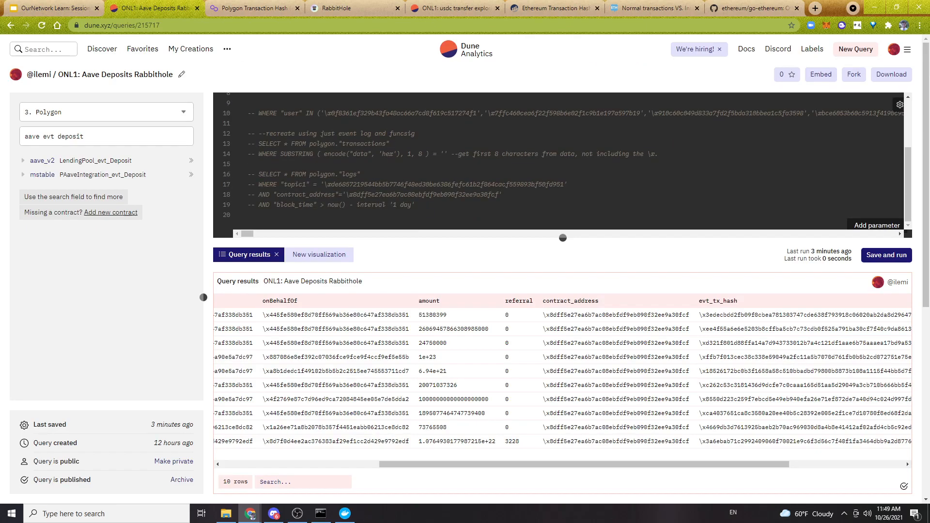
{"action": "scroll", "coordinate": [567, 165], "scroll_direction": "up", "scroll_amount": 4}
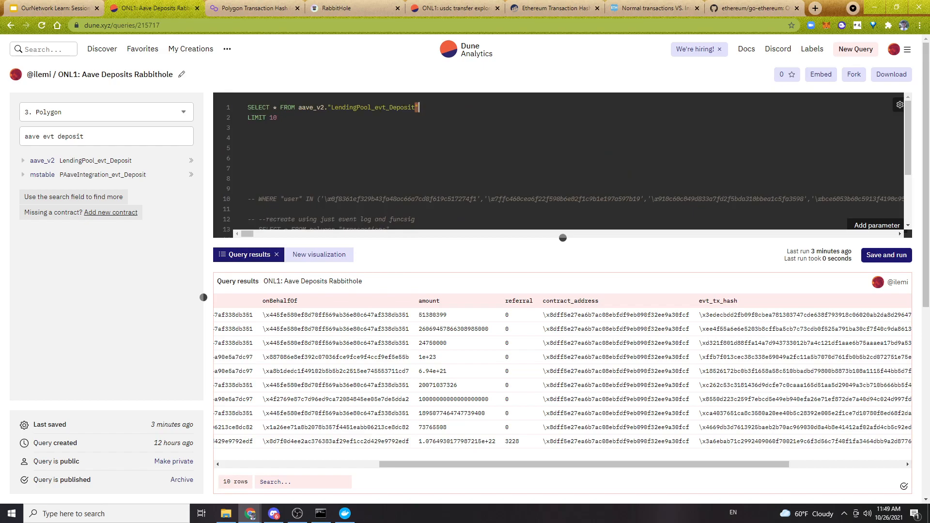
{"action": "scroll", "coordinate": [567, 164], "scroll_direction": "down", "scroll_amount": 3}
{"action": "scroll", "coordinate": [567, 164], "scroll_direction": "up", "scroll_amount": 1}
{"action": "scroll", "coordinate": [567, 164], "scroll_direction": "down", "scroll_amount": 1}
{"action": "left_click_drag", "start_coordinate": [421, 205], "coordinate": [213, 173]}
{"action": "key", "text": "ctrl+slash"}
{"action": "left_click", "coordinate": [249, 164]}
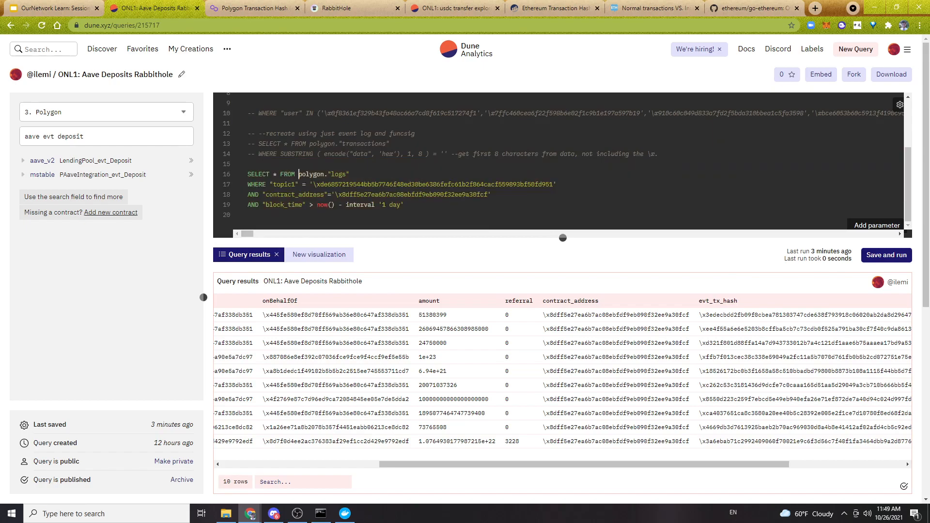
Move the polygon."logs" query from the end of the SQL up to line 4, below LIMIT 10.
{"action": "scroll", "coordinate": [562, 160], "scroll_direction": "up", "scroll_amount": 3}
{"action": "scroll", "coordinate": [411, 198], "scroll_direction": "down", "scroll_amount": 3}
{"action": "left_click_drag", "start_coordinate": [410, 157], "coordinate": [248, 126]}
{"action": "key", "text": "ctrl+c"}
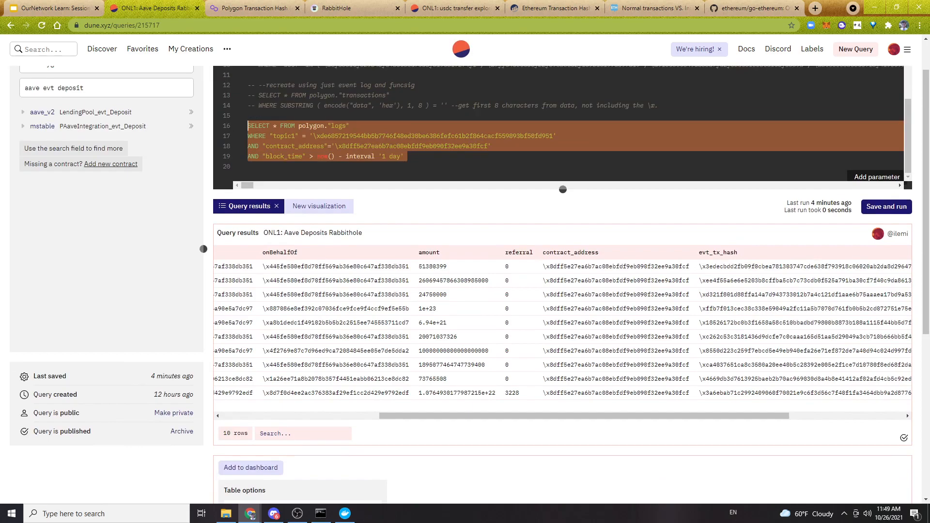
{"action": "key", "text": "BackSpace"}
{"action": "scroll", "coordinate": [562, 124], "scroll_direction": "up", "scroll_amount": 3}
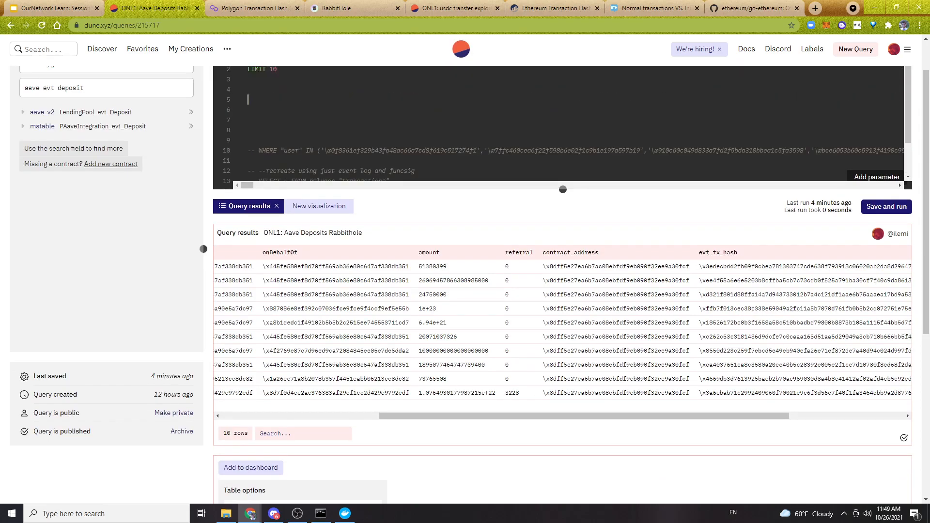
{"action": "key", "text": "Up"}
{"action": "key", "text": "ctrl+v"}
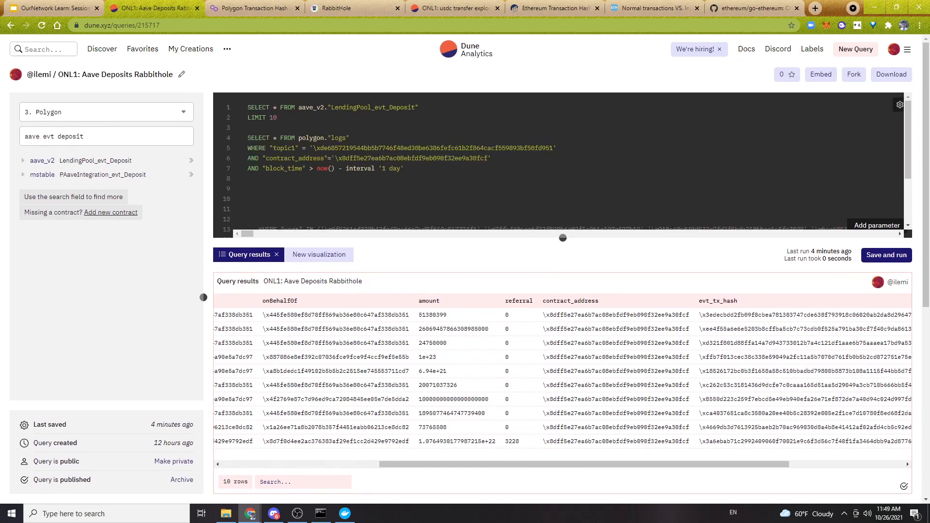
Comment out the "contract_address" and "block_time" conditions of the polygon."logs" query.
{"action": "key", "text": "shift+Up"}
{"action": "key", "text": "shift+Up"}
{"action": "key", "text": "ctrl+slash"}
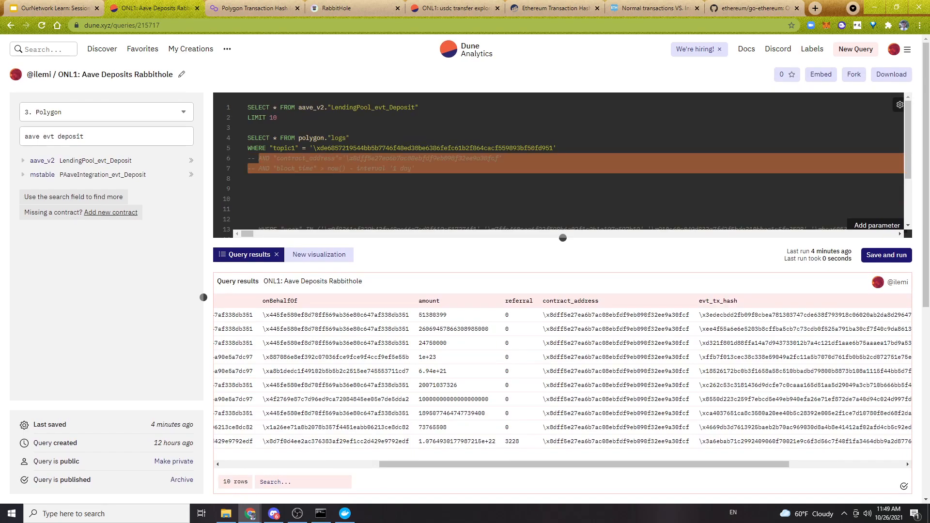
Copy the topic1 hash from the logs query and find it in the transaction's event logs on polygonscan.
{"action": "double_click", "coordinate": [319, 148]}
{"action": "key", "text": "ctrl+c"}
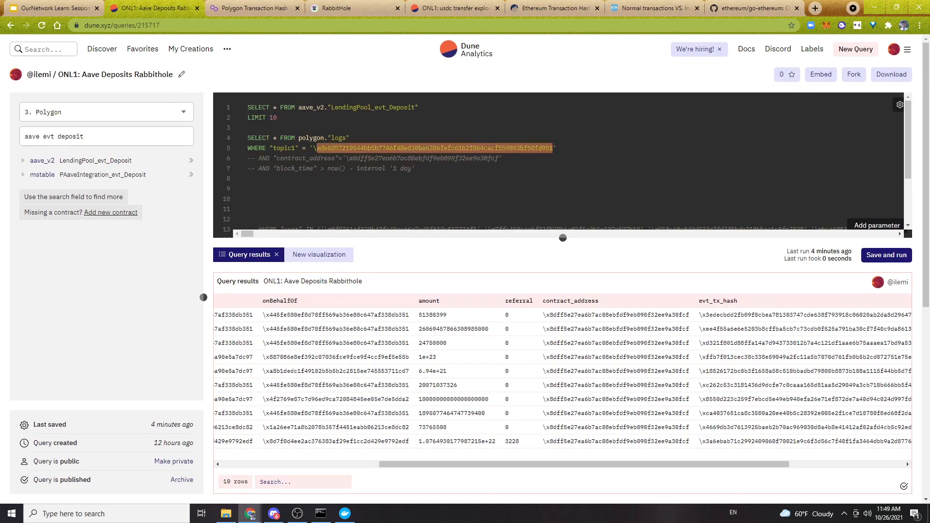
{"action": "key", "text": "ctrl+Tab"}
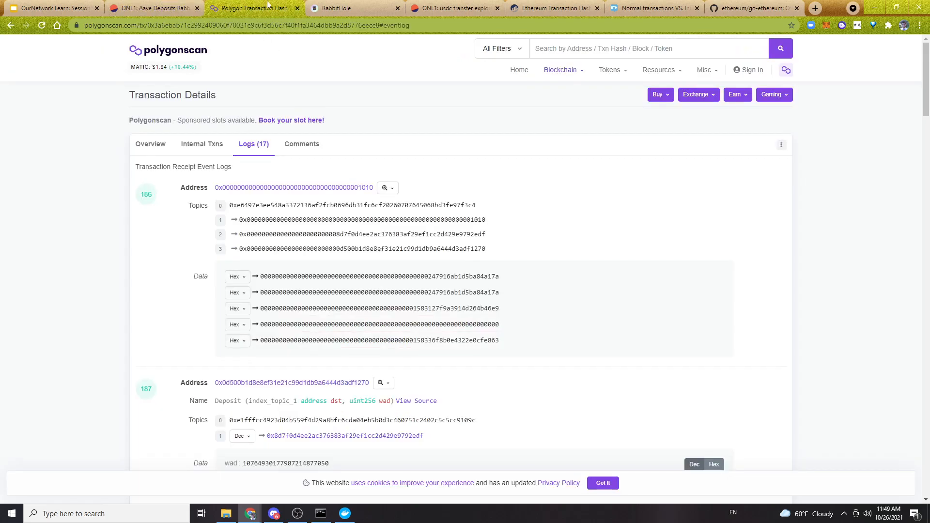
{"action": "key", "text": "ctrl+f"}
{"action": "key", "text": "ctrl+v"}
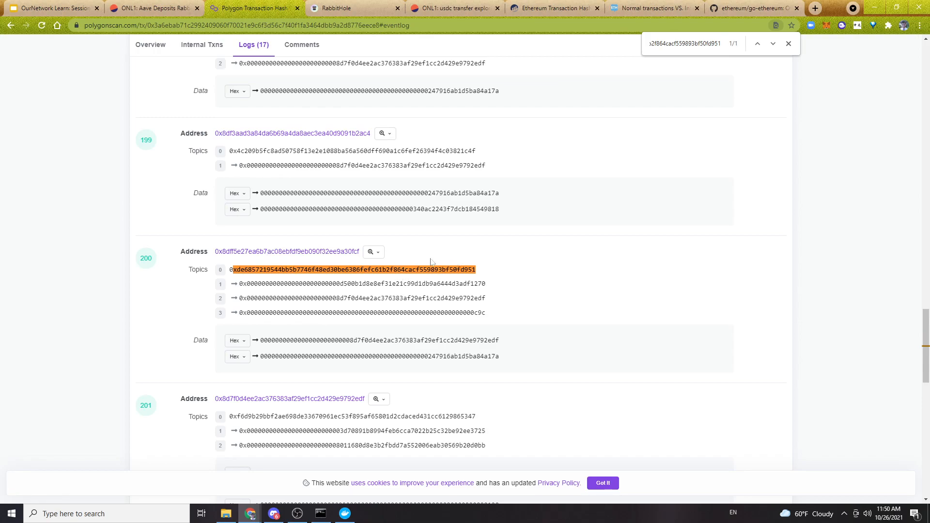
Return to Dune and compare the aave_v2."LendingPool_evt_Deposit" query with the polygon."logs" query filtered on topic1.
{"action": "left_click", "coordinate": [82, 6]}
{"action": "left_click", "coordinate": [140, 7]}
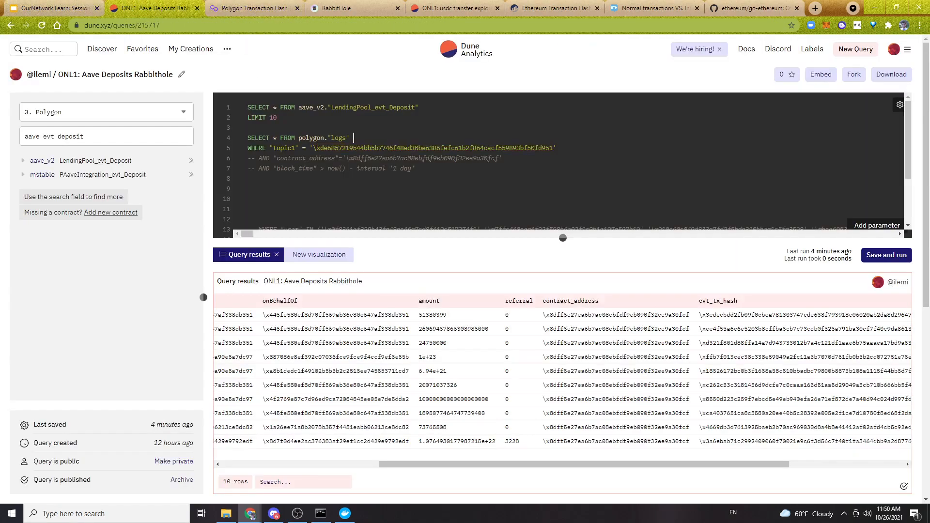
{"action": "left_click_drag", "start_coordinate": [558, 148], "coordinate": [247, 107]}
{"action": "left_click", "coordinate": [248, 128]}
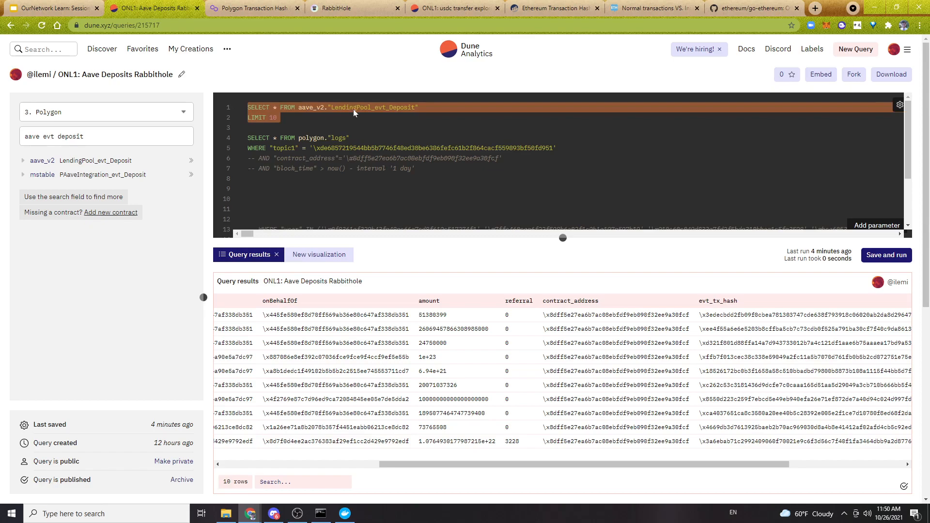
{"action": "left_click_drag", "start_coordinate": [309, 118], "coordinate": [248, 107]}
{"action": "left_click", "coordinate": [282, 118]}
{"action": "double_click", "coordinate": [436, 148]}
{"action": "left_click", "coordinate": [282, 118]}
{"action": "left_click_drag", "start_coordinate": [557, 149], "coordinate": [231, 90]}
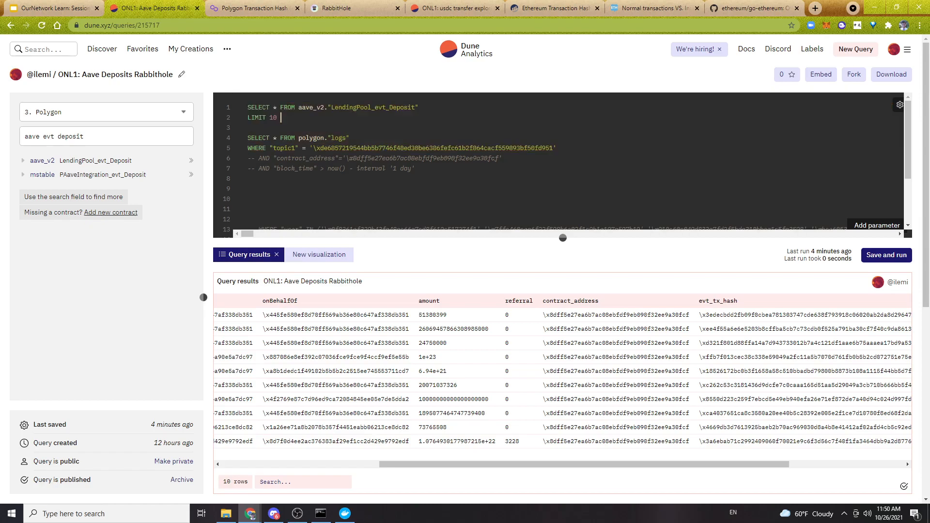
On polygonscan, open the contract address that emitted log 200 in a new tab and view its verified source code.
{"action": "left_click", "coordinate": [257, 7]}
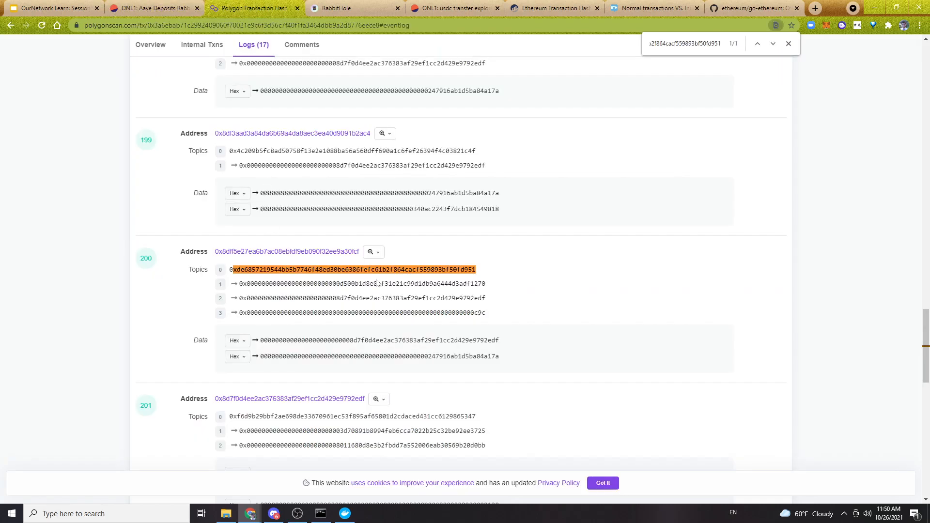
{"action": "right_click", "coordinate": [277, 253]}
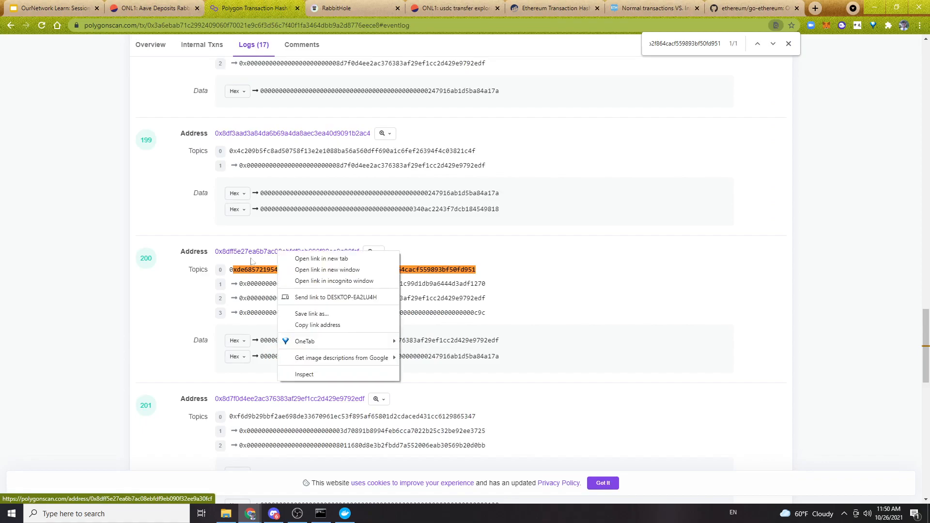
{"action": "left_click", "coordinate": [322, 259]}
{"action": "left_click", "coordinate": [315, 8]}
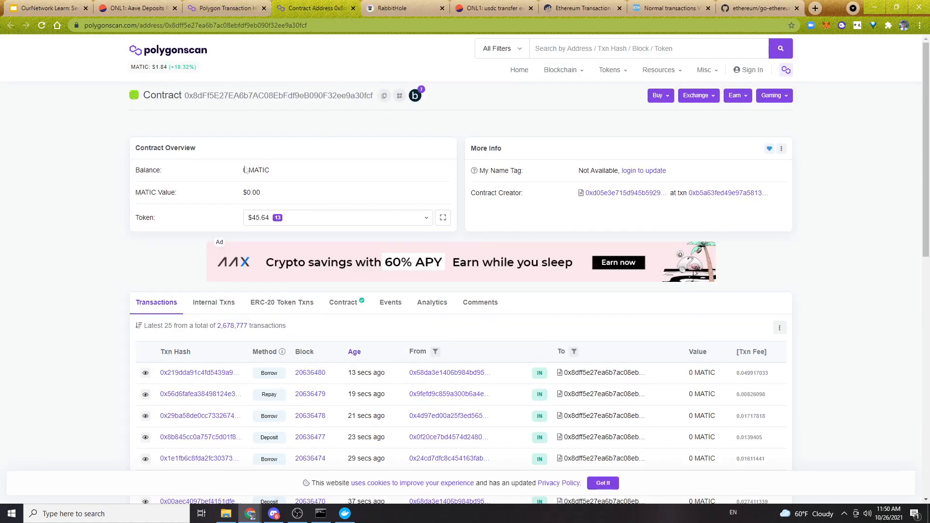
{"action": "scroll", "coordinate": [482, 214], "scroll_direction": "down", "scroll_amount": 1}
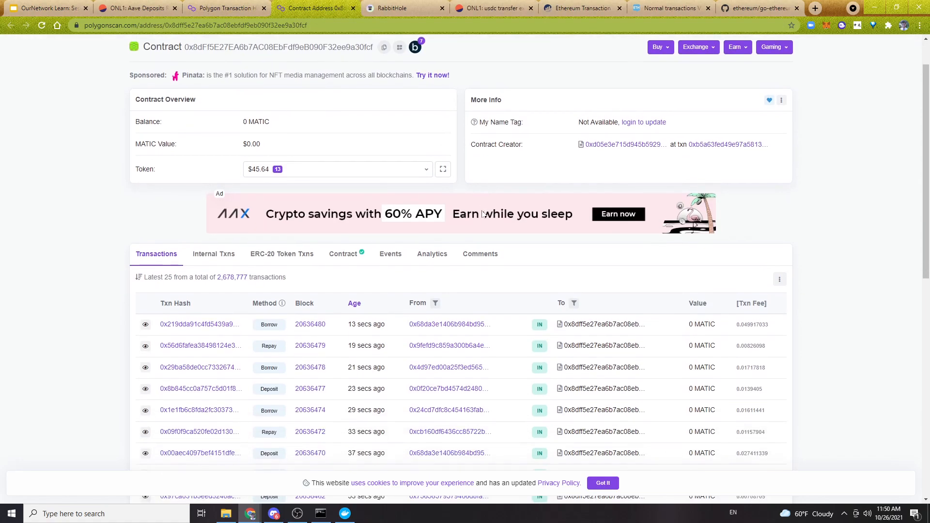
{"action": "left_click", "coordinate": [343, 254]}
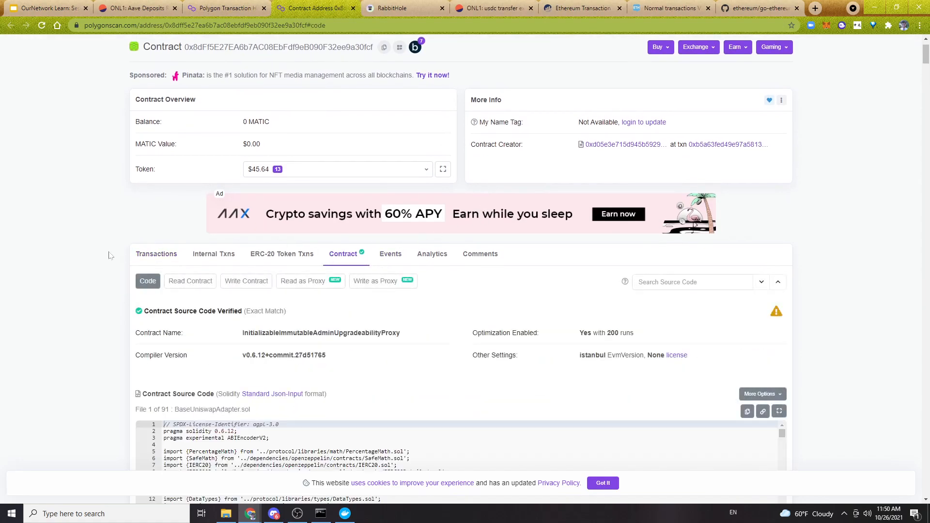
{"action": "scroll", "coordinate": [110, 254], "scroll_direction": "down", "scroll_amount": 5}
{"action": "scroll", "coordinate": [109, 253], "scroll_direction": "up", "scroll_amount": 3}
{"action": "scroll", "coordinate": [109, 253], "scroll_direction": "down", "scroll_amount": 2}
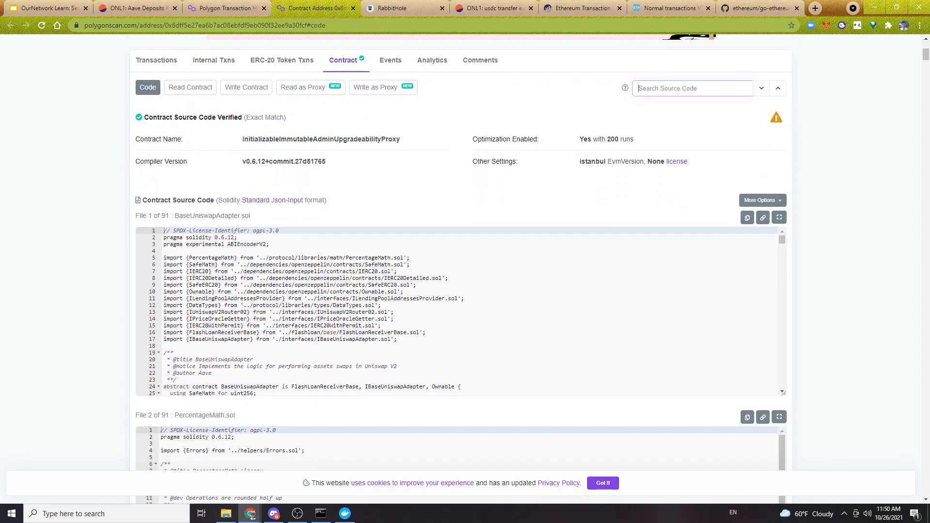
Search the contract's source code for "Deposit", stepping through the matches to the event definition in the ILendingPool interface.
{"action": "type", "text": "Deposit"}
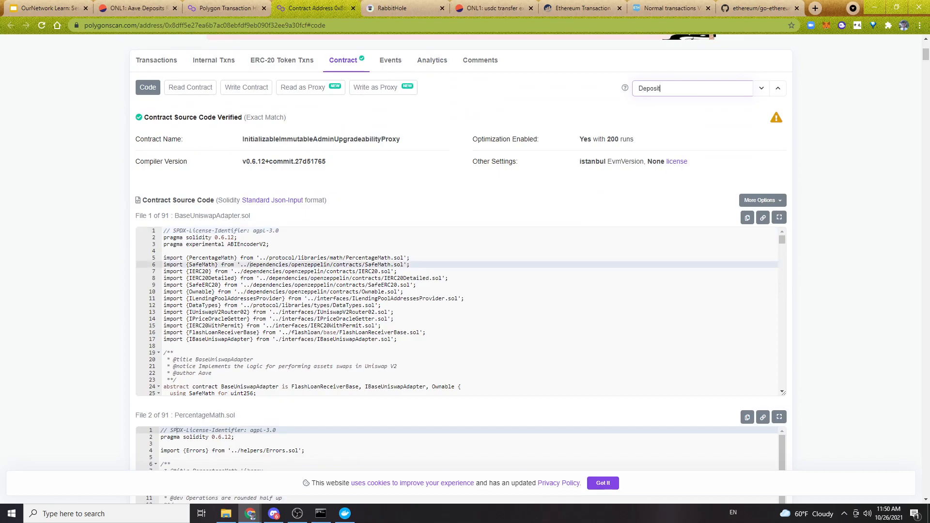
{"action": "scroll", "coordinate": [294, 234], "scroll_direction": "up", "scroll_amount": 5}
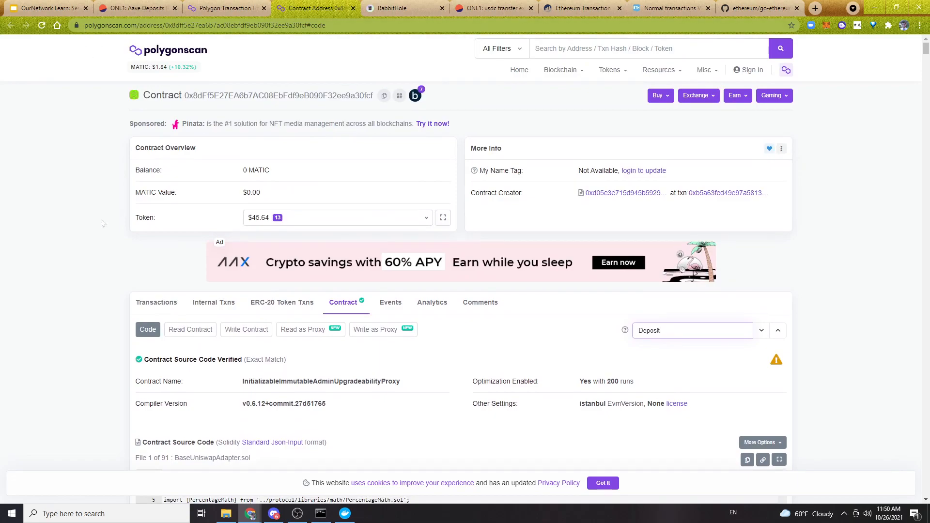
{"action": "scroll", "coordinate": [107, 220], "scroll_direction": "down", "scroll_amount": 4}
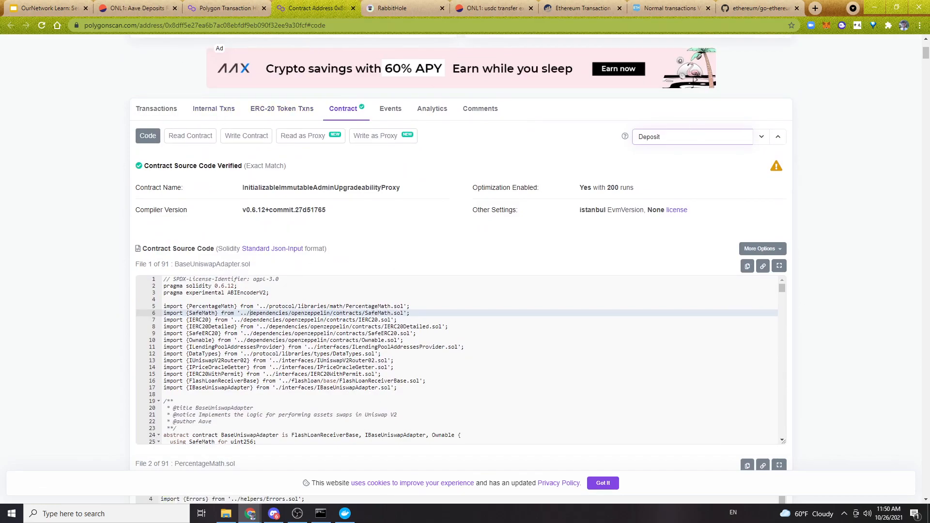
{"action": "left_click", "coordinate": [133, 8]}
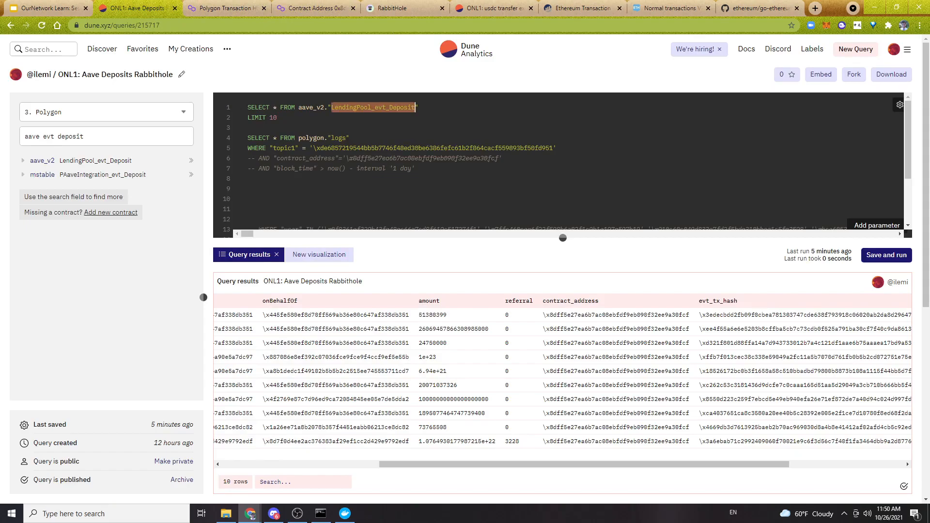
{"action": "left_click_drag", "start_coordinate": [415, 107], "coordinate": [407, 107]}
{"action": "left_click", "coordinate": [312, 7]}
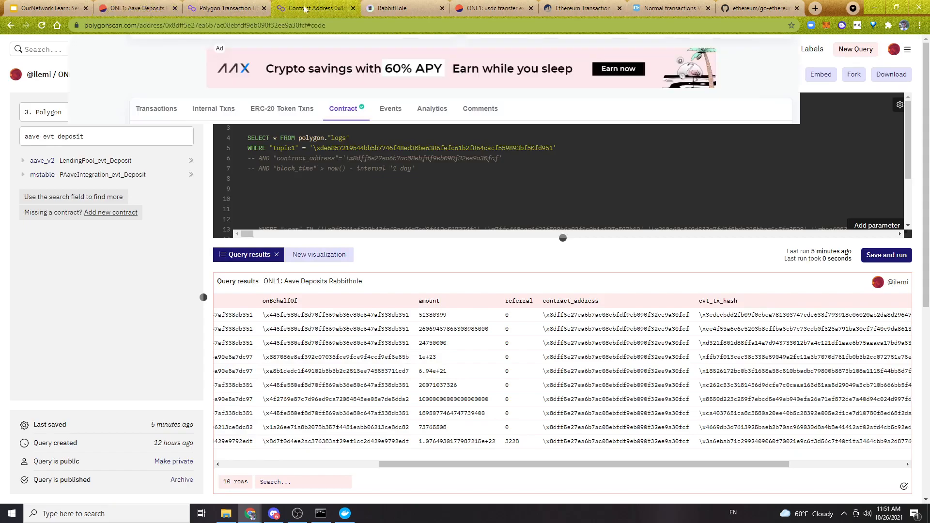
{"action": "key", "text": "Return"}
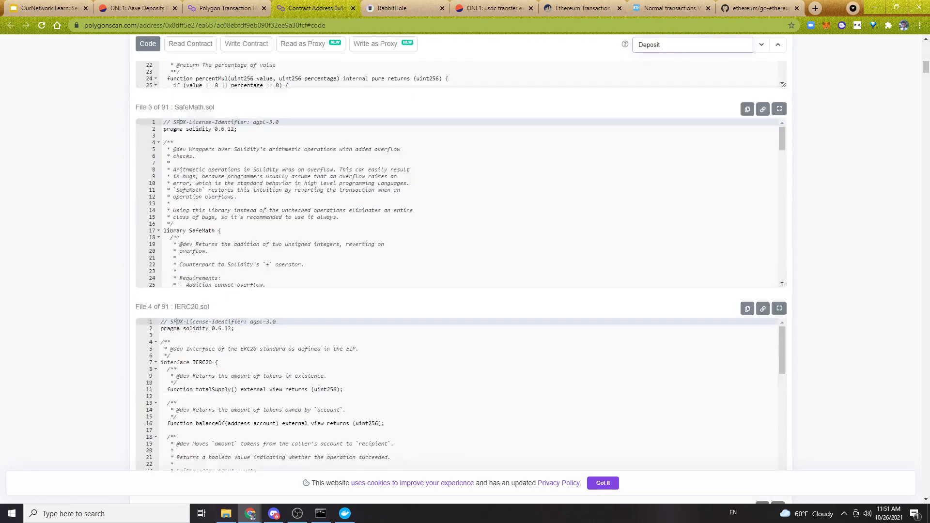
{"action": "key", "text": "Return"}
{"action": "key", "text": "Return"}
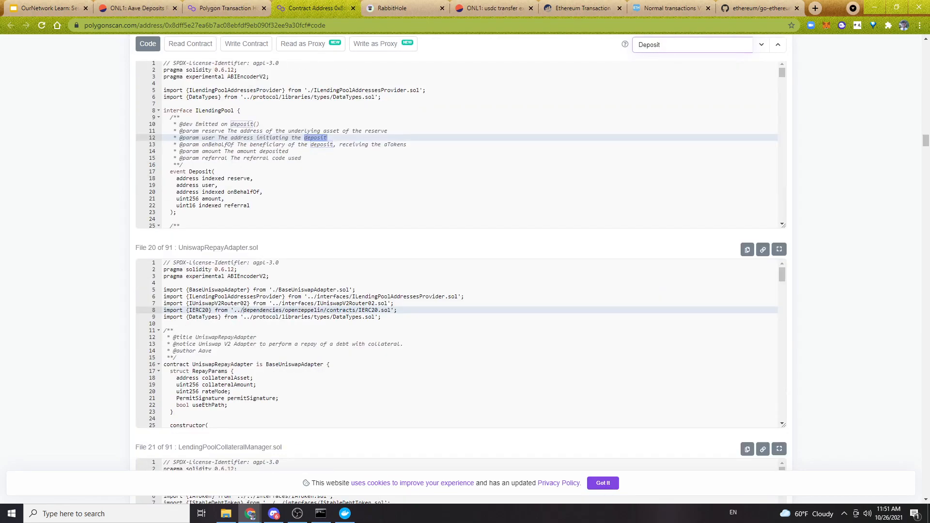
Examine the Deposit event definition in ILendingPool line by line, distinguishing its indexed parameters from the non-indexed ones.
{"action": "left_click_drag", "start_coordinate": [177, 212], "coordinate": [146, 173]}
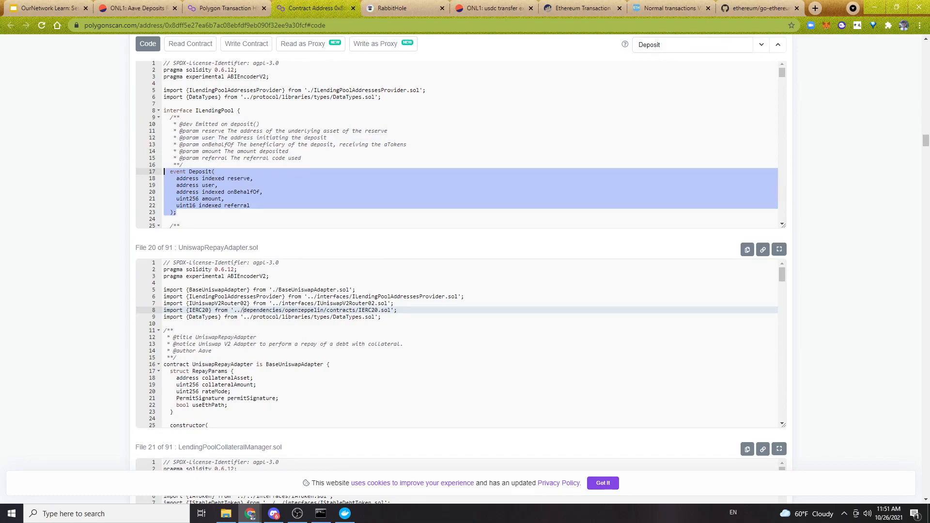
{"action": "triple_click", "coordinate": [237, 178]}
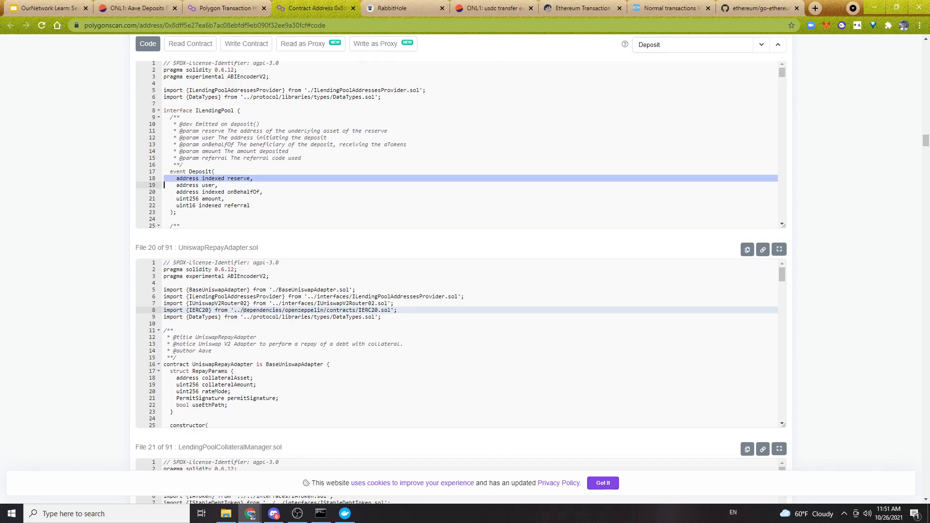
{"action": "triple_click", "coordinate": [216, 185]}
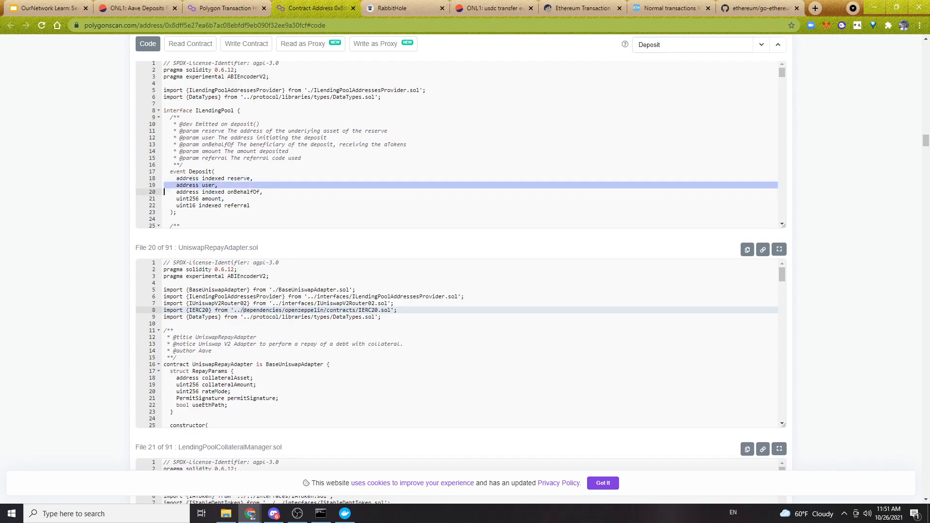
{"action": "triple_click", "coordinate": [237, 193]}
{"action": "triple_click", "coordinate": [279, 199]}
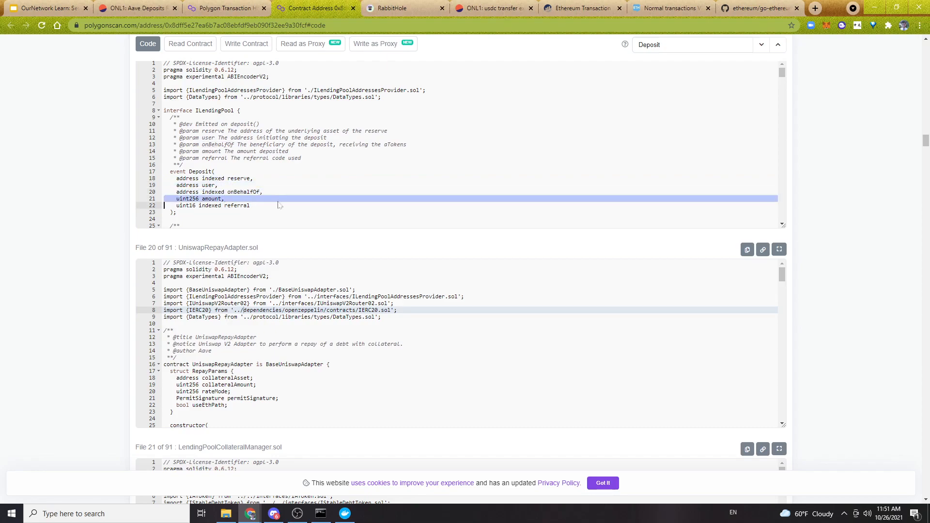
{"action": "triple_click", "coordinate": [246, 206]}
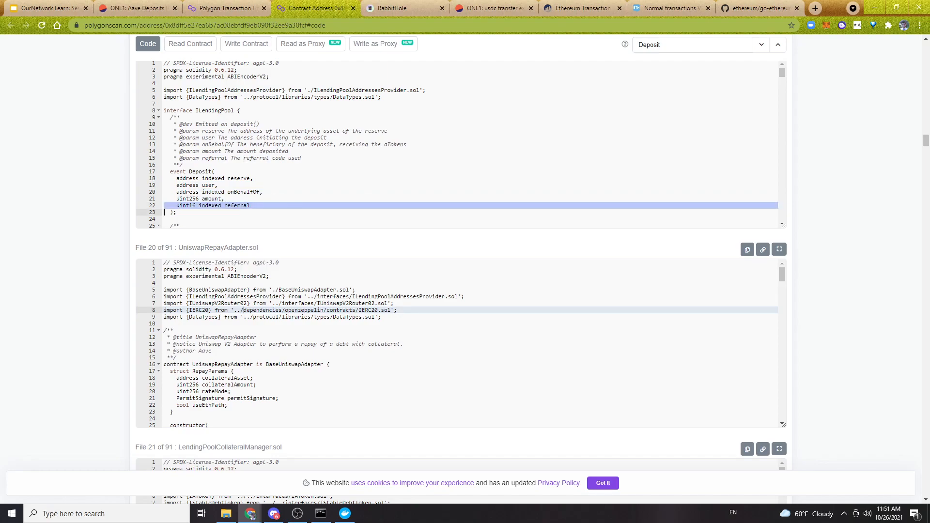
{"action": "left_click", "coordinate": [251, 206]}
{"action": "triple_click", "coordinate": [252, 206]}
{"action": "triple_click", "coordinate": [271, 192]}
{"action": "triple_click", "coordinate": [262, 178]}
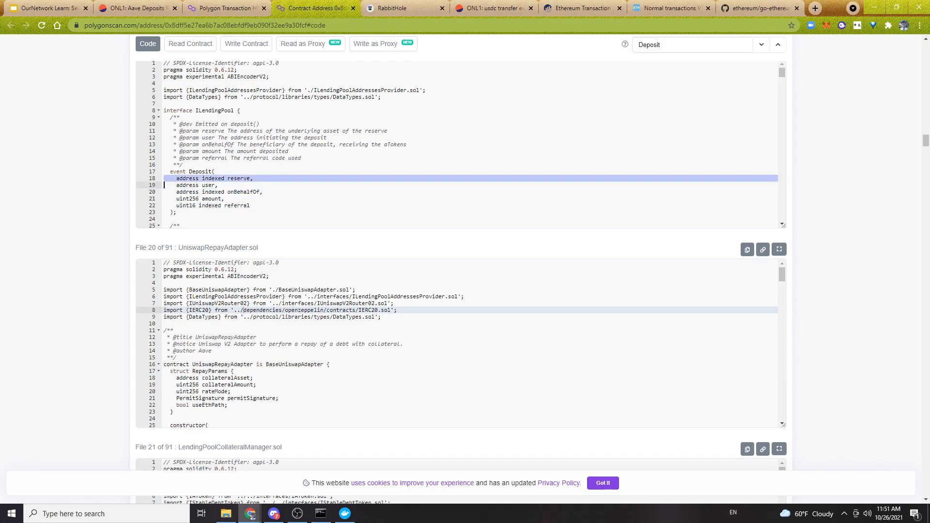
{"action": "triple_click", "coordinate": [286, 186]}
{"action": "triple_click", "coordinate": [223, 199]}
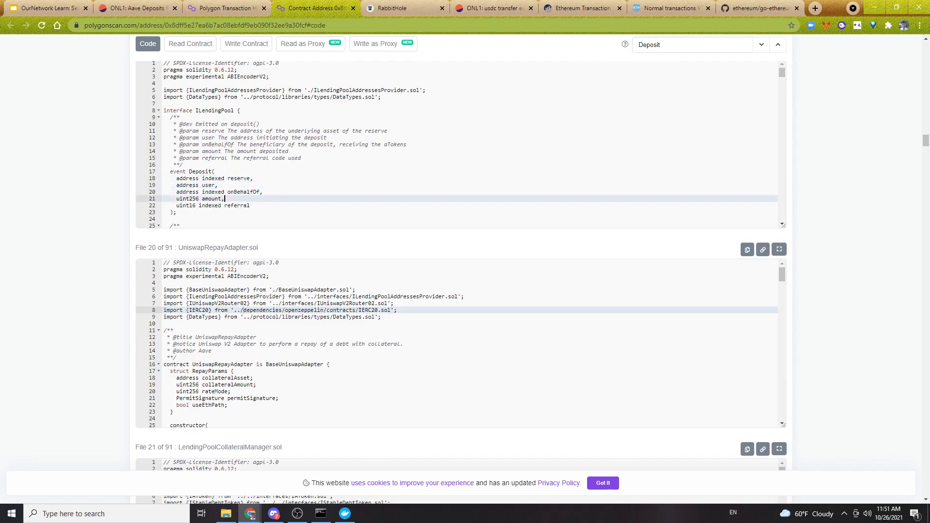
{"action": "left_click", "coordinate": [266, 193]}
{"action": "left_click", "coordinate": [253, 206]}
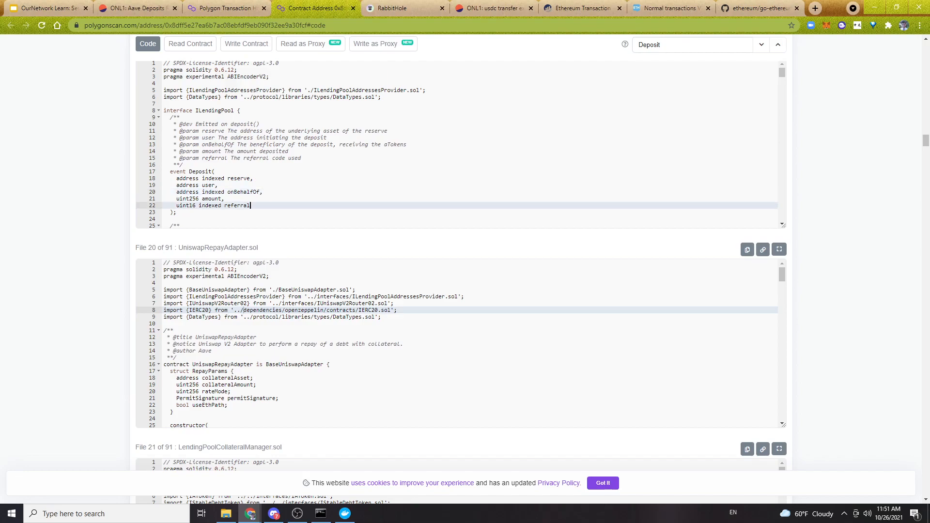
Return to the transaction's event logs and examine topics 1 to 3 and both data values of log 200.
{"action": "left_click", "coordinate": [215, 5]}
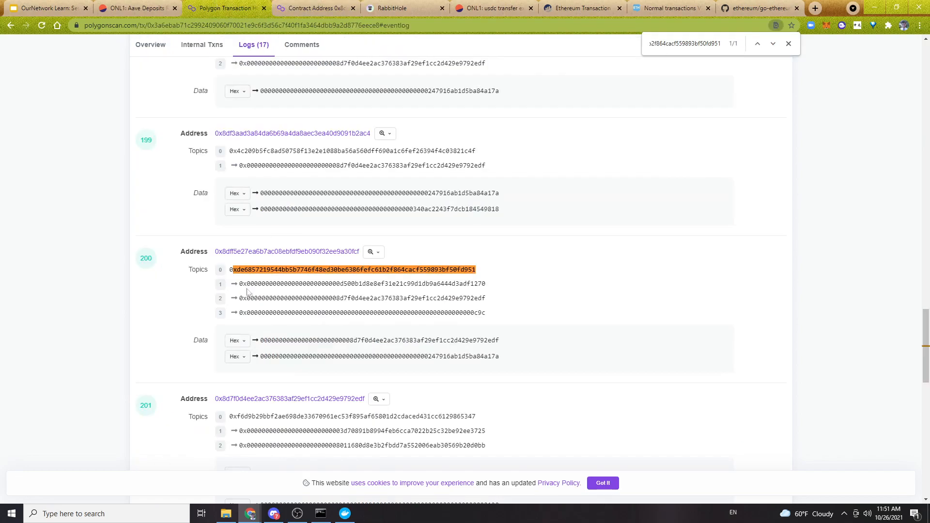
{"action": "left_click_drag", "start_coordinate": [239, 288], "coordinate": [523, 316]}
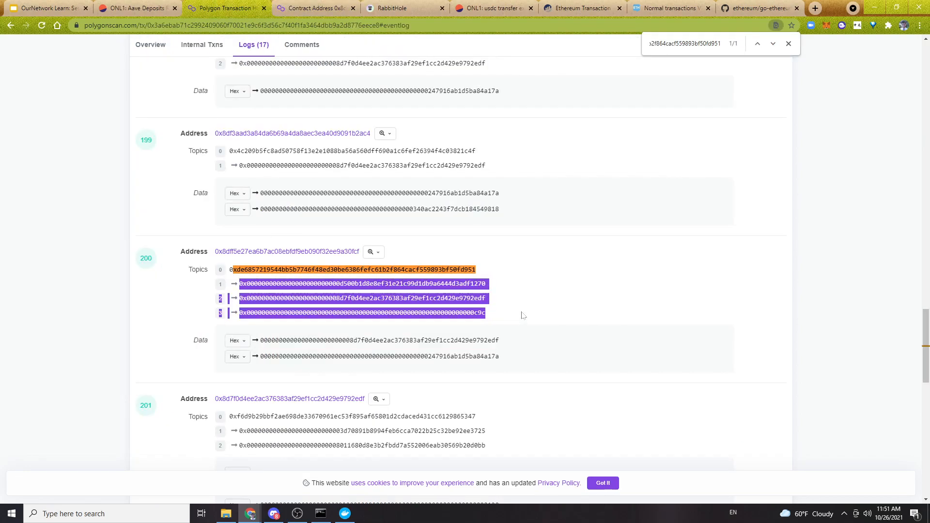
{"action": "left_click", "coordinate": [523, 315]}
{"action": "left_click_drag", "start_coordinate": [506, 361], "coordinate": [252, 345]}
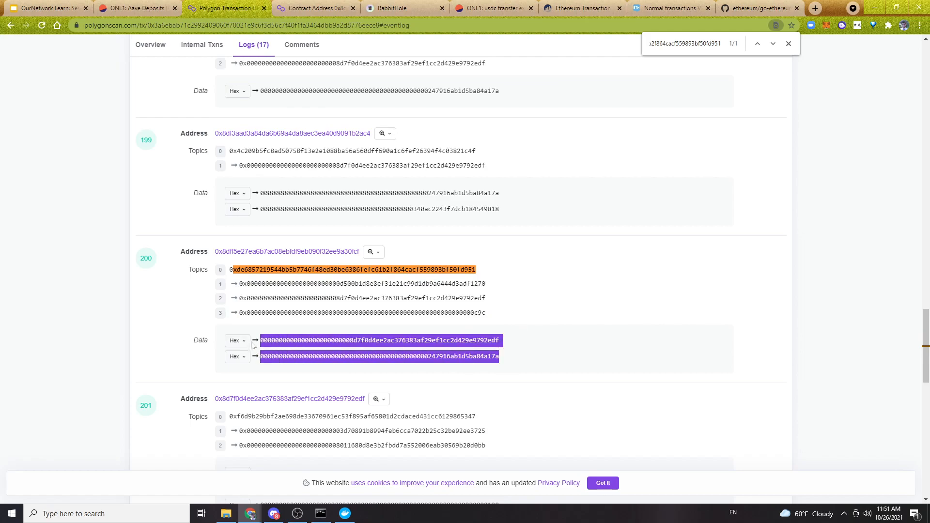
{"action": "left_click", "coordinate": [260, 324]}
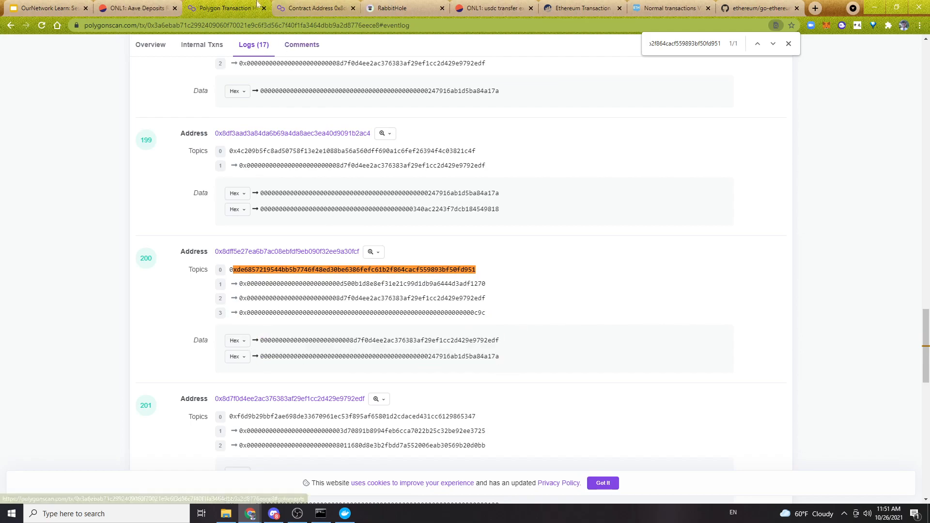
Switch to Dune and examine the decoded user, onBehalfOf and amount columns in the query results.
{"action": "left_click", "coordinate": [162, 7]}
{"action": "left_click_drag", "start_coordinate": [508, 465], "coordinate": [507, 465]}
{"action": "left_click_drag", "start_coordinate": [452, 343], "coordinate": [376, 344]}
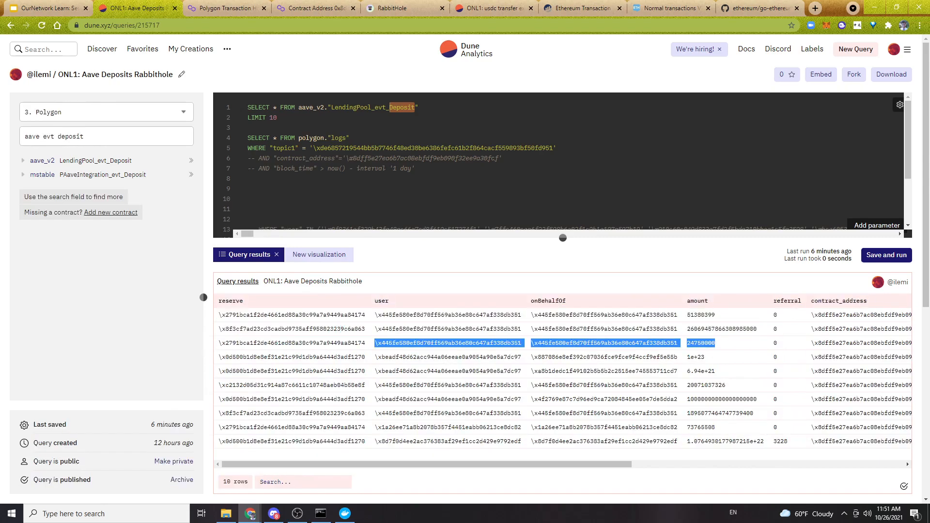
In the transaction's event logs on polygonscan, display the first data value of log 200 as an Address.
{"action": "left_click", "coordinate": [242, 7]}
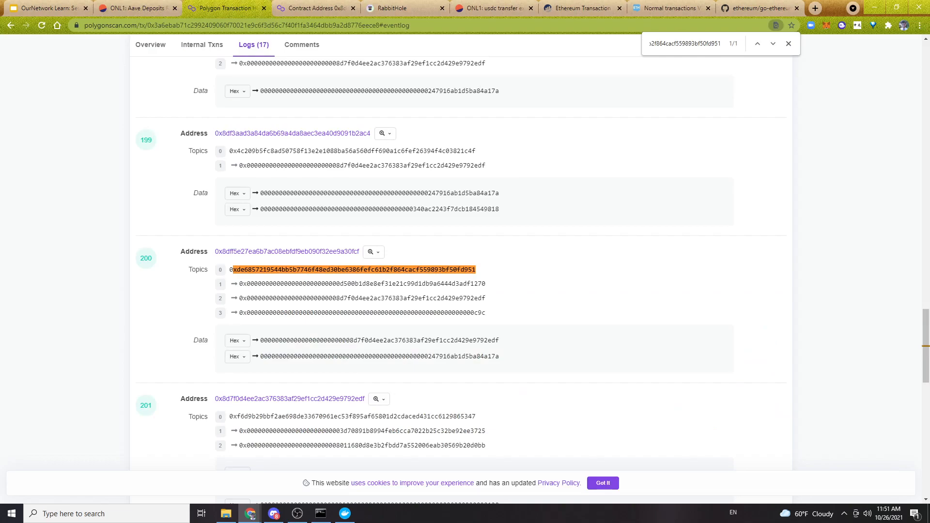
{"action": "left_click", "coordinate": [234, 341]}
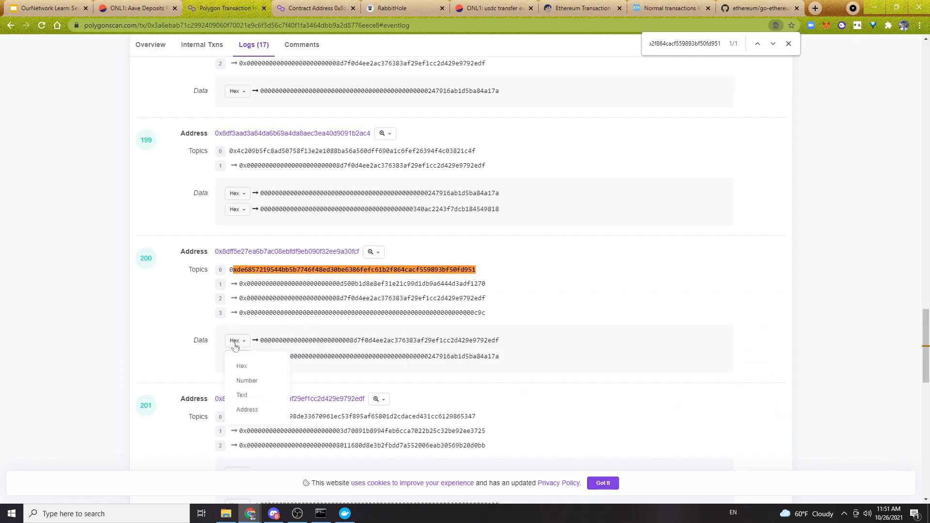
{"action": "left_click", "coordinate": [249, 409]}
Check the decoded deposit rows in Dune, focusing on onBehalfOf addresses, and check the transaction hash in the polygonscan page address.
{"action": "left_click", "coordinate": [162, 6]}
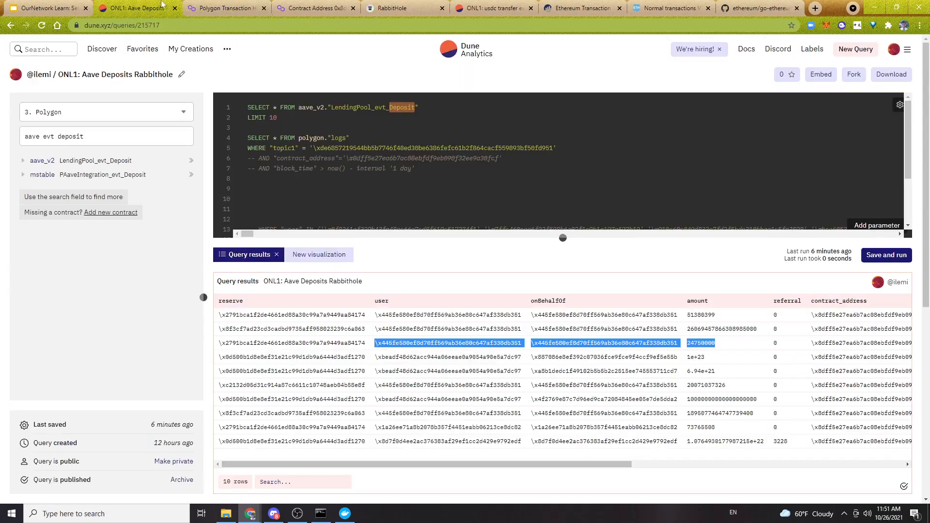
{"action": "left_click", "coordinate": [722, 357]}
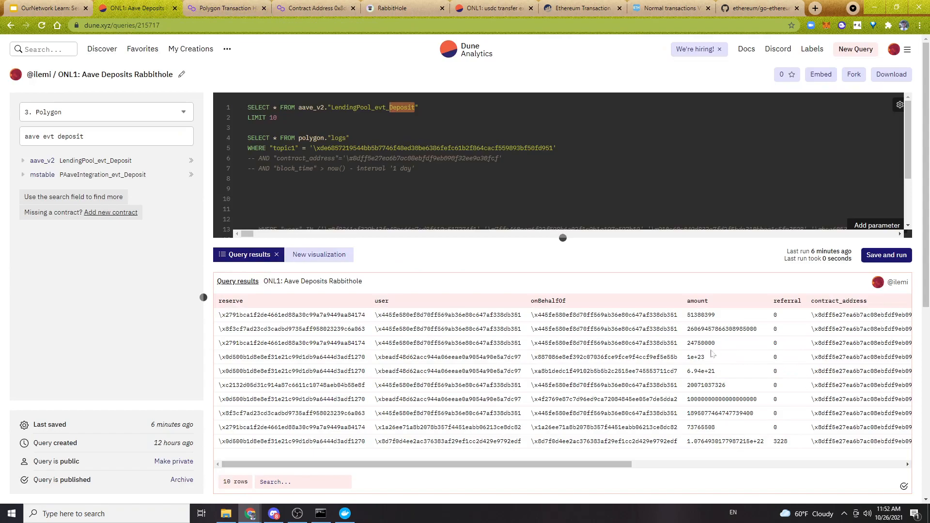
{"action": "triple_click", "coordinate": [624, 345]}
{"action": "left_click", "coordinate": [623, 366]}
{"action": "triple_click", "coordinate": [624, 361]}
{"action": "left_click", "coordinate": [232, 8]}
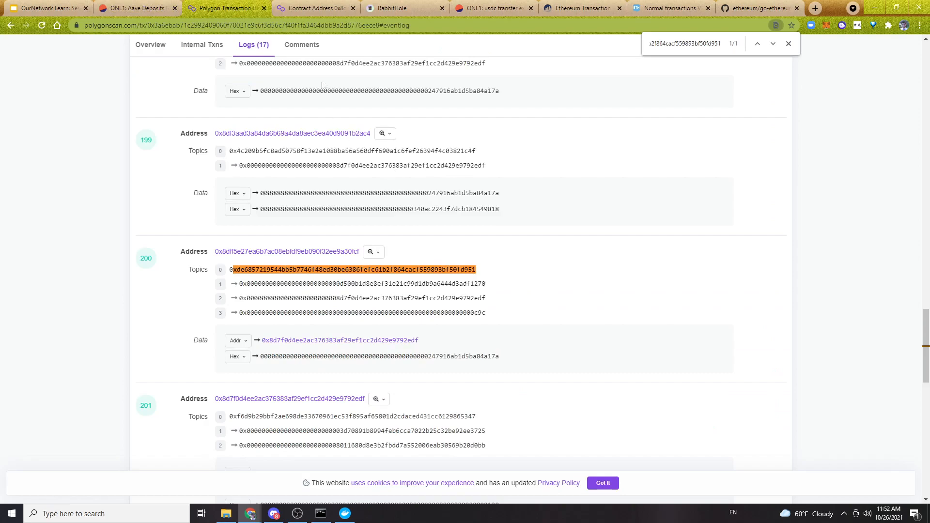
{"action": "left_click", "coordinate": [322, 26]}
Return to Dune, locate the transaction's row by its evt_tx_hash, and examine that row's user, onBehalfOf and amount values.
{"action": "left_click", "coordinate": [138, 8]}
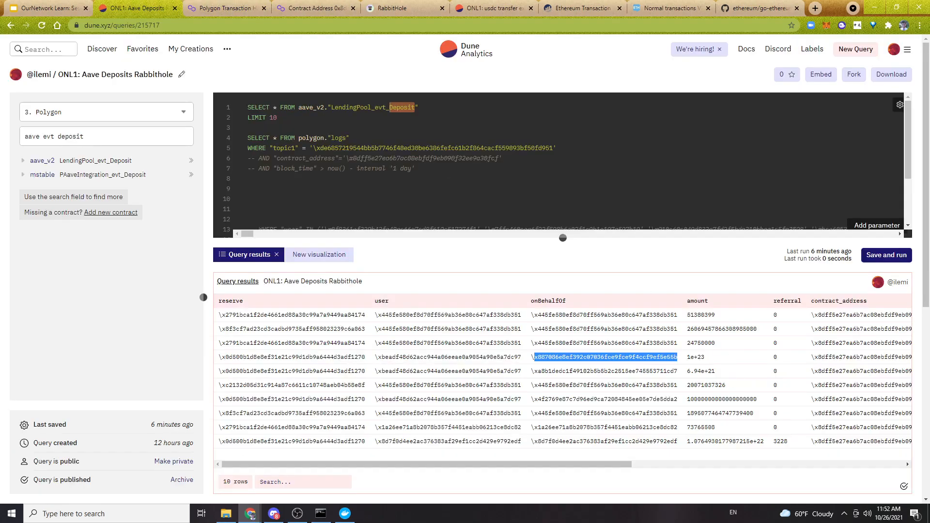
{"action": "left_click_drag", "start_coordinate": [610, 464], "coordinate": [834, 471]}
{"action": "right_click", "coordinate": [834, 472]}
{"action": "left_click", "coordinate": [750, 449]}
{"action": "double_click", "coordinate": [629, 315]}
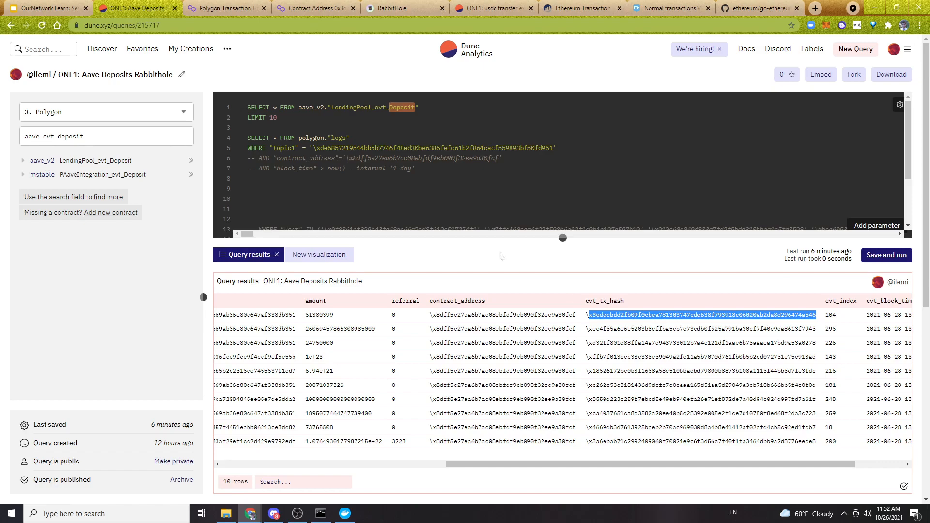
{"action": "left_click", "coordinate": [204, 6]}
{"action": "left_click", "coordinate": [157, 6]}
{"action": "left_click", "coordinate": [620, 370]}
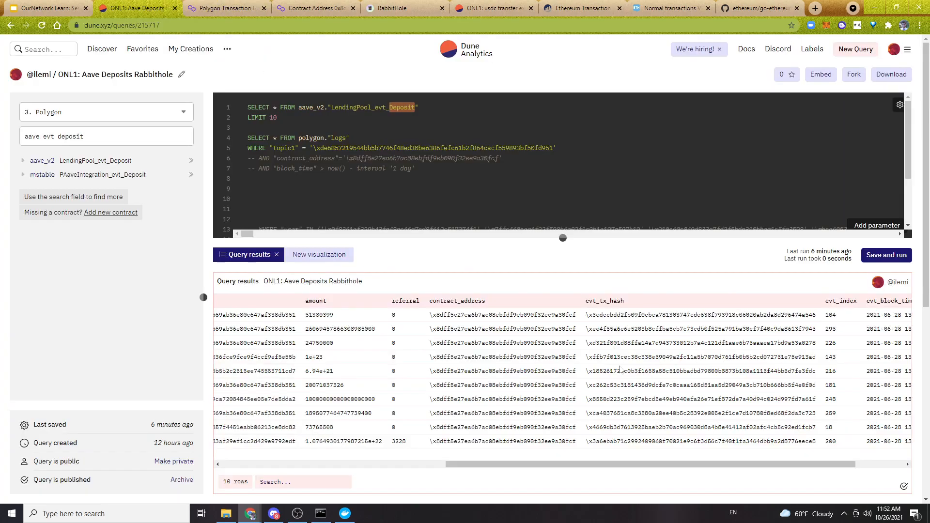
{"action": "double_click", "coordinate": [628, 445]}
{"action": "left_click", "coordinate": [509, 471]}
{"action": "left_click_drag", "start_coordinate": [479, 469], "coordinate": [330, 465]}
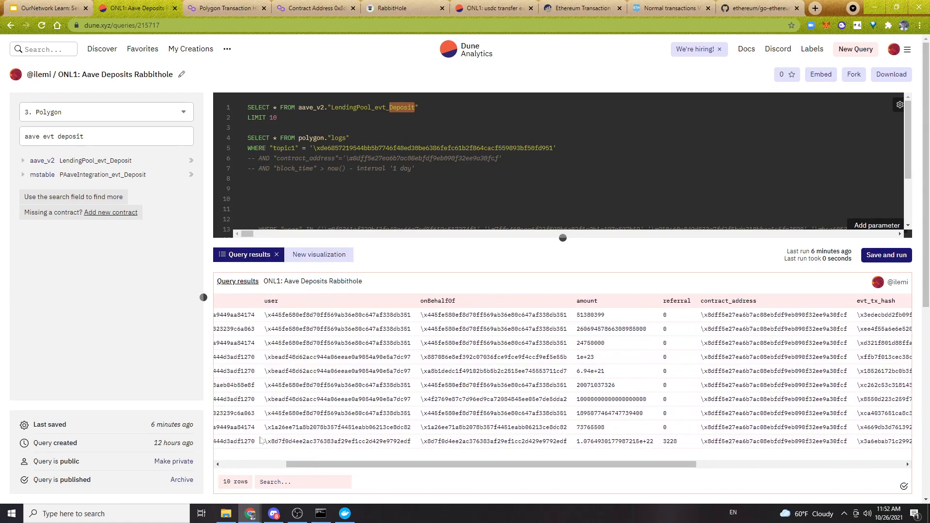
{"action": "left_click_drag", "start_coordinate": [262, 441], "coordinate": [657, 449]}
{"action": "right_click", "coordinate": [657, 449]}
{"action": "left_click", "coordinate": [657, 442]}
{"action": "left_click", "coordinate": [729, 369]}
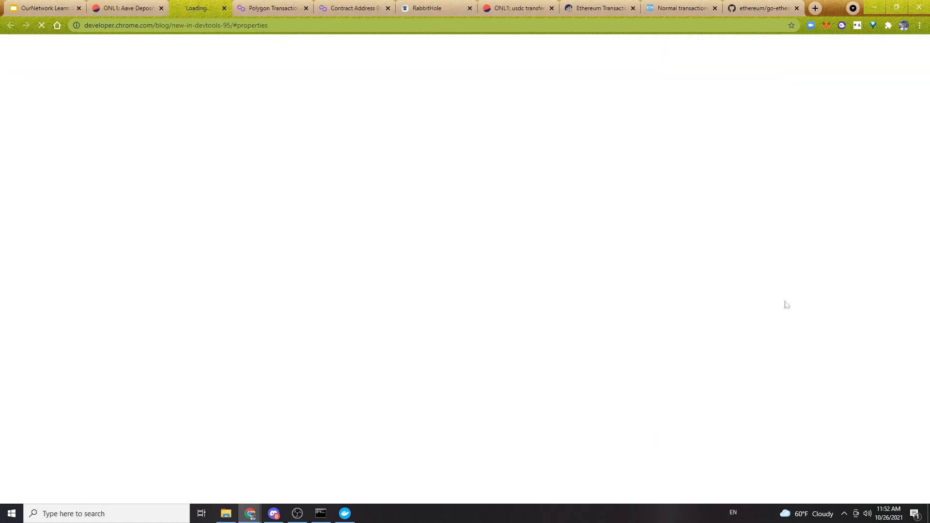
{"action": "left_click", "coordinate": [235, 8]}
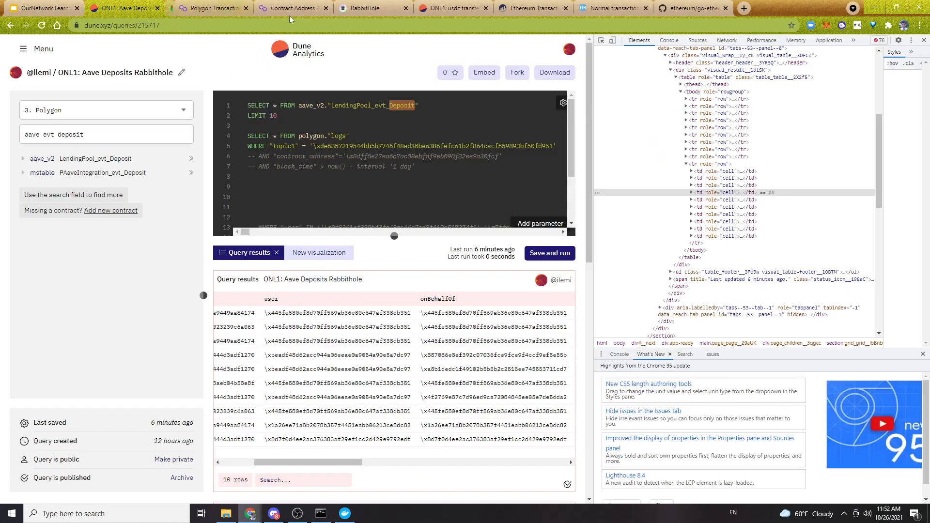
{"action": "left_click", "coordinate": [924, 40]}
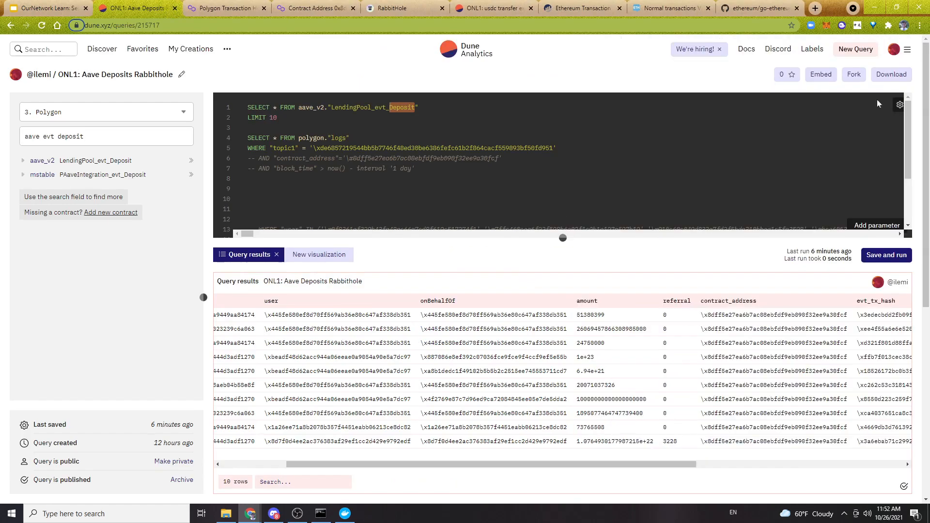
Highlight the last deposit row's decoded values, and on polygonscan display the second data value of log 200 as a Number.
{"action": "left_click_drag", "start_coordinate": [651, 442], "coordinate": [264, 442]}
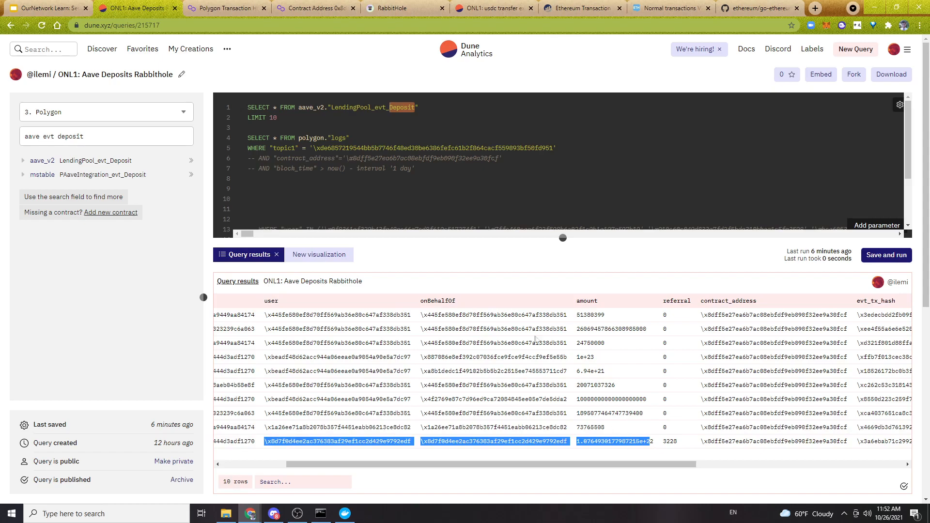
{"action": "left_click", "coordinate": [226, 8]}
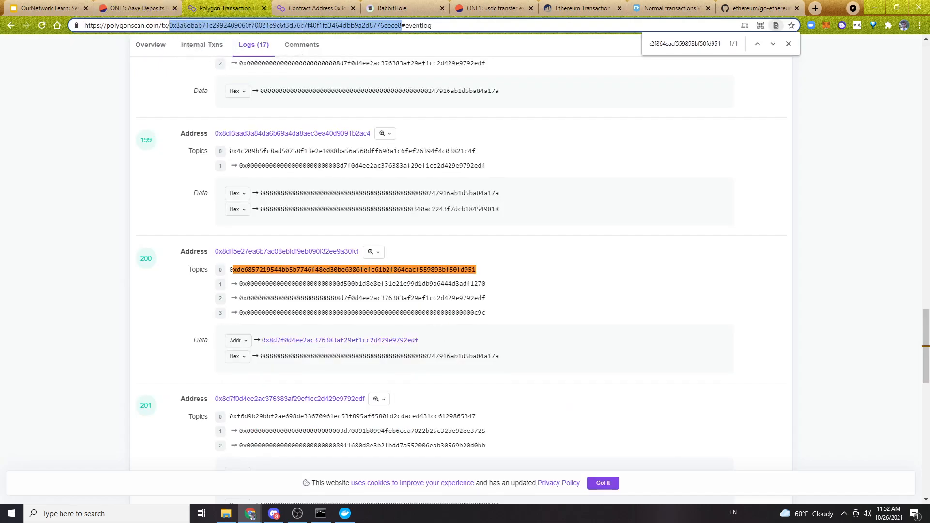
{"action": "left_click", "coordinate": [395, 334]}
{"action": "left_click", "coordinate": [242, 357]}
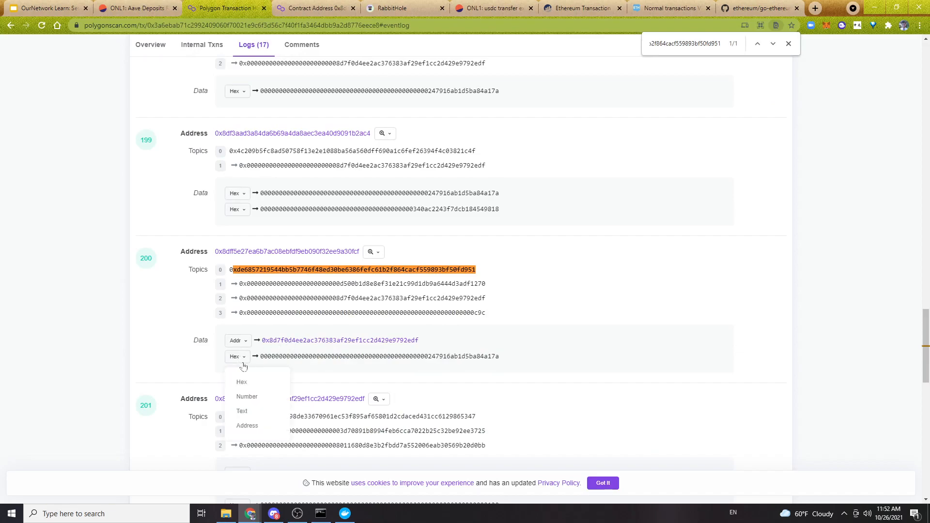
{"action": "left_click", "coordinate": [253, 402]}
{"action": "left_click_drag", "start_coordinate": [369, 358], "coordinate": [272, 371]}
{"action": "left_click", "coordinate": [273, 372]}
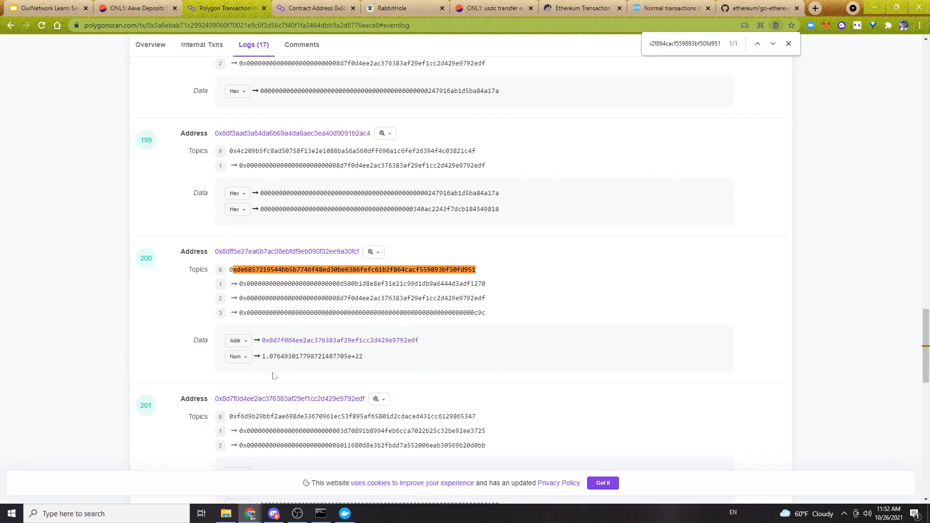
Return to Dune and start a WHERE "user" IN ( clause below the aave_v2."LendingPool_evt_Deposit" line.
{"action": "left_click", "coordinate": [135, 8]}
{"action": "left_click", "coordinate": [248, 179]}
{"action": "left_click_drag", "start_coordinate": [420, 168], "coordinate": [248, 138]}
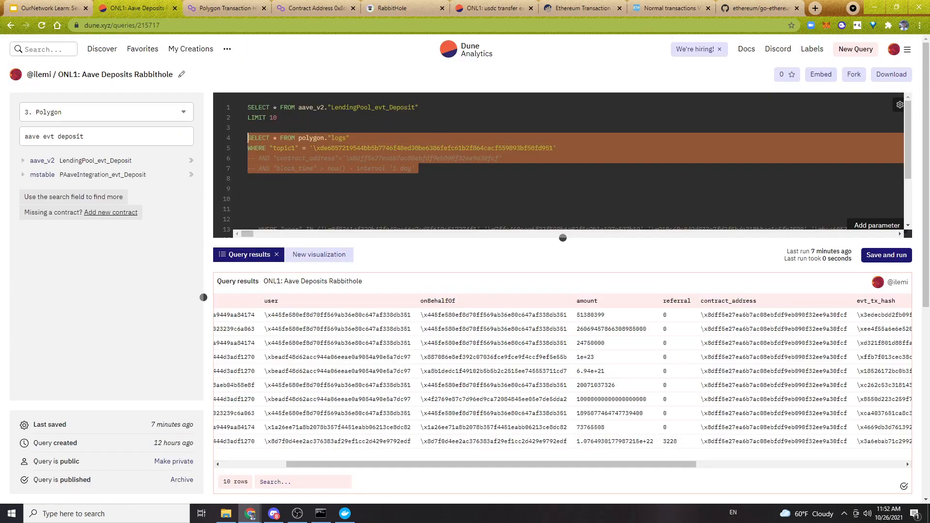
{"action": "left_click", "coordinate": [420, 108]}
{"action": "scroll", "coordinate": [558, 165], "scroll_direction": "down", "scroll_amount": 3}
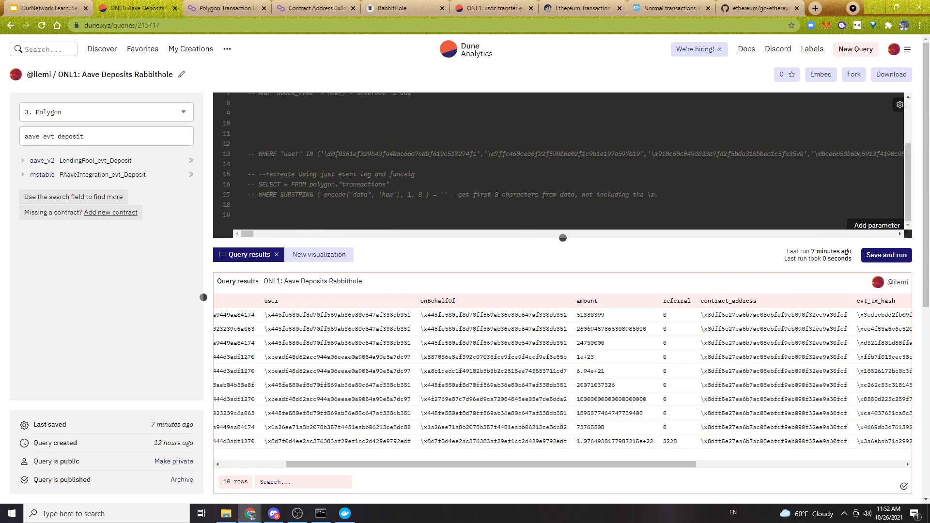
{"action": "scroll", "coordinate": [558, 165], "scroll_direction": "up", "scroll_amount": 3}
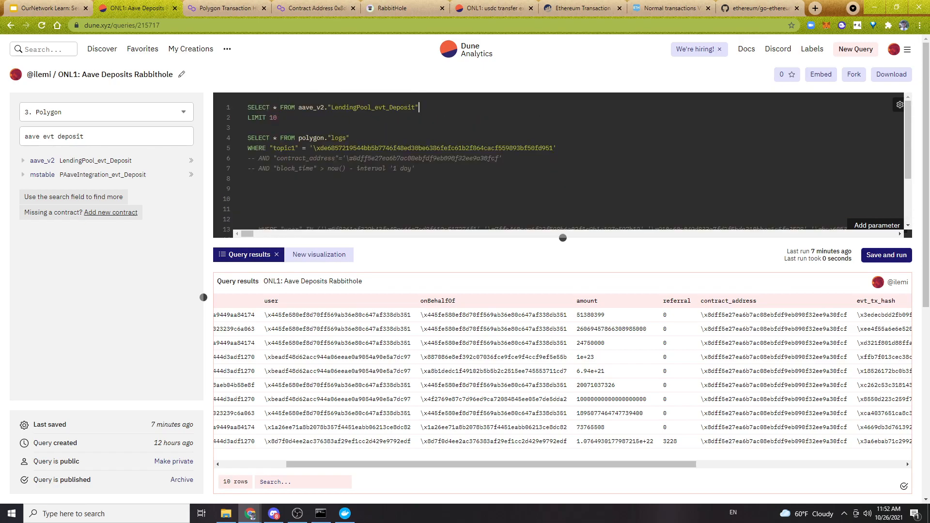
{"action": "key", "text": "Return"}
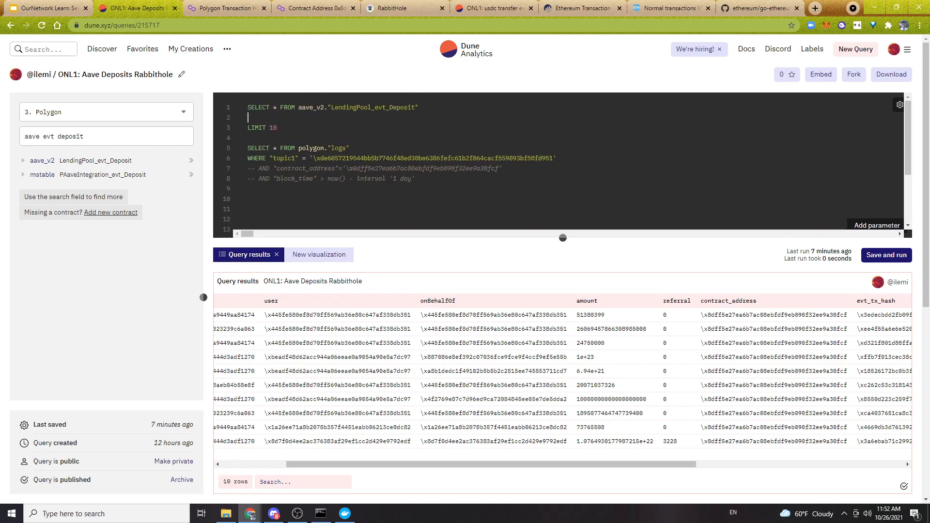
{"action": "scroll", "coordinate": [557, 164], "scroll_direction": "down", "scroll_amount": 1}
{"action": "scroll", "coordinate": [557, 165], "scroll_direction": "up", "scroll_amount": 1}
{"action": "type", "text": "WHERE \"user\" IN ("}
{"action": "scroll", "coordinate": [562, 160], "scroll_direction": "down", "scroll_amount": 2}
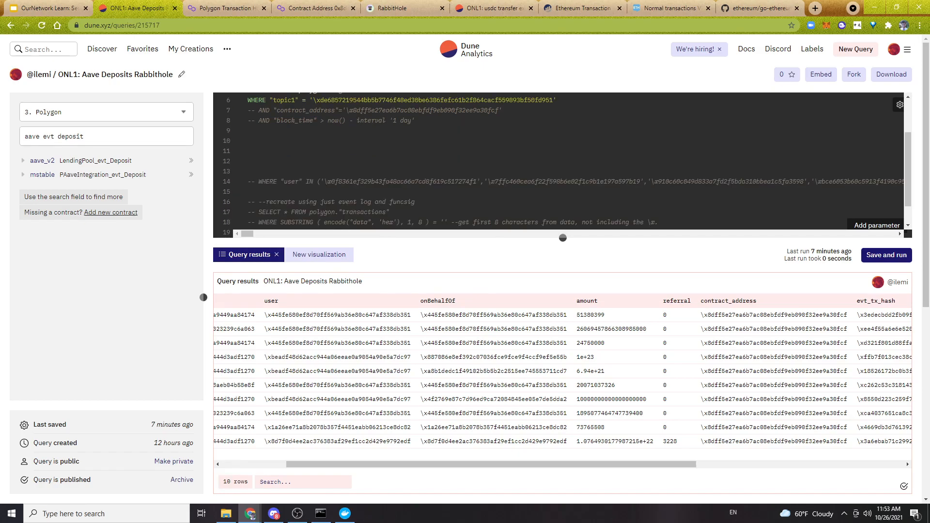
Uncomment the prepared WHERE "user" IN address list and move it into the deposit query directly above LIMIT 10.
{"action": "key", "text": "ctrl+slash"}
{"action": "triple_click", "coordinate": [321, 182]}
{"action": "key", "text": "ctrl+c"}
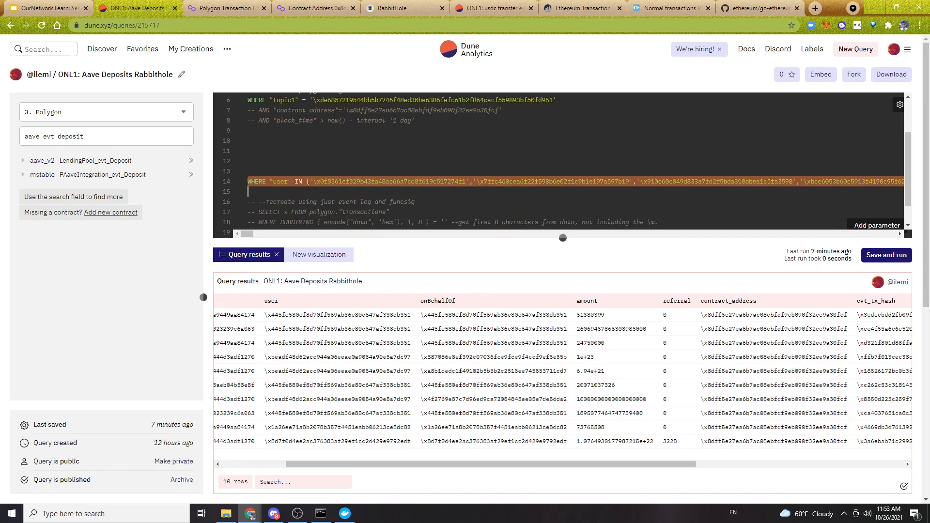
{"action": "key", "text": "BackSpace"}
{"action": "scroll", "coordinate": [557, 164], "scroll_direction": "up", "scroll_amount": 2}
{"action": "triple_click", "coordinate": [310, 118]}
{"action": "key", "text": "ctrl+v"}
{"action": "left_click_drag", "start_coordinate": [306, 117], "coordinate": [636, 118]}
{"action": "left_click", "coordinate": [281, 128]}
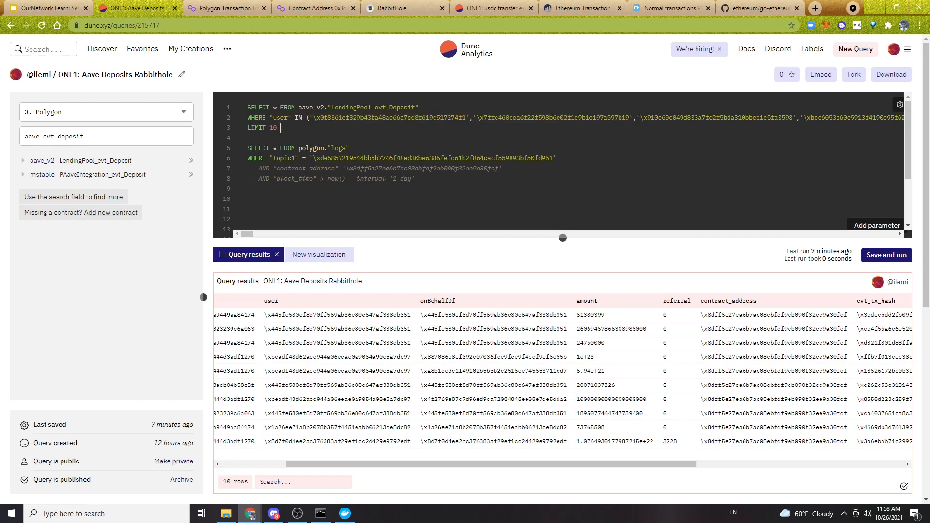
Delete the polygon."logs" query with its commented conditions and run the filtered deposit query.
{"action": "left_click_drag", "start_coordinate": [281, 138], "coordinate": [422, 188]}
{"action": "key", "text": "BackSpace"}
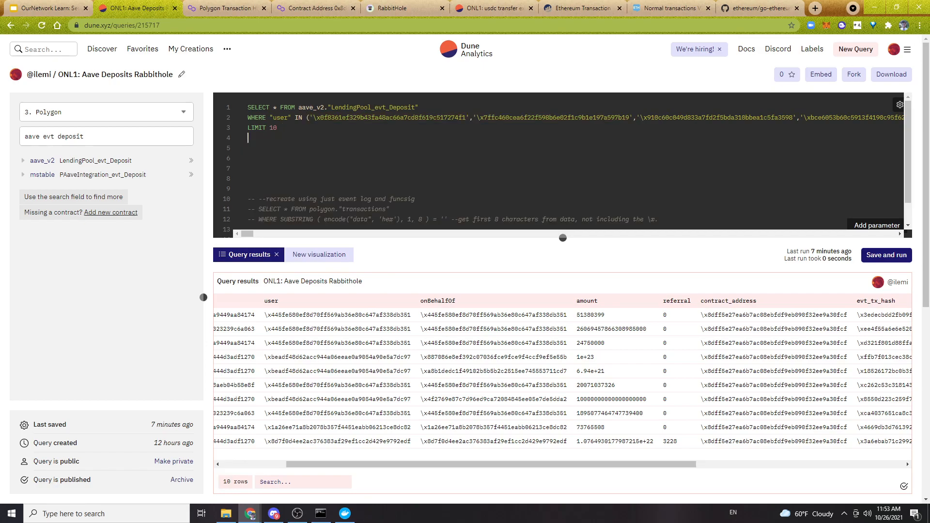
{"action": "key", "text": "ctrl+Return"}
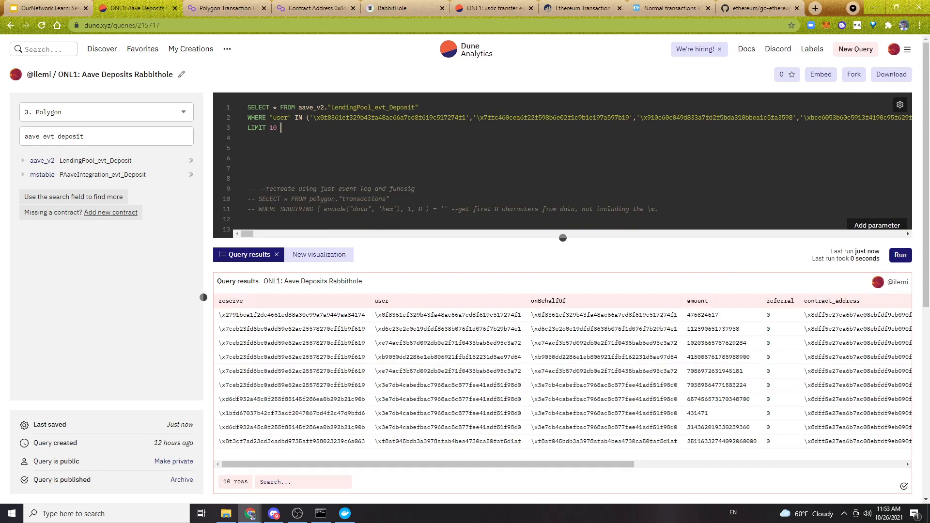
Examine the query's structure: the SELECT line, the aave_v2 schema and table name, and the WHERE "user" IN filter.
{"action": "triple_click", "coordinate": [436, 118]}
{"action": "triple_click", "coordinate": [338, 108]}
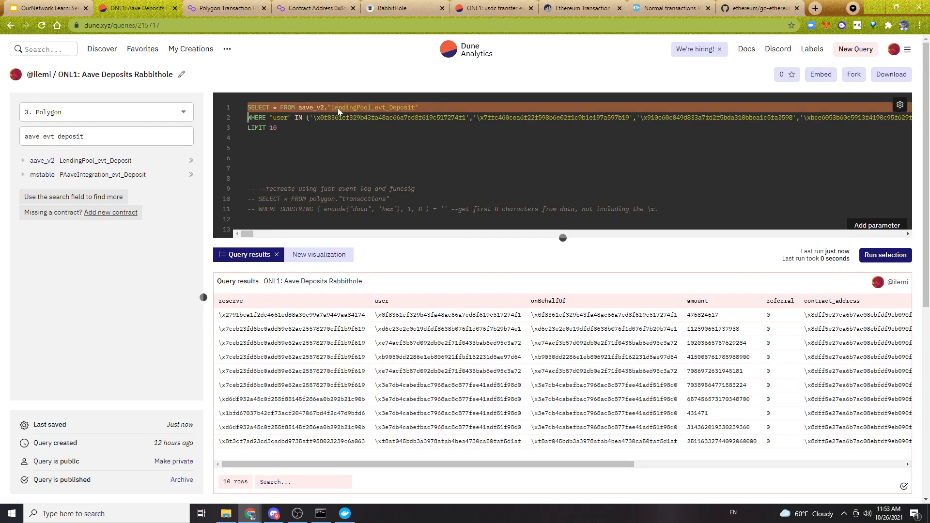
{"action": "left_click", "coordinate": [435, 112]}
{"action": "triple_click", "coordinate": [441, 107]}
{"action": "double_click", "coordinate": [320, 107]}
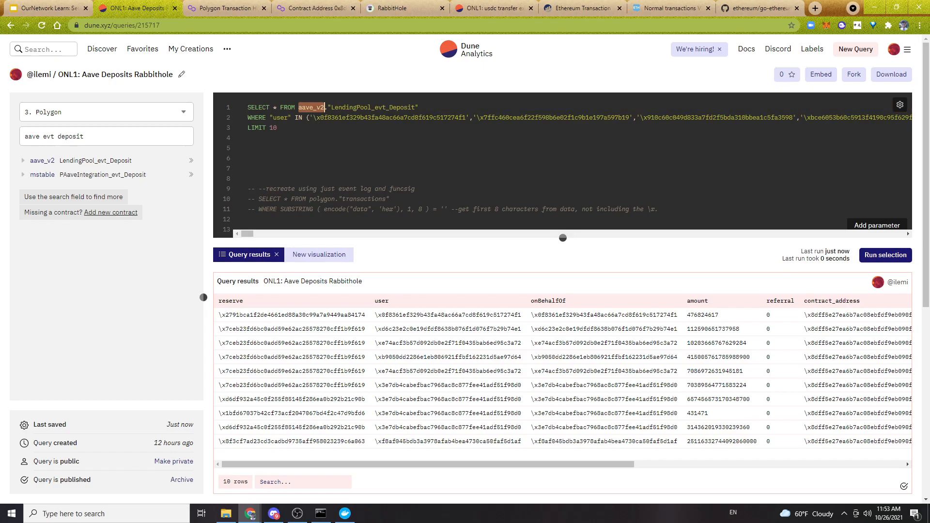
{"action": "left_click", "coordinate": [325, 107]}
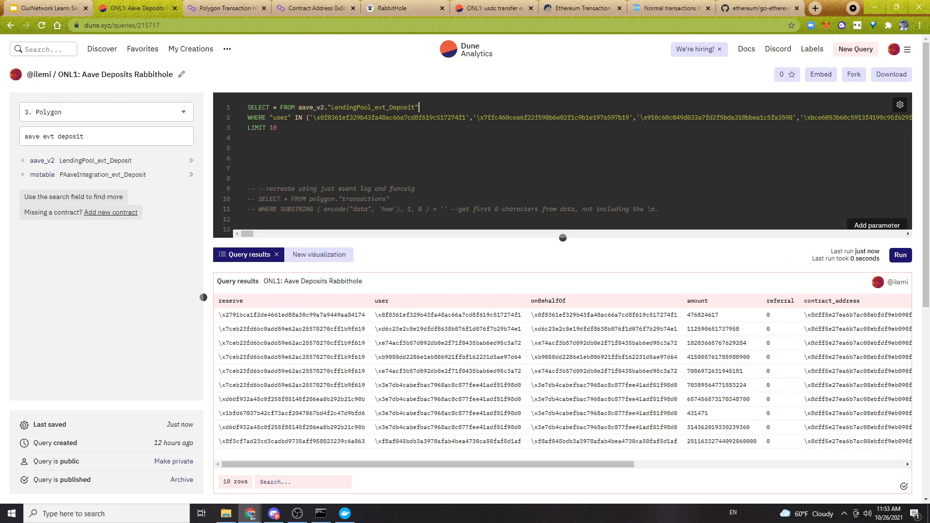
{"action": "triple_click", "coordinate": [369, 117]}
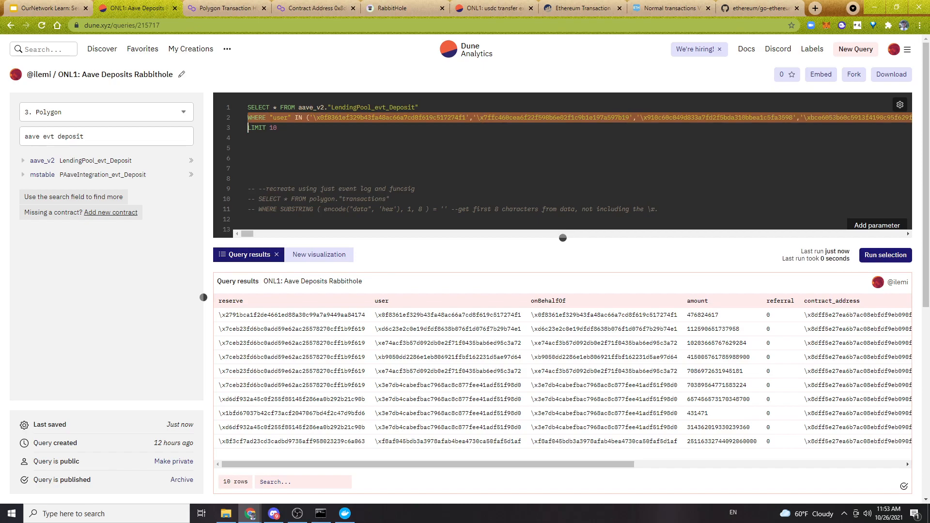
{"action": "left_click", "coordinate": [499, 126]}
{"action": "triple_click", "coordinate": [499, 119]}
{"action": "left_click", "coordinate": [420, 121]}
{"action": "scroll", "coordinate": [800, 388], "scroll_direction": "down", "scroll_amount": 2}
{"action": "scroll", "coordinate": [795, 398], "scroll_direction": "up", "scroll_amount": 2}
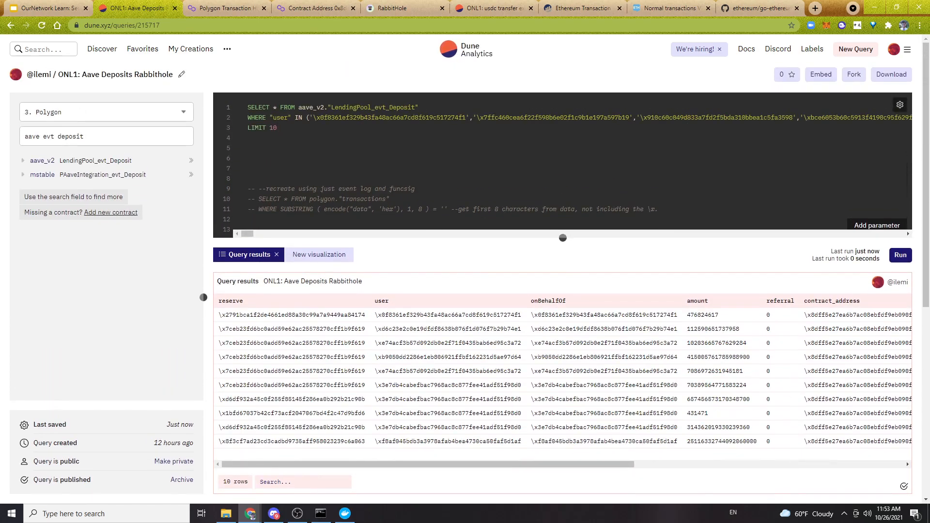
Try running the filtered deposit query without its LIMIT line.
{"action": "key", "text": "BackSpace"}
{"action": "key", "text": "BackSpace"}
{"action": "key", "text": "BackSpace"}
{"action": "key", "text": "BackSpace"}
{"action": "key", "text": "BackSpace"}
{"action": "key", "text": "BackSpace"}
{"action": "key", "text": "BackSpace"}
{"action": "key", "text": "BackSpace"}
{"action": "key", "text": "BackSpace"}
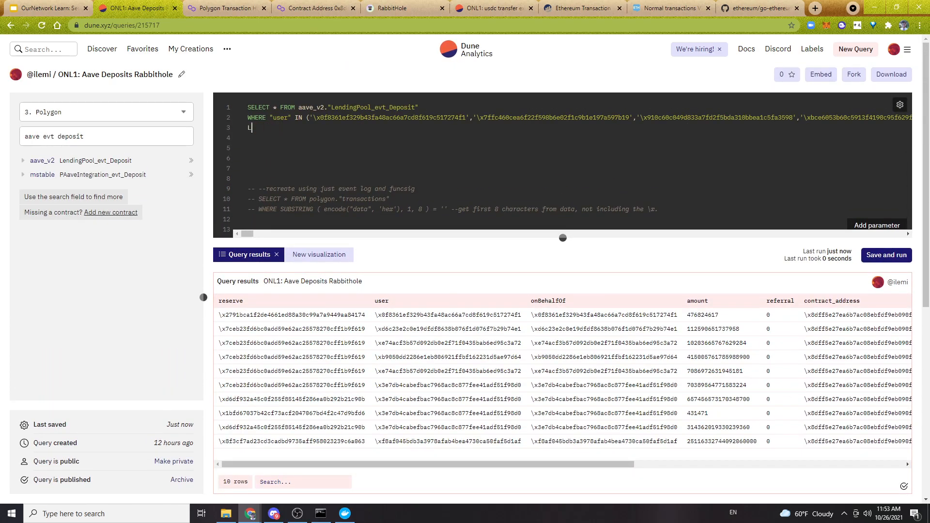
{"action": "key", "text": "ctrl+Return"}
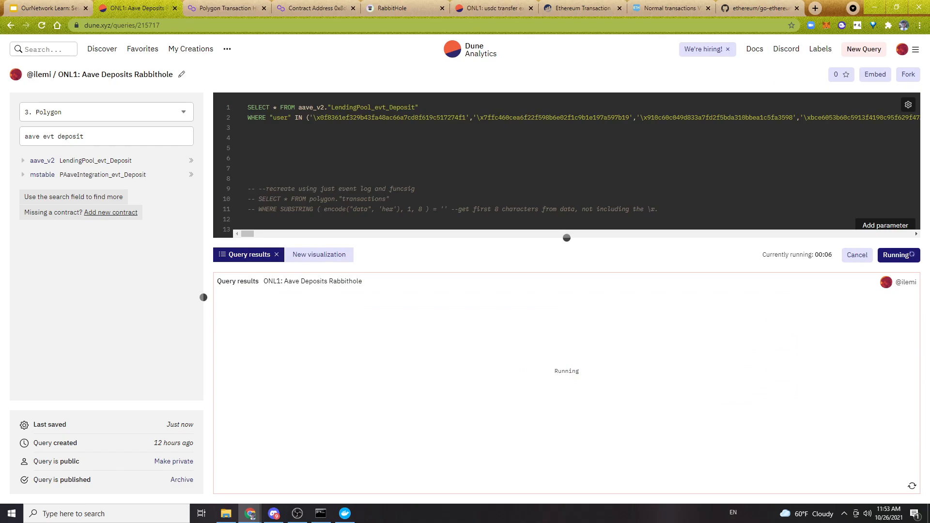
Restore the LIMIT line with a value of 50, rerun the query and look through the returned deposits.
{"action": "key", "text": "ctrl+z"}
{"action": "key", "text": "Right"}
{"action": "key", "text": "BackSpace"}
{"action": "key", "text": "BackSpace"}
{"action": "type", "text": "50"}
{"action": "left_click_drag", "start_coordinate": [285, 128], "coordinate": [247, 128]}
{"action": "left_click", "coordinate": [249, 138]}
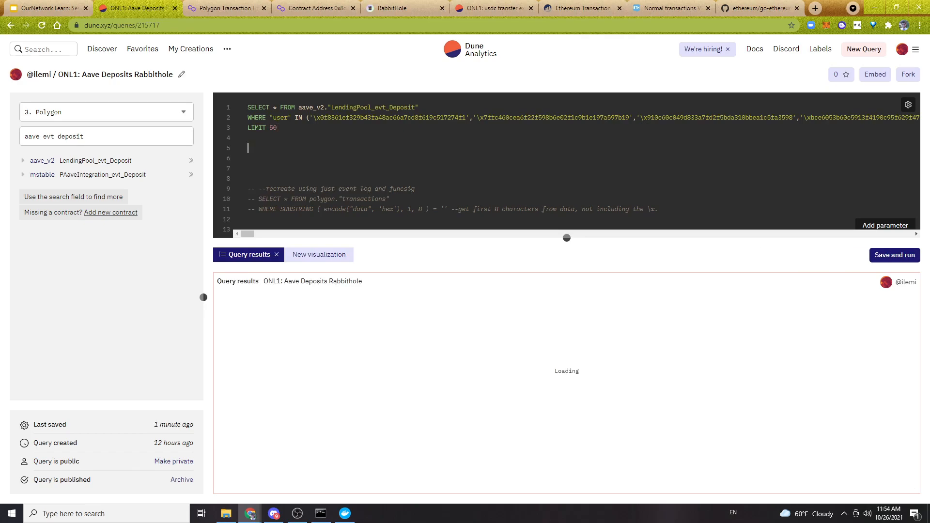
{"action": "key", "text": "ctrl+Return"}
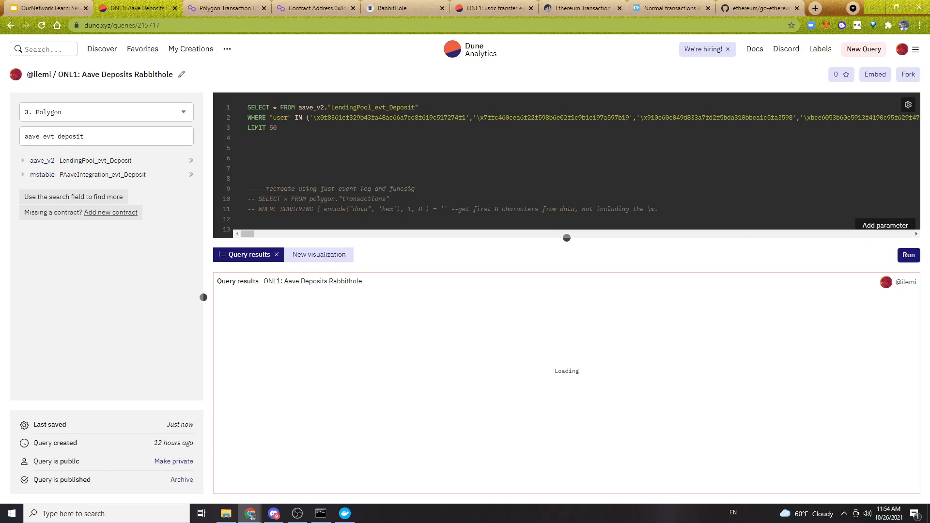
{"action": "scroll", "coordinate": [470, 395], "scroll_direction": "down", "scroll_amount": 4}
{"action": "scroll", "coordinate": [469, 395], "scroll_direction": "up", "scroll_amount": 5}
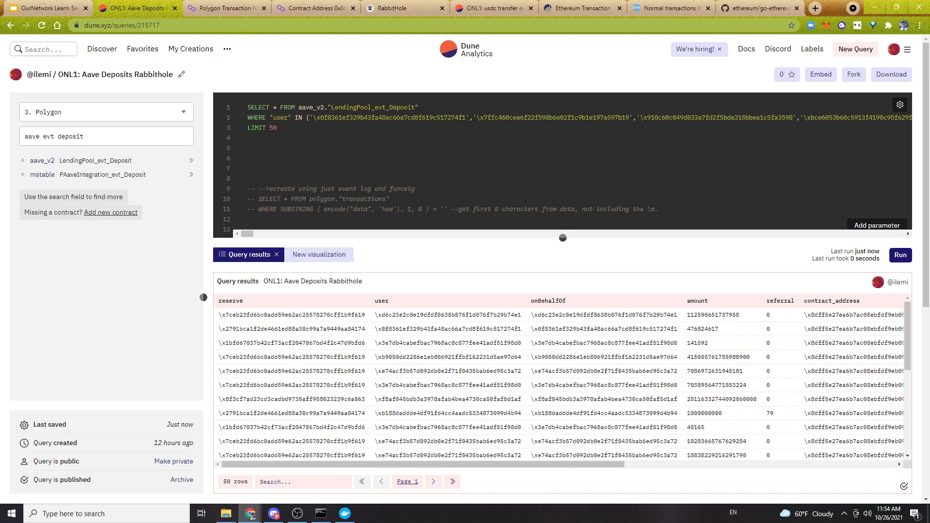
Add an ORDER BY "amount" line above LIMIT 50 and run the query.
{"action": "key", "text": "Return"}
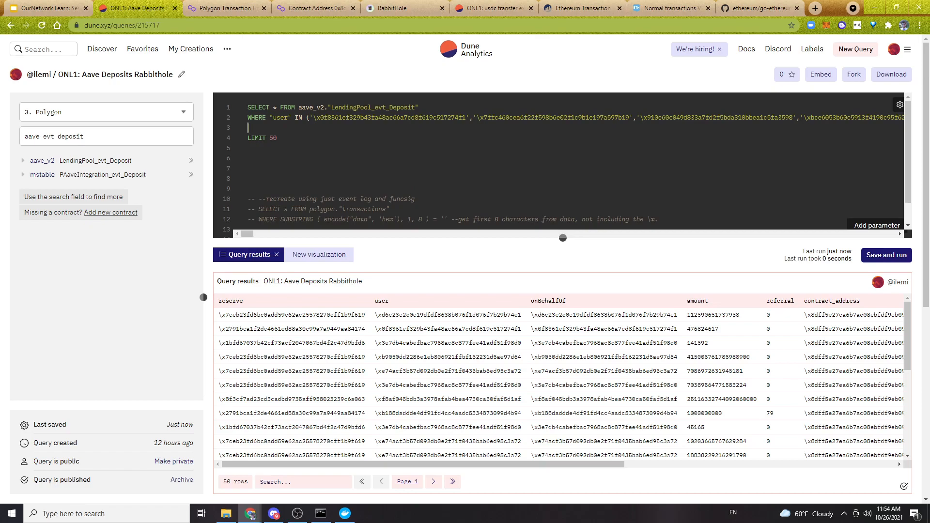
{"action": "type", "text": "ORDER BY \"amount\""}
{"action": "key", "text": "ctrl+Return"}
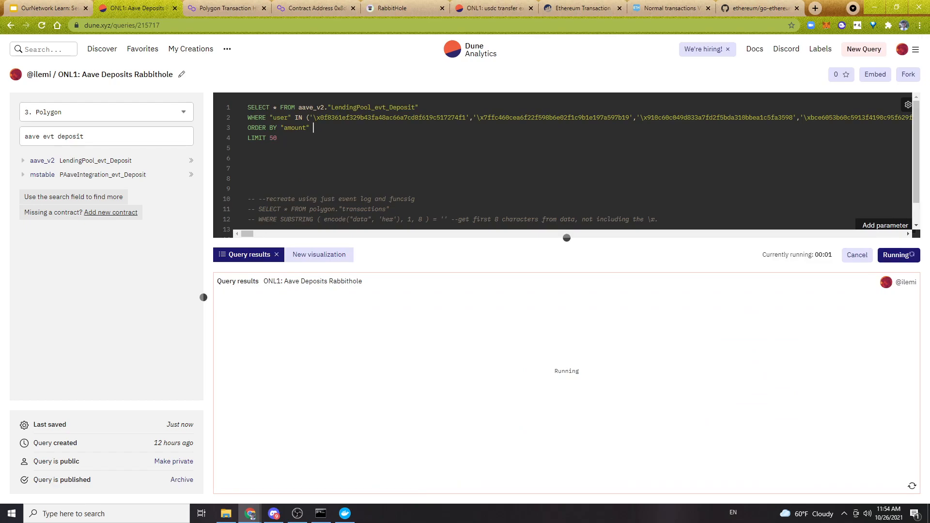
Try the ASC sort direction after ORDER BY "amount".
{"action": "left_click_drag", "start_coordinate": [309, 128], "coordinate": [281, 128]}
{"action": "left_click", "coordinate": [314, 128]}
{"action": "key", "text": "Up"}
{"action": "key", "text": "Up"}
{"action": "key", "text": "Down"}
{"action": "type", "text": "ASC"}
{"action": "key", "text": "BackSpace"}
{"action": "key", "text": "BackSpace"}
{"action": "key", "text": "BackSpace"}
Change the limit to 10, cancel the running query and run it again.
{"action": "key", "text": "BackSpace"}
{"action": "type", "text": "1"}
{"action": "left_click", "coordinate": [855, 256]}
{"action": "left_click", "coordinate": [281, 149]}
{"action": "key", "text": "ctrl+Return"}
Make the ORDER BY "amount" line sort in descending order with DESC.
{"action": "type", "text": "DESC"}
{"action": "scroll", "coordinate": [562, 165], "scroll_direction": "down", "scroll_amount": 1}
{"action": "scroll", "coordinate": [563, 160], "scroll_direction": "up", "scroll_amount": 1}
Try removing the ORDER BY "amount" DESC line from the query, and undo the deletion.
{"action": "triple_click", "coordinate": [330, 128]}
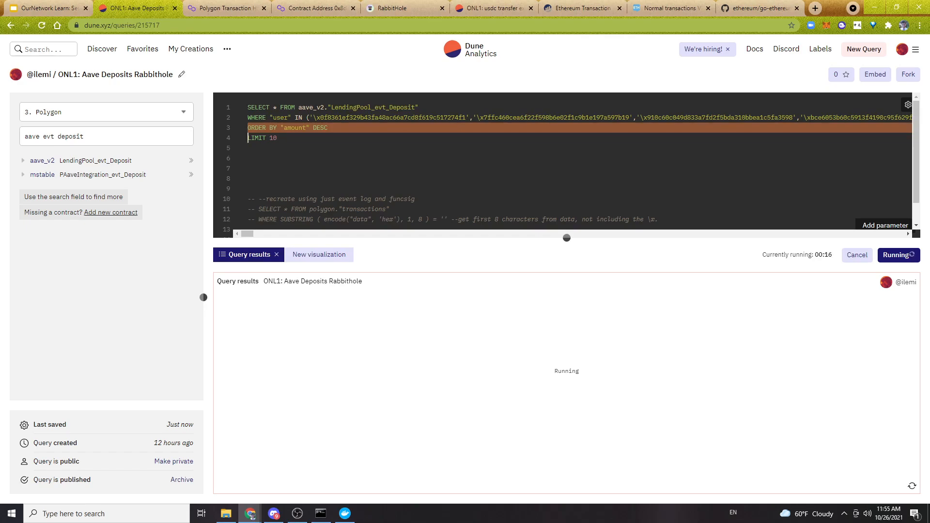
{"action": "left_click", "coordinate": [330, 128]}
{"action": "double_click", "coordinate": [330, 128]}
{"action": "triple_click", "coordinate": [330, 128]}
{"action": "key", "text": "BackSpace"}
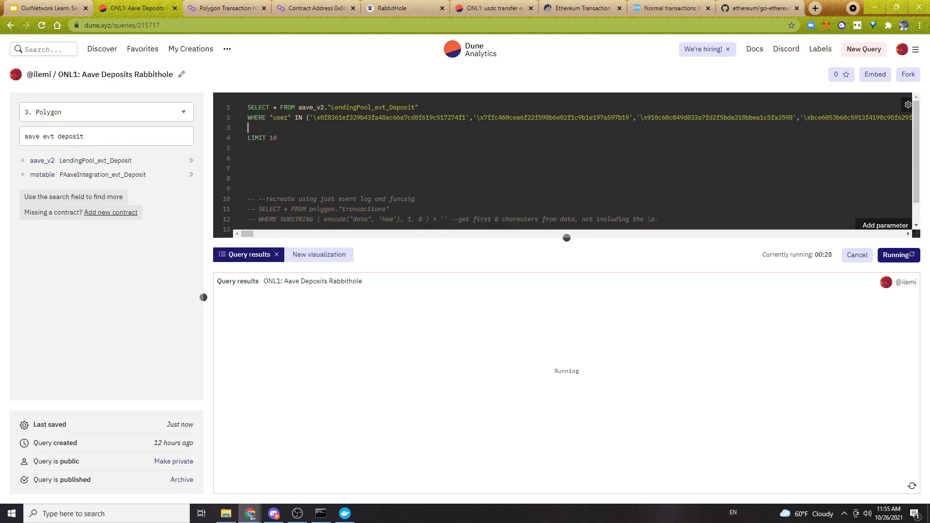
{"action": "key", "text": "ctrl+z"}
{"action": "left_click", "coordinate": [284, 138]}
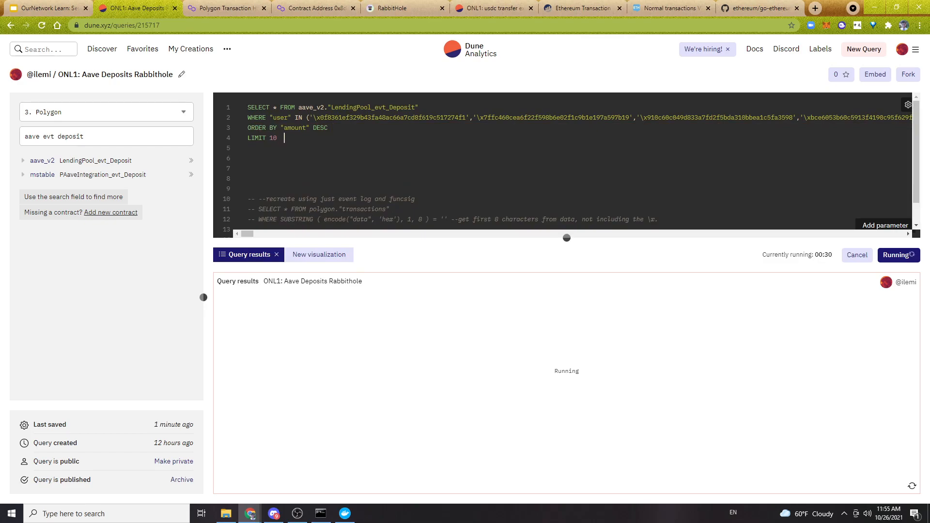
Check the SQL syntax topics on the Google Slides Rabbithole slide, and return to Dune to review the ORDER BY line.
{"action": "left_click", "coordinate": [53, 8]}
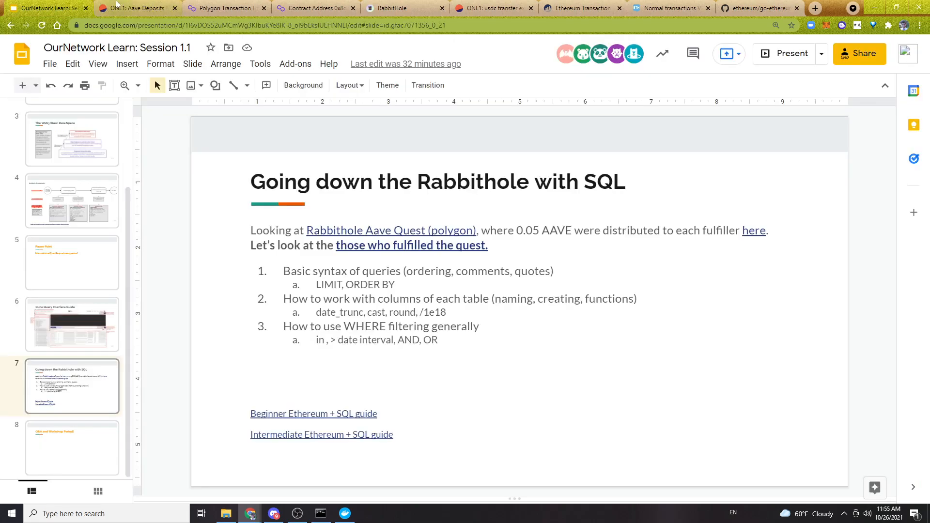
{"action": "left_click", "coordinate": [141, 10]}
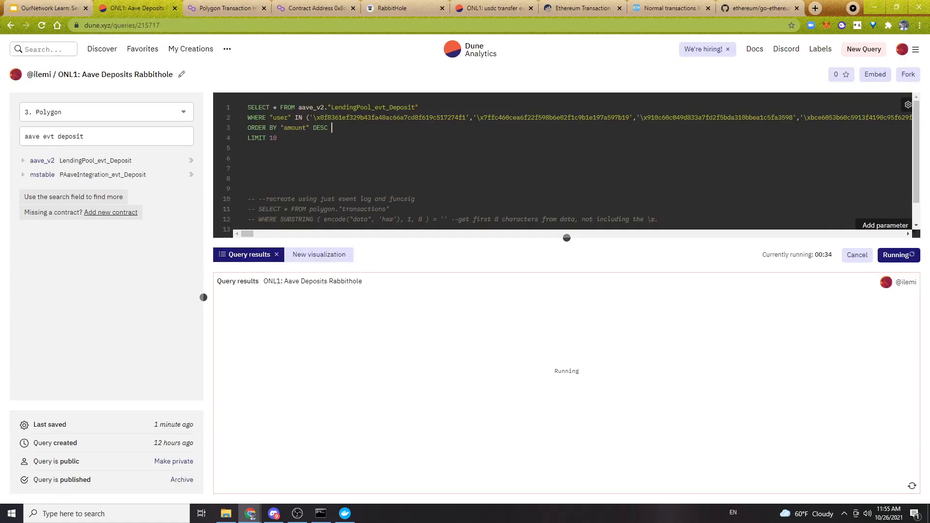
{"action": "triple_click", "coordinate": [296, 128]}
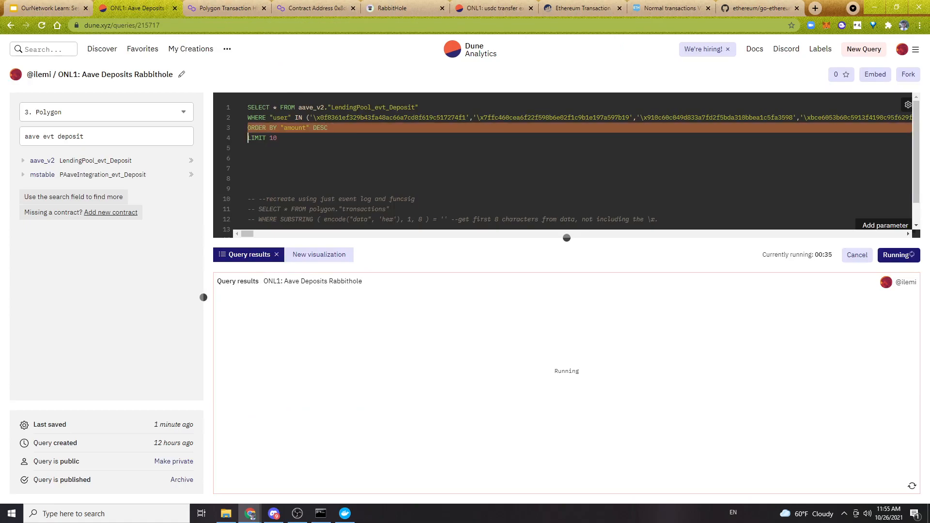
{"action": "left_click", "coordinate": [358, 128]}
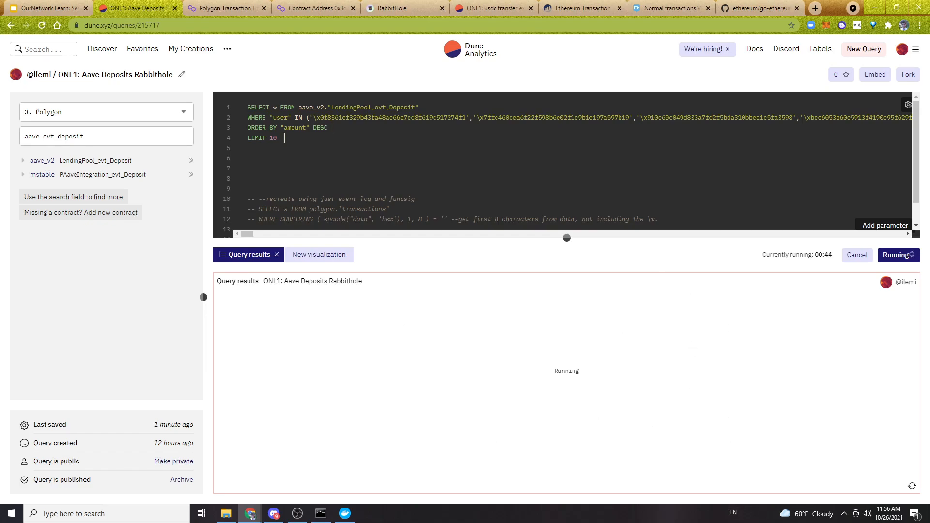
Check the WHERE filtering topics on the Google Slides Rabbithole slide, return to Dune and try replacing the ORDER BY line with AND.
{"action": "left_click", "coordinate": [63, 8]}
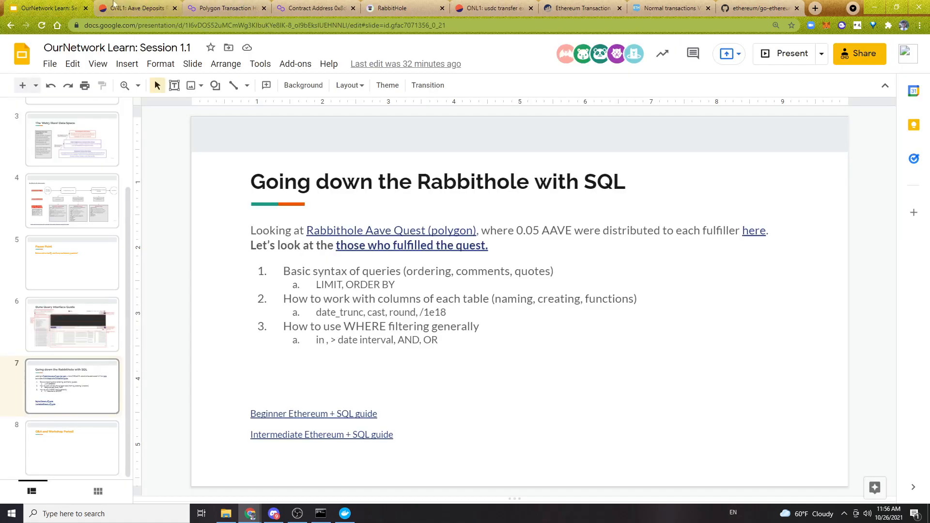
{"action": "left_click", "coordinate": [119, 6]}
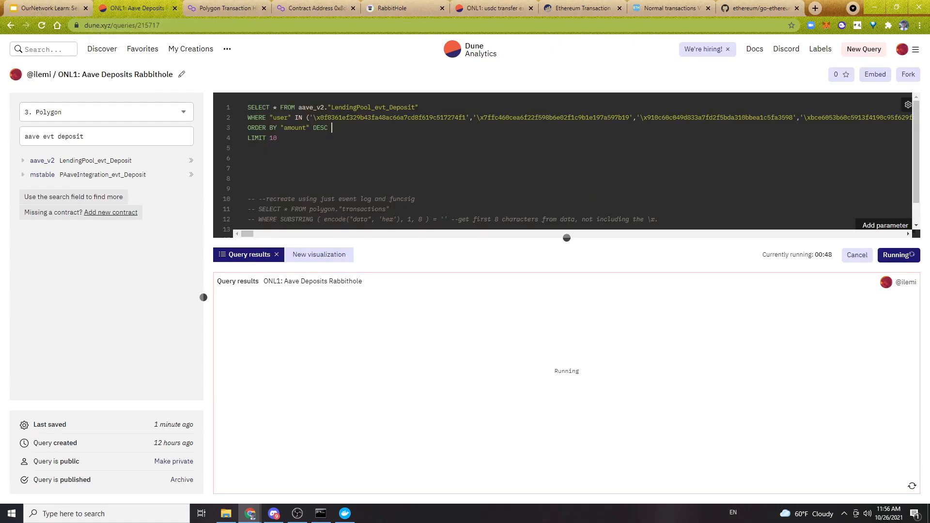
{"action": "triple_click", "coordinate": [331, 128]}
{"action": "scroll", "coordinate": [330, 128], "scroll_direction": "down", "scroll_amount": 1}
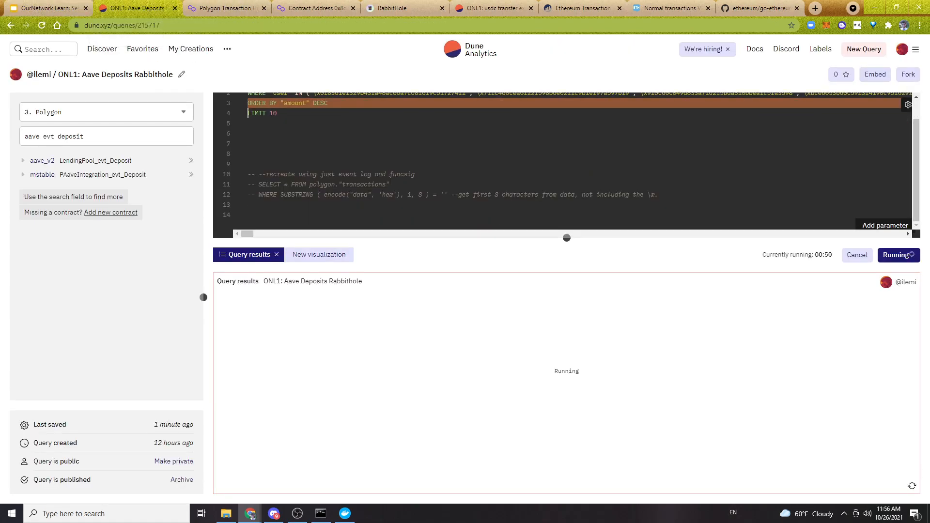
{"action": "scroll", "coordinate": [331, 127], "scroll_direction": "up", "scroll_amount": 1}
{"action": "key", "text": "BackSpace"}
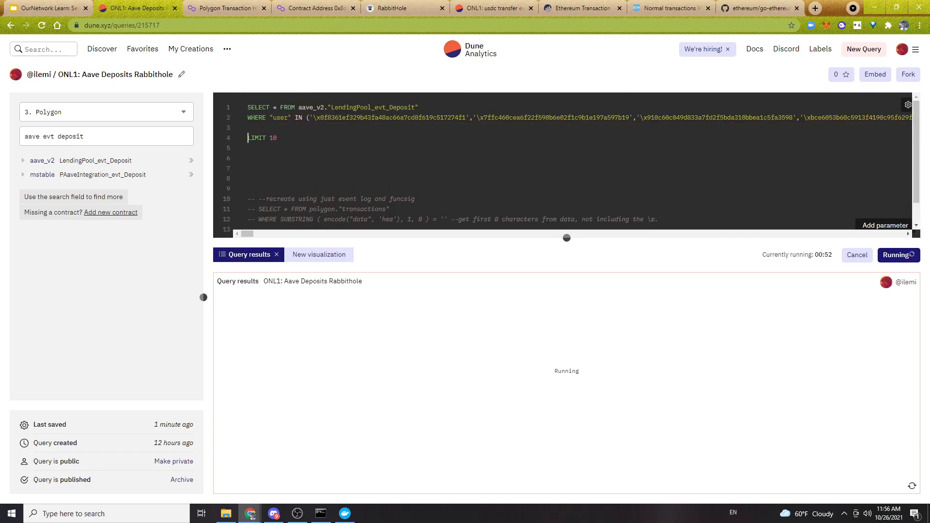
{"action": "type", "text": "AND"}
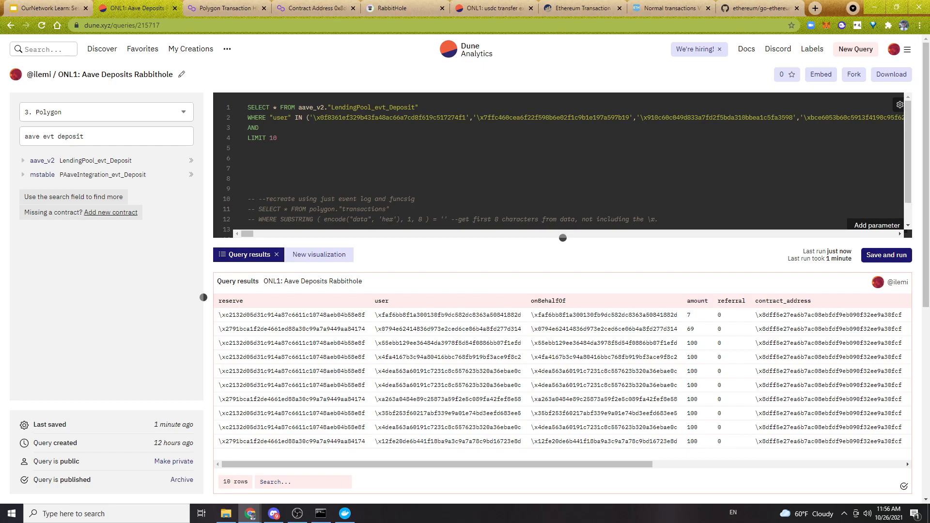
Undo the AND replacement and delete the whole ORDER BY "amount" DESC line from the query.
{"action": "key", "text": "ctrl+z"}
{"action": "key", "text": "ctrl+z"}
{"action": "key", "text": "ctrl+z"}
{"action": "left_click", "coordinate": [285, 138]}
{"action": "left_click_drag", "start_coordinate": [312, 128], "coordinate": [333, 128]}
{"action": "left_click", "coordinate": [334, 128]}
{"action": "key", "text": "ctrl+z"}
{"action": "key", "text": "BackSpace"}
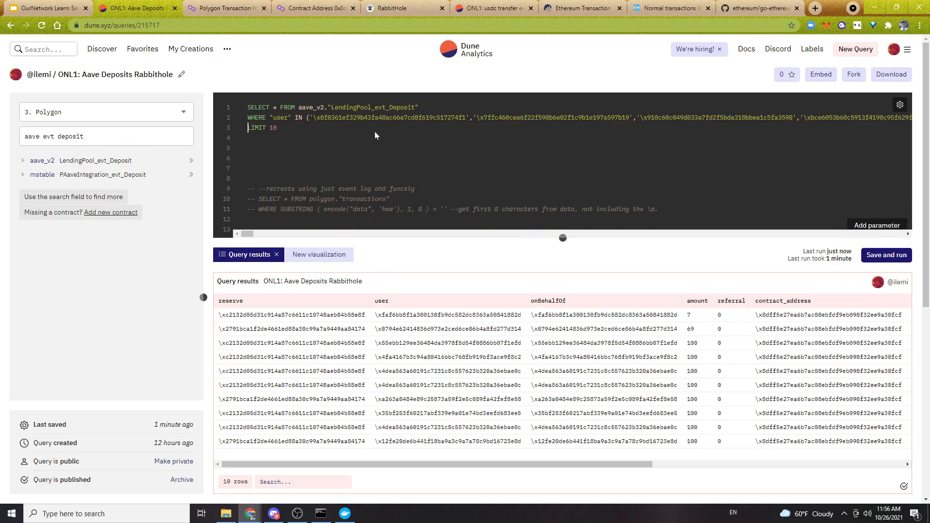
Add a condition line below WHERE that reads AND "evt_block_time" > now() - , checking the column name in the results.
{"action": "type", "text": "AND "}
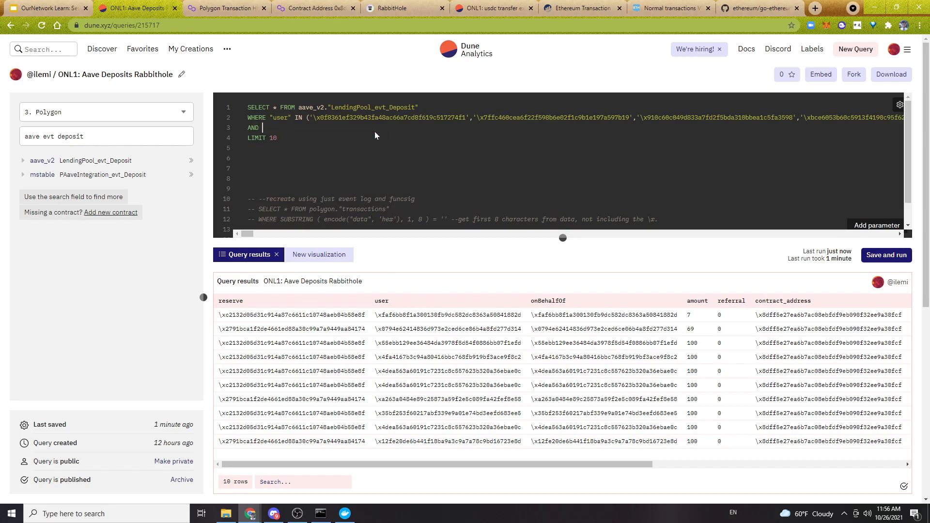
{"action": "type", "text": "\""}
{"action": "left_click_drag", "start_coordinate": [625, 464], "coordinate": [891, 490]}
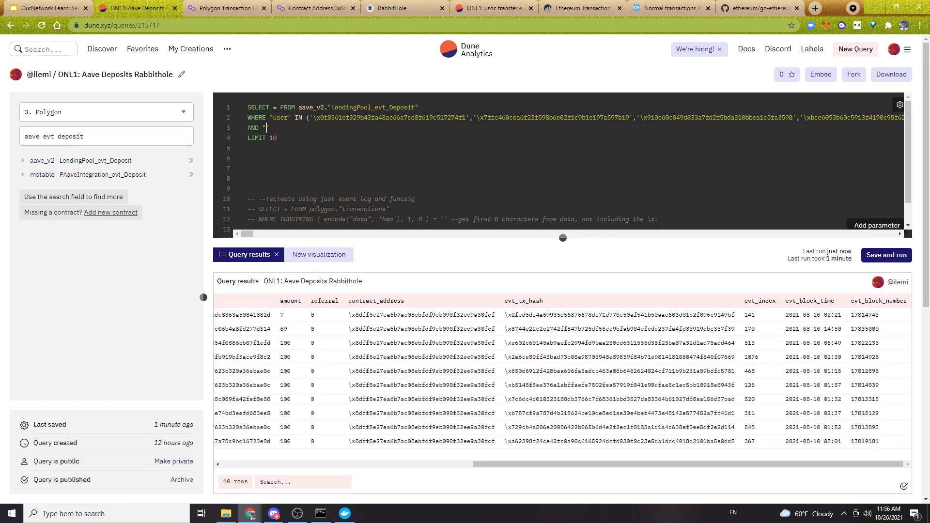
{"action": "type", "text": "evt_block_time"}
{"action": "type", "text": " > now()_ "}
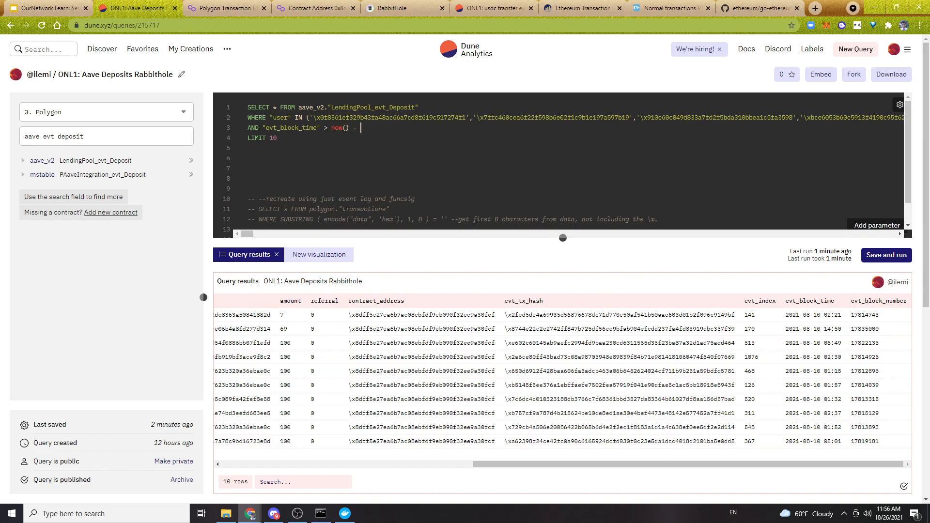
Complete the evt_block_time condition with interval '1 month' after the minus sign.
{"action": "type", "text": " '1 month'"}
{"action": "left_click_drag", "start_coordinate": [317, 128], "coordinate": [258, 128]}
{"action": "left_click", "coordinate": [284, 138]}
{"action": "left_click_drag", "start_coordinate": [324, 128], "coordinate": [395, 130]}
{"action": "left_click", "coordinate": [361, 128]}
{"action": "type", "text": "interval"}
{"action": "left_click_drag", "start_coordinate": [332, 128], "coordinate": [426, 128]}
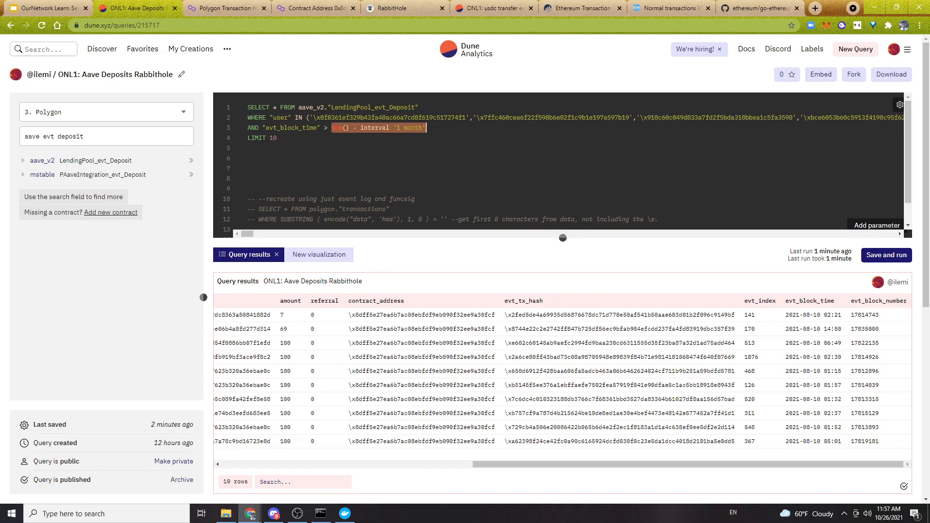
{"action": "left_click", "coordinate": [426, 128]}
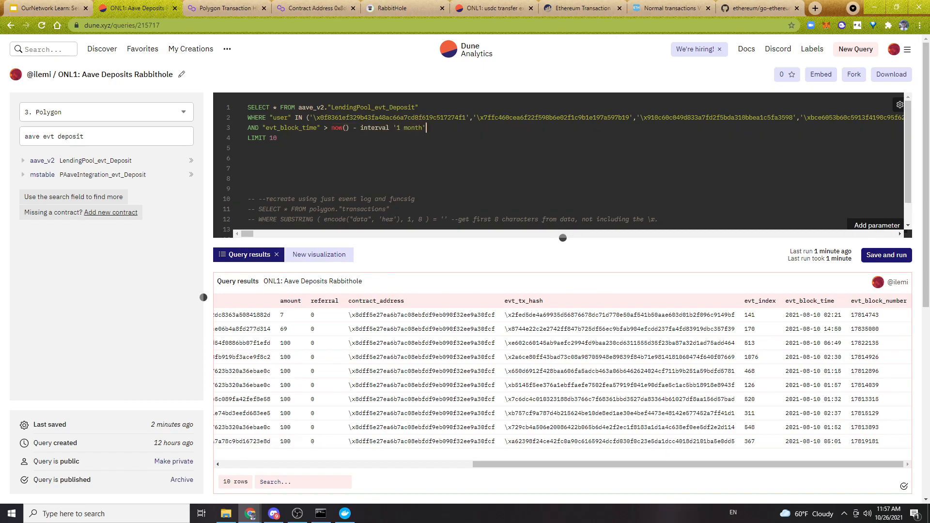
Run the query with the one-month filter and review the results and the evt_block_time condition line.
{"action": "left_click_drag", "start_coordinate": [285, 138], "coordinate": [248, 107]}
{"action": "key", "text": "Right"}
{"action": "key", "text": "ctrl+Return"}
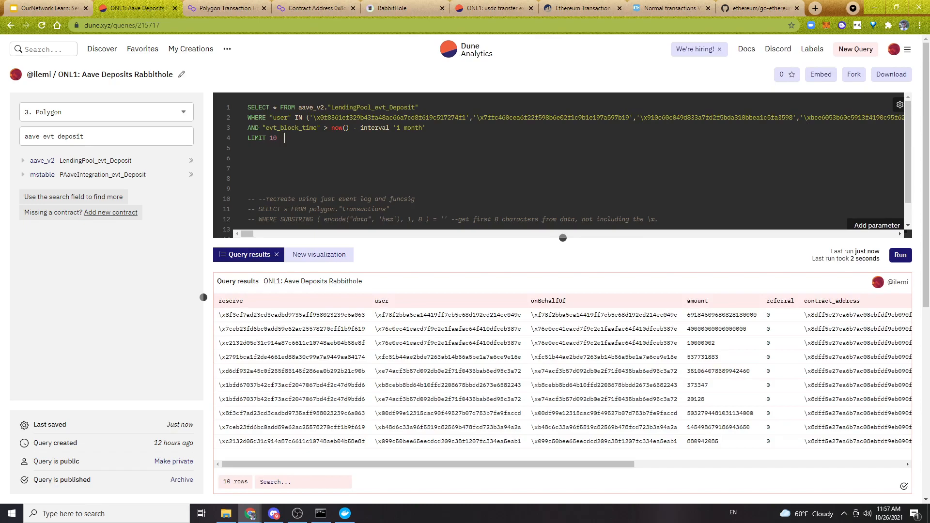
{"action": "mouse_move", "coordinate": [604, 464]}
{"action": "left_mouse_down"}
{"action": "mouse_move", "coordinate": [613, 462]}
{"action": "mouse_move", "coordinate": [604, 464]}
{"action": "left_mouse_up"}
{"action": "triple_click", "coordinate": [427, 128]}
{"action": "triple_click", "coordinate": [418, 108]}
{"action": "left_click", "coordinate": [427, 127]}
{"action": "left_click_drag", "start_coordinate": [248, 128], "coordinate": [427, 128]}
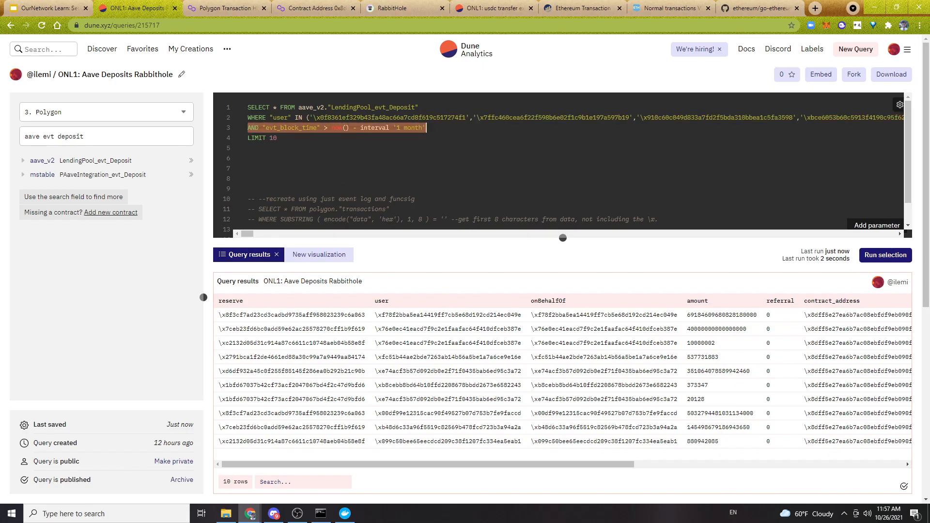
{"action": "left_click", "coordinate": [426, 128]}
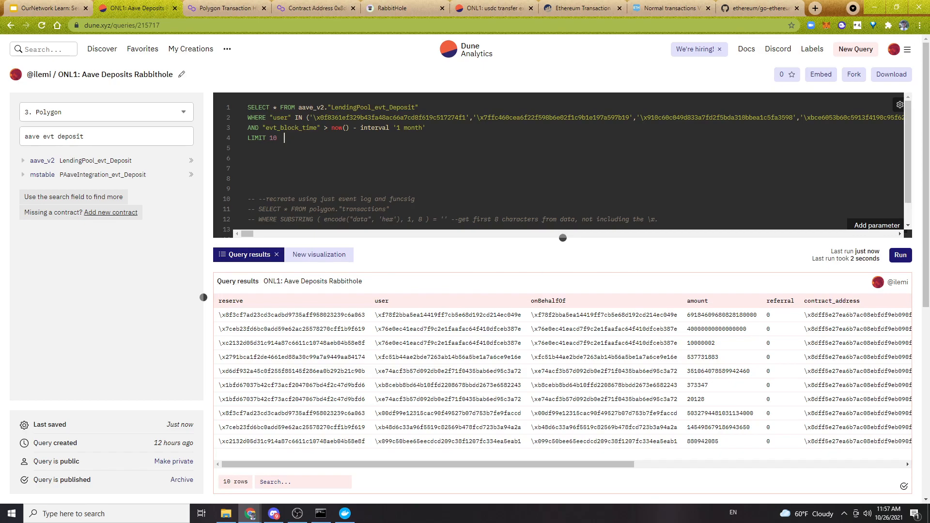
Add ORDER BY "amount" DESC above the LIMIT line, run the query and review the WHERE and AND conditions.
{"action": "key", "text": "Return"}
{"action": "type", "text": "ORDER BY "}
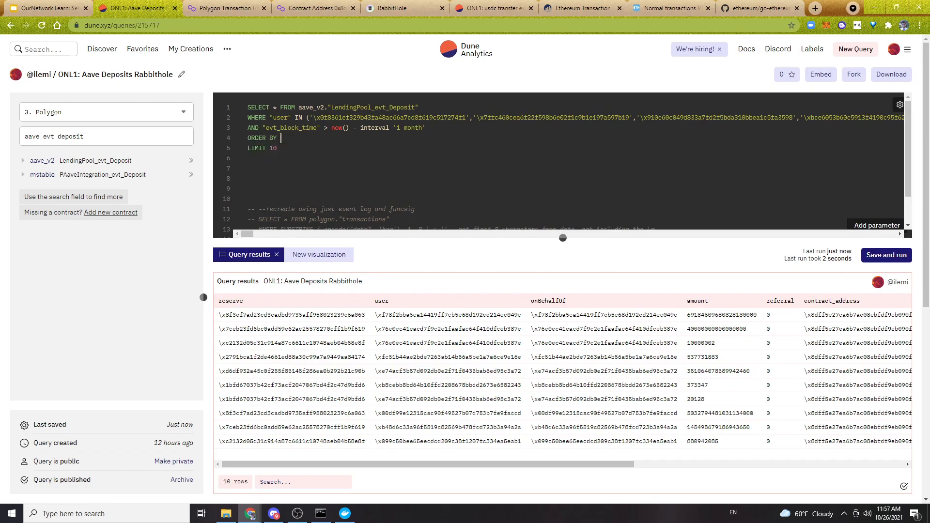
{"action": "type", "text": "\"amount\" DESC"}
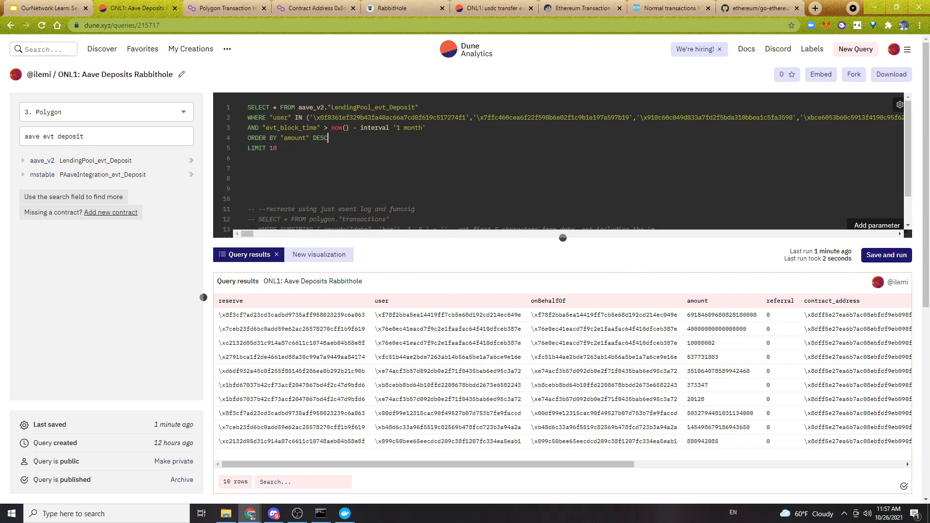
{"action": "key", "text": "ctrl+Return"}
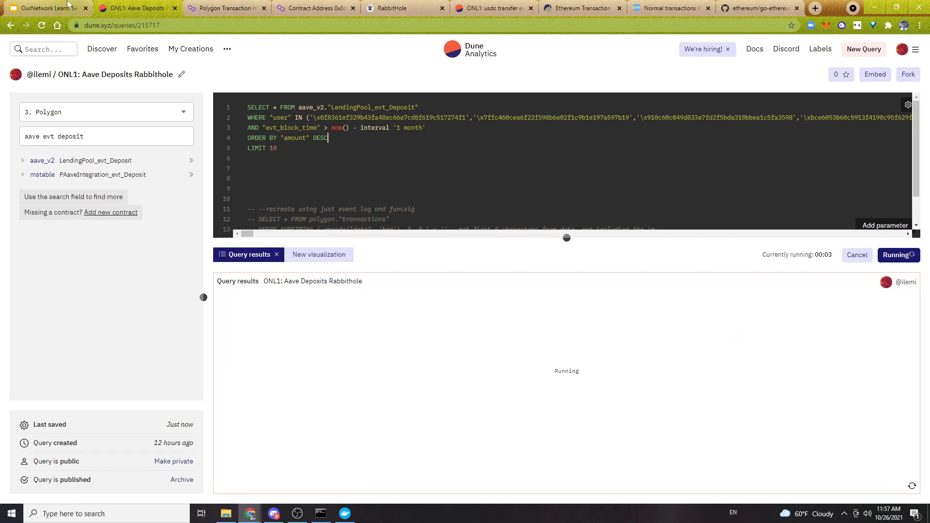
{"action": "left_click", "coordinate": [405, 128]}
{"action": "triple_click", "coordinate": [416, 128]}
{"action": "left_click", "coordinate": [427, 128]}
{"action": "triple_click", "coordinate": [299, 118]}
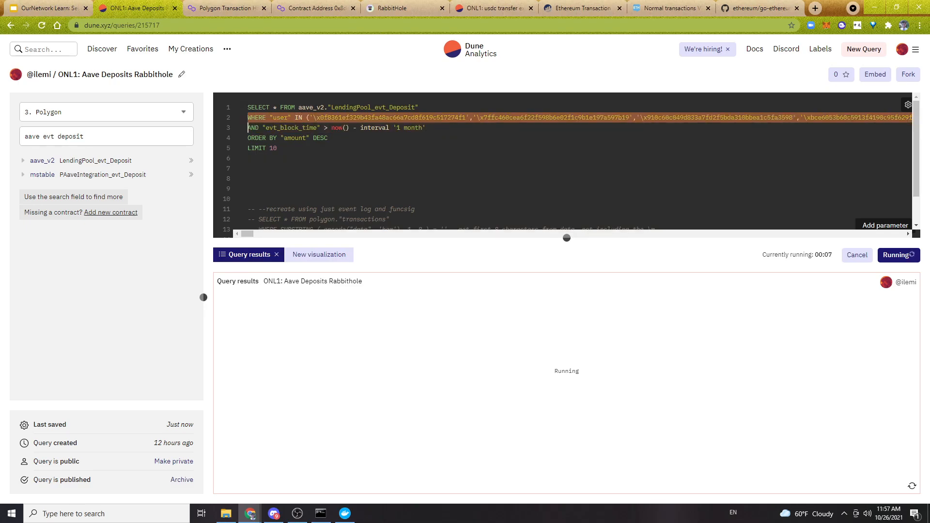
{"action": "left_click", "coordinate": [298, 117]}
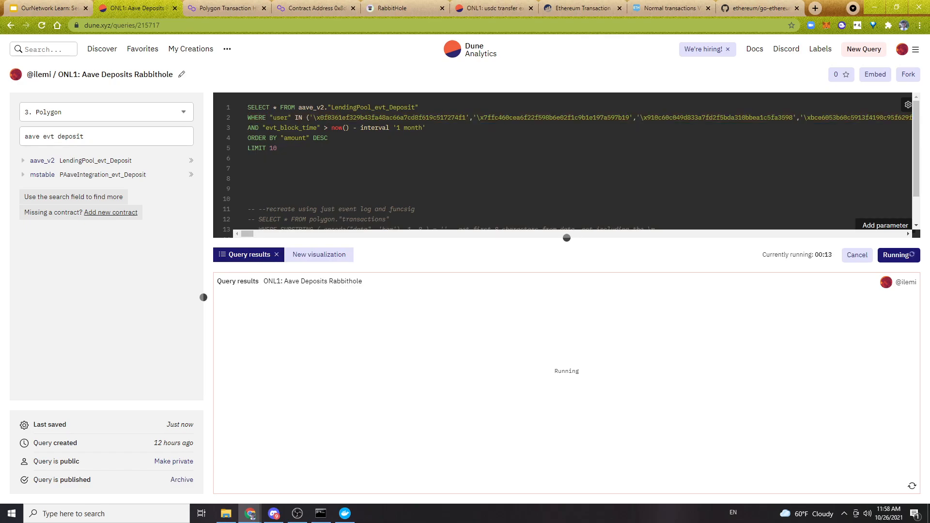
Try adding a WHERE "hash" = 'soemthing line above the WHERE "user" filter, and delete that line again.
{"action": "key", "text": "Return"}
{"action": "type", "text": "WHERE"}
{"action": "key", "text": "BackSpace"}
{"action": "key", "text": "BackSpace"}
{"action": "key", "text": "BackSpace"}
{"action": "key", "text": "BackSpace"}
{"action": "type", "text": "ERE \"hash"}
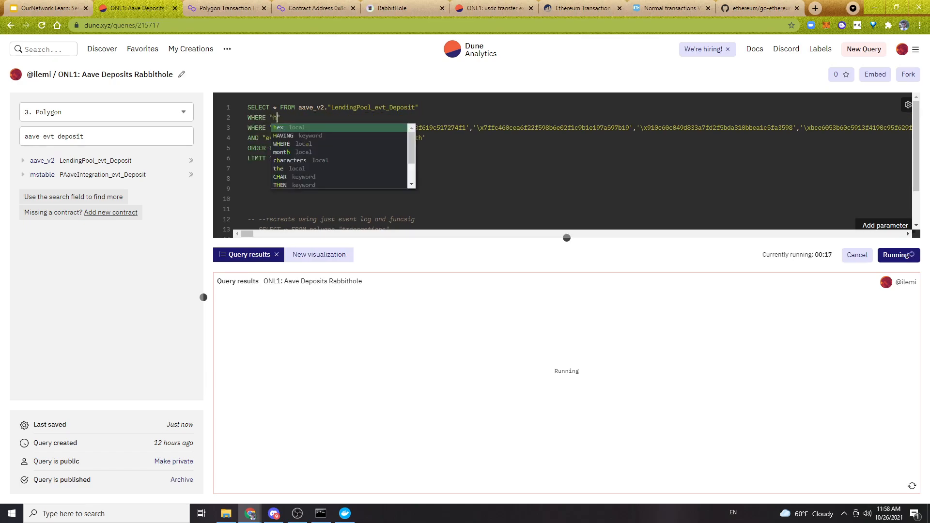
{"action": "type", "text": "\" = "}
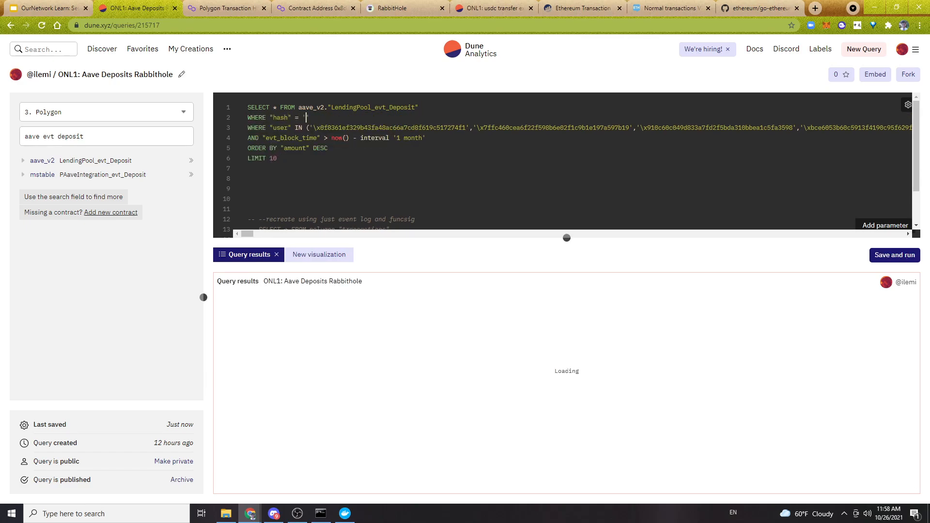
{"action": "type", "text": "'soemthing"}
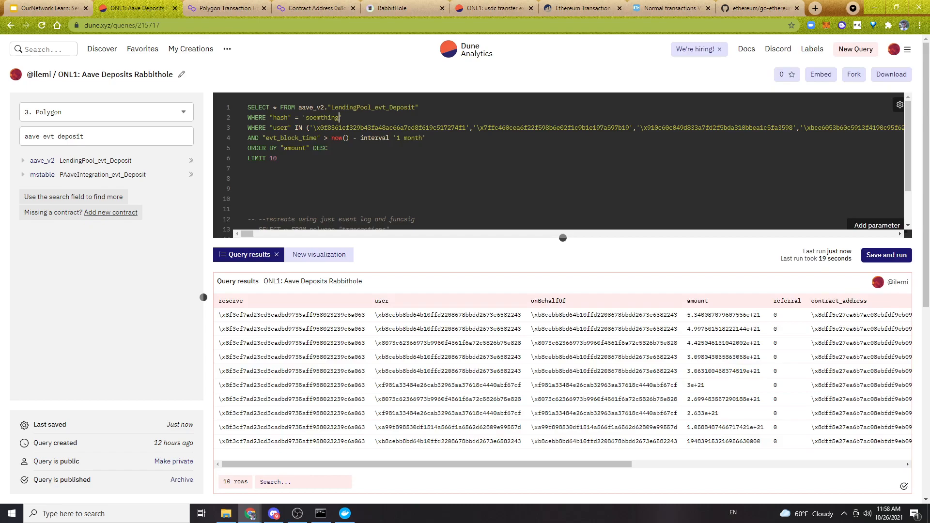
{"action": "key", "text": "Home"}
{"action": "key", "text": "shift+Down"}
{"action": "key", "text": "BackSpace"}
Replace the * in the SELECT line with amount/1e6 and run the query.
{"action": "double_click", "coordinate": [321, 138]}
{"action": "left_click", "coordinate": [284, 149]}
{"action": "triple_click", "coordinate": [448, 131]}
{"action": "left_click", "coordinate": [447, 139]}
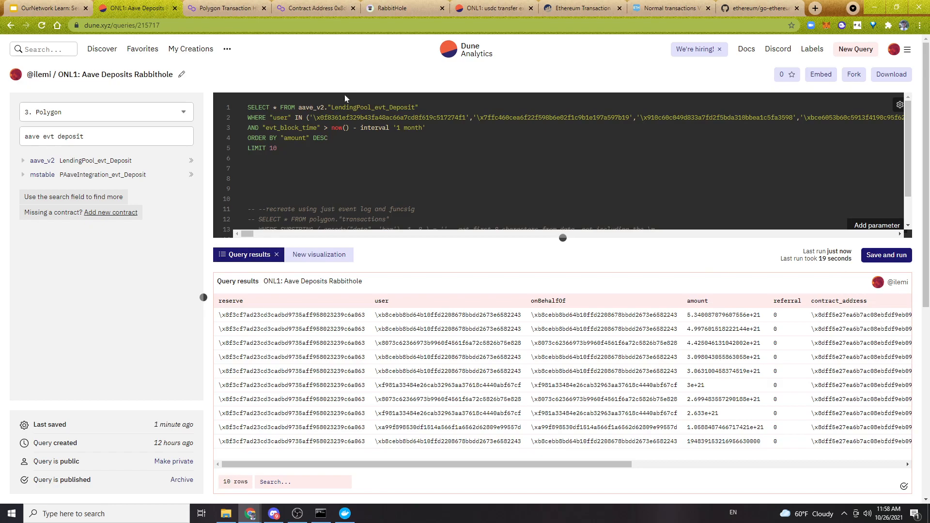
{"action": "key", "text": "BackSpace"}
{"action": "type", "text": "amount/1e6"}
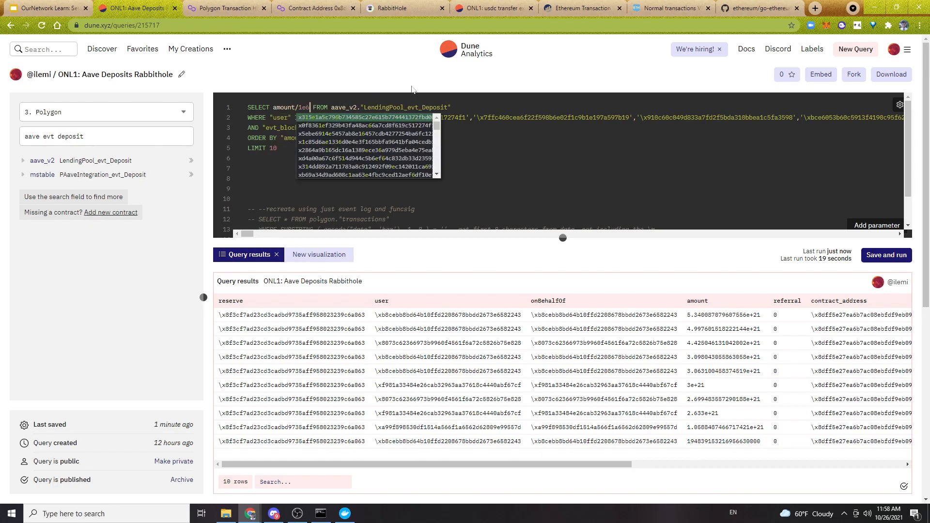
{"action": "key", "text": "ctrl+Return"}
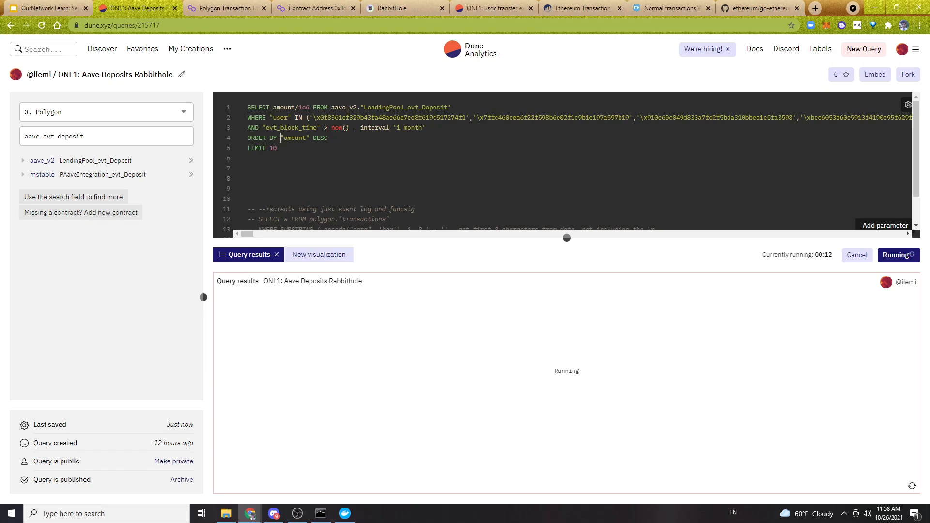
Inspect the divided amounts in the results and change the SELECT line back to *.
{"action": "left_click", "coordinate": [59, 4]}
{"action": "left_click", "coordinate": [100, 4]}
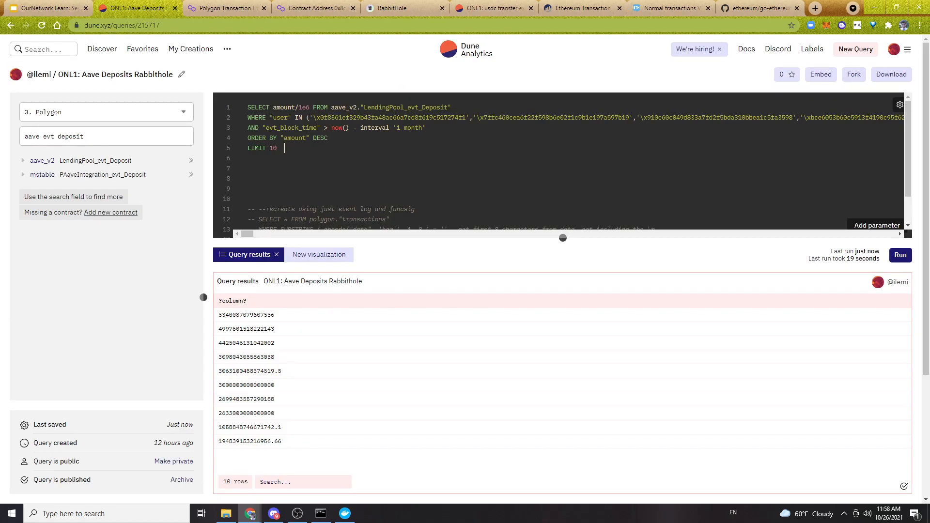
{"action": "double_click", "coordinate": [264, 316]}
{"action": "left_click", "coordinate": [302, 318]}
{"action": "left_click_drag", "start_coordinate": [310, 107], "coordinate": [275, 107]}
{"action": "type", "text": "*"}
Delete the evt_block_time condition and ORDER BY lines, run the query and inspect the first row's amount.
{"action": "left_click_drag", "start_coordinate": [328, 138], "coordinate": [247, 128]}
{"action": "key", "text": "BackSpace"}
{"action": "key", "text": "BackSpace"}
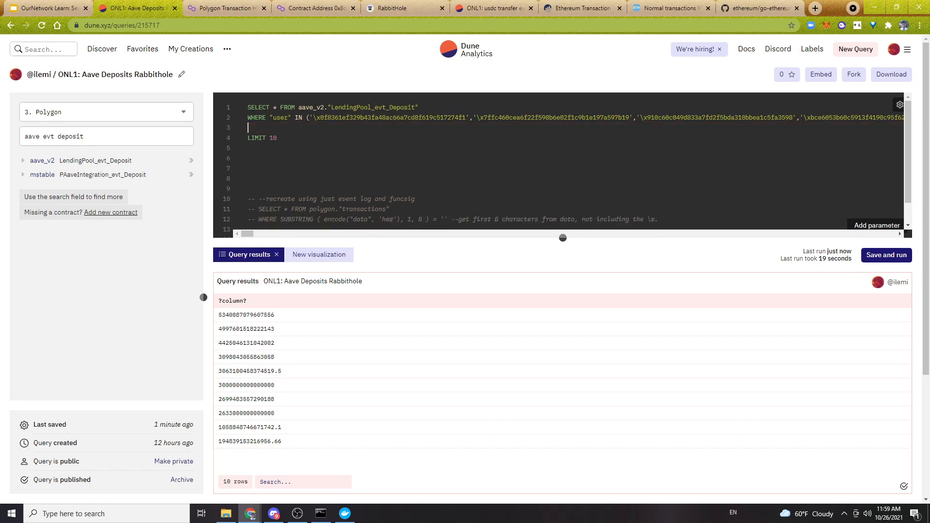
{"action": "left_click", "coordinate": [248, 138]}
{"action": "key", "text": "ctrl+Return"}
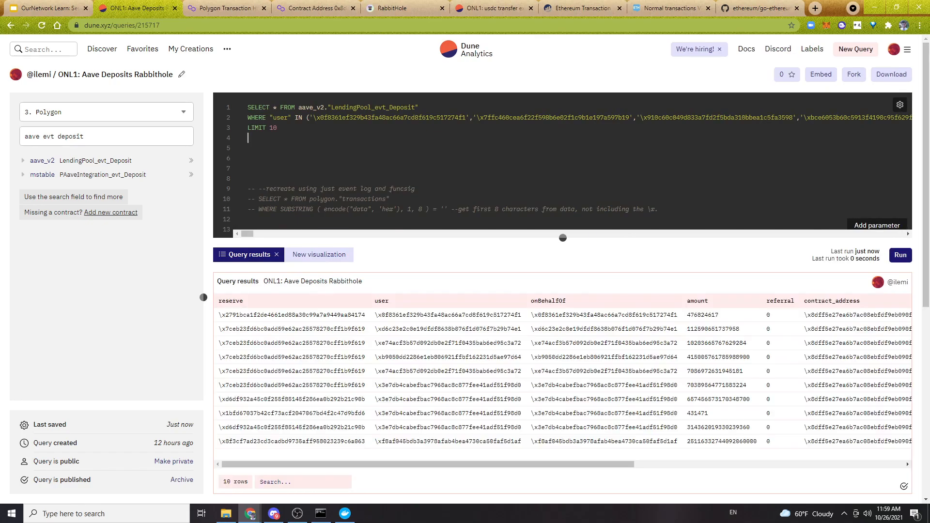
{"action": "double_click", "coordinate": [704, 316]}
{"action": "left_click", "coordinate": [736, 318]}
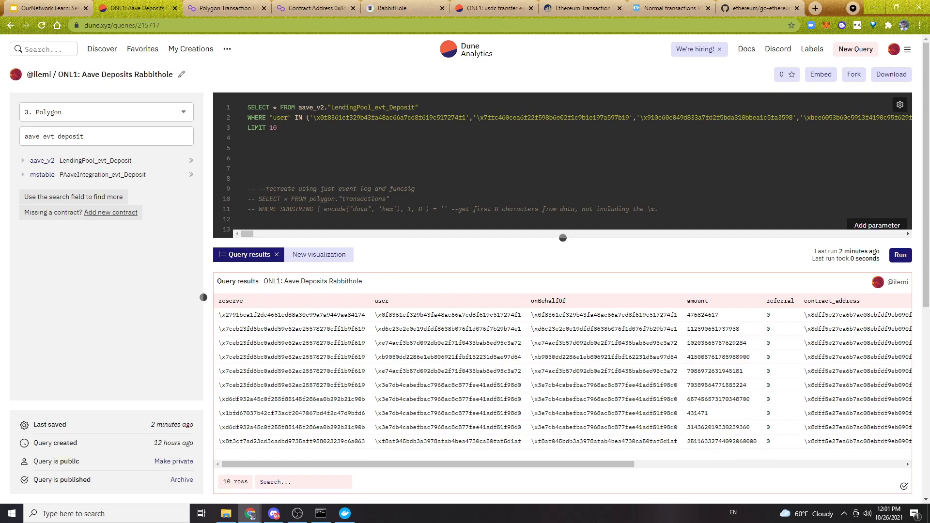
Examine the transactions, traces and logs tables on the token transfer lifecycle slide in Google Slides, and return to Dune.
{"action": "left_click", "coordinate": [48, 7]}
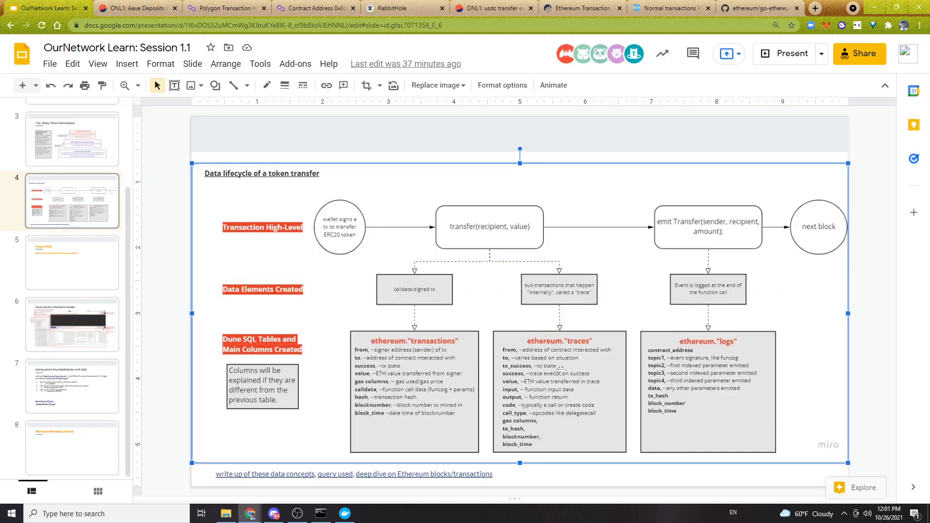
{"action": "left_click", "coordinate": [885, 391]}
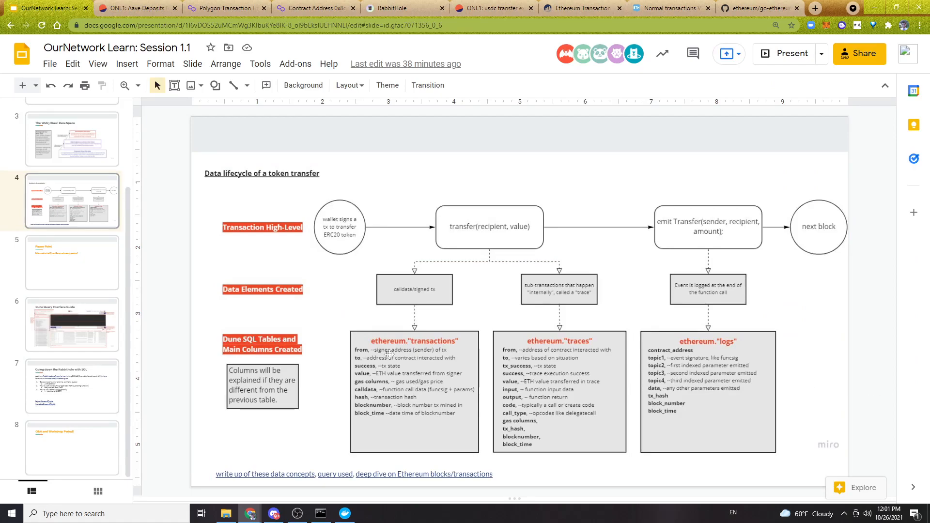
{"action": "left_click", "coordinate": [161, 5]}
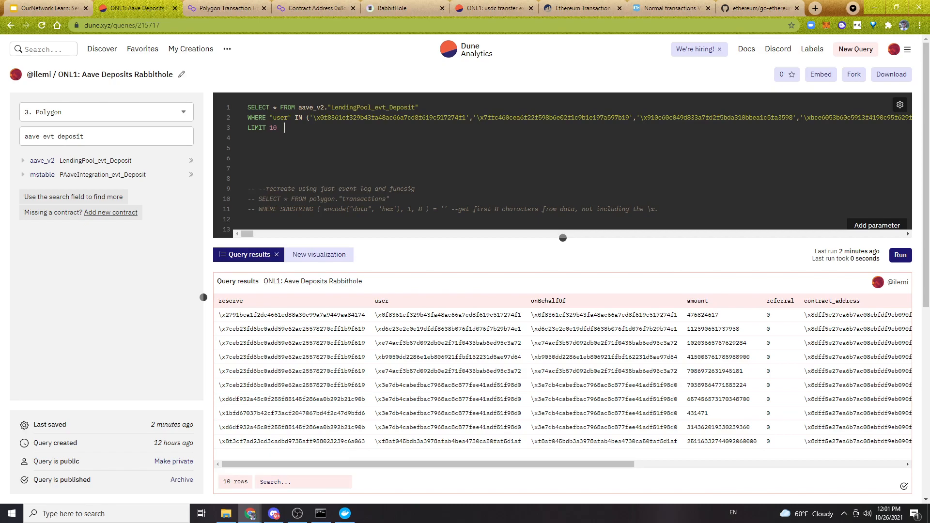
{"action": "key", "text": "Left"}
{"action": "key", "text": "Down"}
{"action": "left_click_drag", "start_coordinate": [249, 219], "coordinate": [250, 111]}
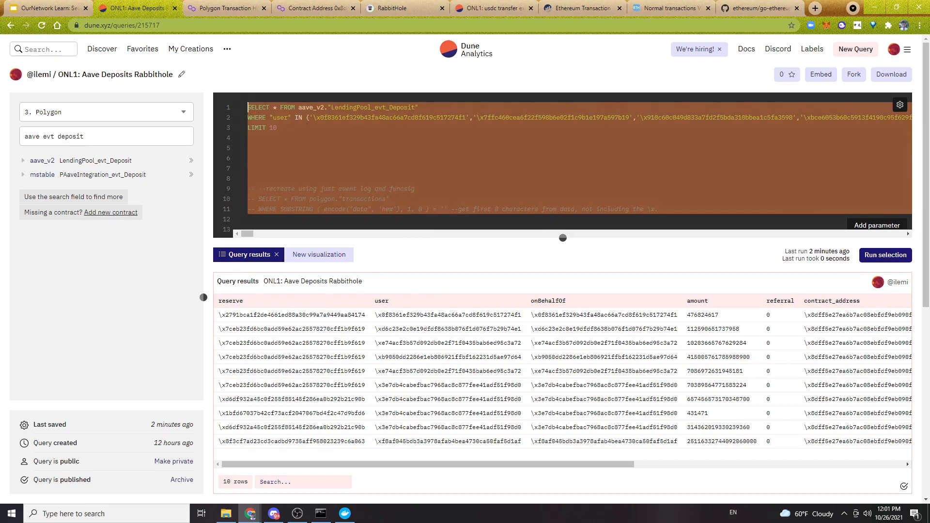
{"action": "left_click", "coordinate": [309, 128]}
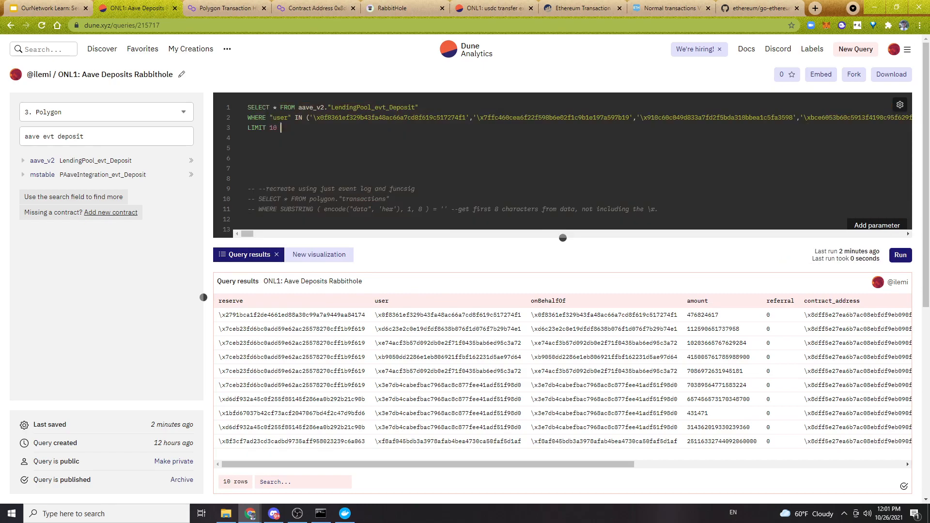
{"action": "left_click", "coordinate": [248, 138]}
{"action": "left_click_drag", "start_coordinate": [284, 127], "coordinate": [252, 107]}
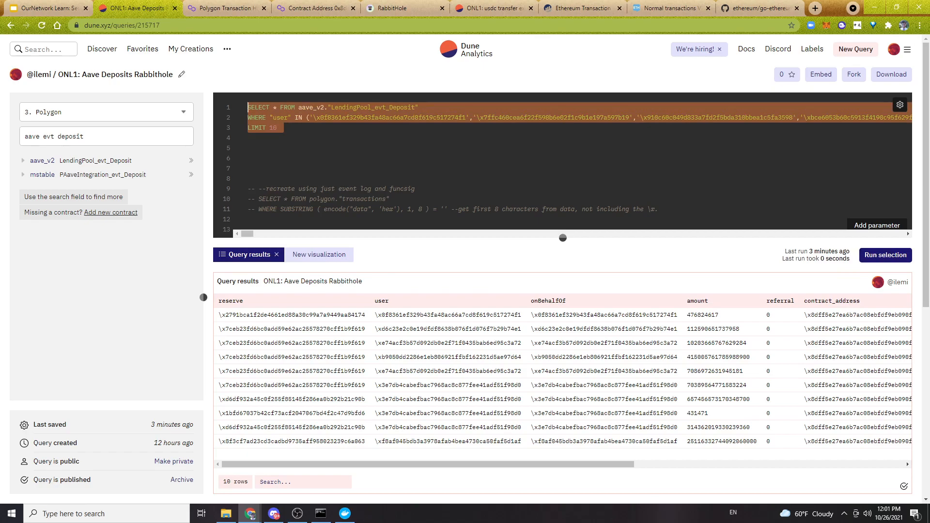
{"action": "left_click", "coordinate": [284, 128]}
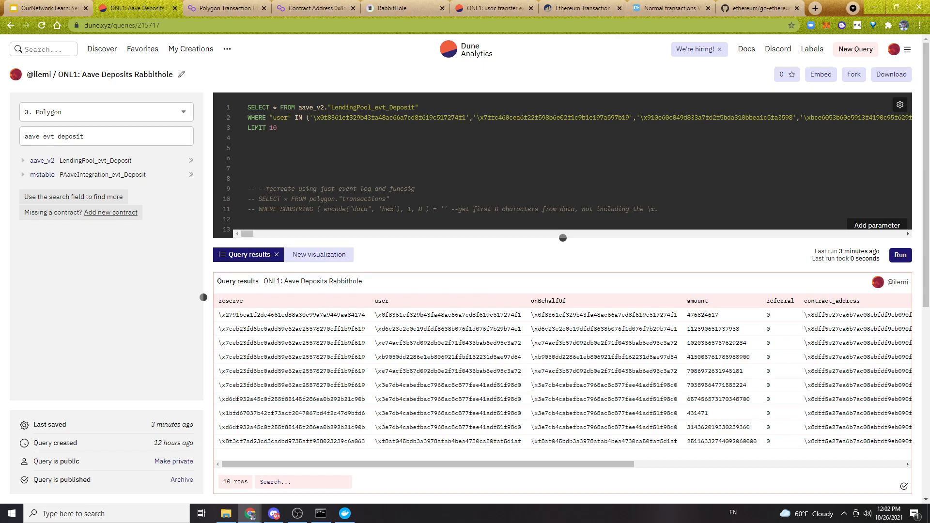
{"action": "left_click", "coordinate": [248, 138]}
{"action": "key", "text": "alt+Tab"}
{"action": "left_click", "coordinate": [419, 189]}
{"action": "key", "text": "Down"}
{"action": "key", "text": "Down"}
{"action": "scroll", "coordinate": [455, 210], "scroll_direction": "down", "scroll_amount": 1}
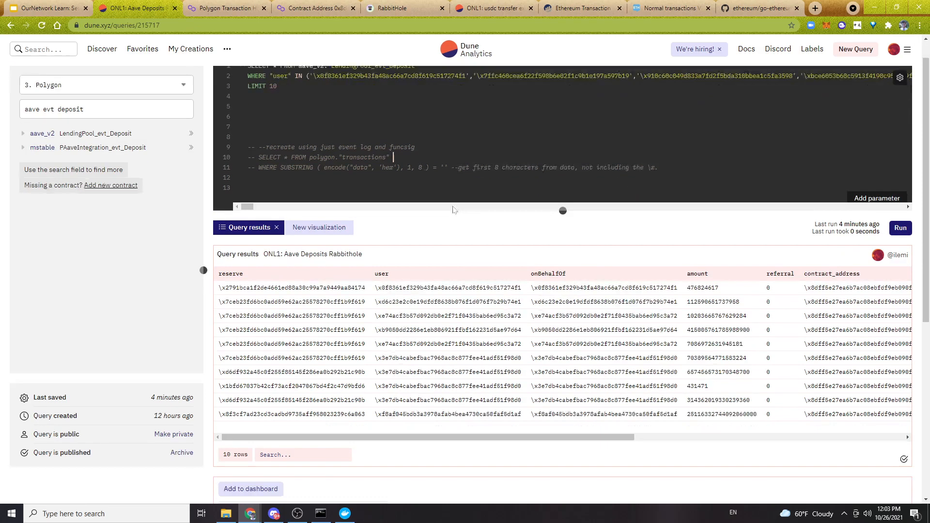
{"action": "scroll", "coordinate": [446, 206], "scroll_direction": "up", "scroll_amount": 1}
{"action": "left_click", "coordinate": [442, 178]}
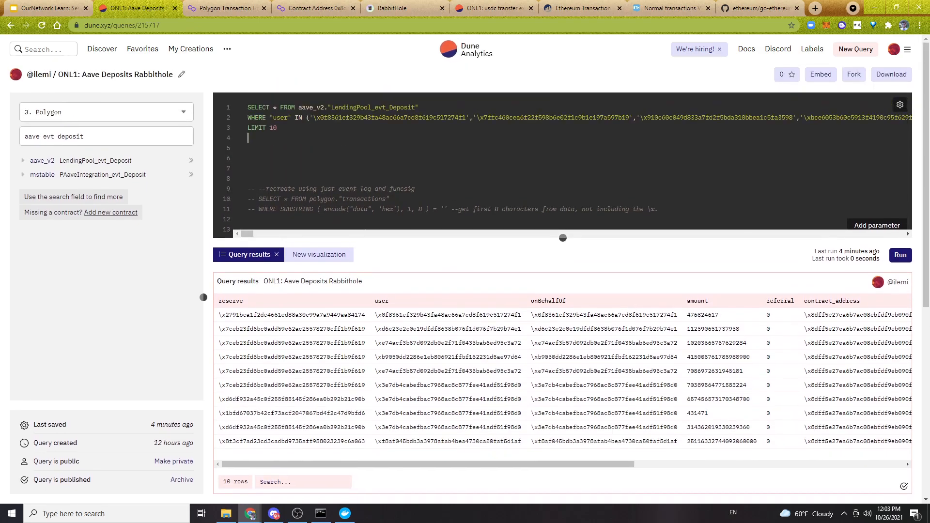
Switch to Google Slides, open the token transfer data lifecycle slide and follow its "query used" link to the Dune query.
{"action": "left_click", "coordinate": [75, 6]}
{"action": "left_click", "coordinate": [72, 386]}
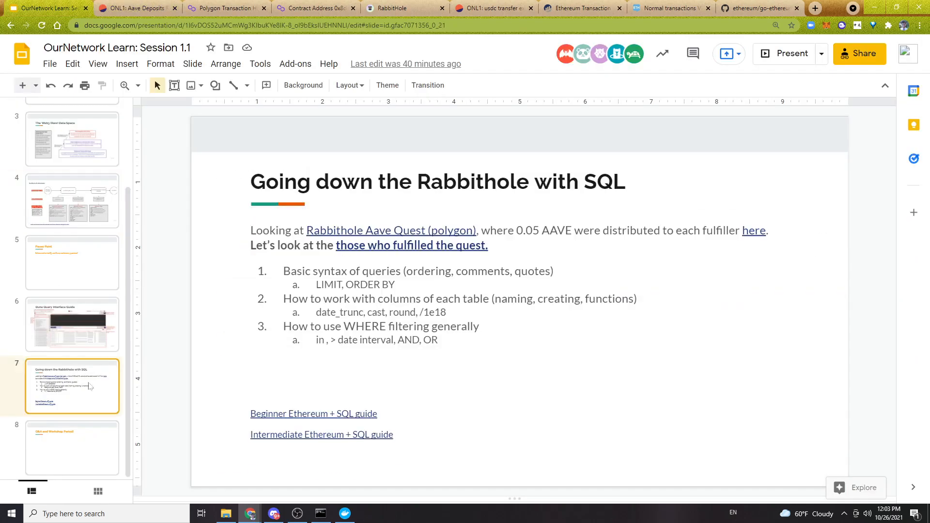
{"action": "left_click", "coordinate": [72, 201]}
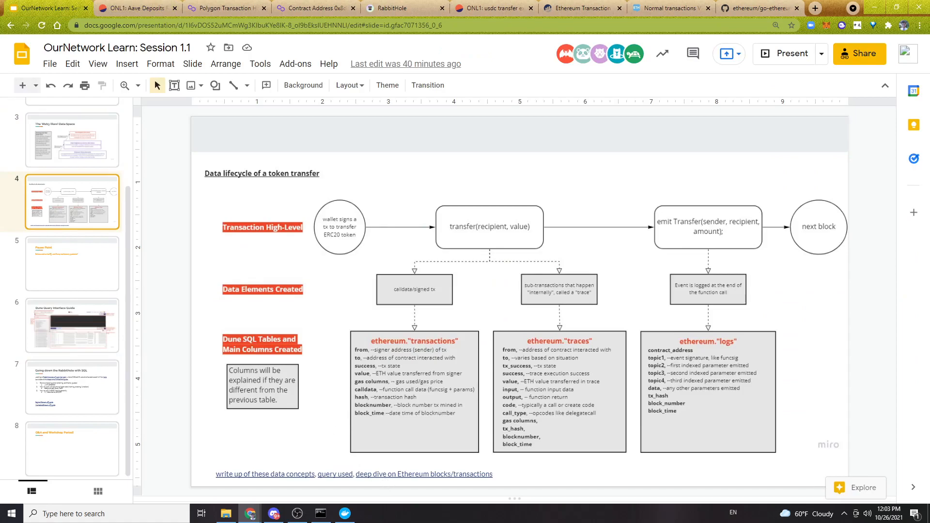
{"action": "left_click", "coordinate": [336, 474]}
{"action": "left_click", "coordinate": [366, 493]}
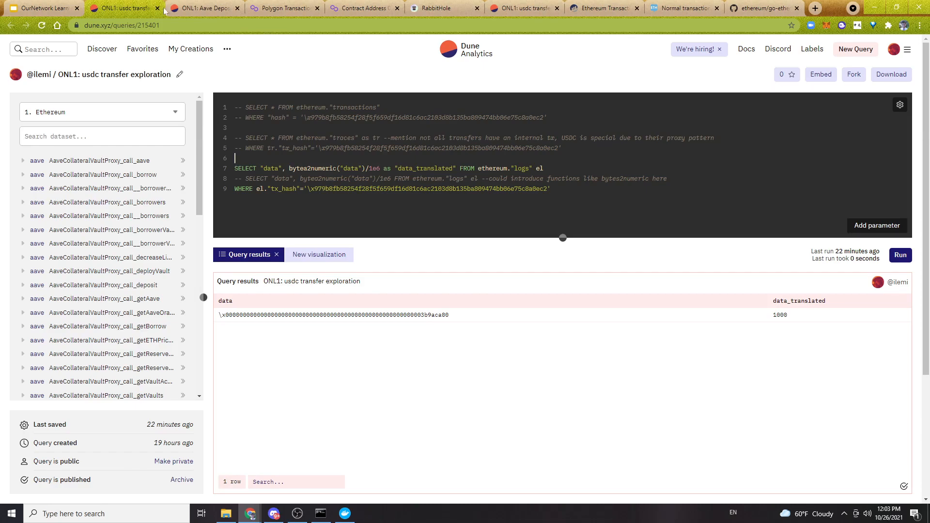
Return to Google Slides and review the token transfer lifecycle diagram and the Web3 (Raw) Data Space slide.
{"action": "left_click", "coordinate": [67, 4]}
{"action": "scroll", "coordinate": [456, 349], "scroll_direction": "down", "scroll_amount": 1}
{"action": "scroll", "coordinate": [436, 299], "scroll_direction": "up", "scroll_amount": 1}
{"action": "left_click", "coordinate": [465, 348]}
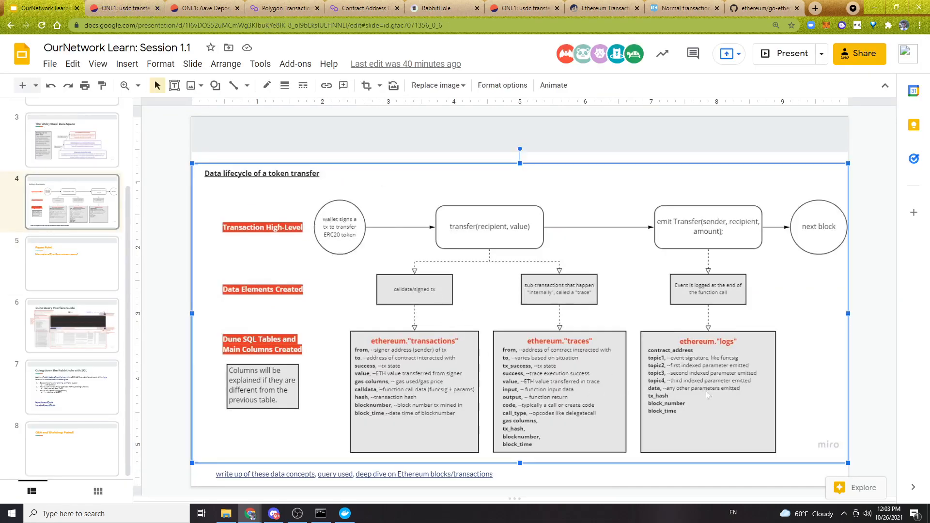
{"action": "left_click", "coordinate": [105, 144]}
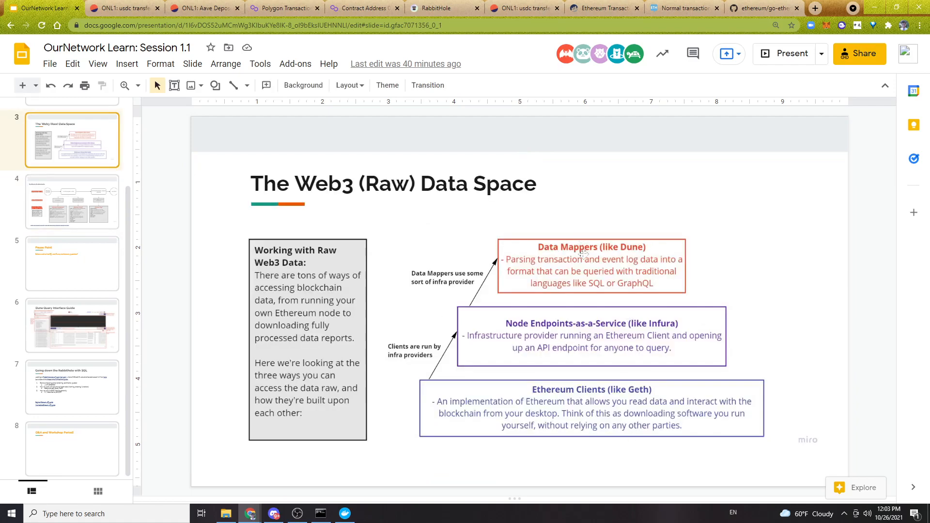
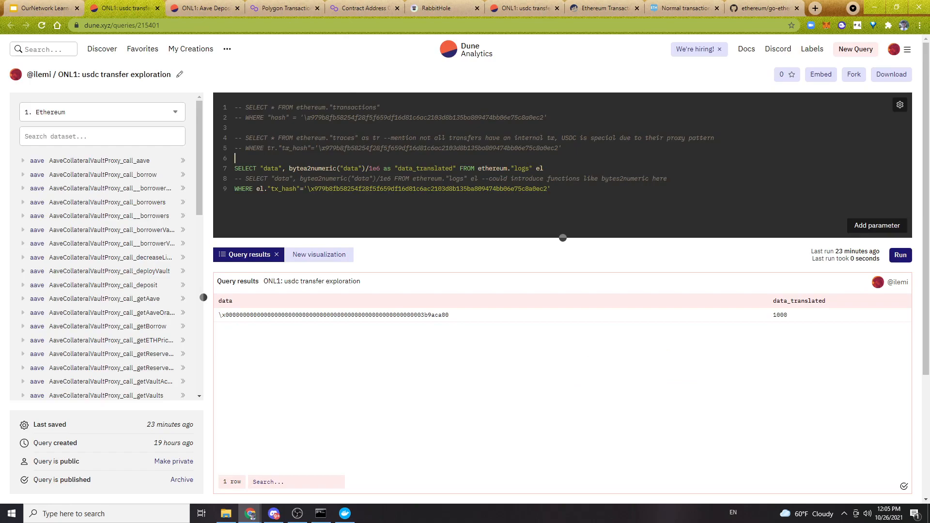
In Dune's USDC transfer query, replace the columns selected from ethereum."logs" with *, run it and inspect the topic2 value.
{"action": "left_click_drag", "start_coordinate": [456, 168], "coordinate": [263, 171]}
{"action": "key", "text": "BackSpace"}
{"action": "key", "text": "BackSpace"}
{"action": "type", "text": "*"}
{"action": "key", "text": "ctrl+Return"}
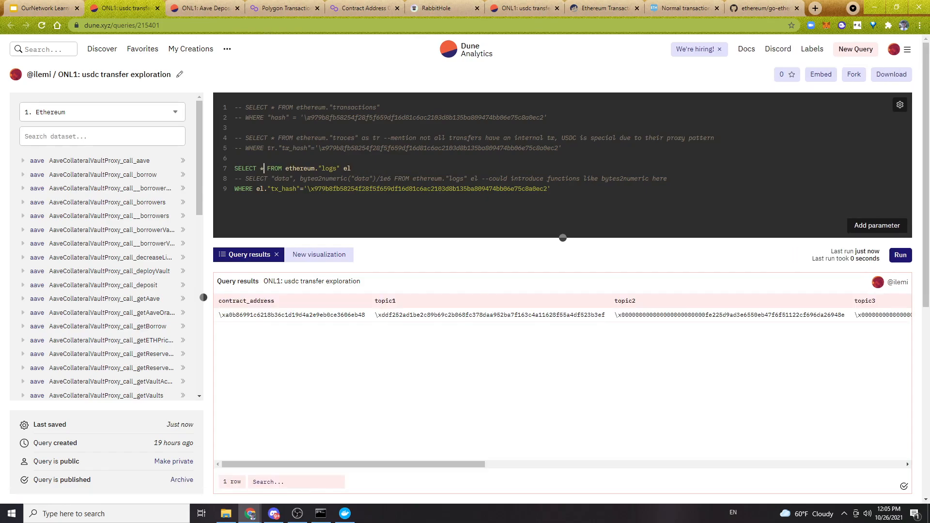
{"action": "left_click_drag", "start_coordinate": [425, 465], "coordinate": [513, 463]}
{"action": "double_click", "coordinate": [485, 315]}
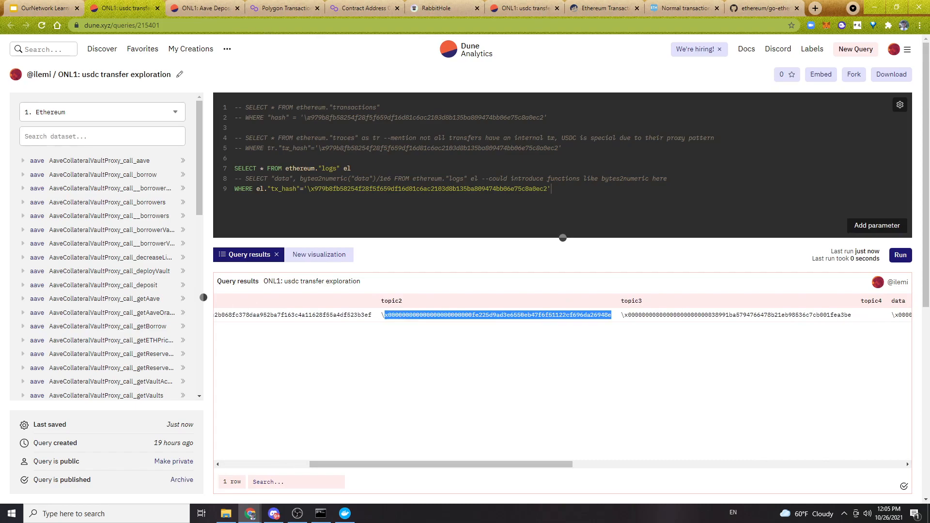
Replace the * in the SELECT line with encode("topic2", 'hex'), run the query and inspect the encoded value.
{"action": "left_click", "coordinate": [260, 168]}
{"action": "key", "text": "Delete"}
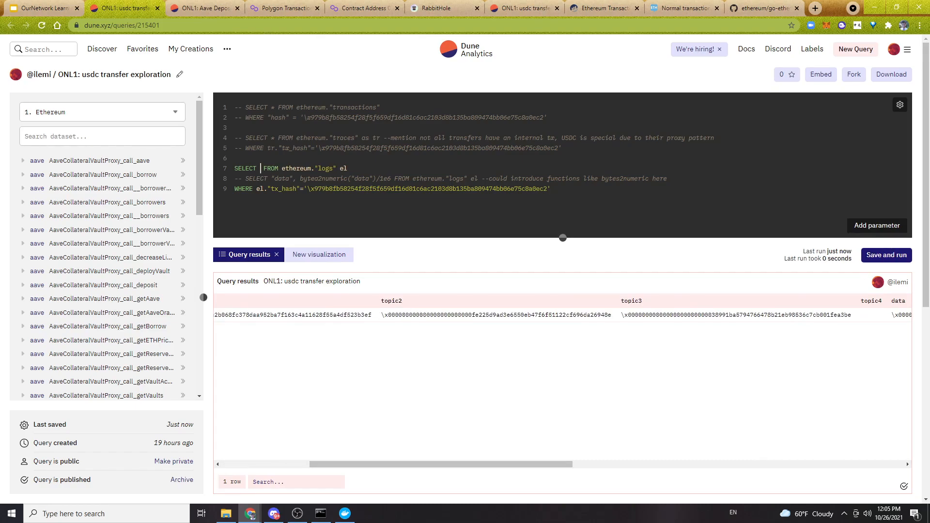
{"action": "type", "text": "encode(\""}
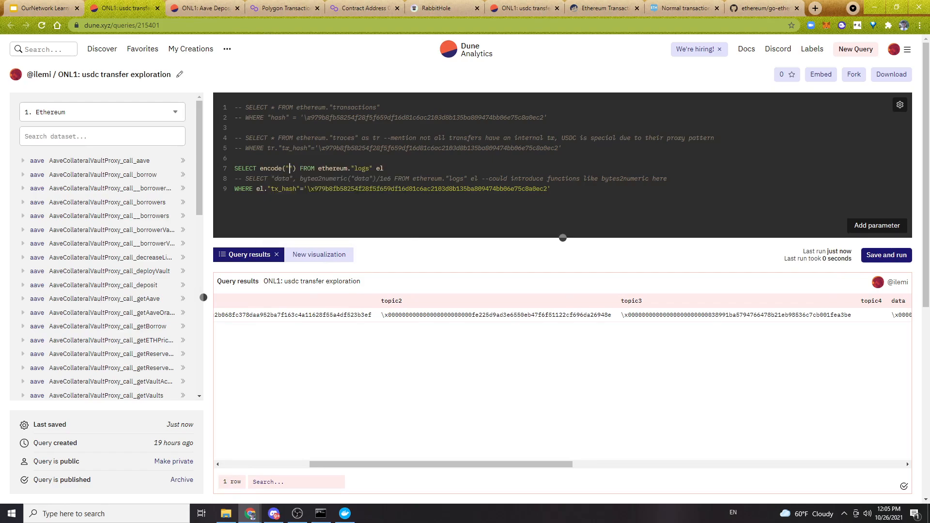
{"action": "type", "text": "topic2\", '"}
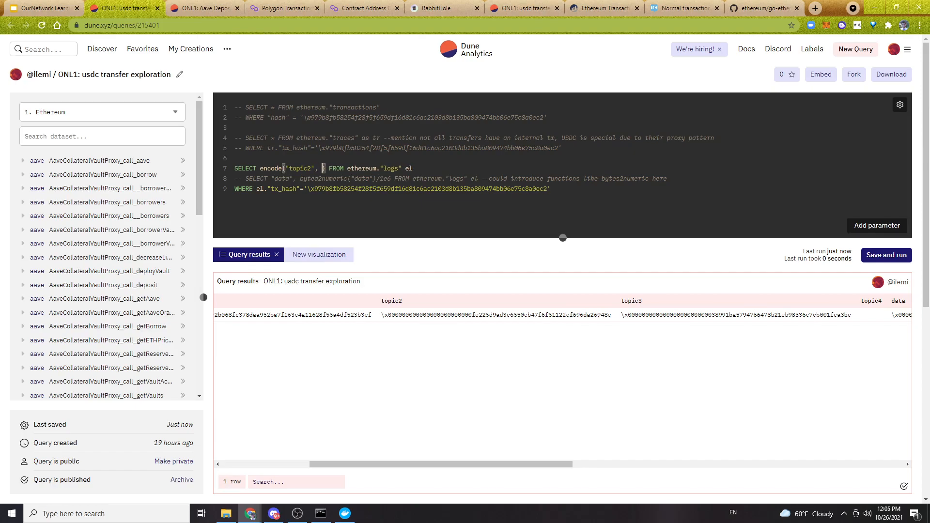
{"action": "type", "text": "hex"}
{"action": "key", "text": "ctrl+Return"}
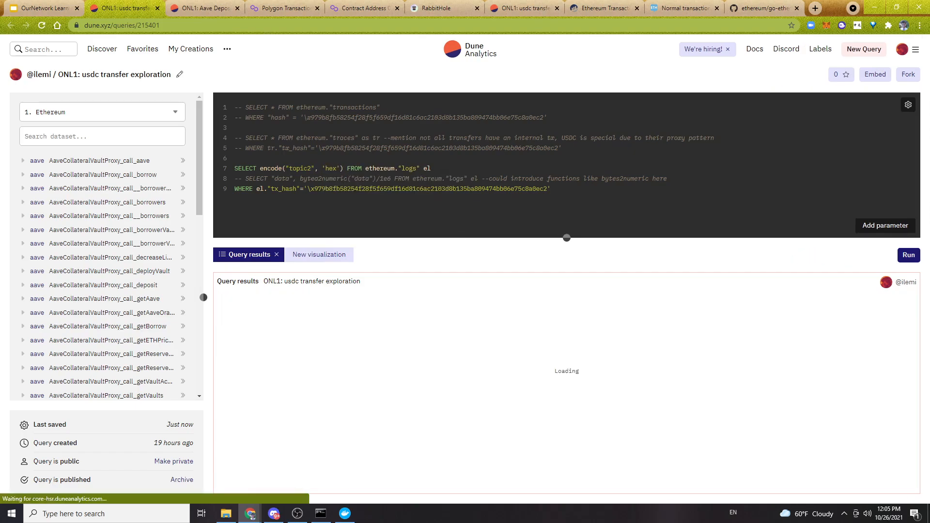
{"action": "double_click", "coordinate": [338, 315]}
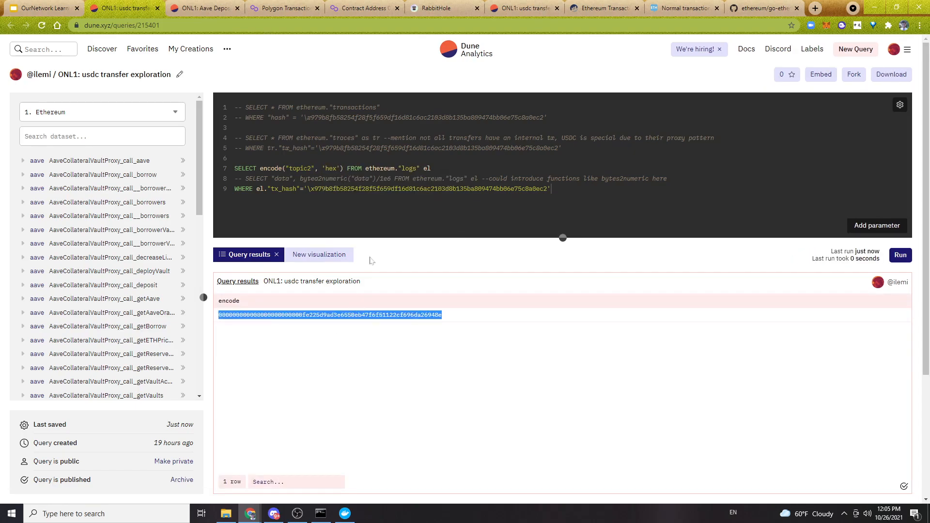
Wrap the encode expression in a RIGHT function with a length of 46 and run the query.
{"action": "left_click", "coordinate": [551, 189]}
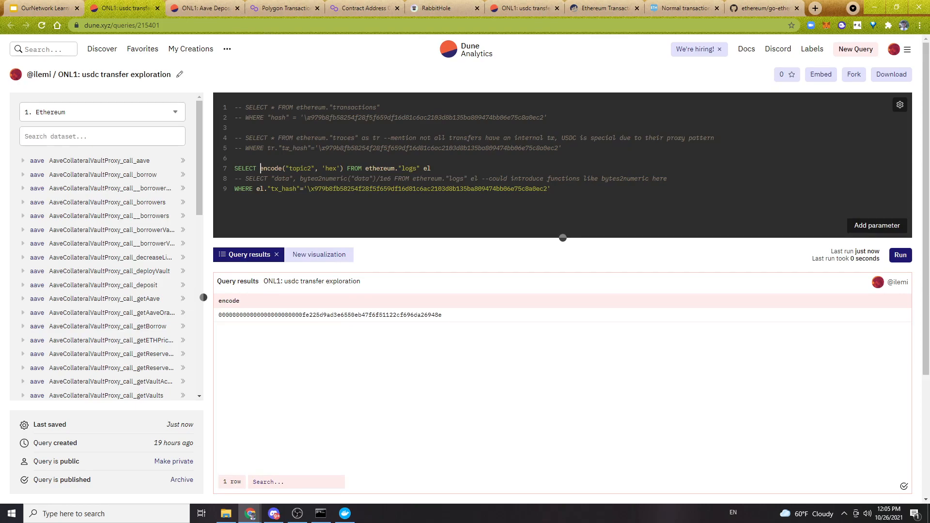
{"action": "type", "text": "RI"}
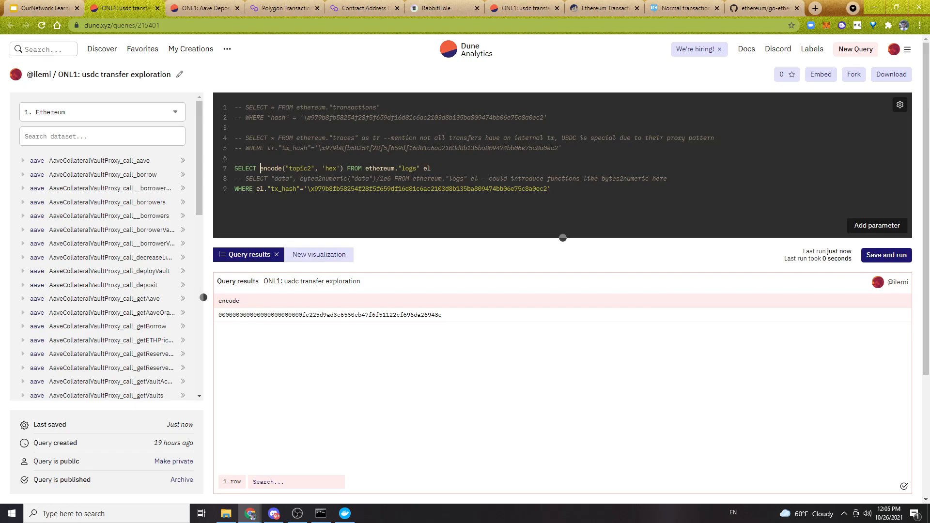
{"action": "key", "text": "Tab"}
{"action": "type", "text": "("}
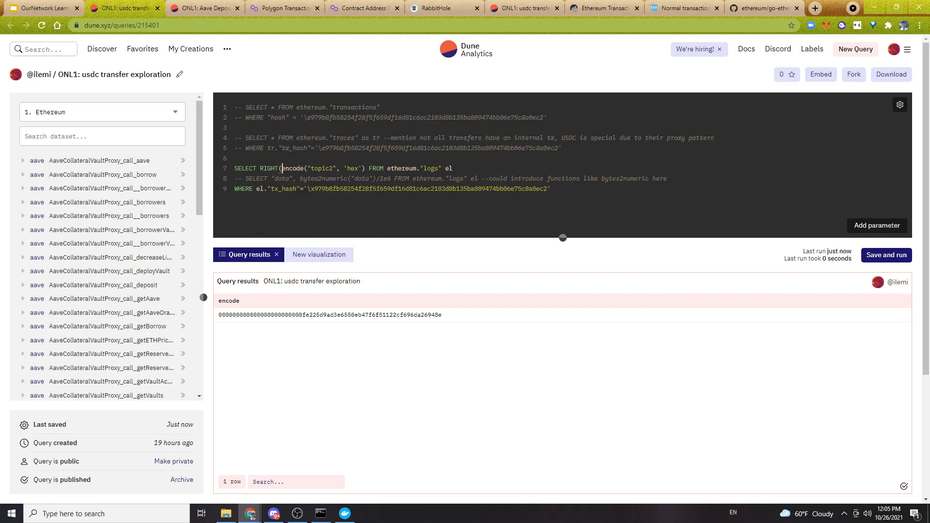
{"action": "left_click", "coordinate": [365, 169]}
{"action": "type", "text": ",4"}
{"action": "type", "text": "6)"}
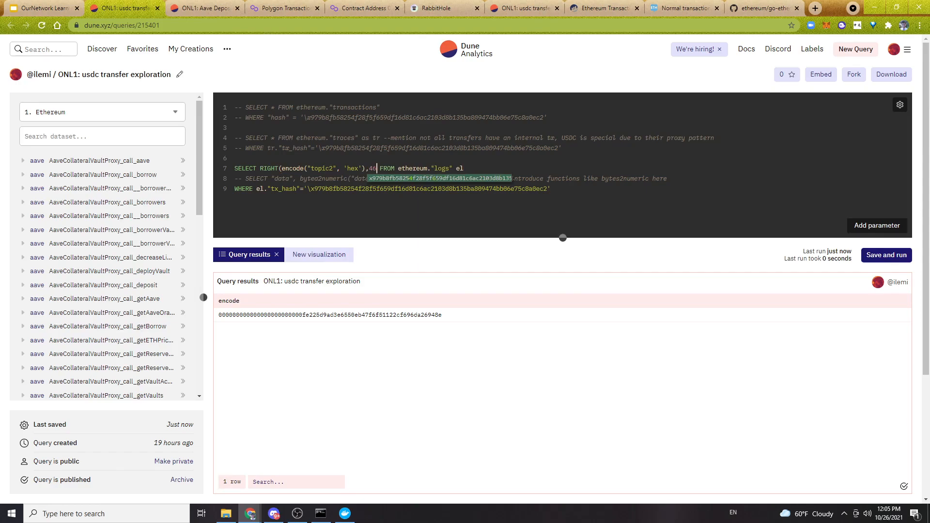
{"action": "key", "text": "ctrl+Return"}
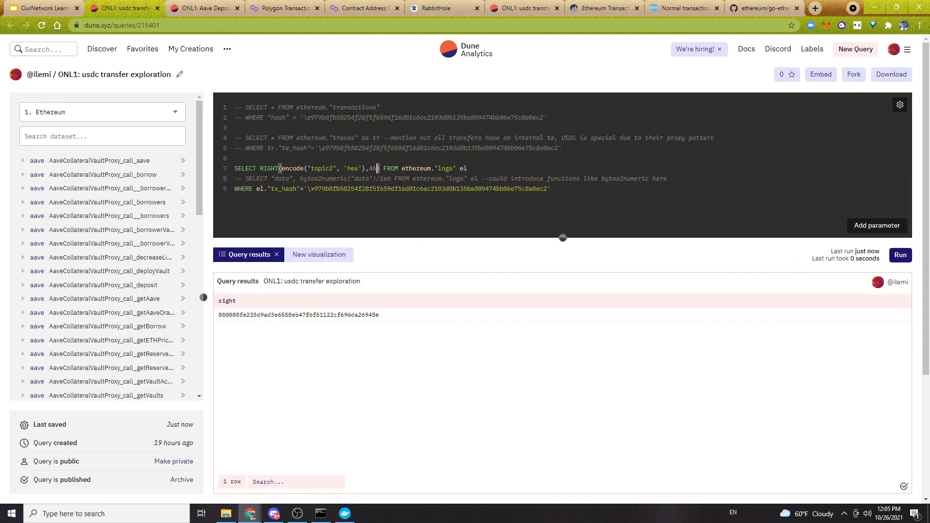
Try lengths of 56 and 44 in the RIGHT function, running the query for each.
{"action": "key", "text": "BackSpace"}
{"action": "key", "text": "BackSpace"}
{"action": "type", "text": "56"}
{"action": "key", "text": "ctrl+Return"}
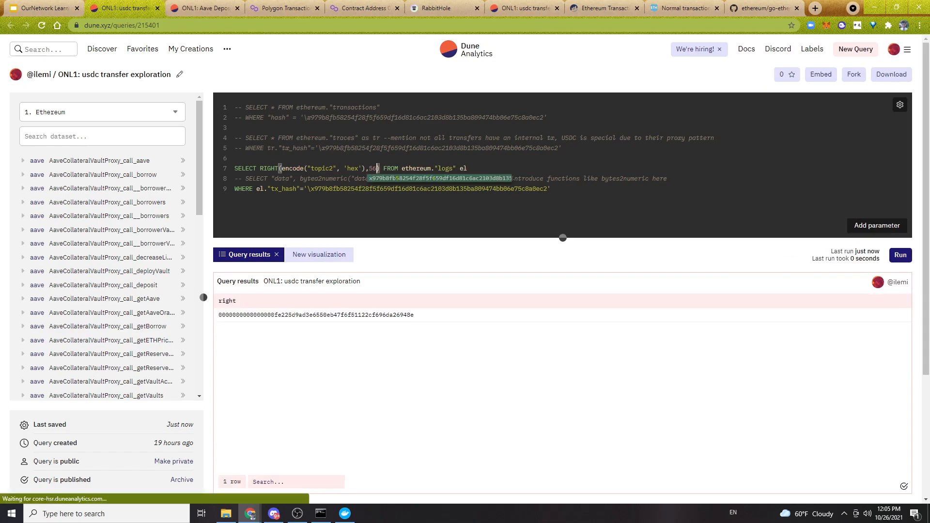
{"action": "left_click", "coordinate": [373, 168]}
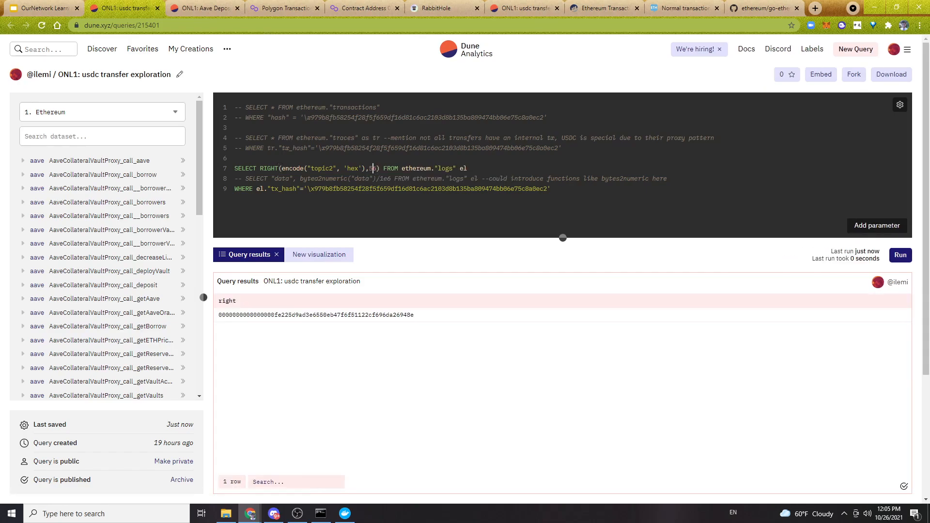
{"action": "key", "text": "BackSpace"}
{"action": "key", "text": "BackSpace"}
{"action": "type", "text": "44"}
{"action": "key", "text": "ctrl+Return"}
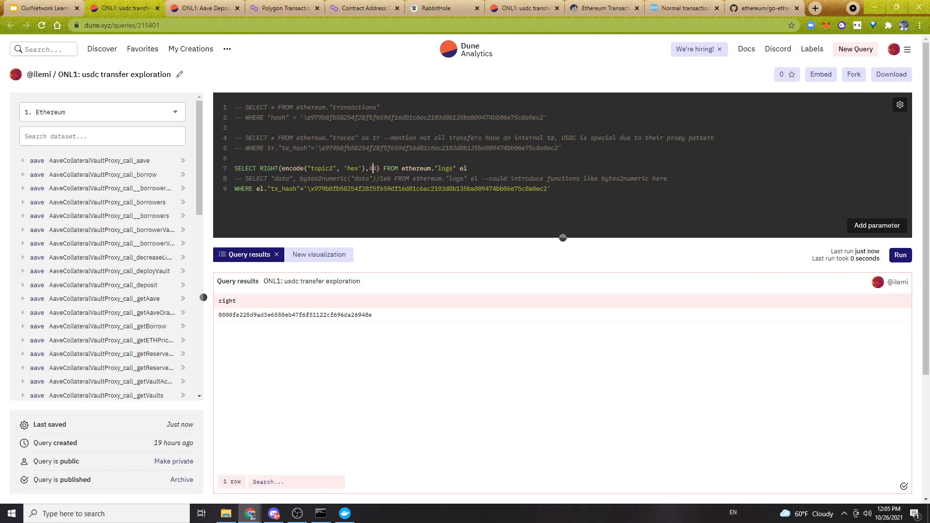
Set the RIGHT function's length to 40, run the query and inspect the resulting address.
{"action": "key", "text": "BackSpace"}
{"action": "type", "text": "0"}
{"action": "key", "text": "ctrl+Return"}
{"action": "double_click", "coordinate": [288, 315]}
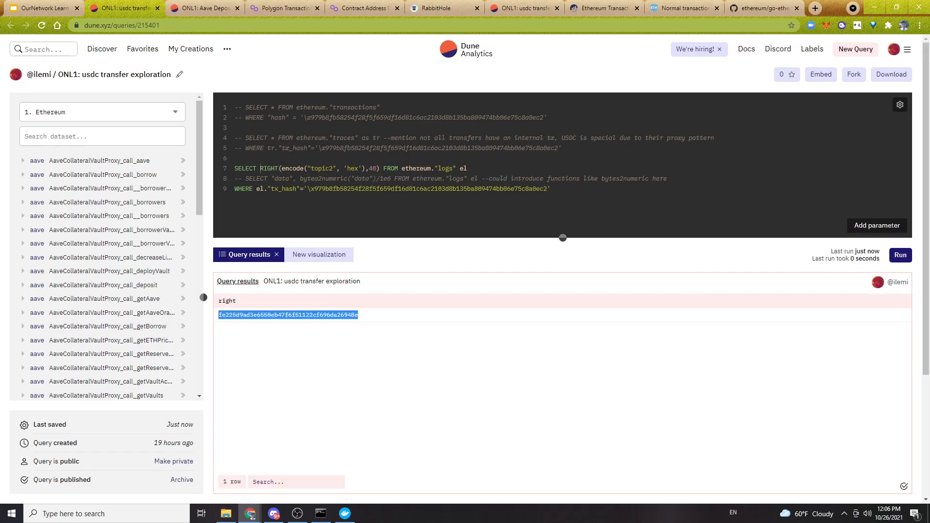
Wrap the RIGHT expression in CONCAT with '\x' as the first argument and run the query.
{"action": "left_click", "coordinate": [288, 315]}
{"action": "type", "text": "CONCAT("}
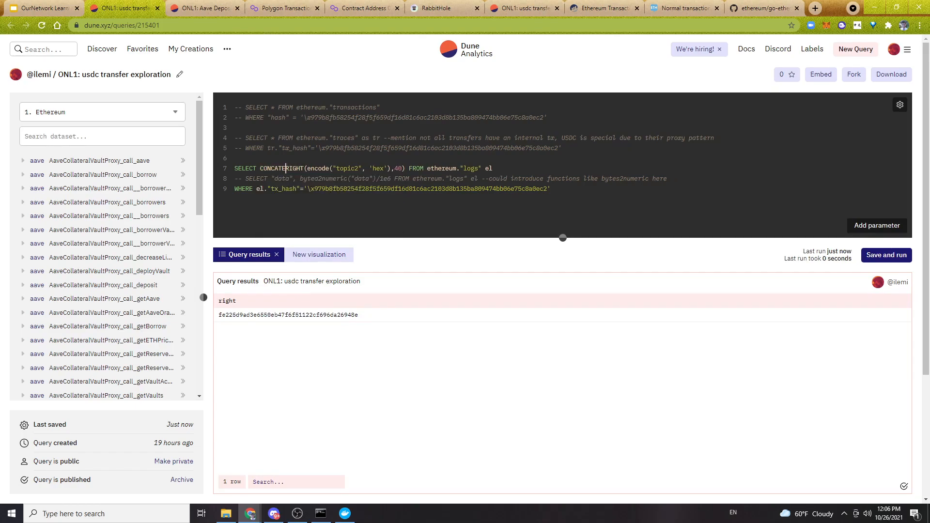
{"action": "type", "text": " '\\"}
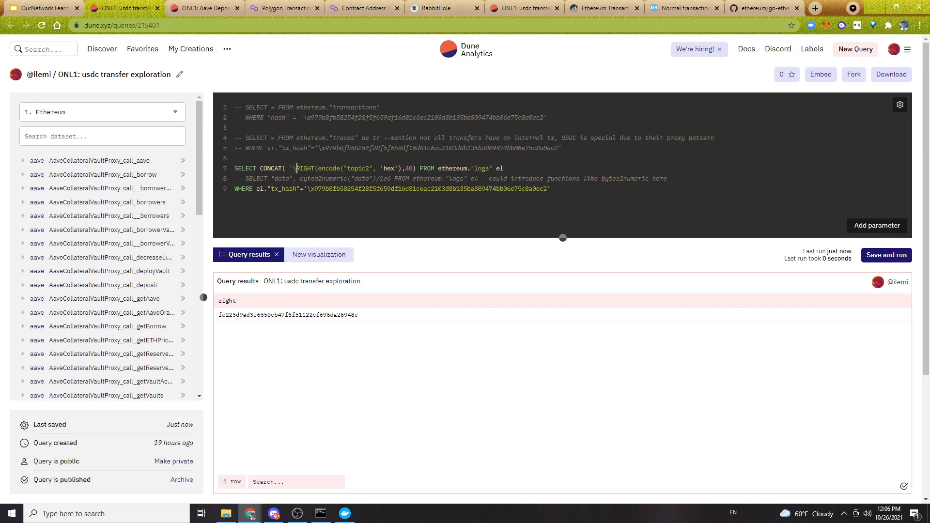
{"action": "type", "text": "\\x979b8fb58254f28f5f659df16d81c6ac2103d8b135ba809474bb06e75c8a0ec2"}
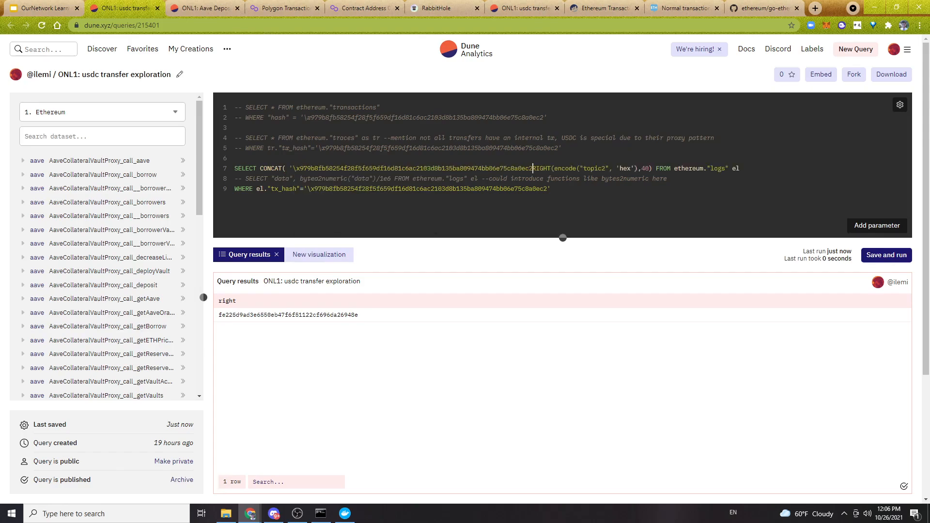
{"action": "key", "text": "ctrl+BackSpace"}
{"action": "type", "text": "'"}
{"action": "key", "text": "BackSpace"}
{"action": "type", "text": "x',"}
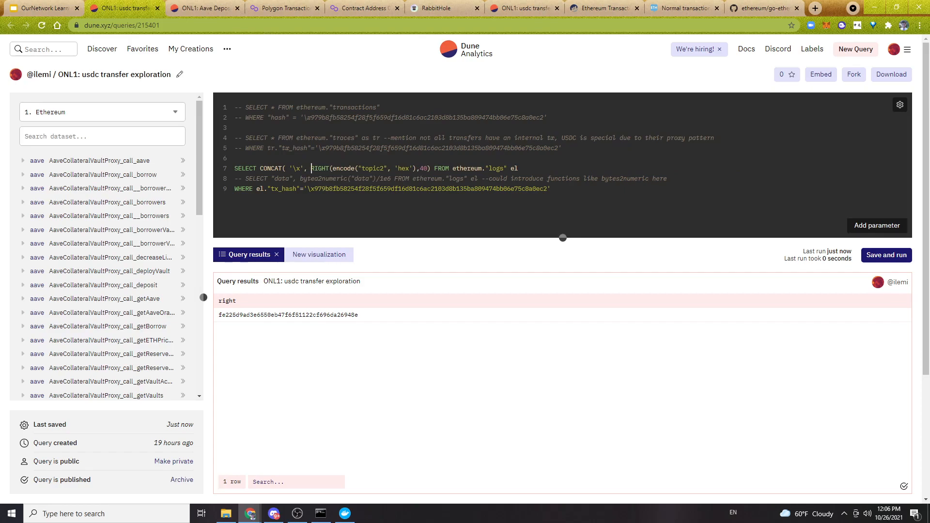
{"action": "left_click", "coordinate": [431, 169]}
{"action": "type", "text": ")"}
{"action": "key", "text": "ctrl+Return"}
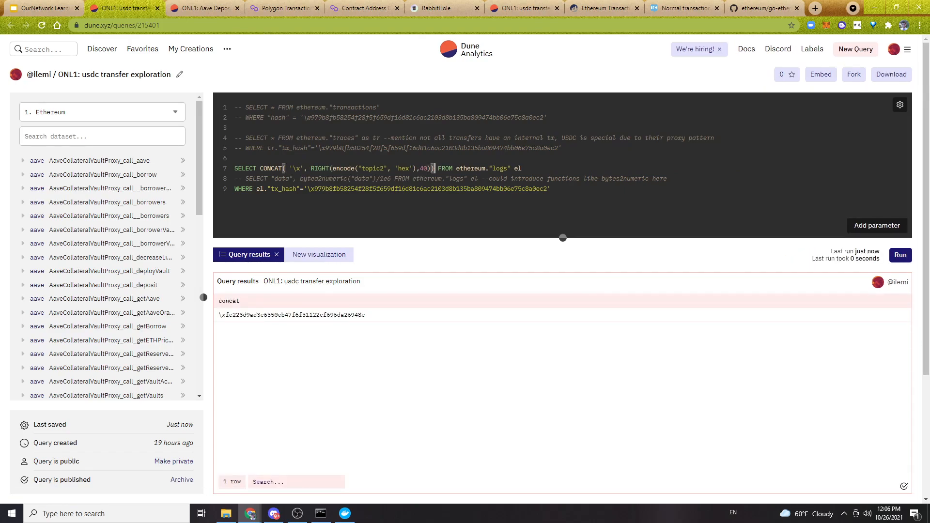
Append ::bytea to the CONCAT expression to cast it to bytea and run the query.
{"action": "type", "text": "::bytea"}
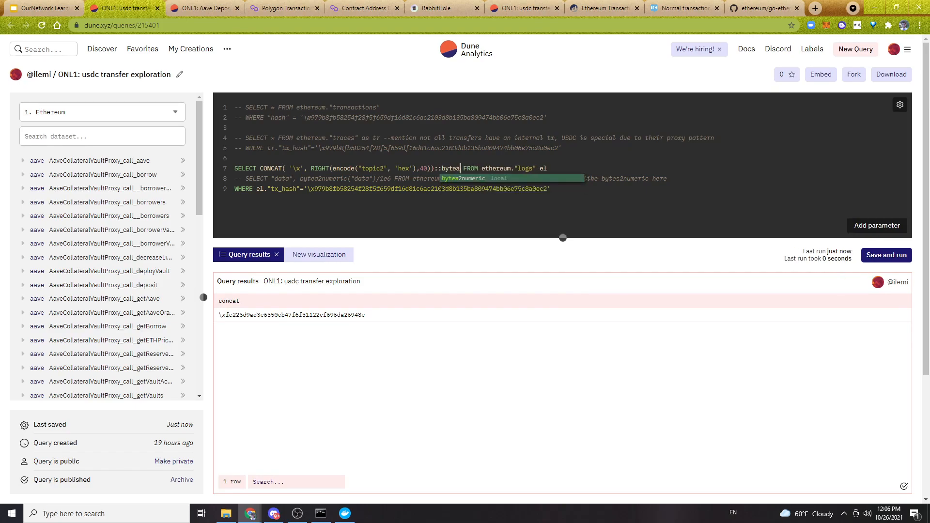
{"action": "key", "text": "Escape"}
{"action": "key", "text": "ctrl+Return"}
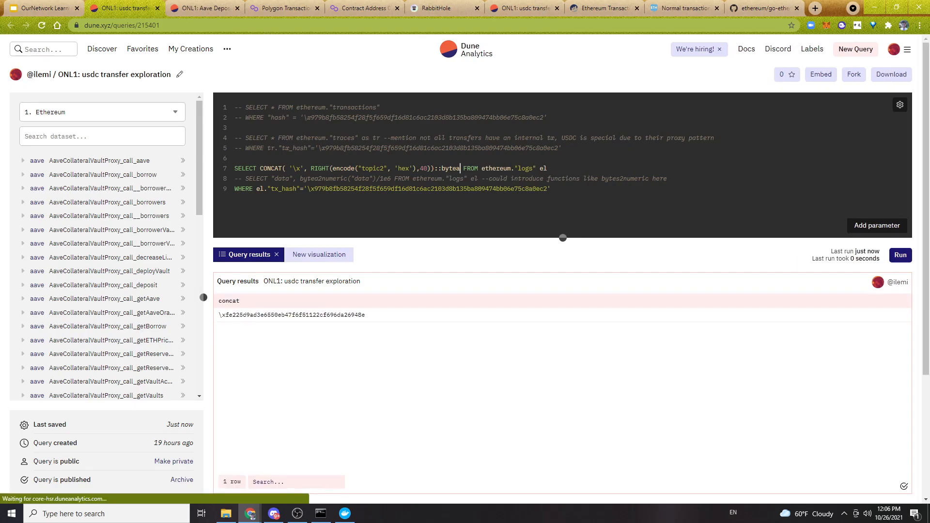
Alias the bytea-cast CONCAT expression as from_address and run the query.
{"action": "double_click", "coordinate": [334, 316]}
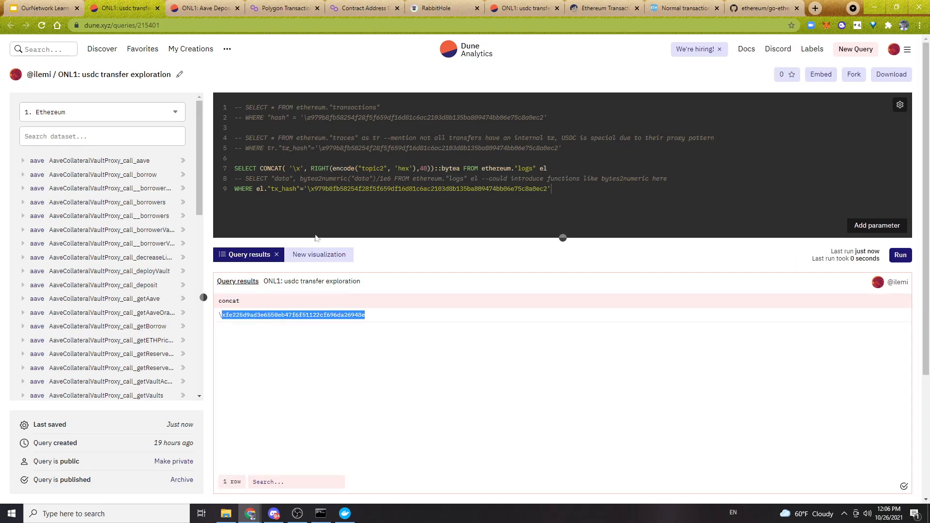
{"action": "left_click", "coordinate": [460, 169]}
{"action": "type", "text": "as from"}
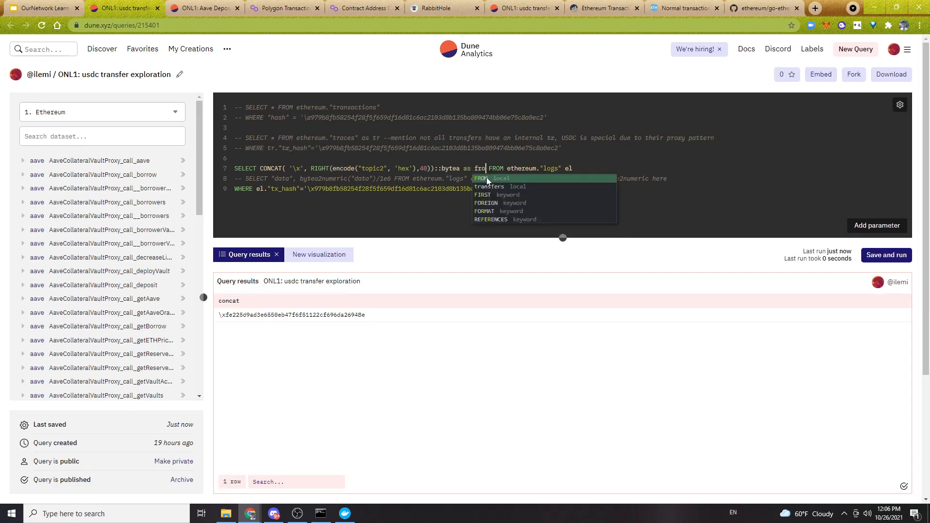
{"action": "type", "text": "_address"}
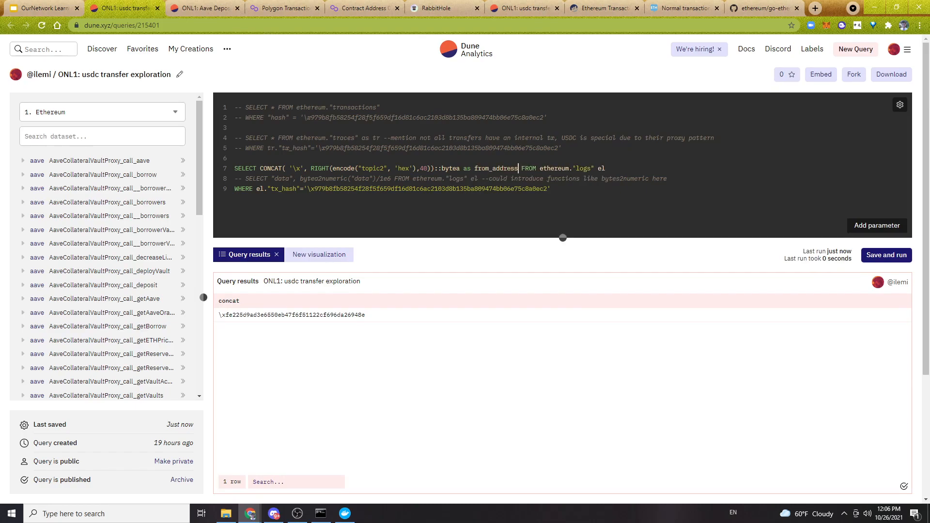
{"action": "key", "text": "ctrl+Return"}
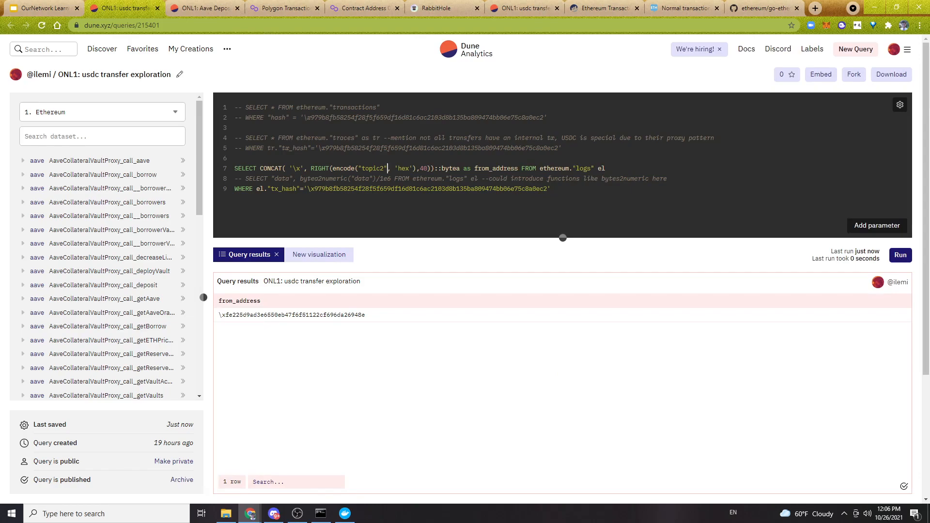
Review the from_address expression piece by piece: the encode call, the RIGHT function, the CONCAT wrapper and the alias.
{"action": "left_click_drag", "start_coordinate": [332, 168], "coordinate": [417, 168]}
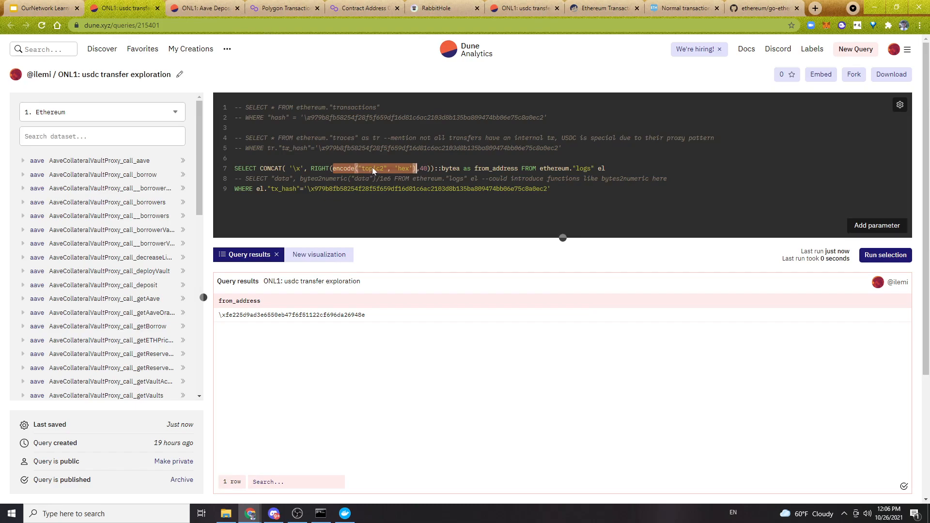
{"action": "left_click", "coordinate": [323, 168]}
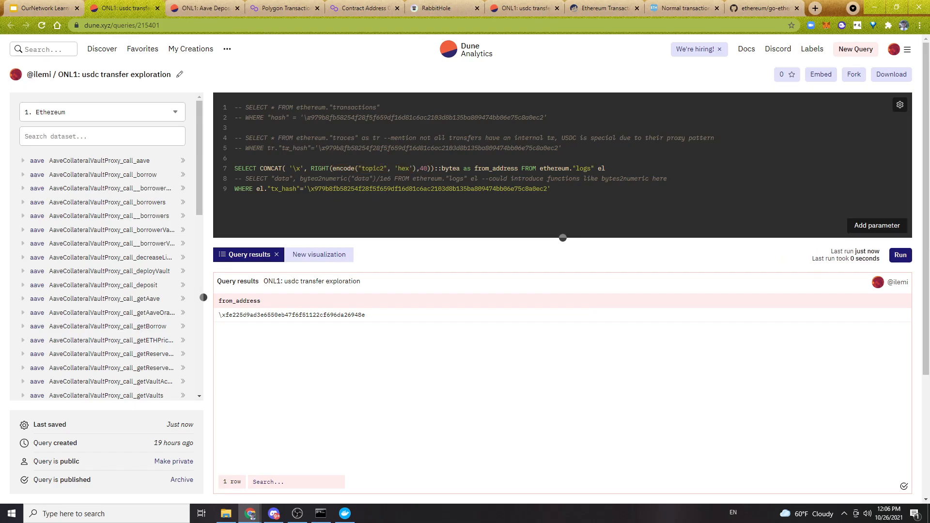
{"action": "left_click_drag", "start_coordinate": [311, 169], "coordinate": [431, 168]}
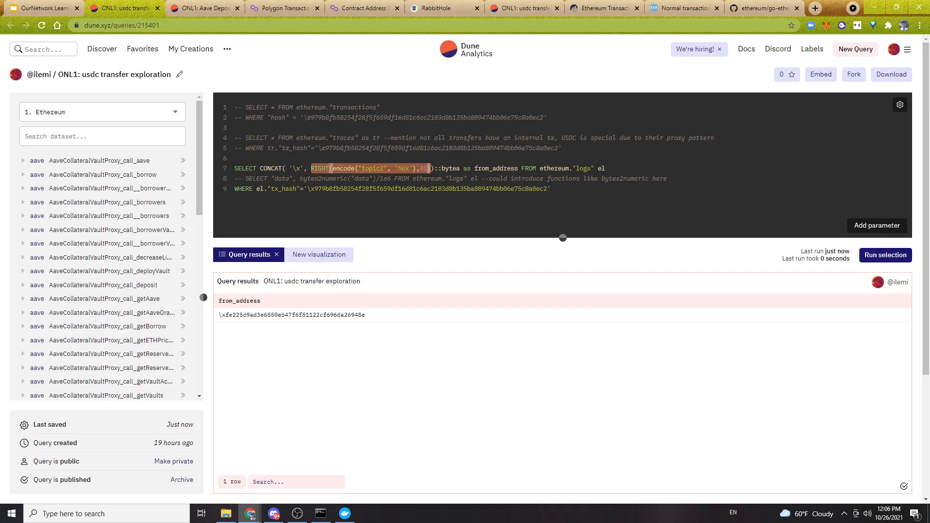
{"action": "left_click", "coordinate": [434, 168]}
{"action": "left_click_drag", "start_coordinate": [434, 168], "coordinate": [260, 168]}
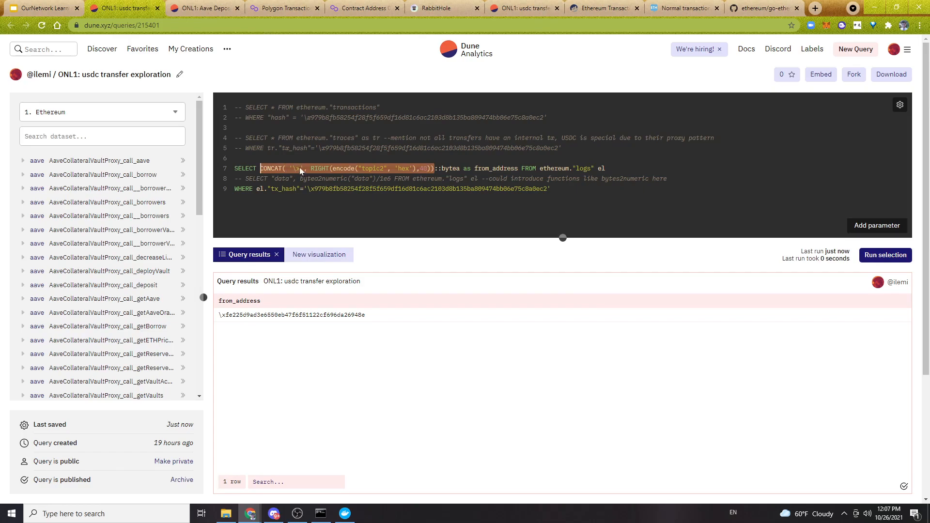
{"action": "left_click_drag", "start_coordinate": [460, 169], "coordinate": [518, 169]}
{"action": "left_click", "coordinate": [471, 179]}
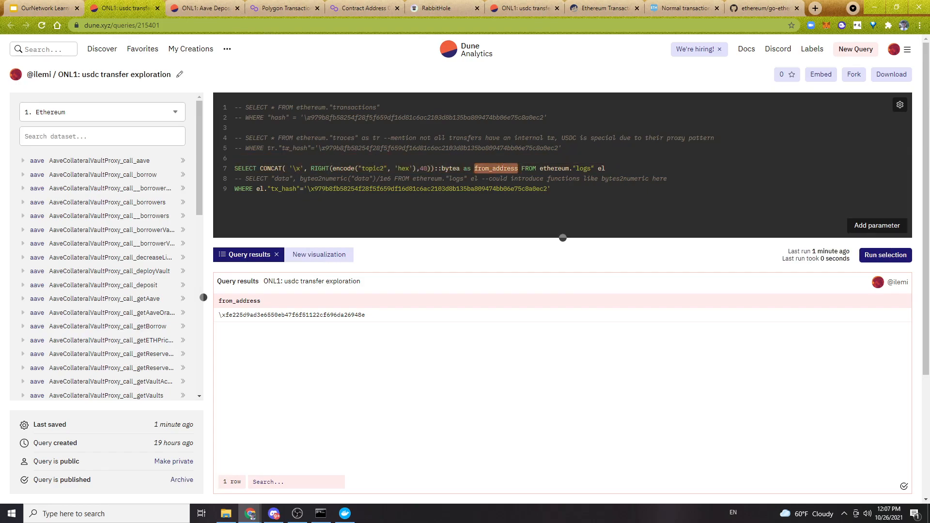
{"action": "left_click", "coordinate": [580, 179]}
Compare the Aave Deposits Rabbithole query with the CONCAT expression in the USDC transfer exploration query.
{"action": "key", "text": "ctrl+Tab"}
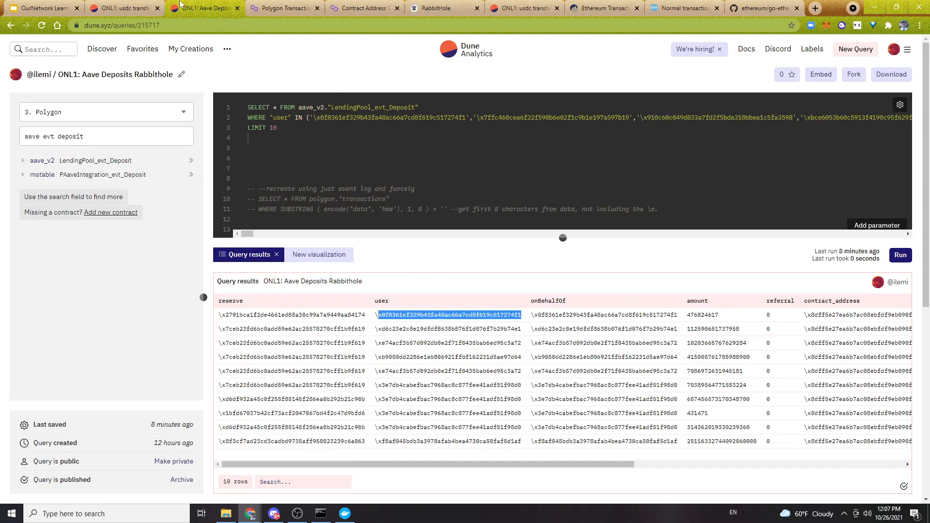
{"action": "left_click", "coordinate": [123, 9]}
{"action": "left_click_drag", "start_coordinate": [461, 169], "coordinate": [261, 168]}
{"action": "left_click", "coordinate": [300, 211]}
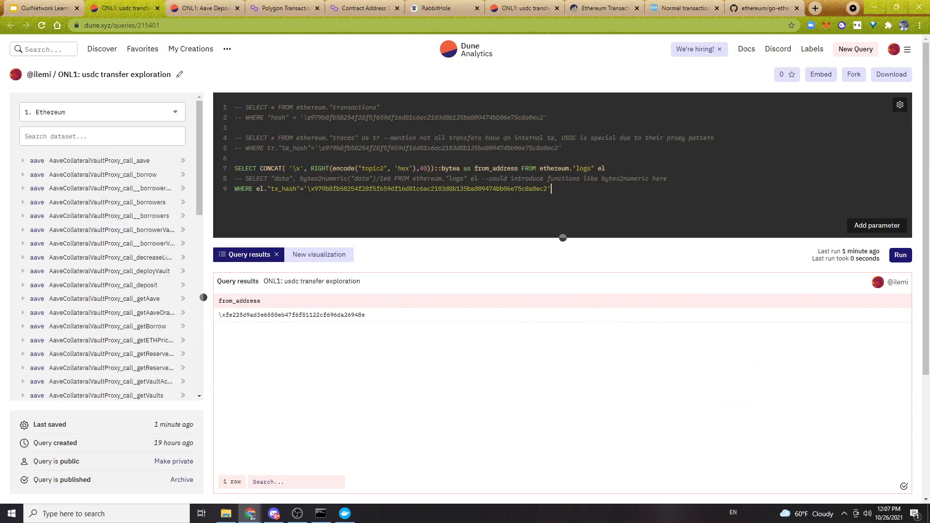
{"action": "left_click", "coordinate": [187, 8]}
{"action": "left_click", "coordinate": [291, 138]}
{"action": "left_click", "coordinate": [140, 8]}
{"action": "key", "text": "ctrl+Return"}
{"action": "left_click", "coordinate": [717, 179]}
Switch to the OurNetwork Learn slides and go through them to the "Going down the Rabbithole with SQL" slide.
{"action": "left_click", "coordinate": [45, 8]}
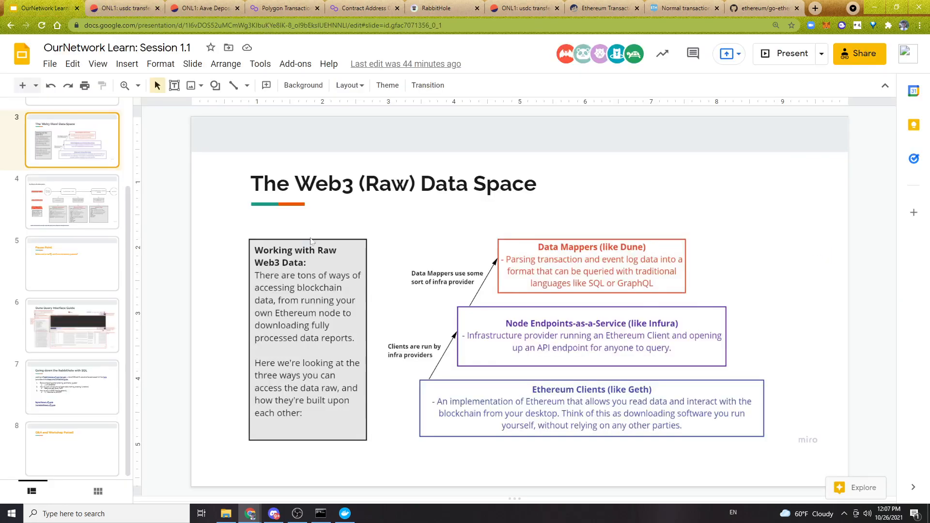
{"action": "left_click", "coordinate": [84, 213]}
{"action": "left_click", "coordinate": [81, 312]}
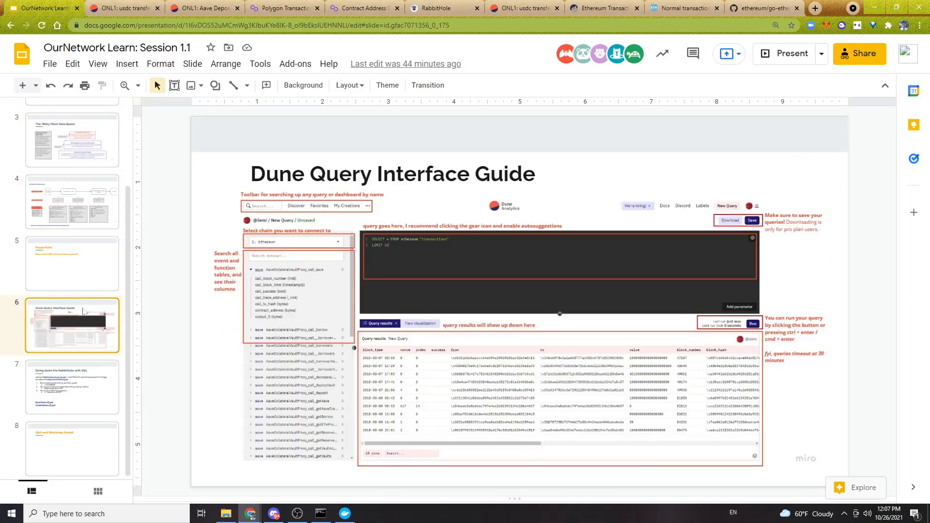
{"action": "left_click", "coordinate": [83, 273]}
{"action": "left_click", "coordinate": [89, 338]}
{"action": "left_click", "coordinate": [90, 383]}
{"action": "scroll", "coordinate": [91, 383], "scroll_direction": "down", "scroll_amount": 1}
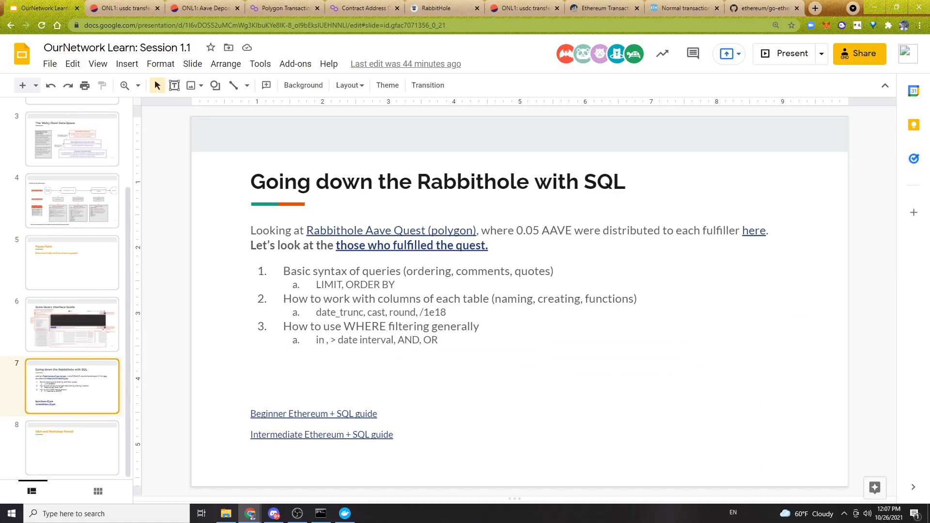
Open the OurNetwork Learn Session 1 syllabus in Notion and examine the Lecture 1 entry under Week one.
{"action": "key", "text": "super+d"}
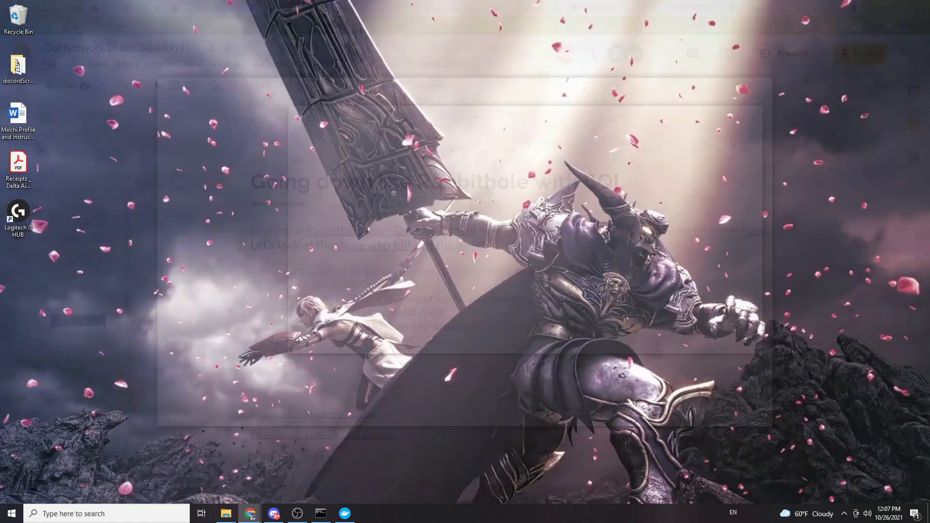
{"action": "key", "text": "super+d"}
{"action": "left_click", "coordinate": [129, 4]}
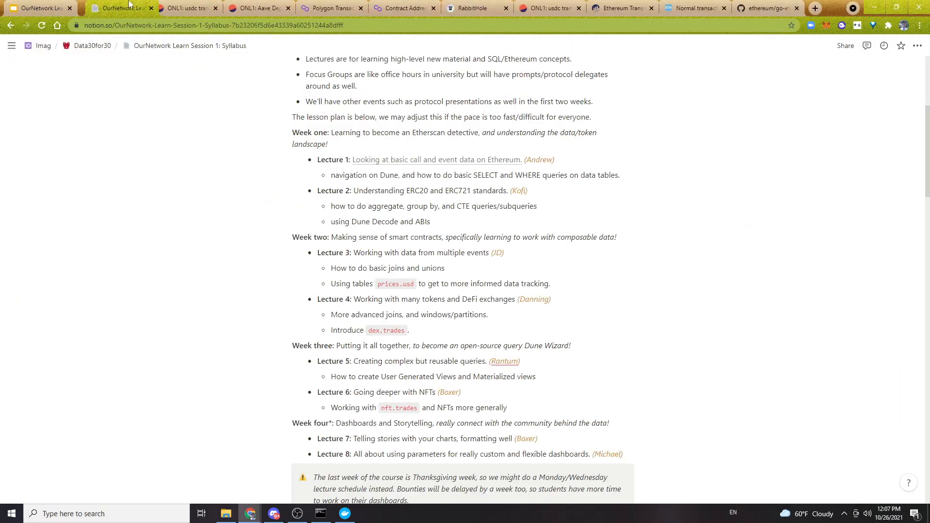
{"action": "left_click_drag", "start_coordinate": [556, 161], "coordinate": [335, 147]}
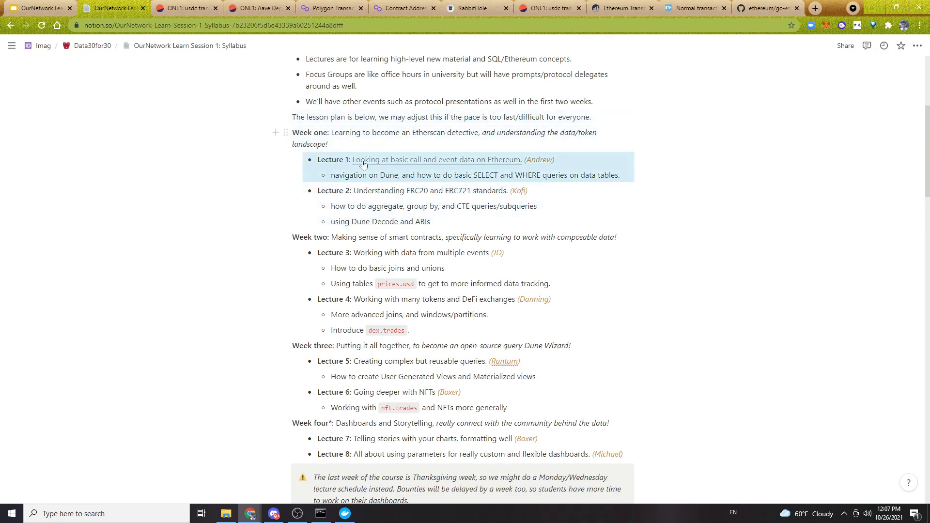
{"action": "left_click", "coordinate": [567, 160]}
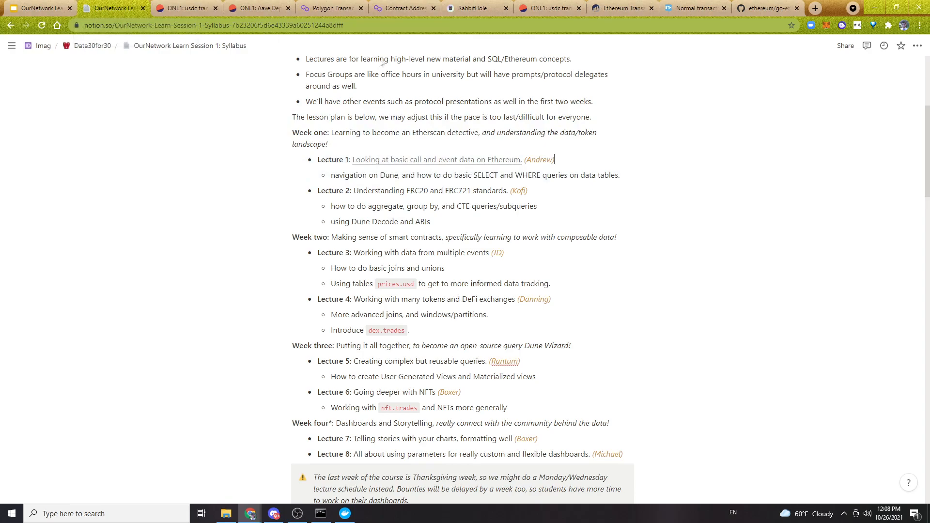
{"action": "key", "text": "alt+Tab"}
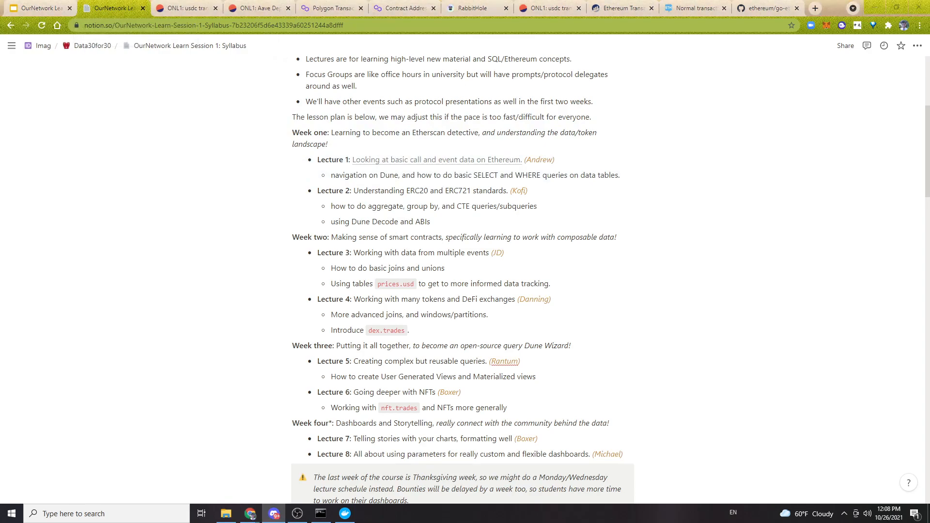